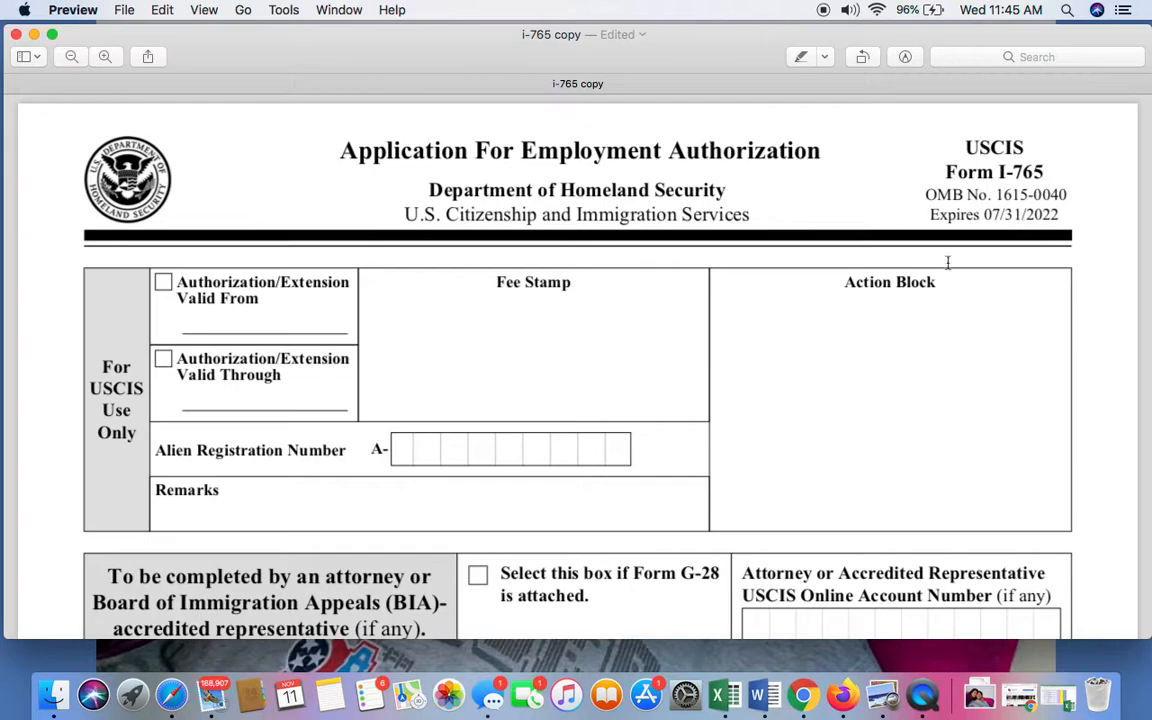
# Examine the Form I-765 title block and the For USCIS Use Only section at the start of page 1.
pyautogui.scroll(-3, 933, 306)
pyautogui.scroll(2, 937, 306)
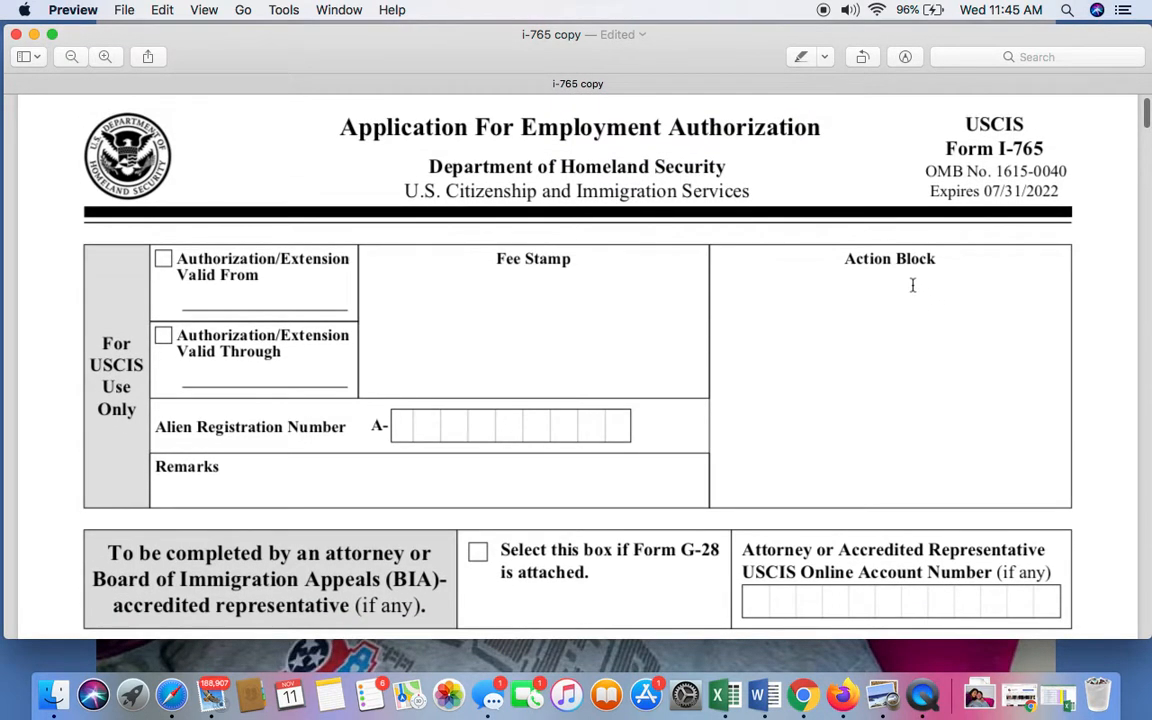
pyautogui.scroll(-4, 841, 290)
pyautogui.scroll(2, 844, 333)
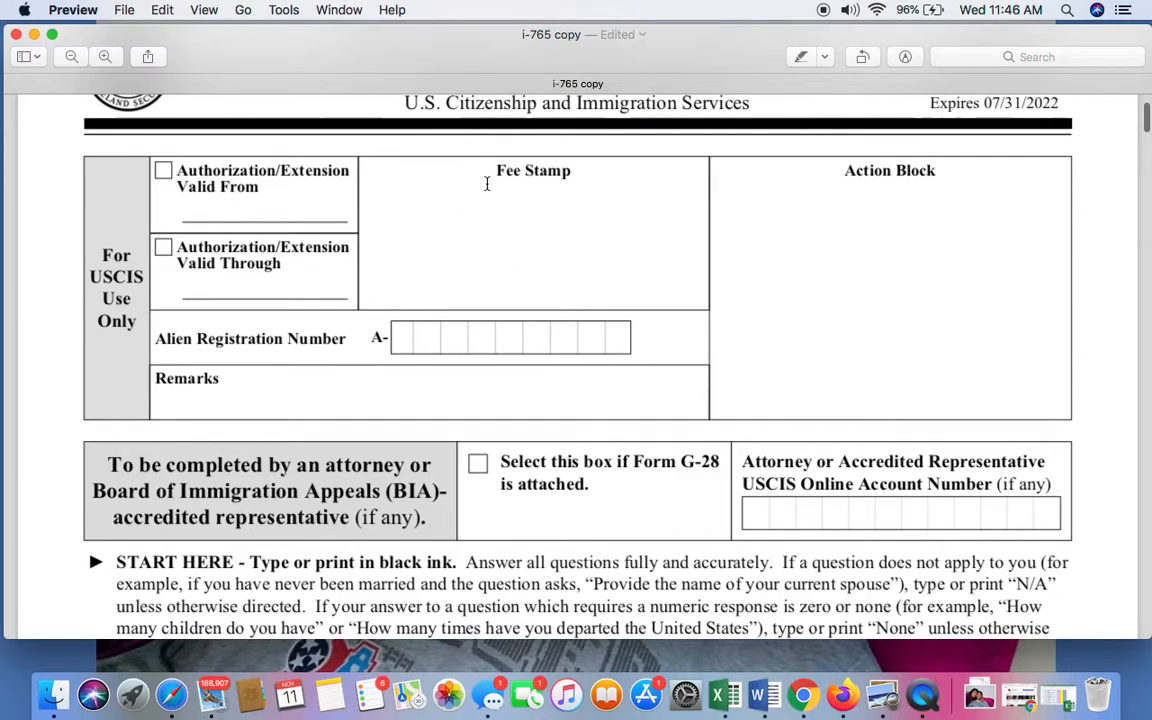
pyautogui.scroll(2, 458, 195)
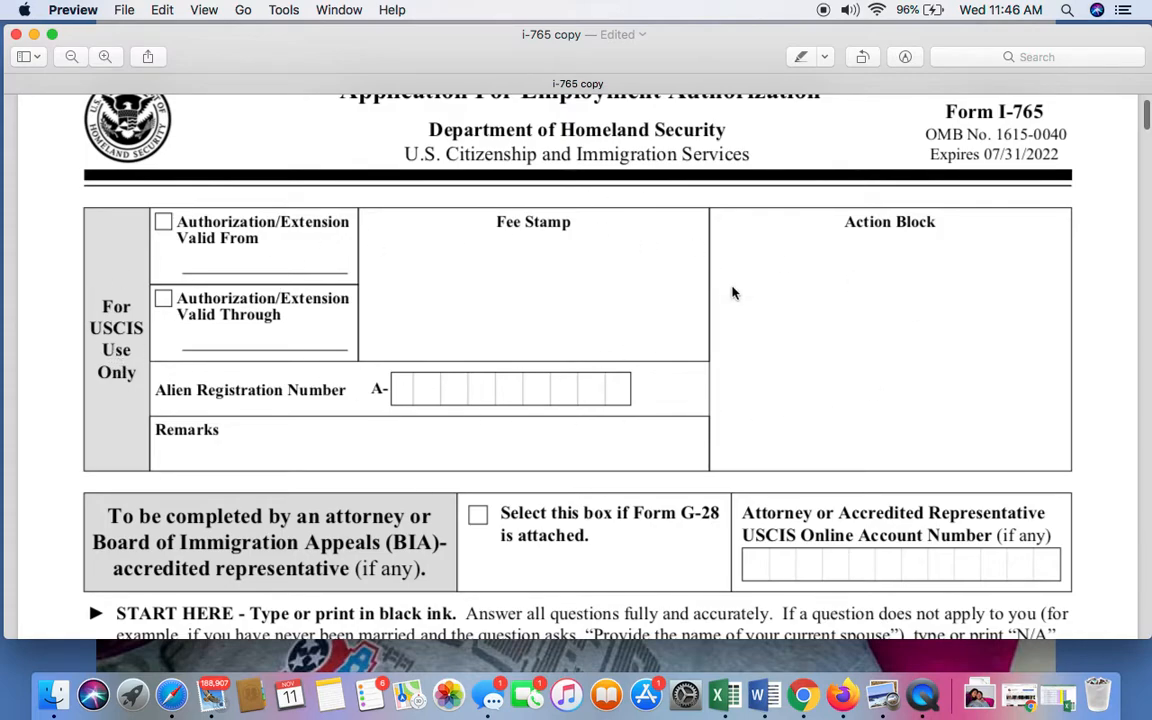
pyautogui.scroll(-3, 625, 291)
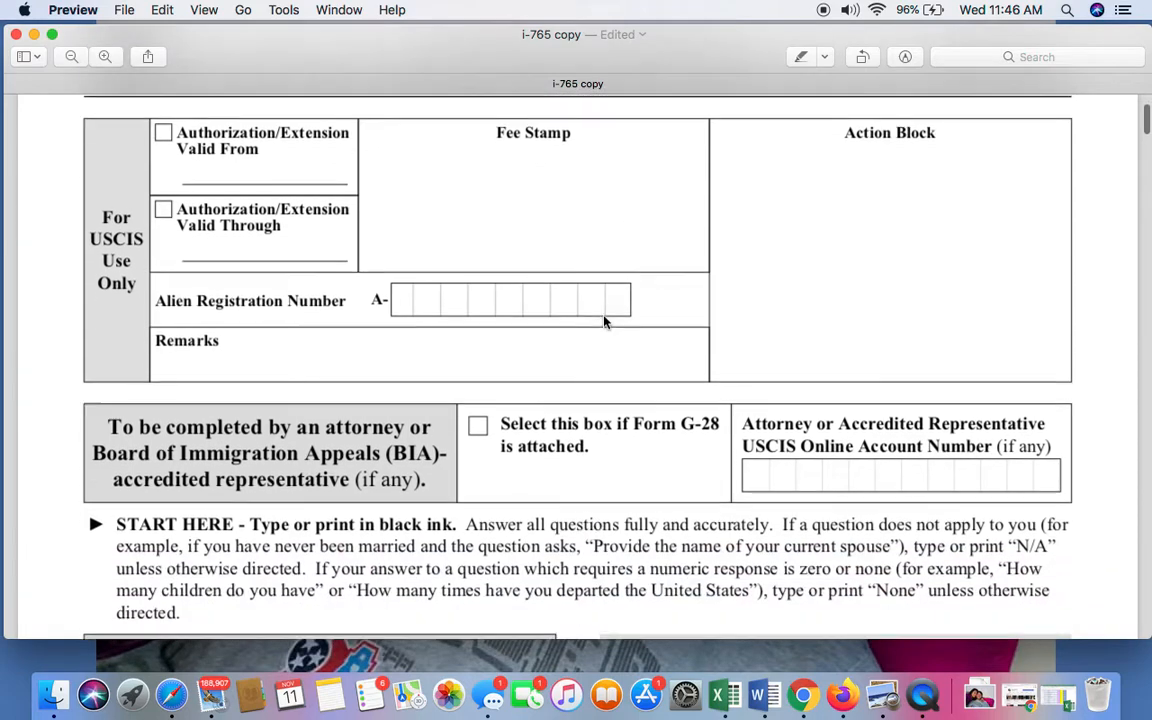
# Read the attorney or accredited representative section and the START HERE instructions on page 1.
pyautogui.scroll(-2, 604, 322)
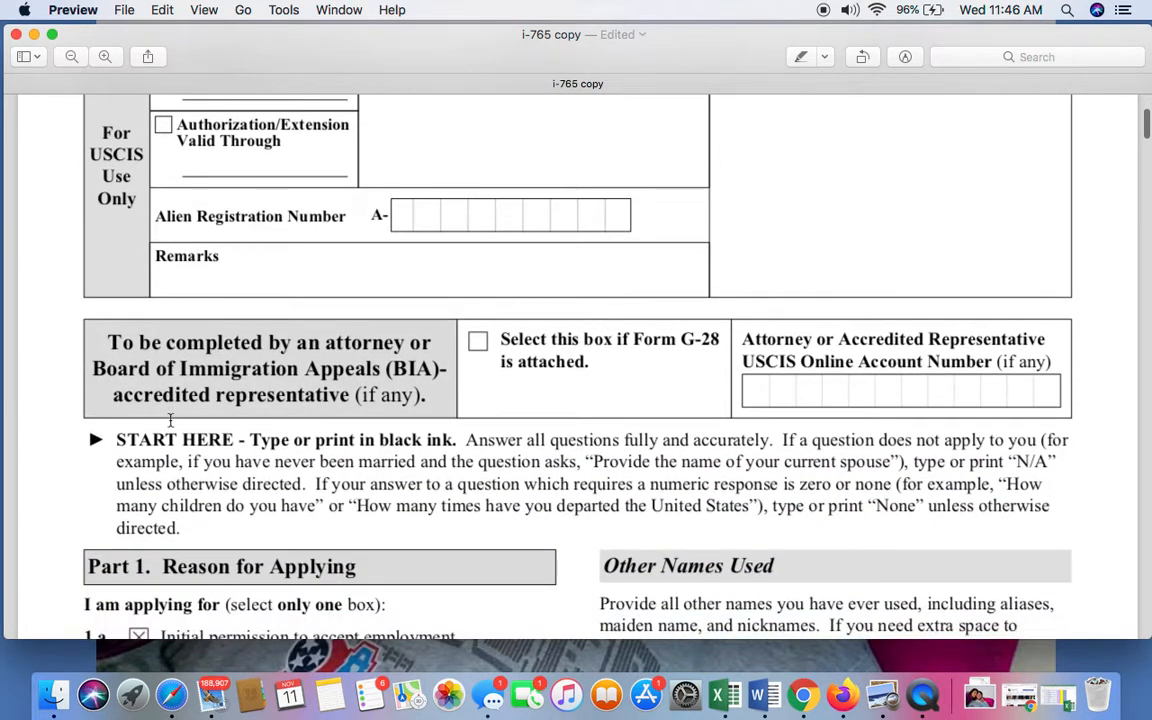
pyautogui.scroll(-1, 199, 462)
pyautogui.scroll(-1, 199, 462)
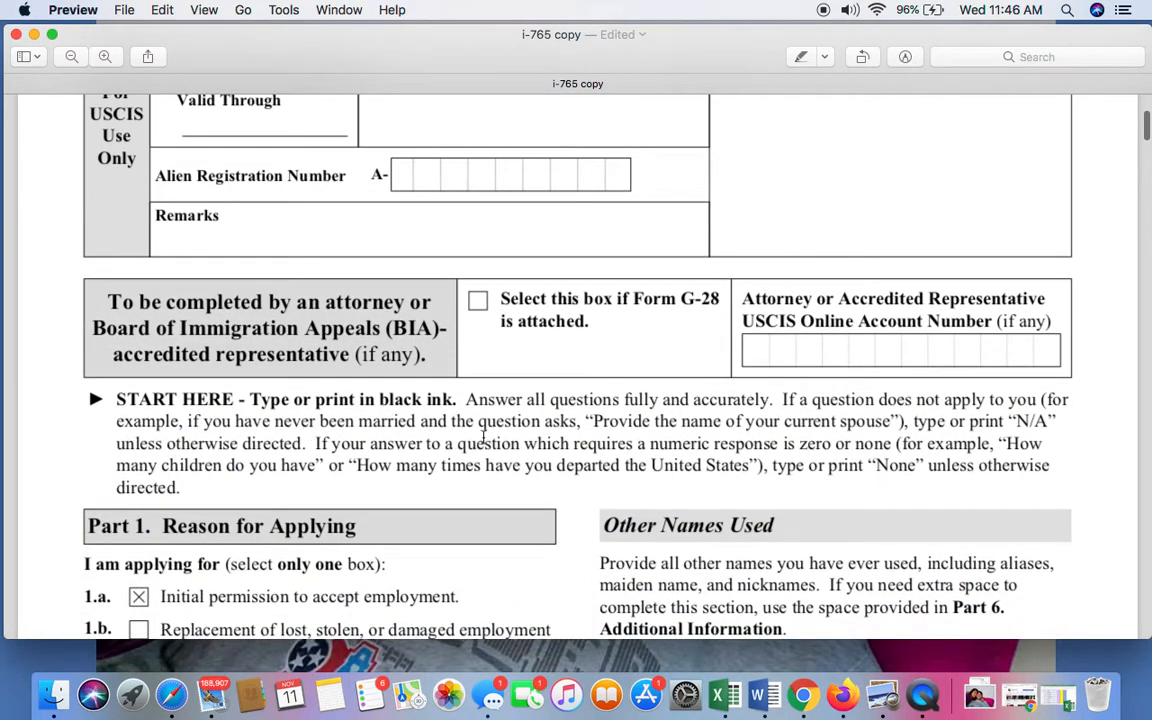
pyautogui.scroll(-1, 592, 444)
pyautogui.scroll(-1, 592, 446)
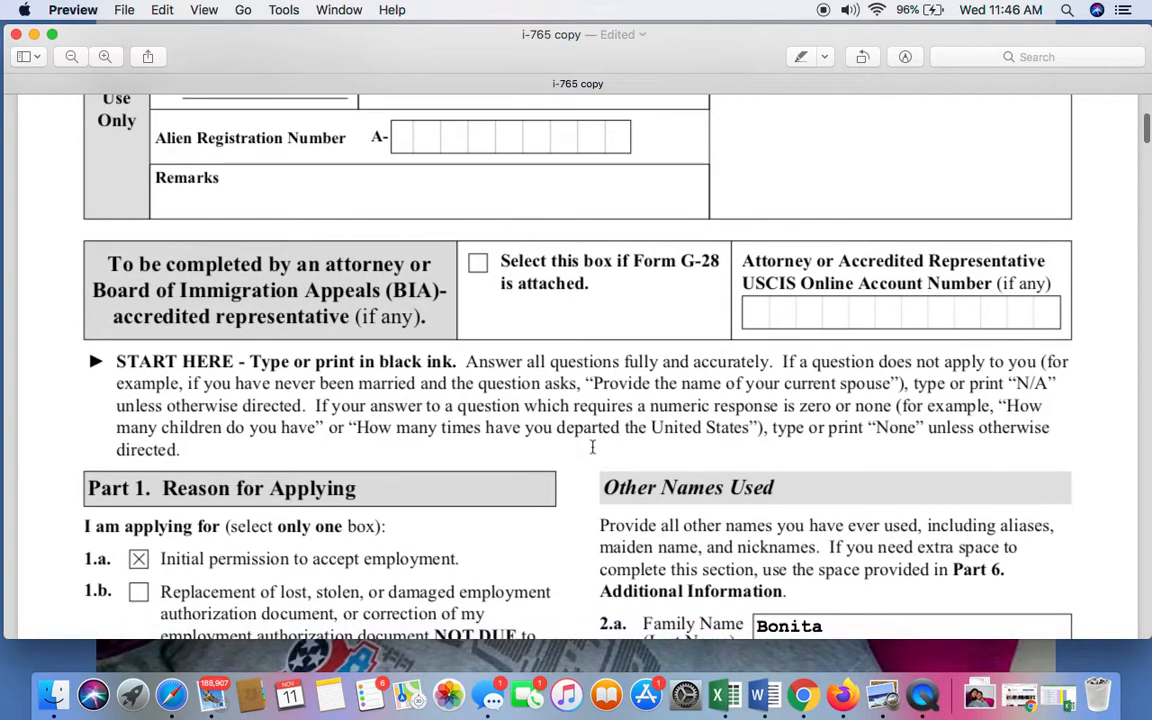
pyautogui.scroll(3, 592, 446)
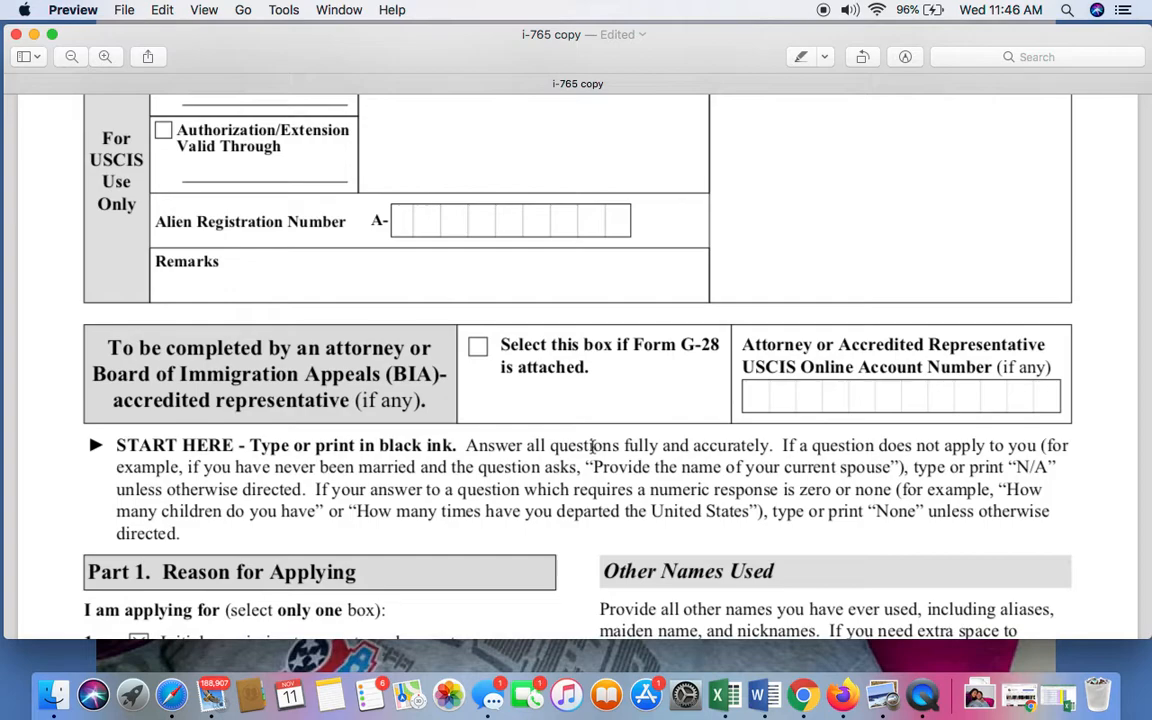
pyautogui.scroll(-5, 592, 446)
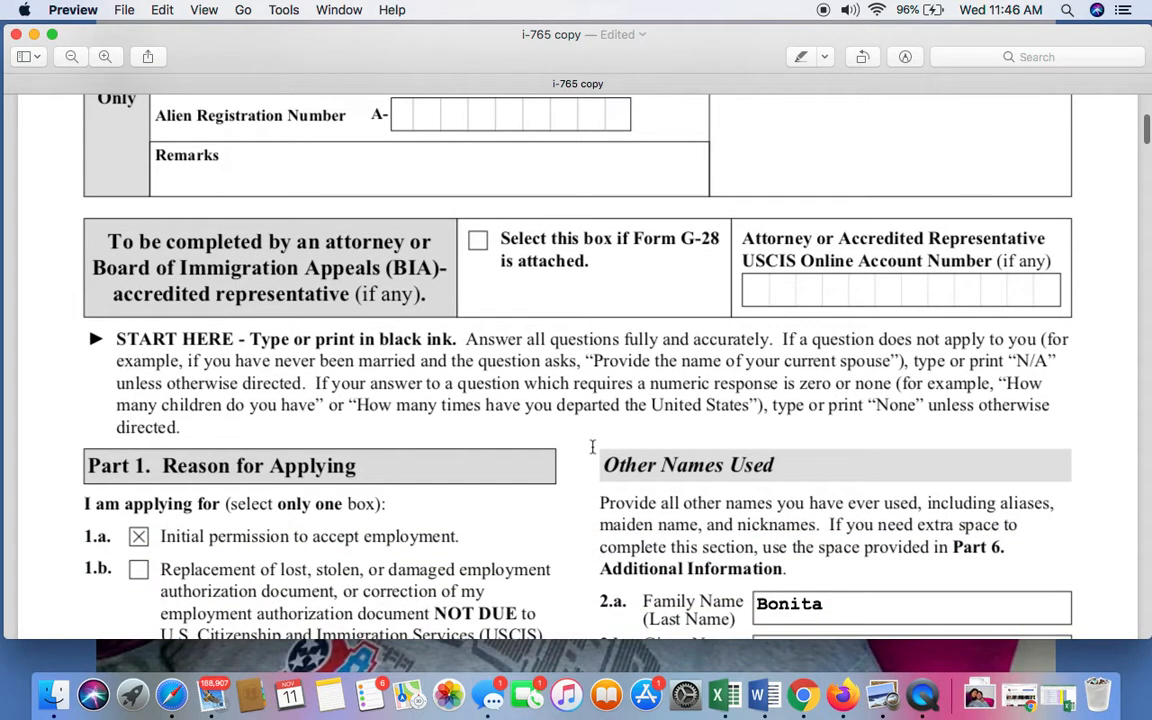
pyautogui.scroll(-4, 592, 446)
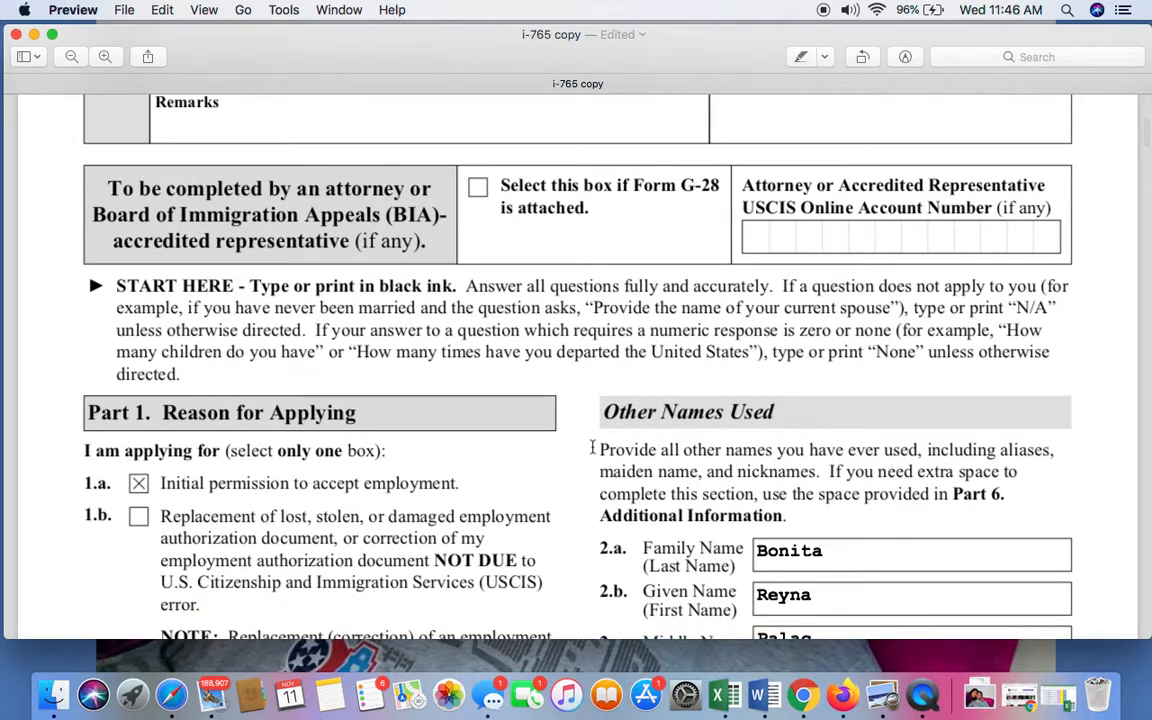
pyautogui.scroll(2, 592, 446)
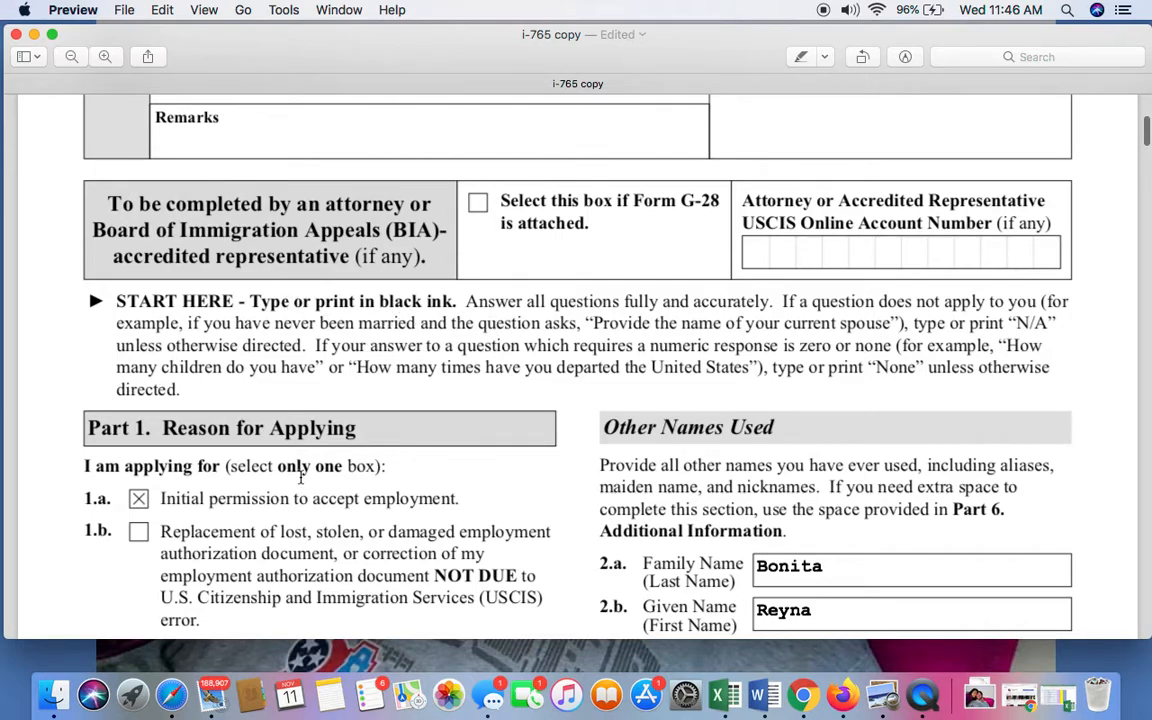
# Examine the Part 1 Reason for Applying options: initial permission, replacement and renewal.
pyautogui.scroll(-2, 267, 429)
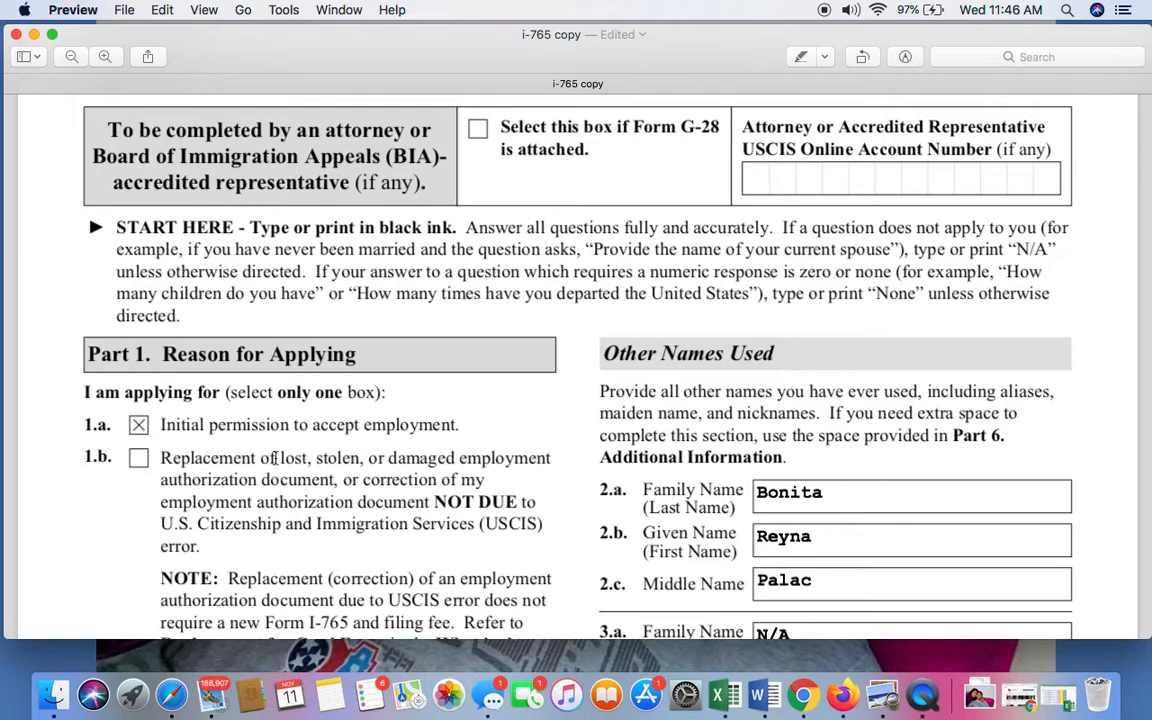
pyautogui.scroll(-1, 388, 457)
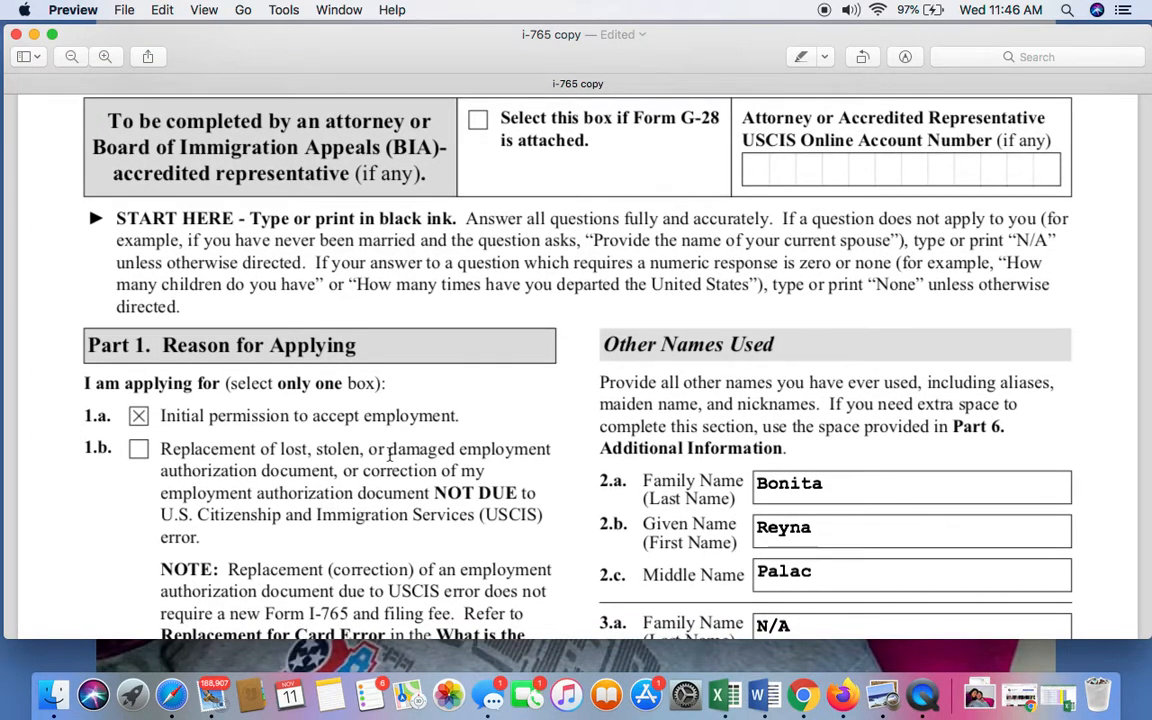
pyautogui.scroll(1, 441, 377)
pyautogui.scroll(-5, 441, 377)
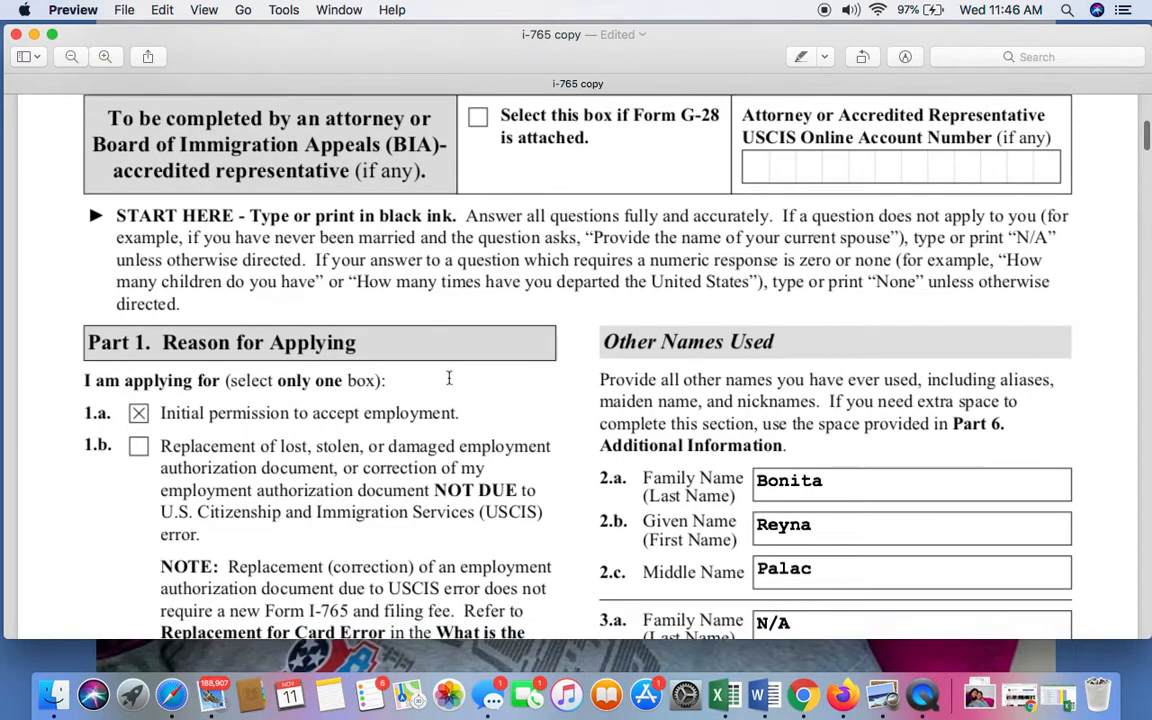
pyautogui.scroll(-1, 449, 378)
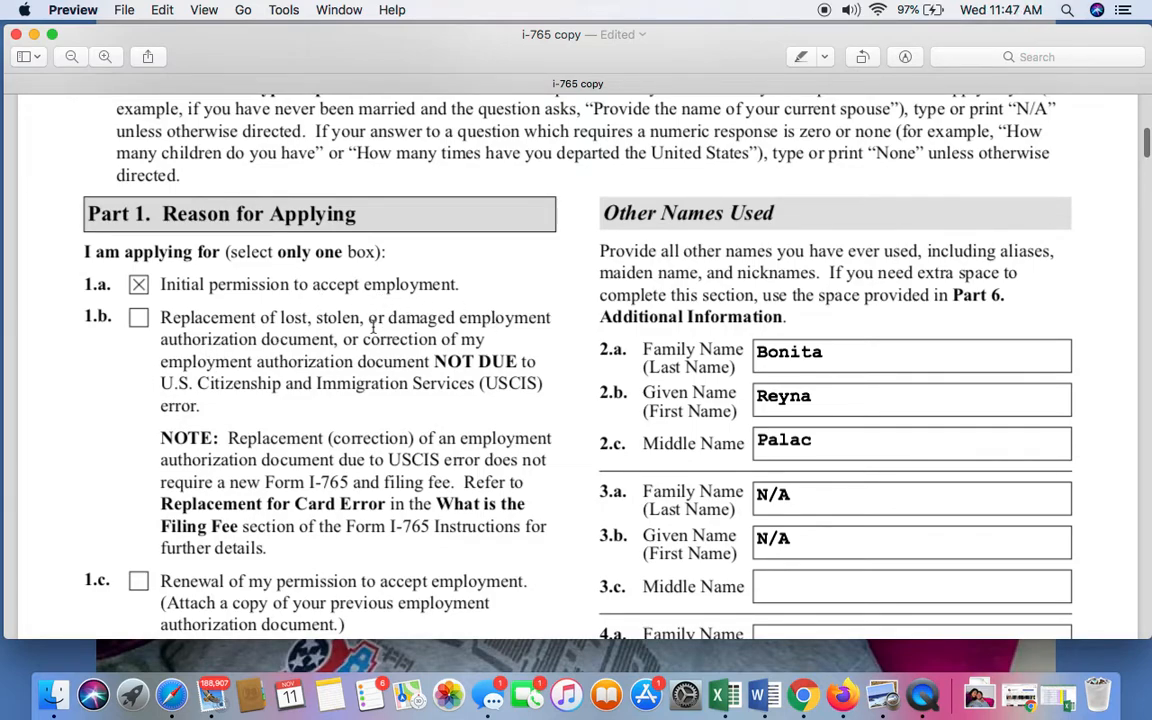
pyautogui.scroll(-1, 201, 376)
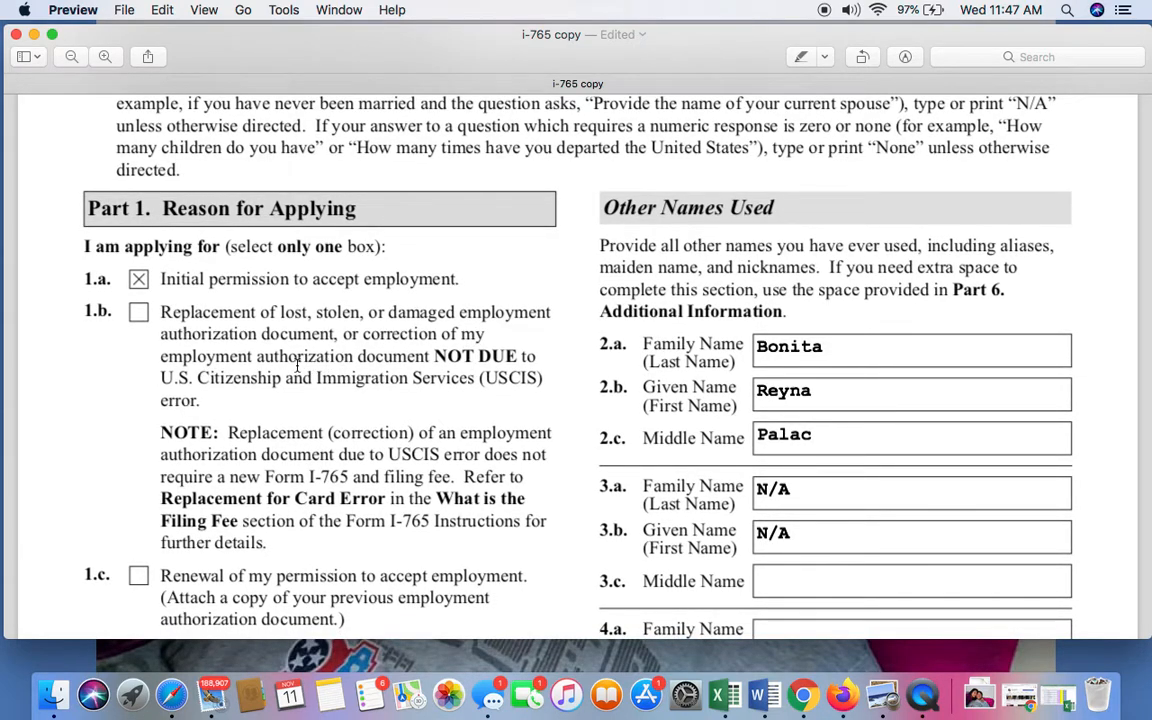
pyautogui.scroll(-1, 270, 316)
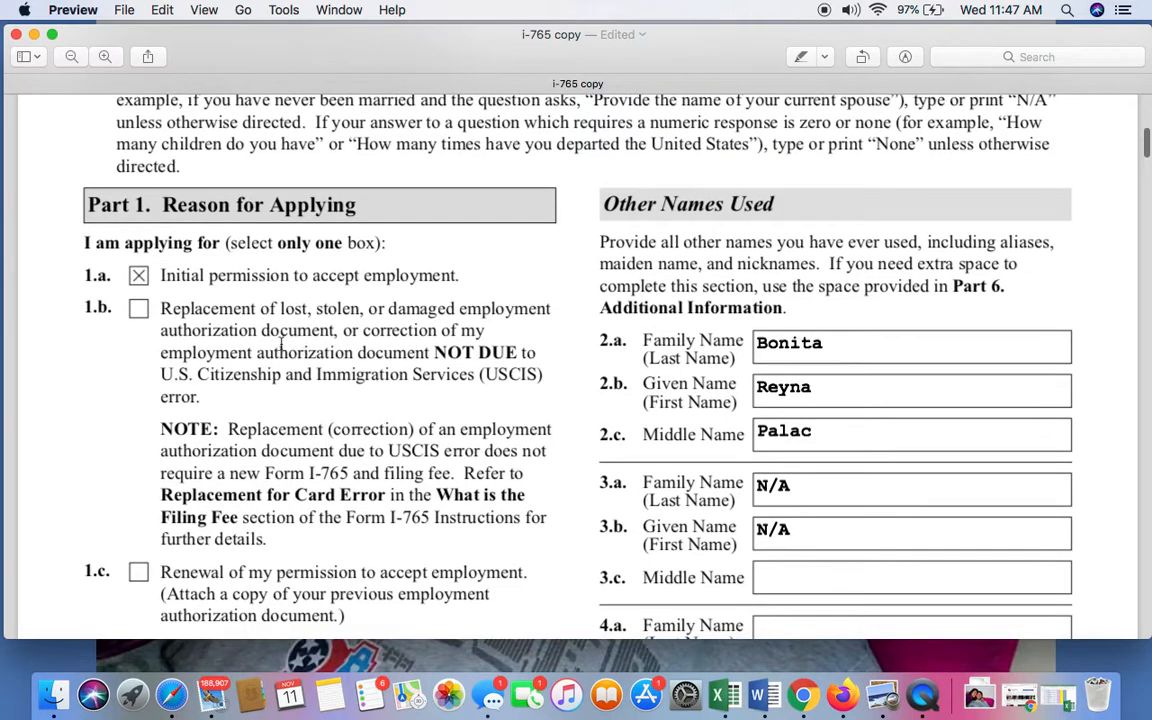
pyautogui.click(138, 313)
pyautogui.scroll(-2, 412, 292)
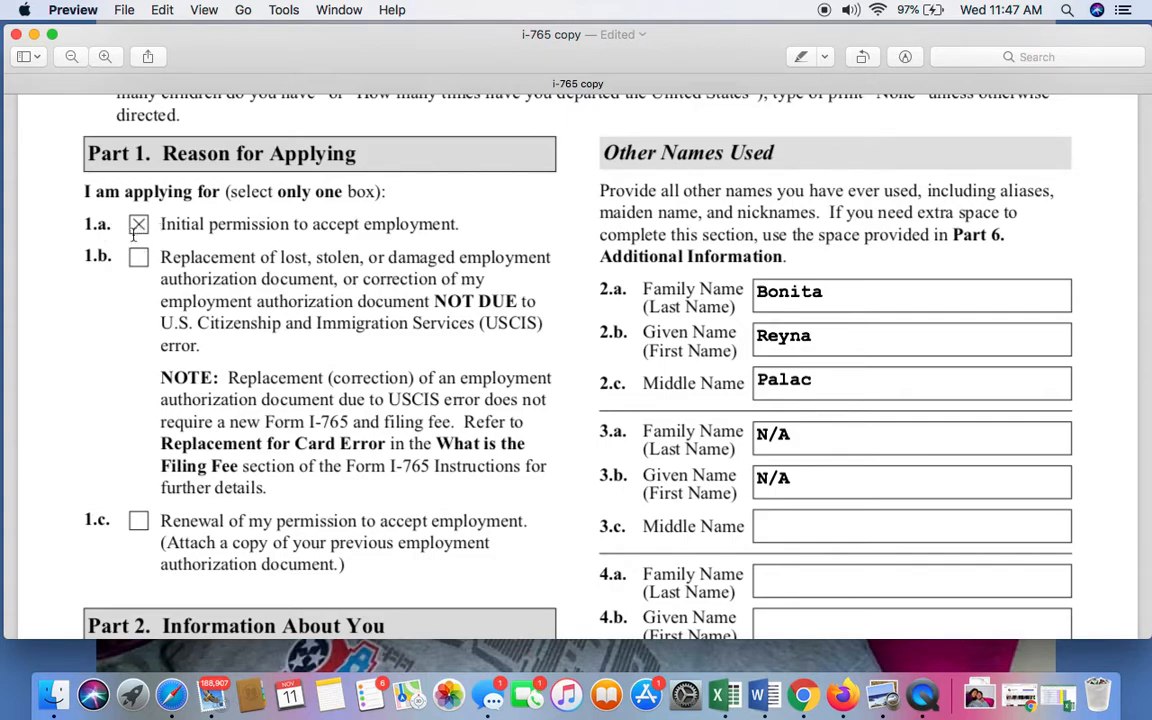
pyautogui.scroll(-5, 139, 229)
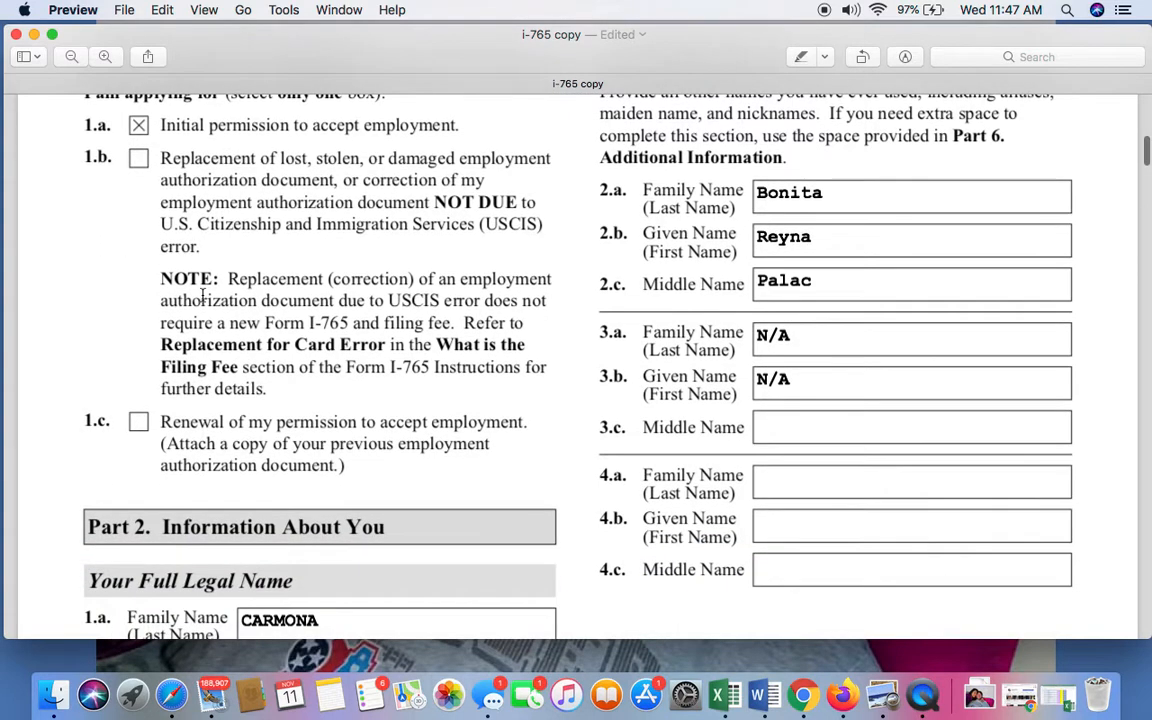
pyautogui.scroll(5, 202, 291)
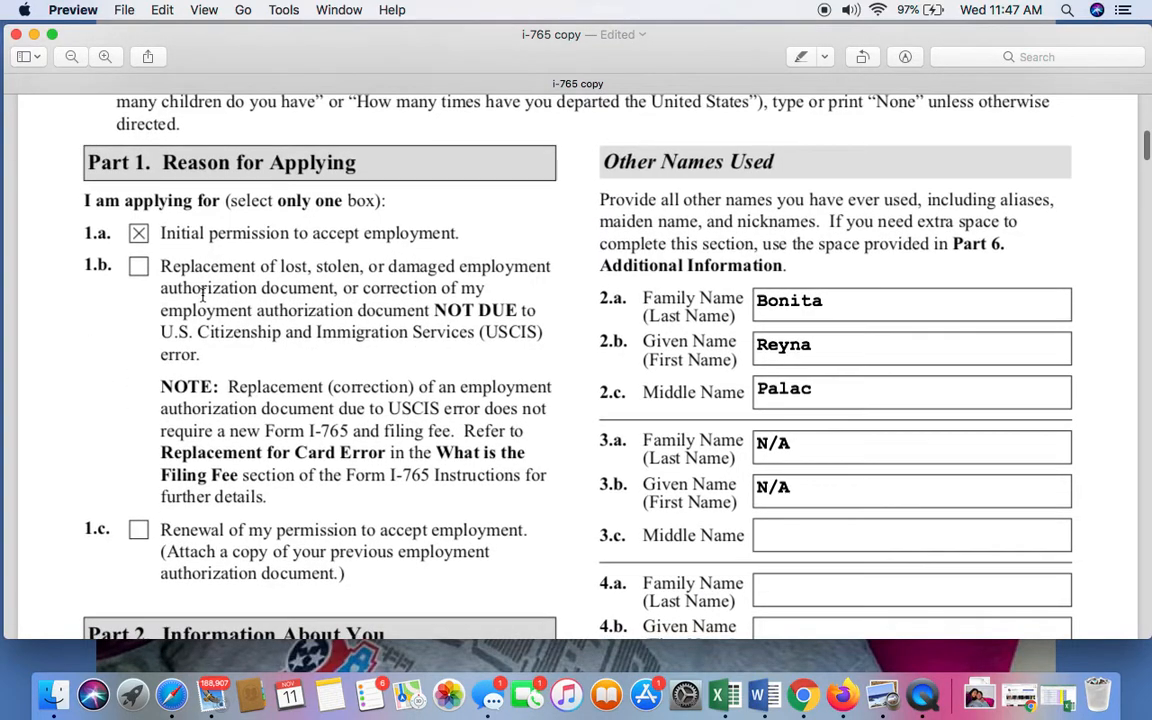
# Look over page 1 again, from Part 2 back to the form header and forward to Part 1.
pyautogui.scroll(-5, 202, 291)
pyautogui.scroll(-4, 202, 291)
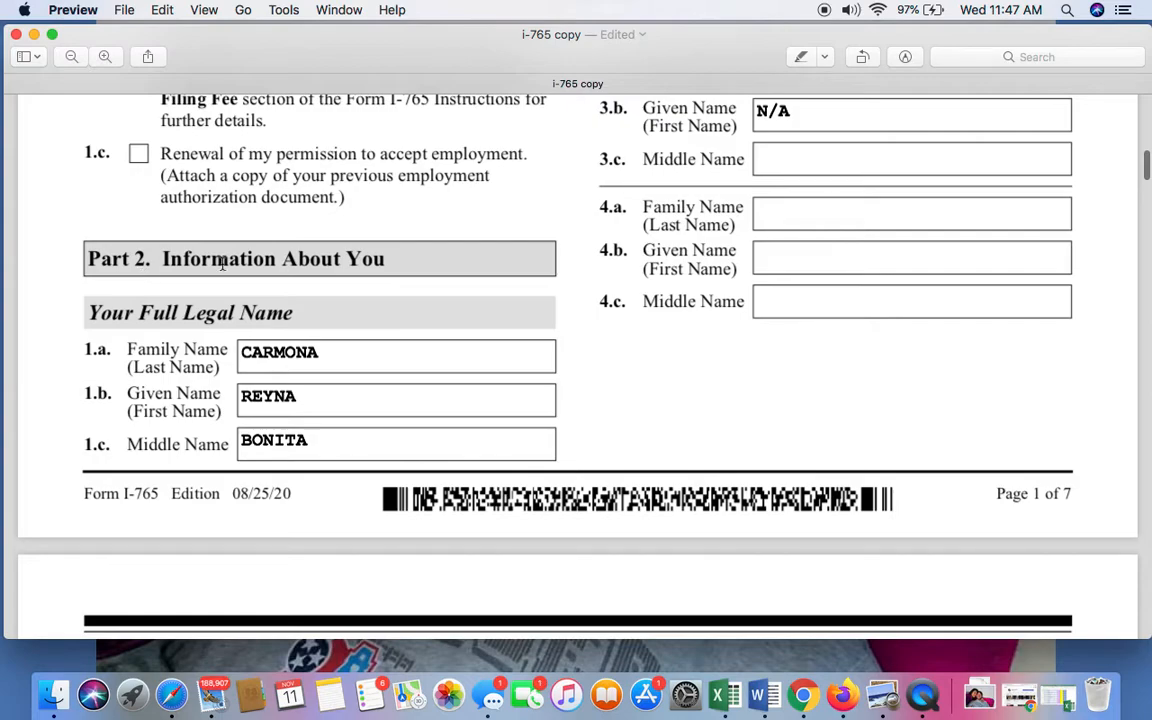
pyautogui.scroll(15, 432, 278)
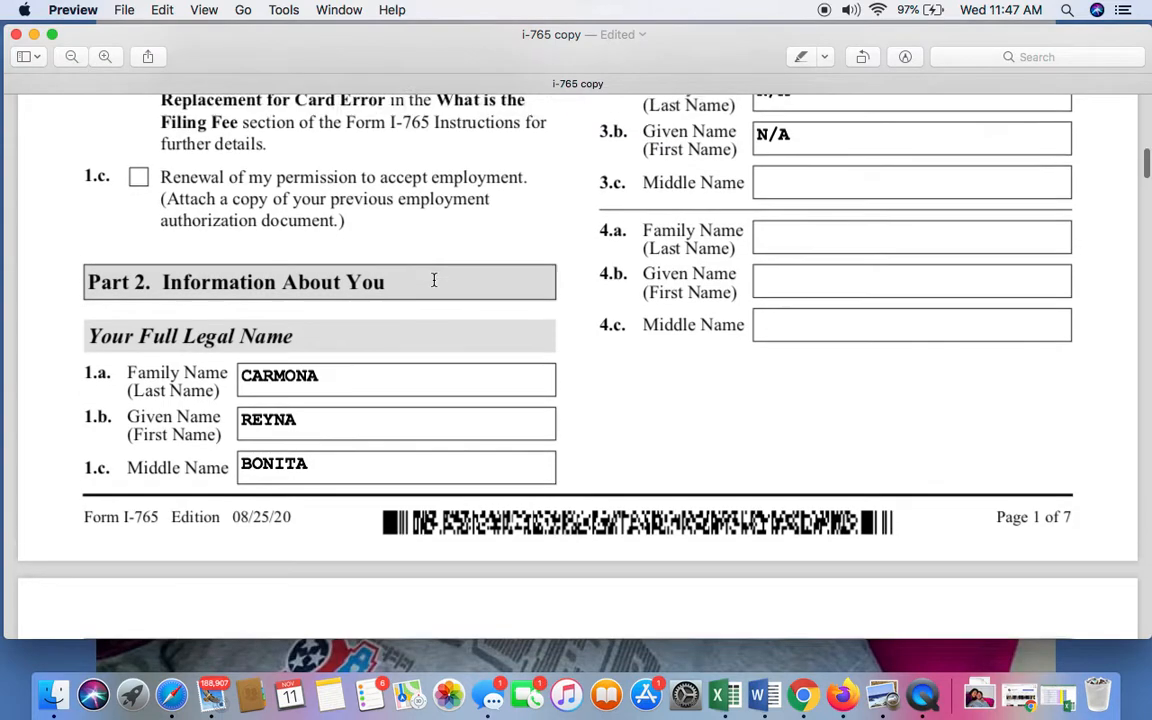
pyautogui.scroll(12, 434, 281)
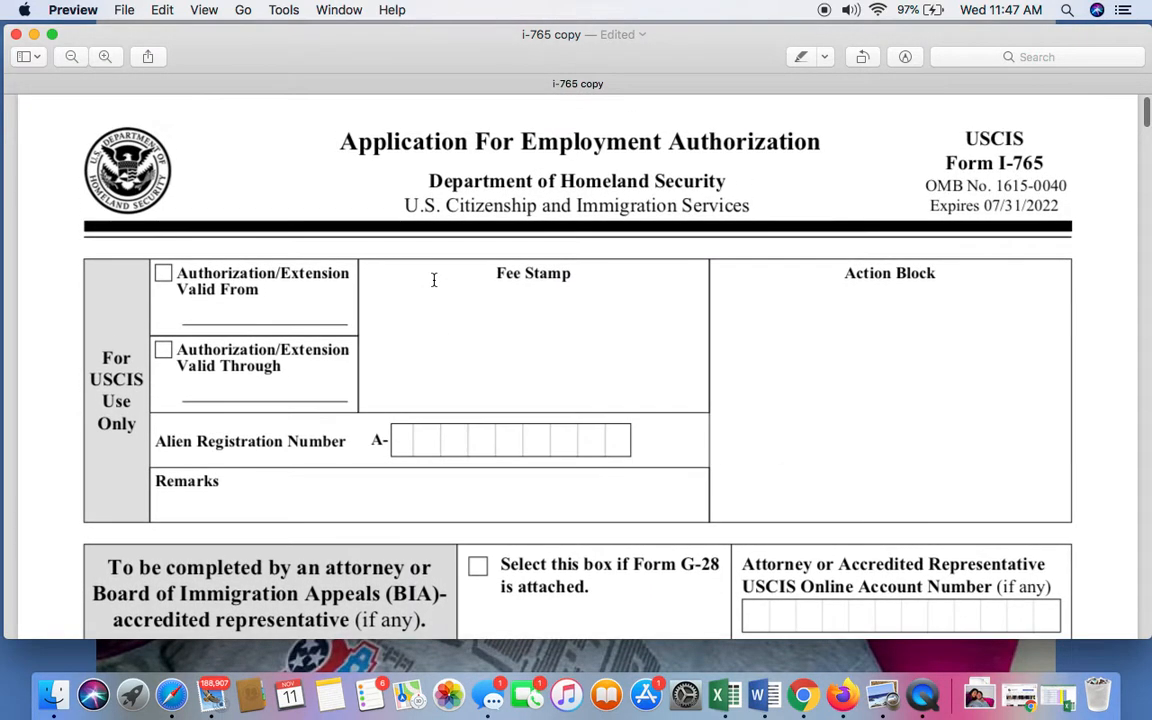
pyautogui.scroll(-15, 434, 280)
pyautogui.scroll(-2, 434, 280)
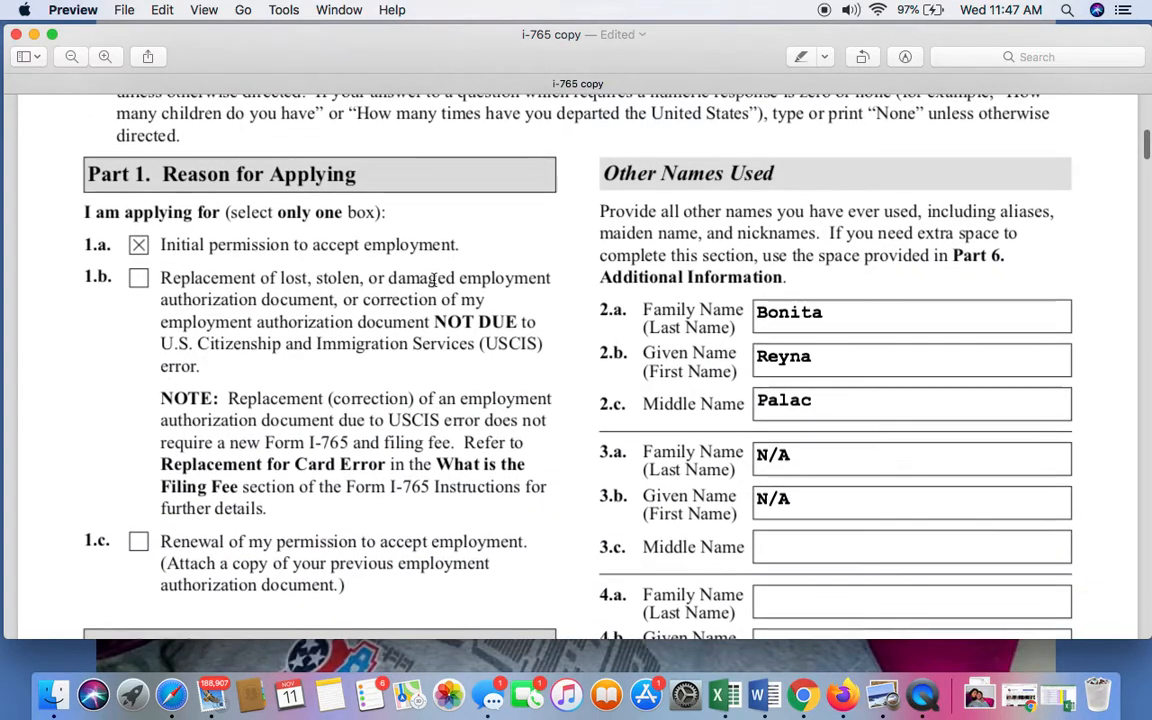
pyautogui.scroll(9, 434, 280)
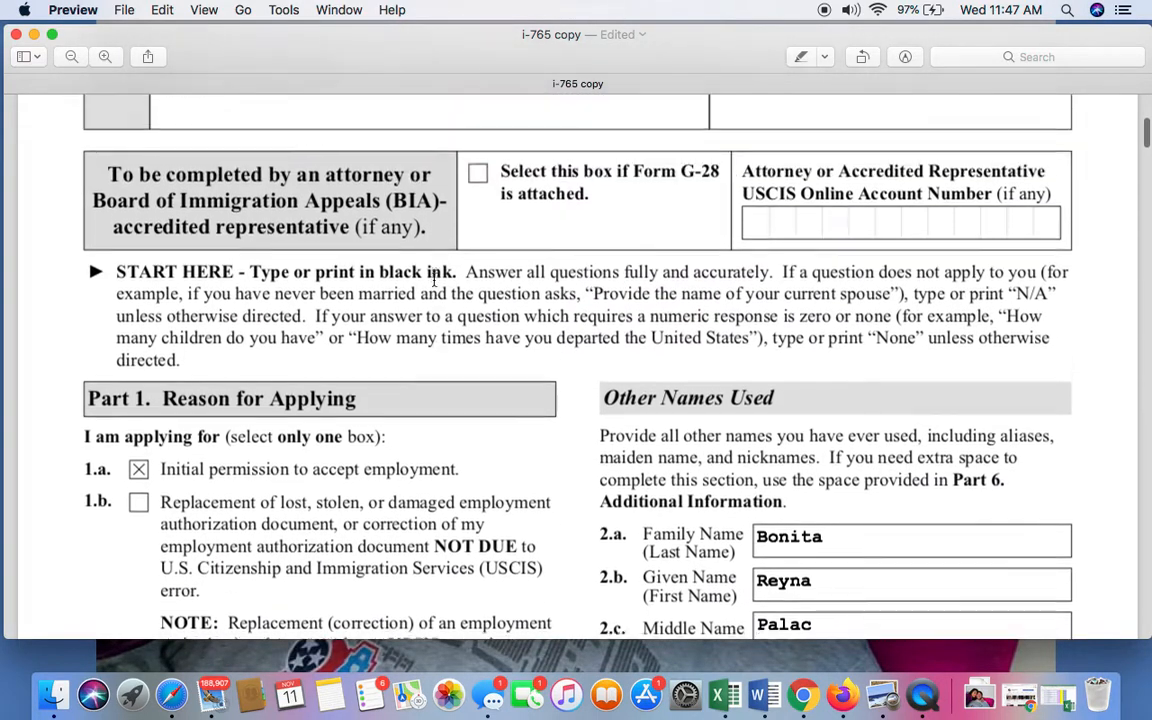
pyautogui.scroll(3, 434, 280)
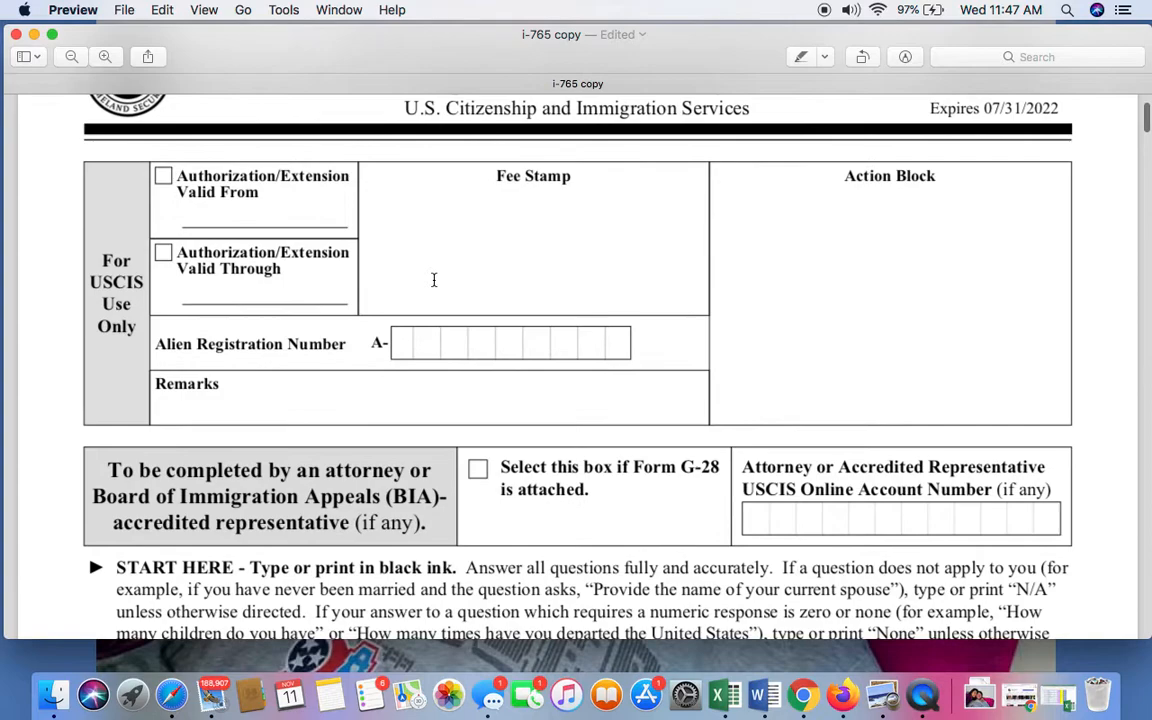
pyautogui.scroll(-3, 434, 280)
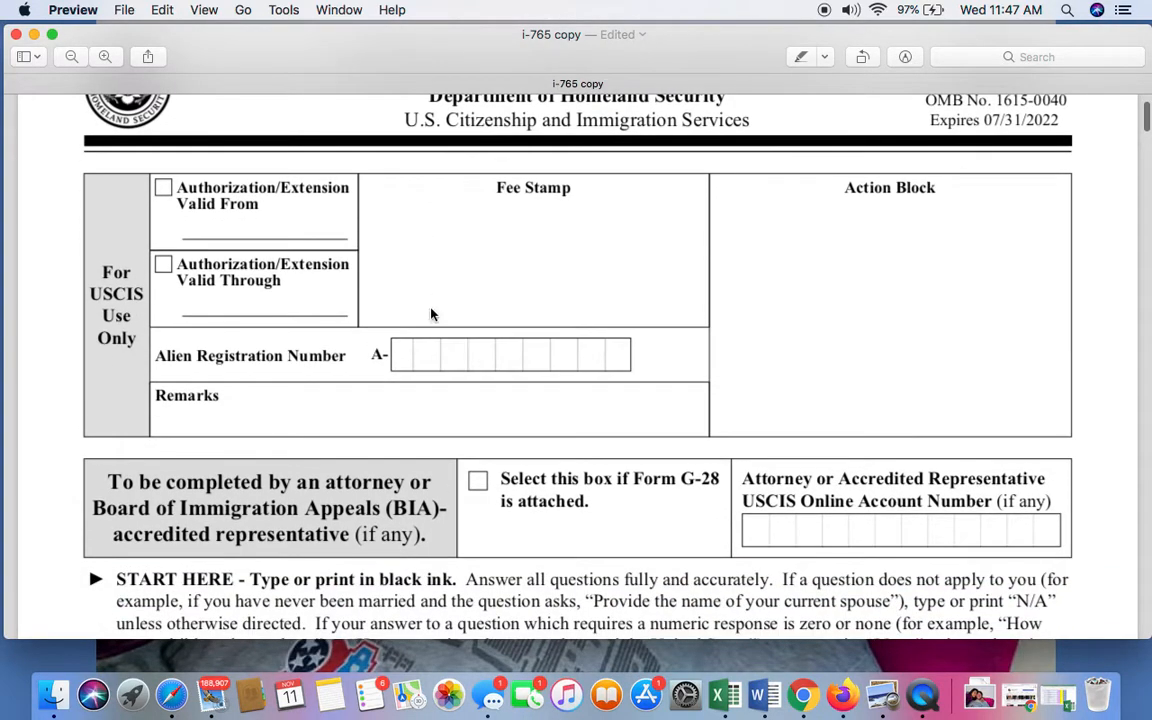
pyautogui.scroll(-8, 412, 432)
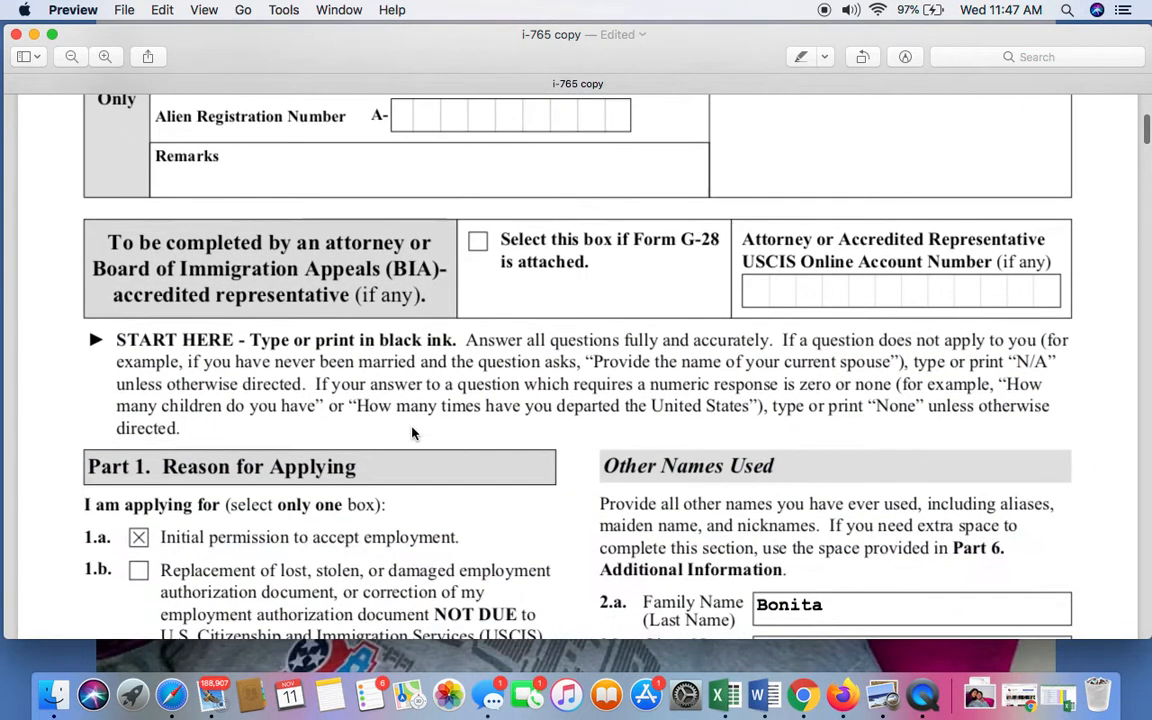
pyautogui.scroll(-5, 412, 432)
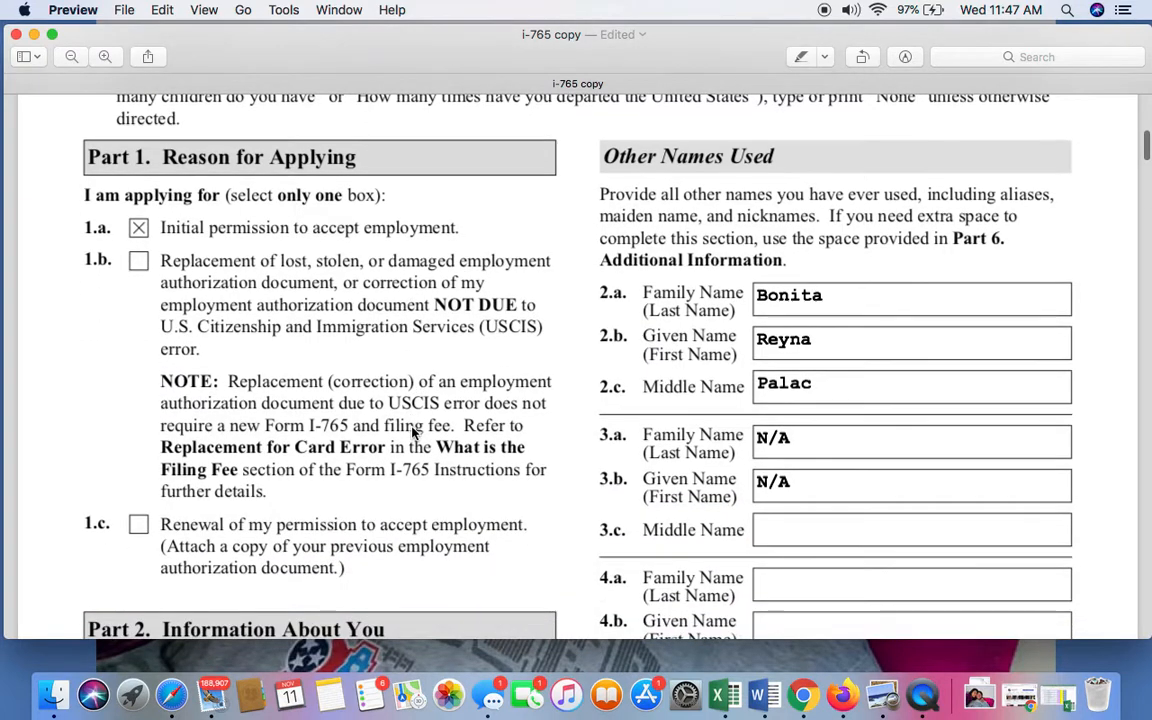
# Review the Your Full Legal Name fields in Part 2 and select the text in the Family Name field.
pyautogui.scroll(-3, 412, 432)
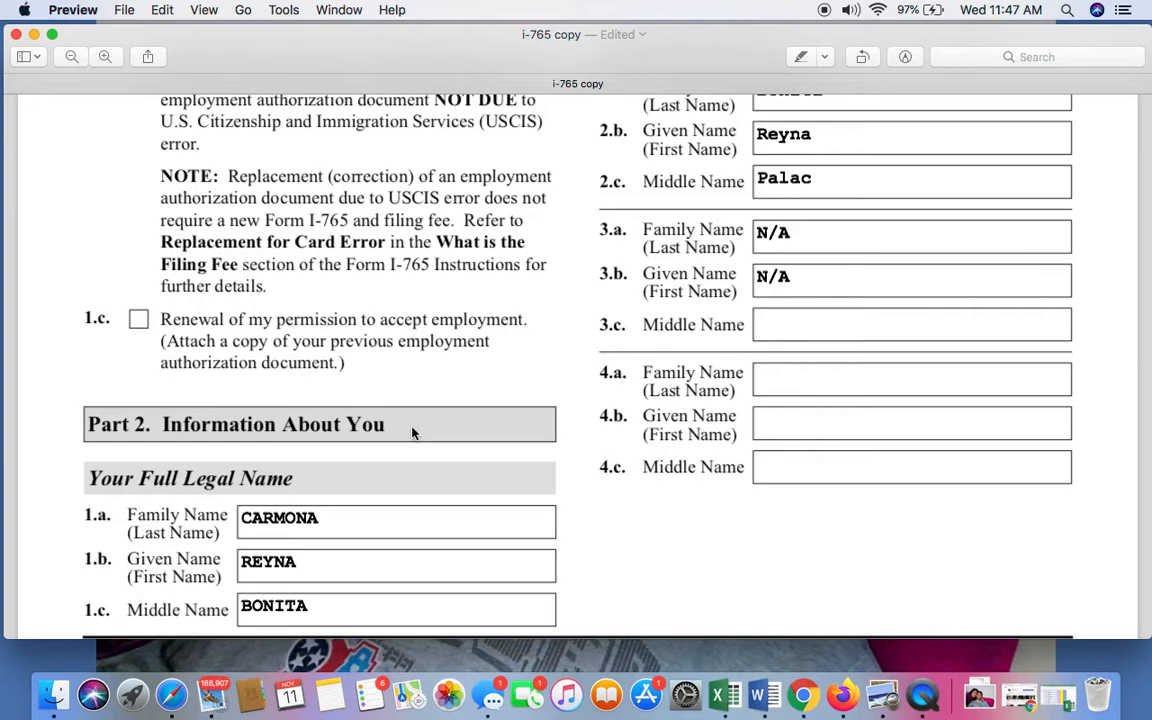
pyautogui.scroll(-5, 412, 432)
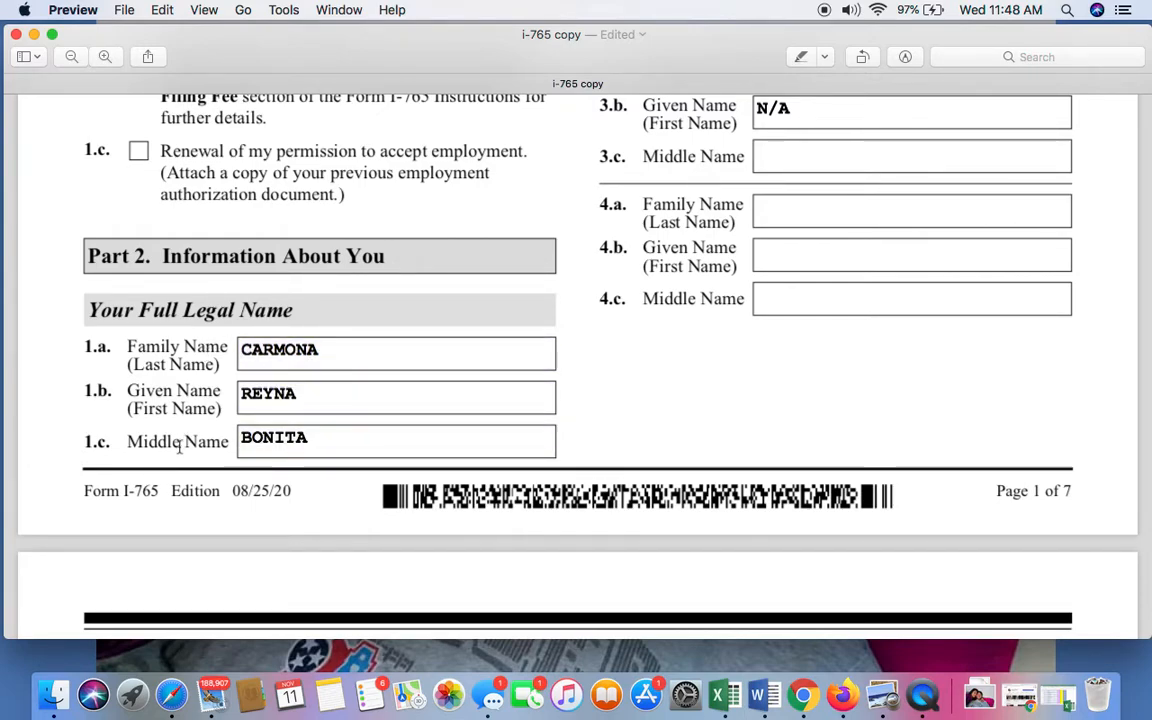
pyautogui.scroll(-3, 337, 415)
pyautogui.scroll(4, 338, 417)
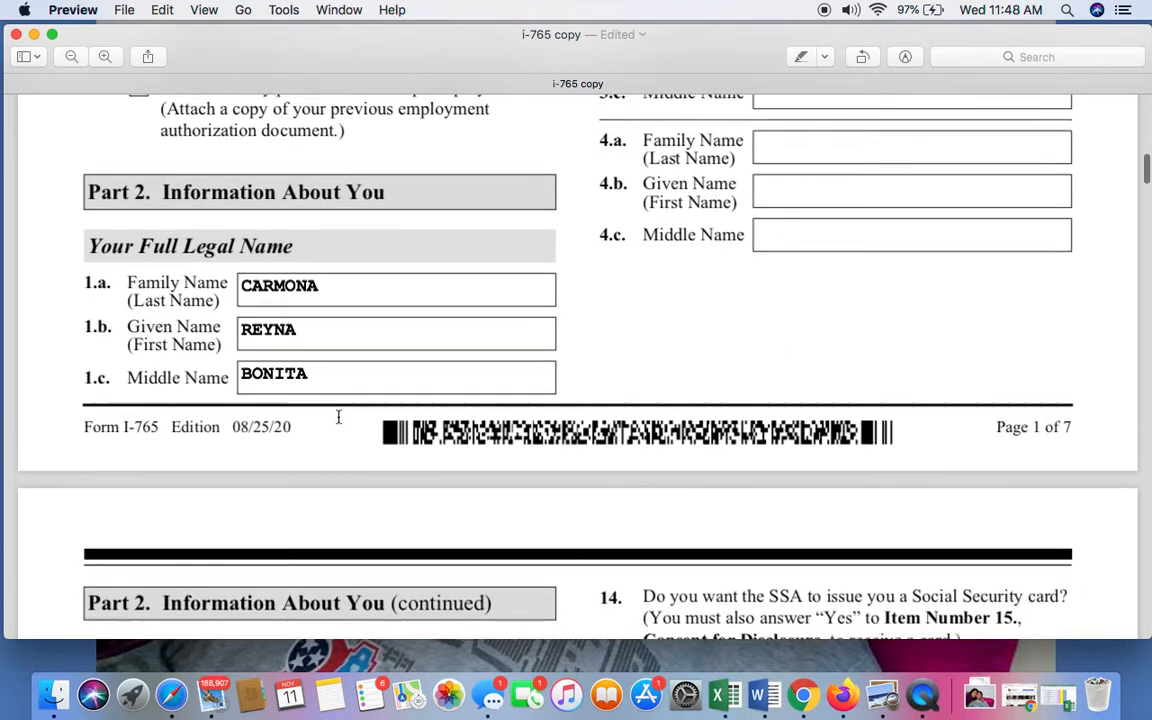
pyautogui.scroll(-2, 347, 327)
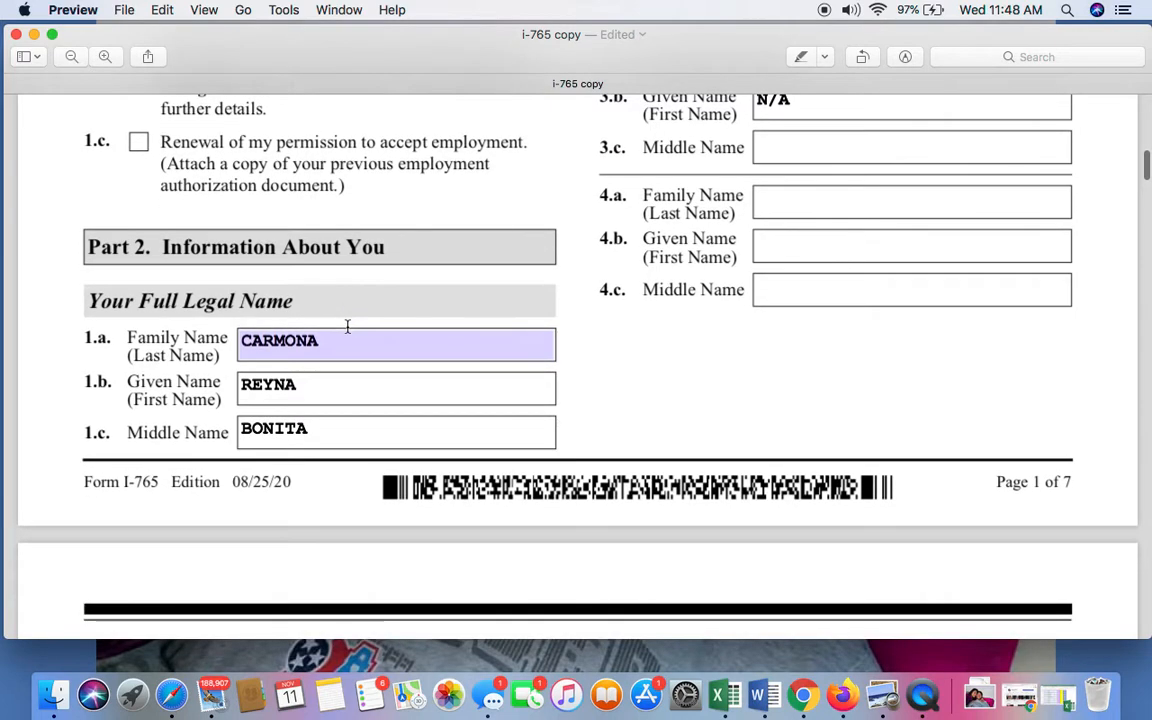
pyautogui.scroll(3, 395, 397)
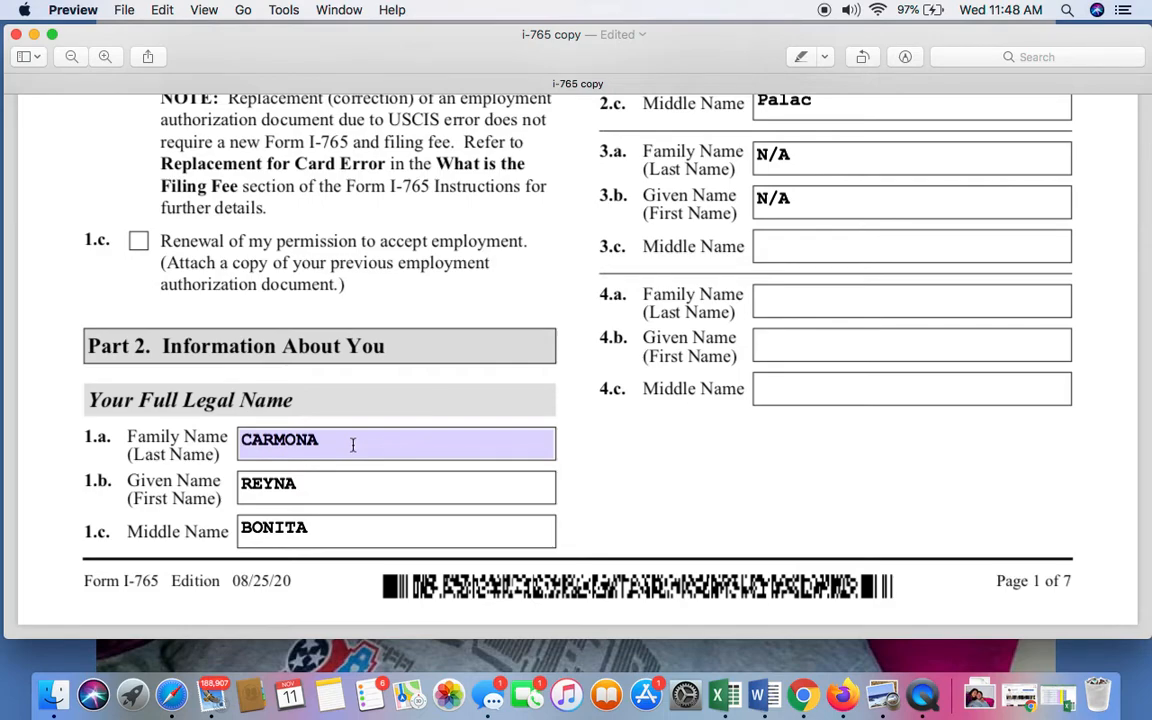
pyautogui.doubleClick(311, 450)
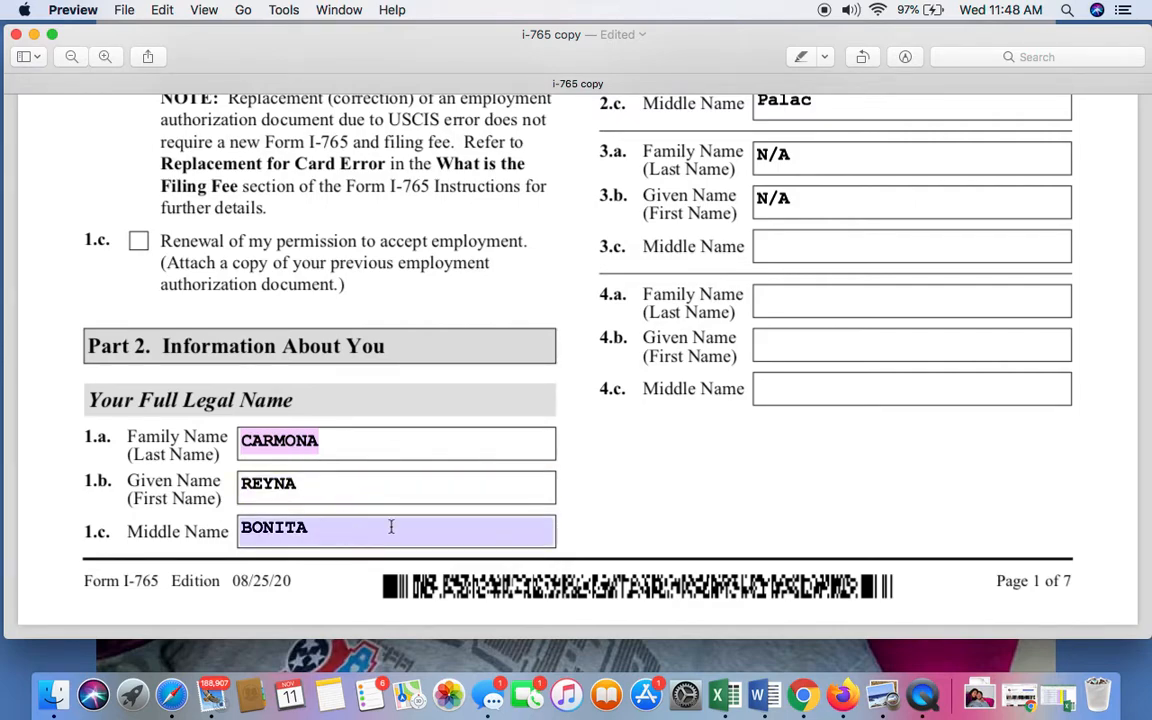
# Review the Other Names Used section on page 1, from Items 2.a–2.c down to the blank name fields.
pyautogui.scroll(5, 391, 527)
pyautogui.scroll(5, 712, 320)
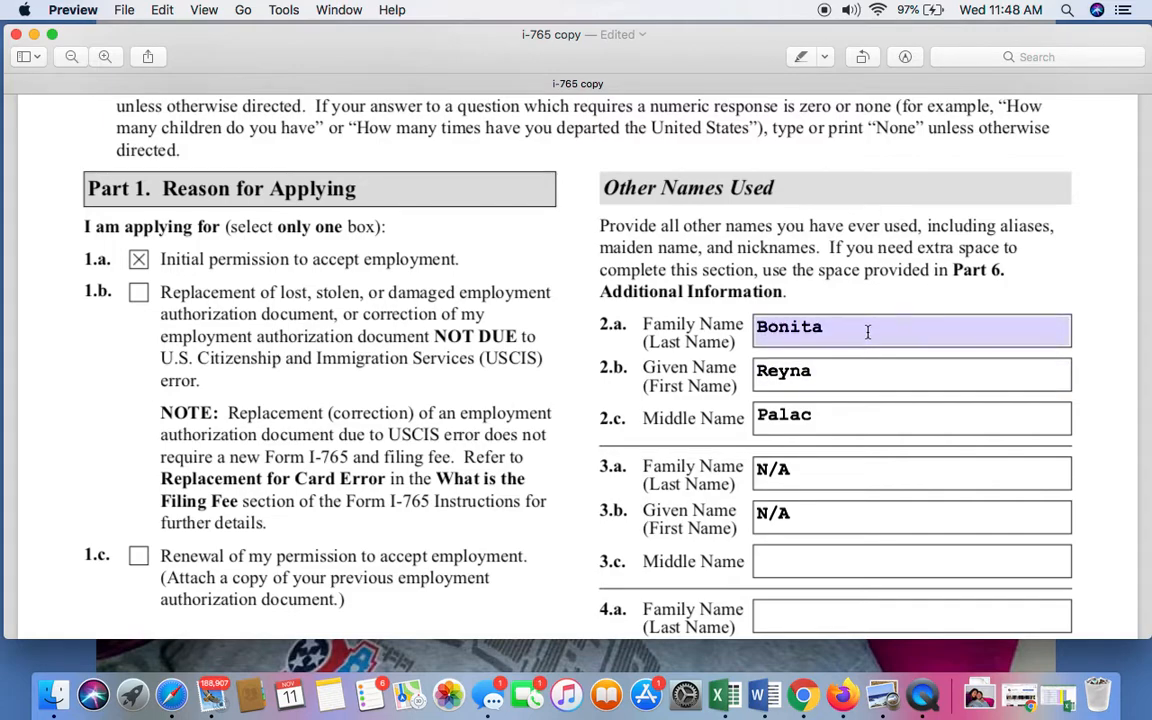
pyautogui.scroll(-2, 868, 335)
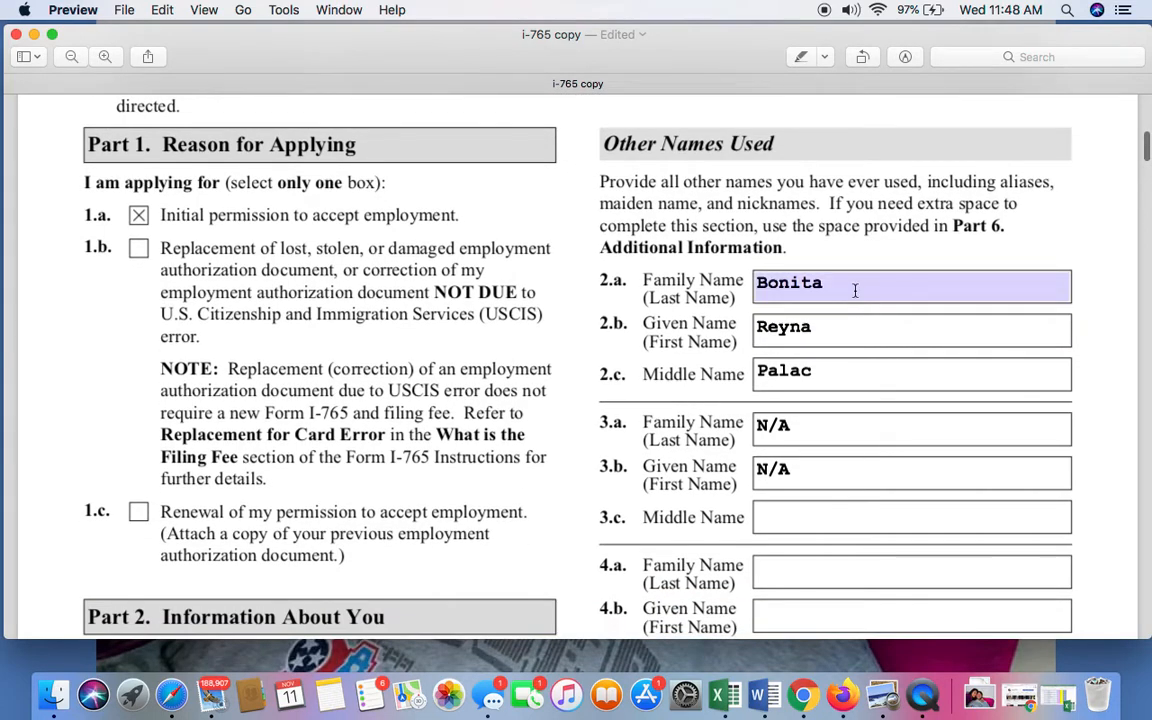
pyautogui.scroll(-1, 855, 289)
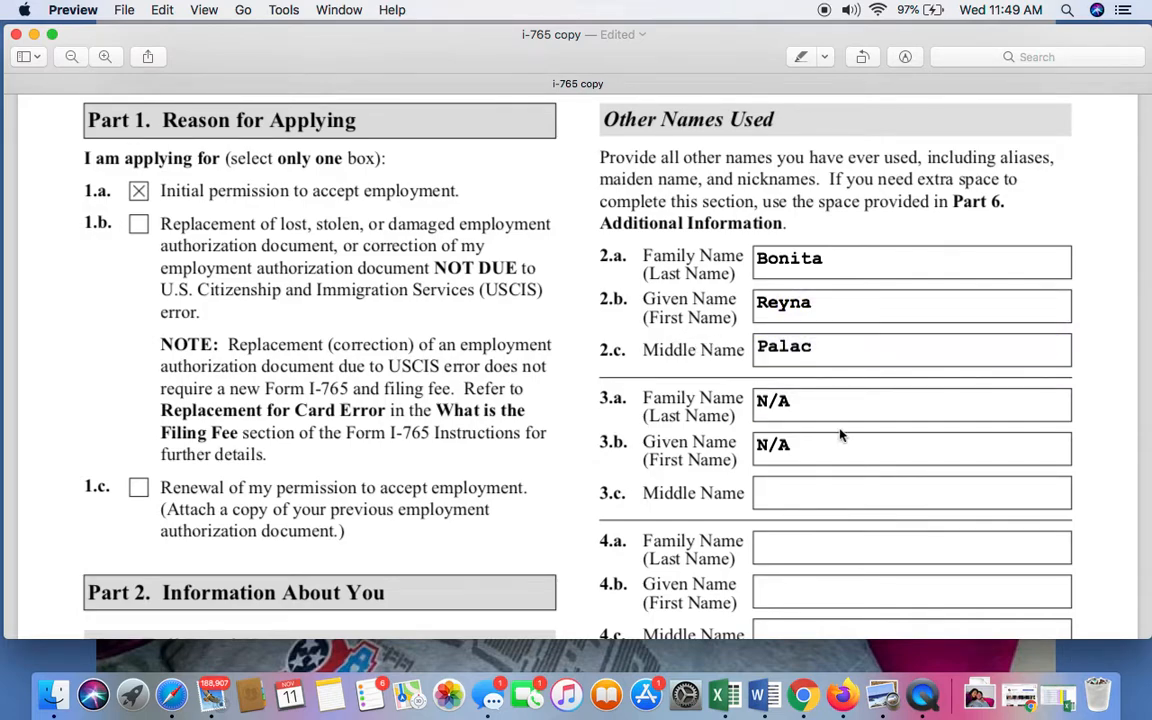
pyautogui.scroll(-3, 841, 432)
pyautogui.scroll(1, 841, 435)
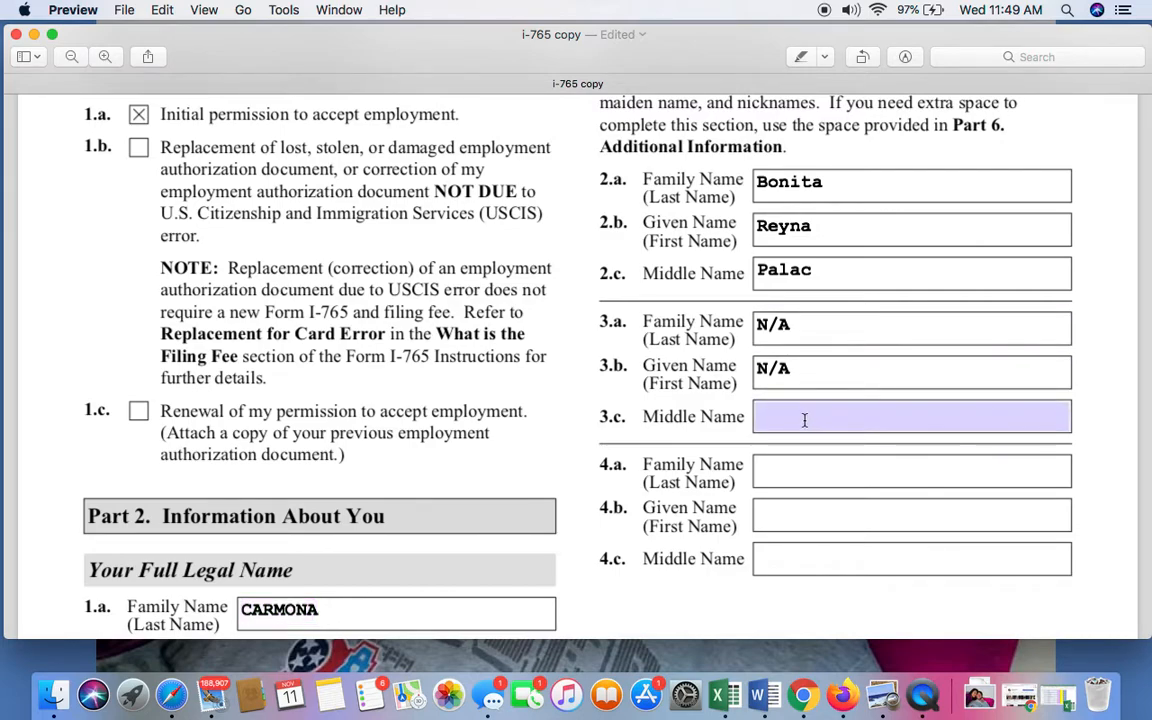
# Enter n/a in the blank Other Names Used fields: Item 3.c Middle Name and Items 4.a, 4.b and 4.c.
pyautogui.click(803, 416)
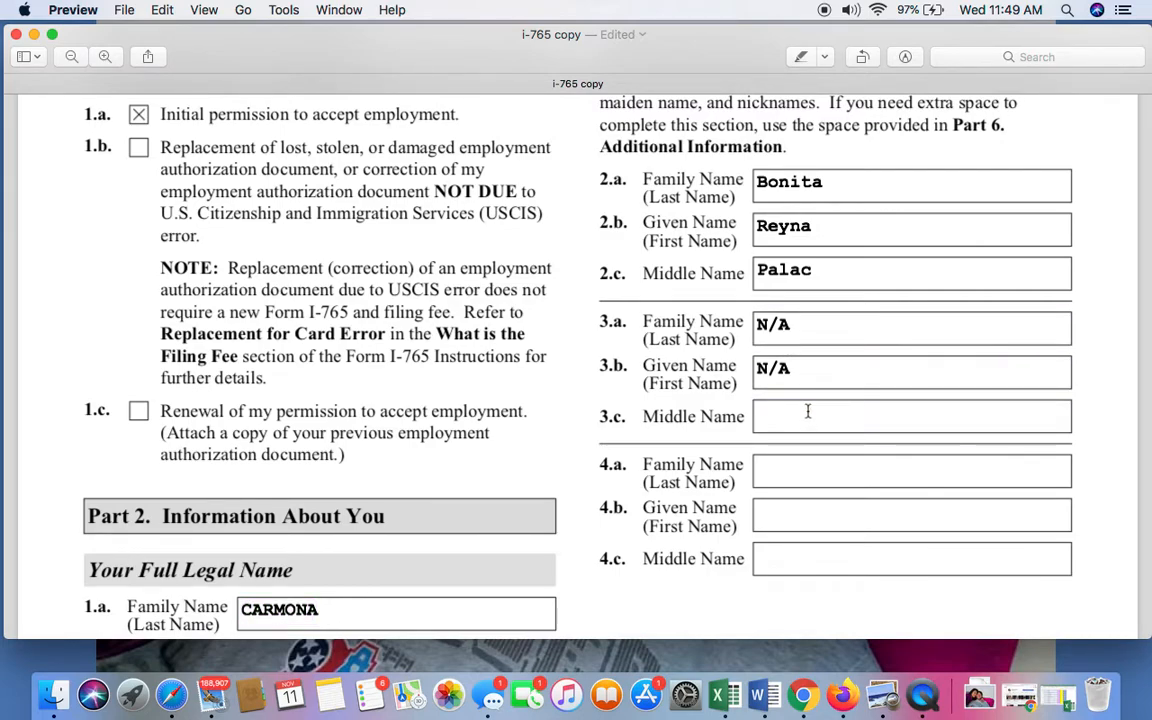
pyautogui.write('n')
pyautogui.press('BackSpace')
pyautogui.write('n/a')
pyautogui.click(823, 471)
pyautogui.write('n/a')
pyautogui.click(828, 514)
pyautogui.write('n/a')
pyautogui.click(807, 559)
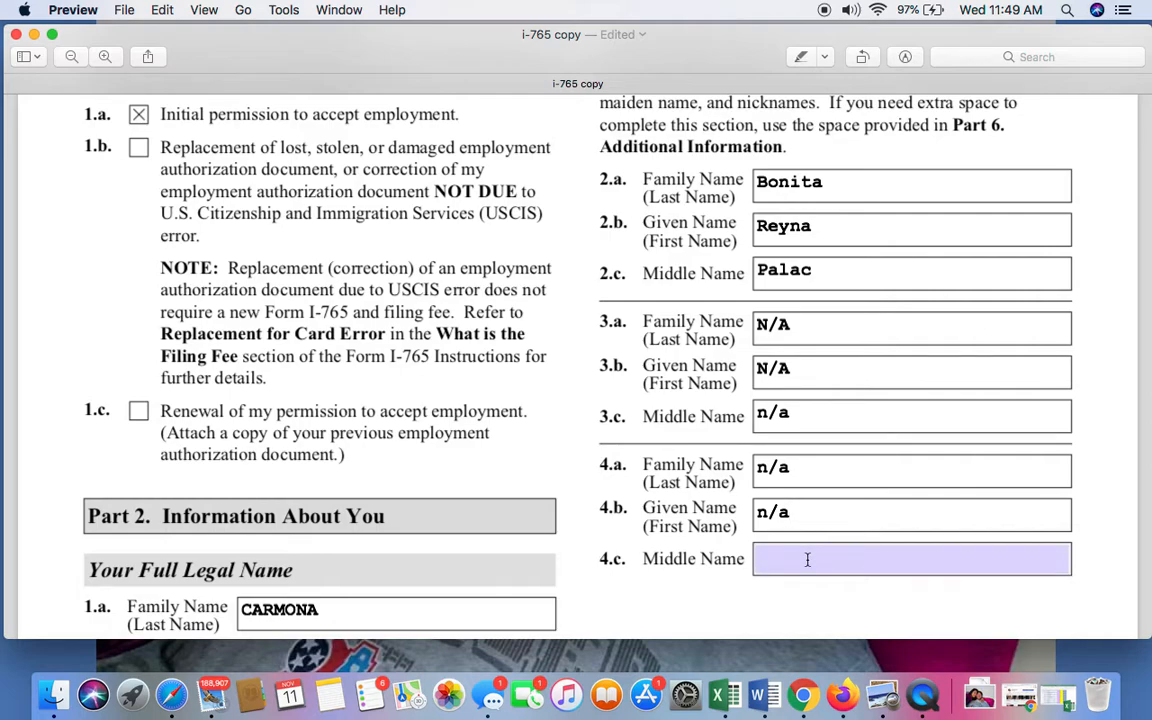
pyautogui.write('n/a')
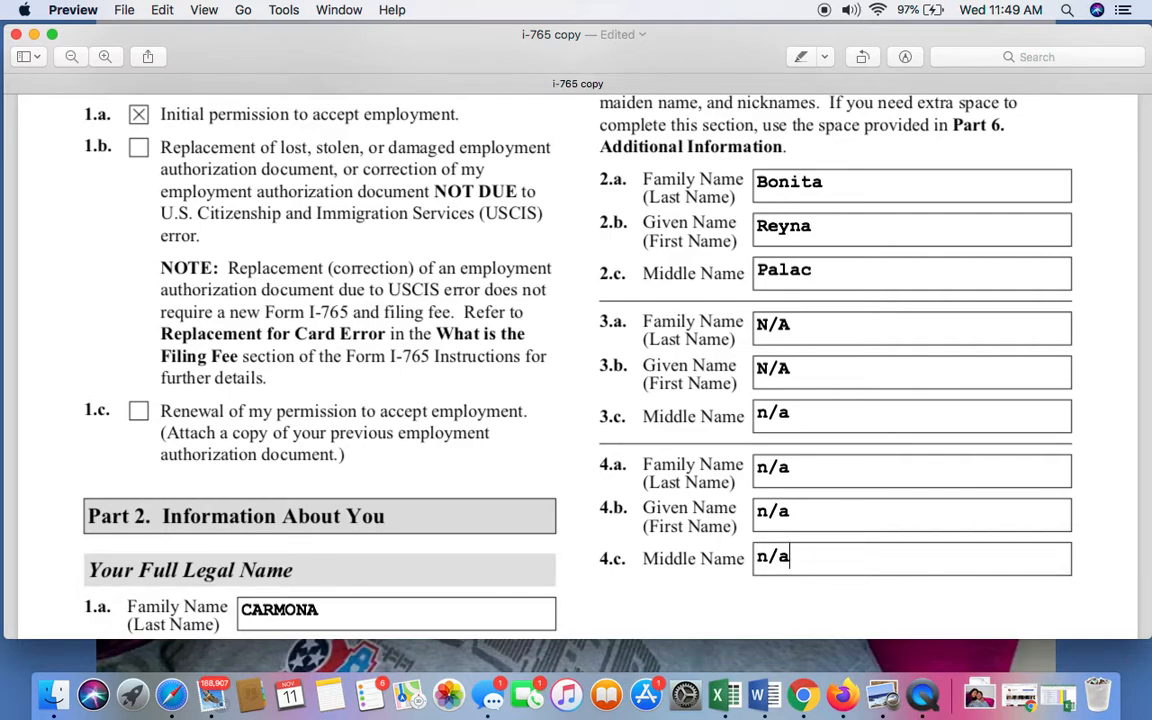
# Review the Your U.S. Mailing Address fields in Part 2, Items 5.a to 5.f, on page 2.
pyautogui.scroll(-4, 807, 559)
pyautogui.scroll(-7, 576, 340)
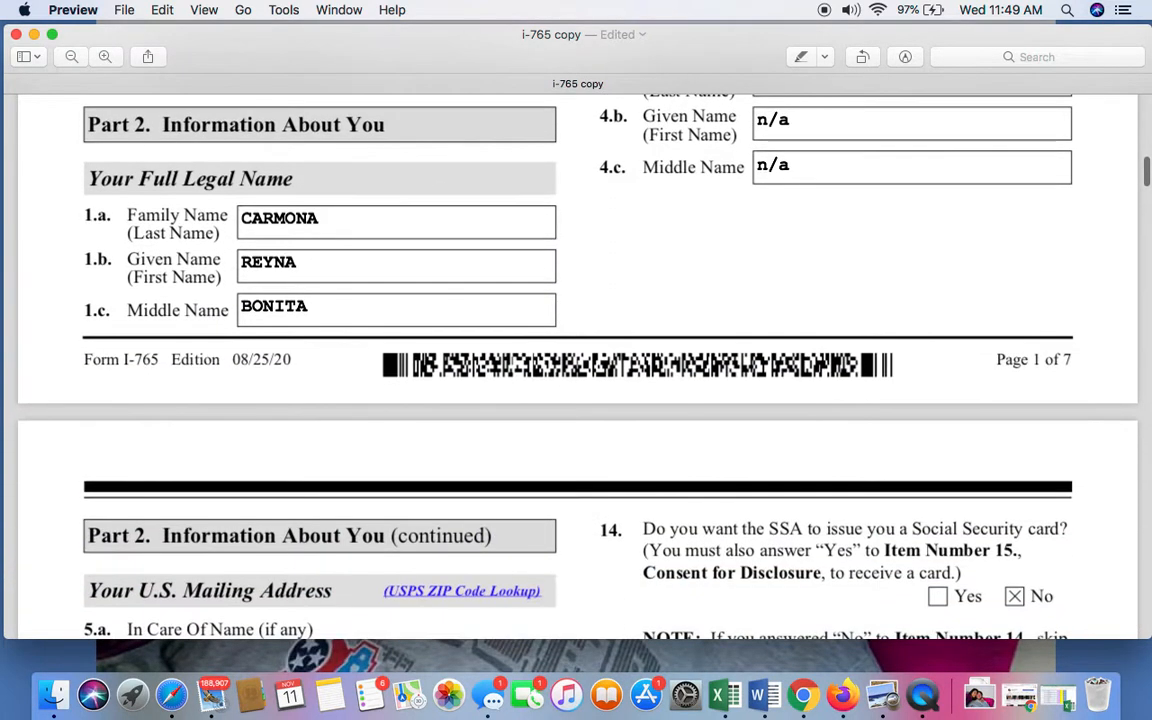
pyautogui.scroll(3, 132, 419)
pyautogui.scroll(-3, 132, 419)
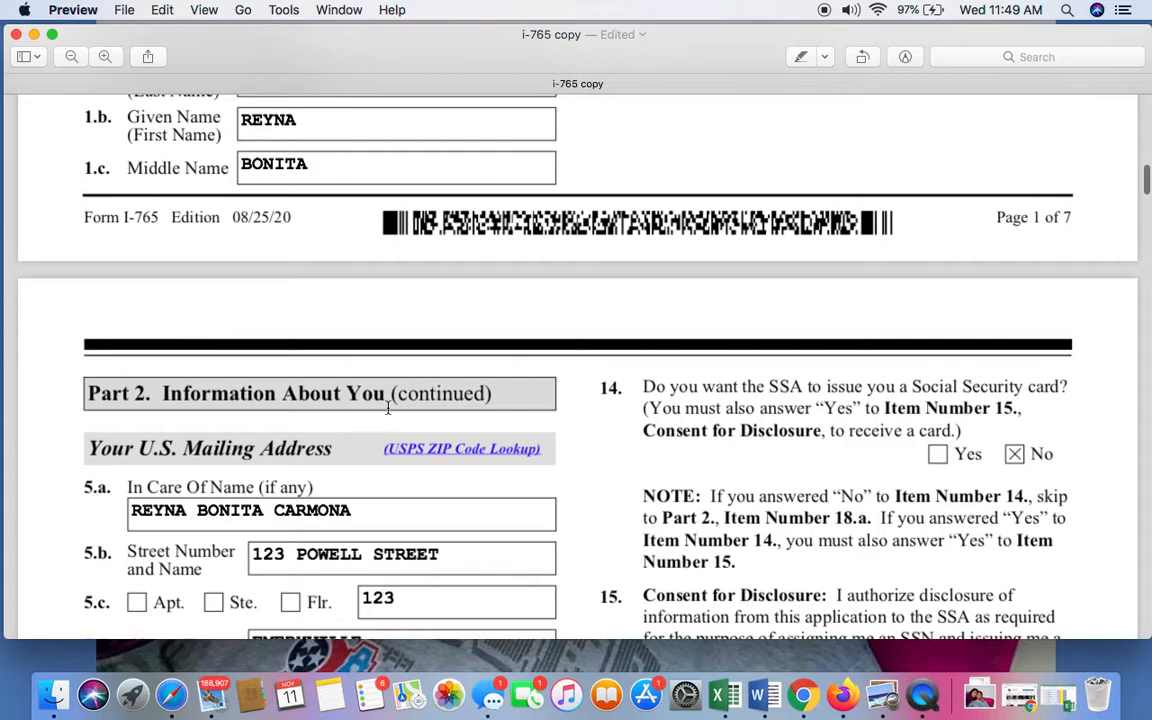
pyautogui.scroll(-3, 388, 407)
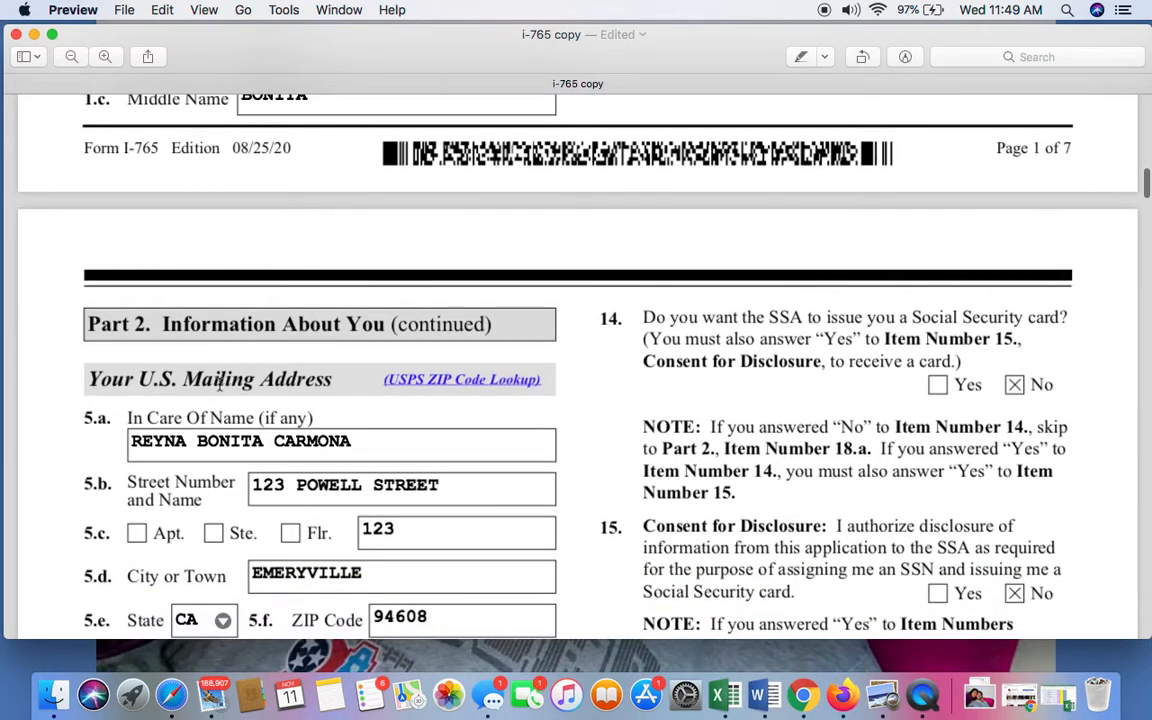
pyautogui.scroll(-1, 282, 400)
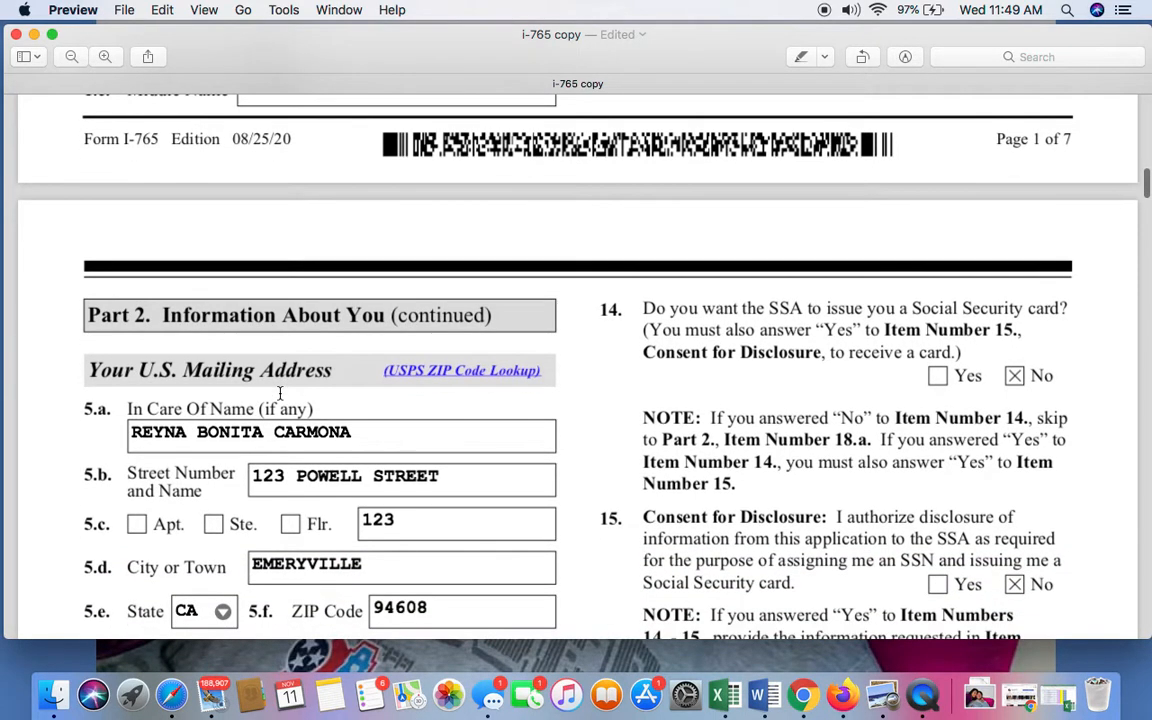
pyautogui.scroll(-2, 225, 430)
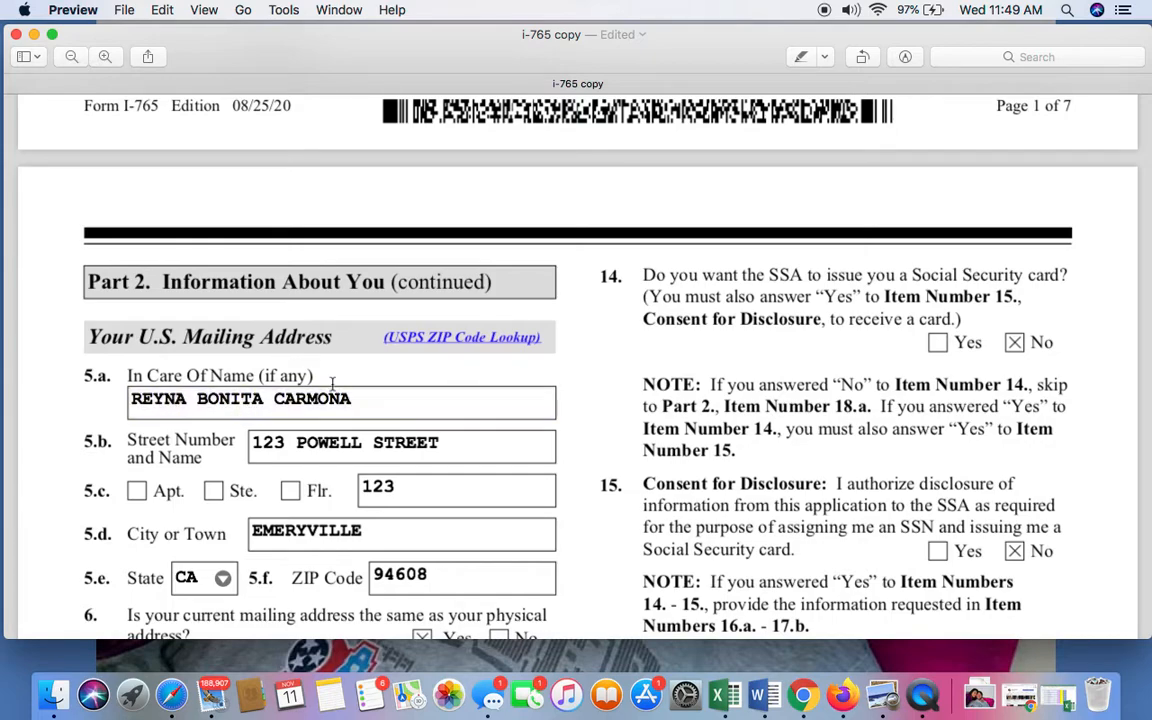
pyautogui.scroll(-3, 414, 409)
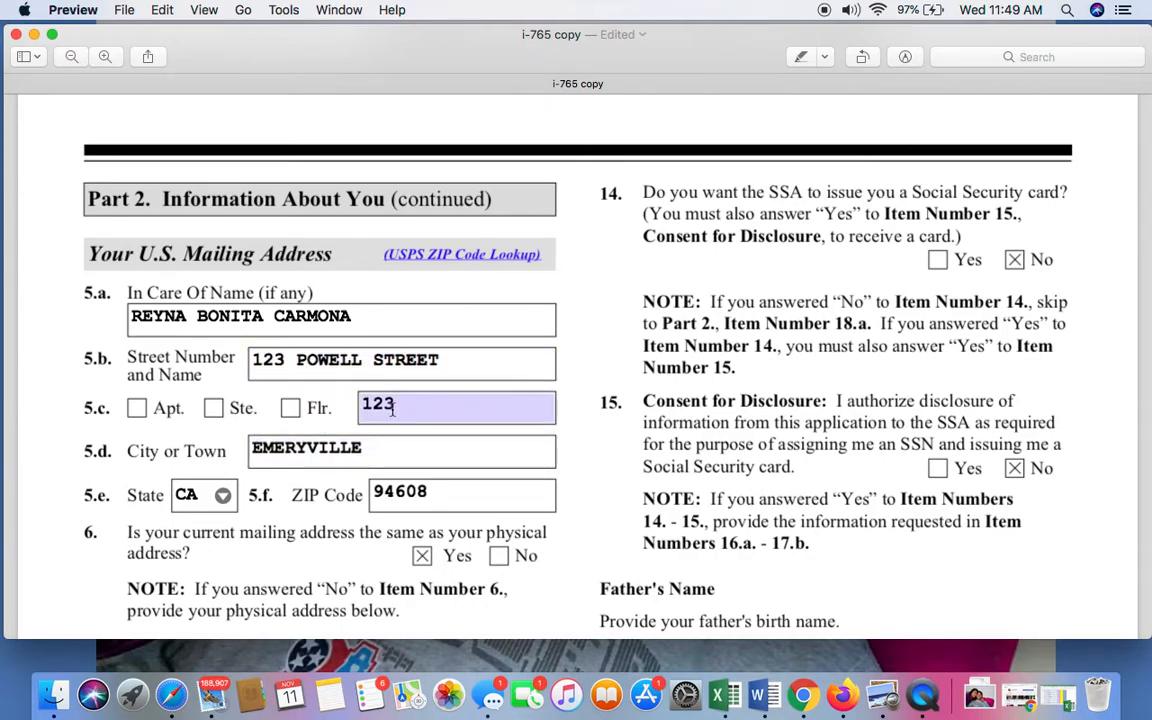
pyautogui.click(481, 414)
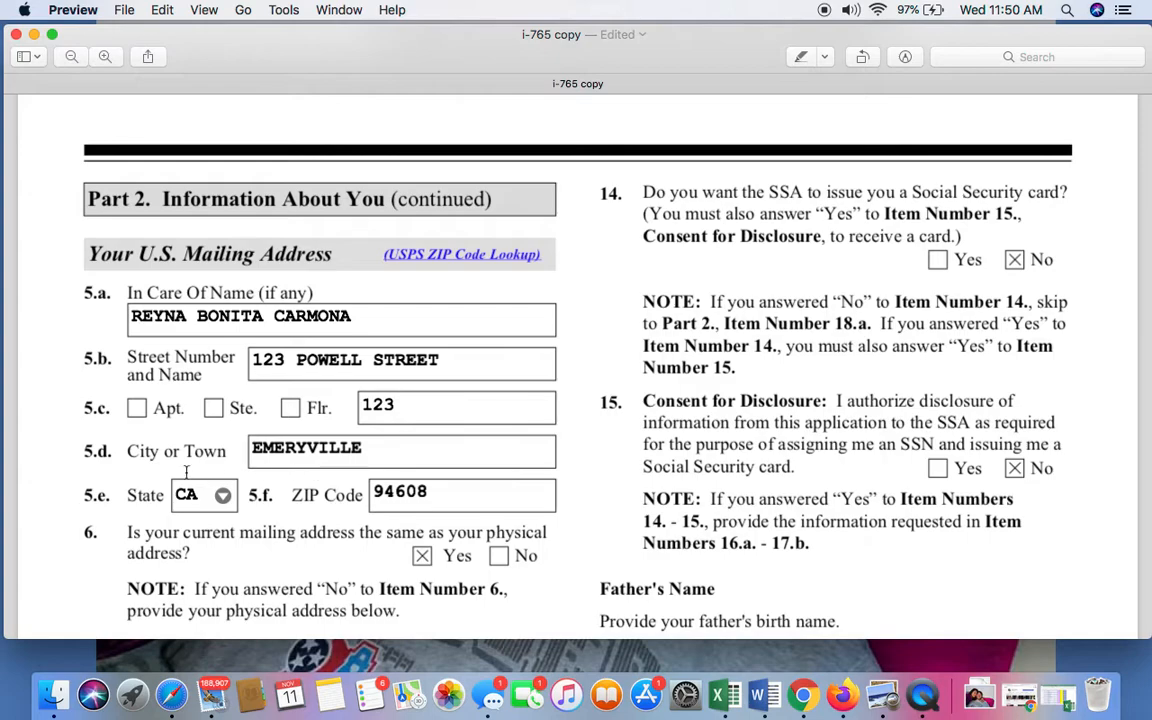
pyautogui.scroll(-2, 176, 440)
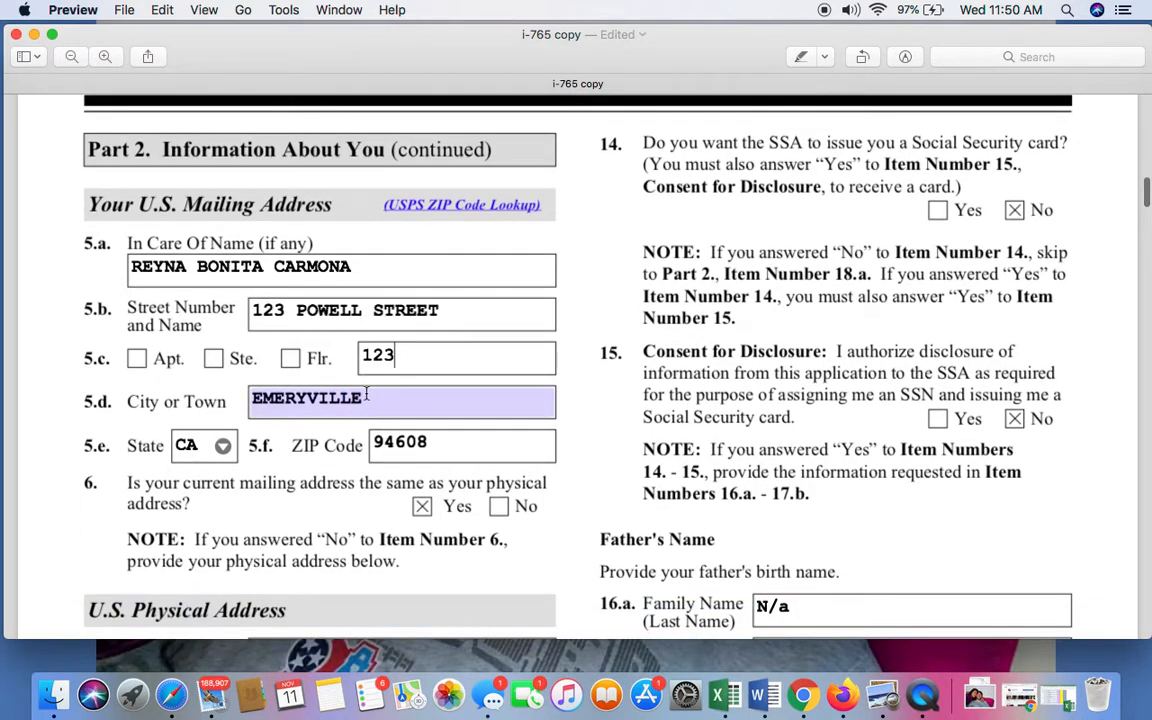
pyautogui.scroll(-2, 202, 395)
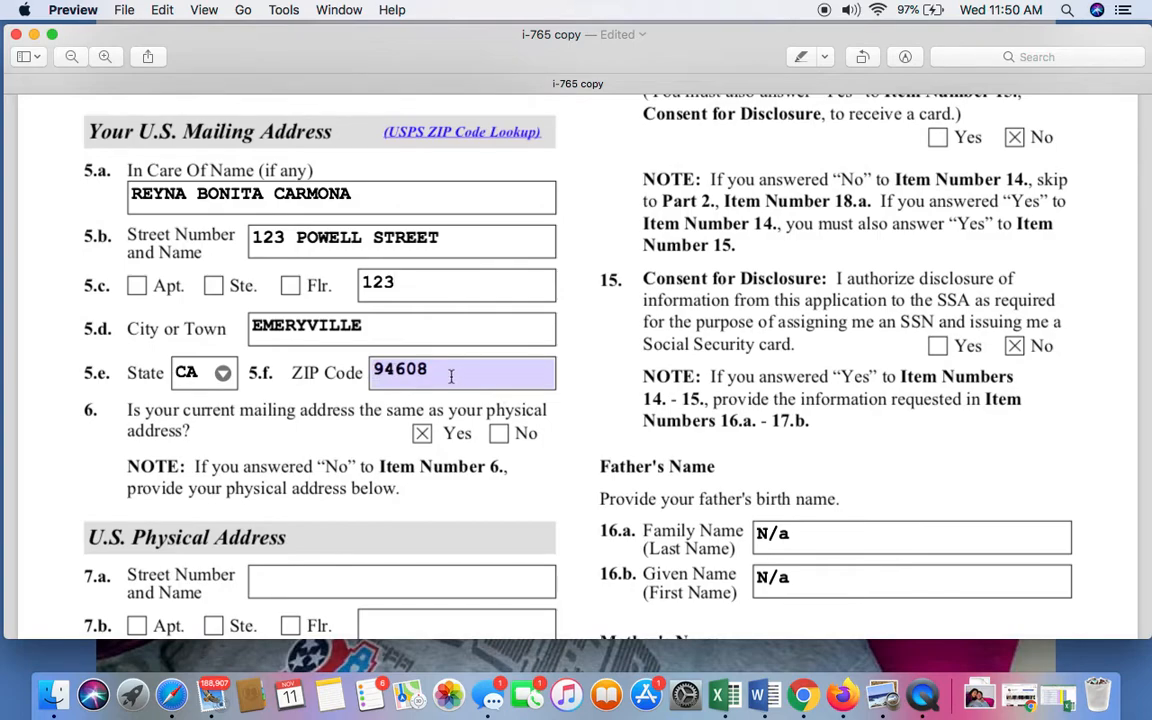
# Mark No in Item 6 about matching mailing and physical addresses, and toggle the Yes box off and on again.
pyautogui.scroll(-2, 455, 379)
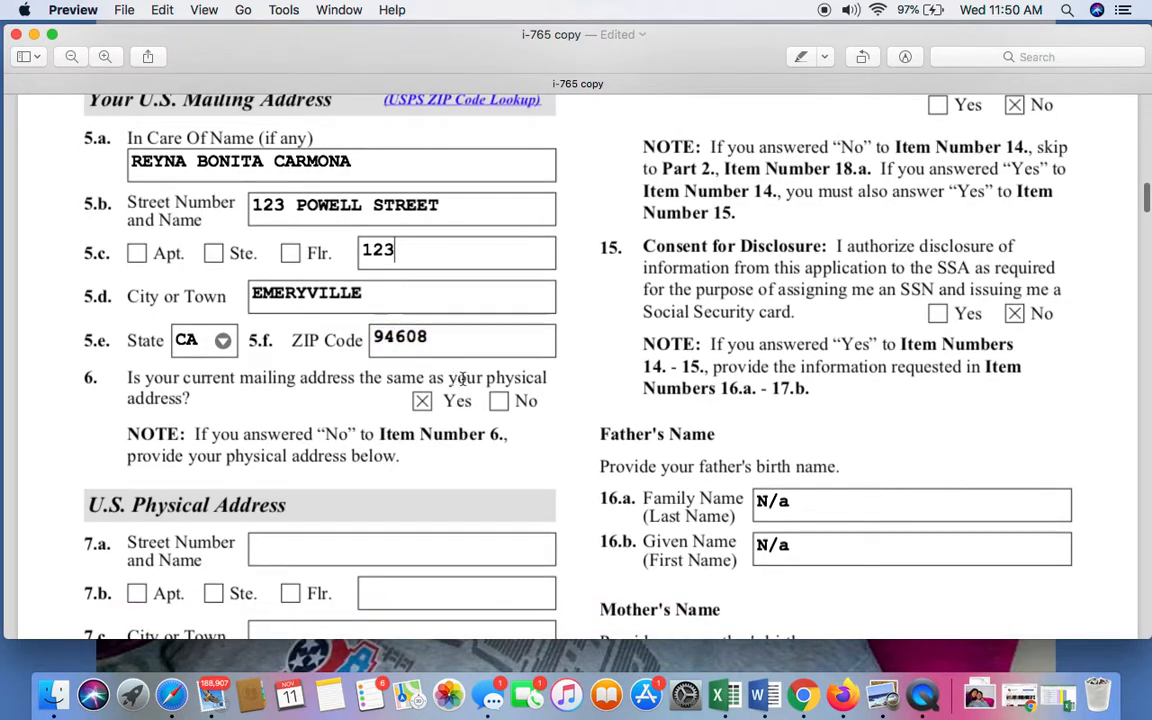
pyautogui.scroll(-2, 209, 413)
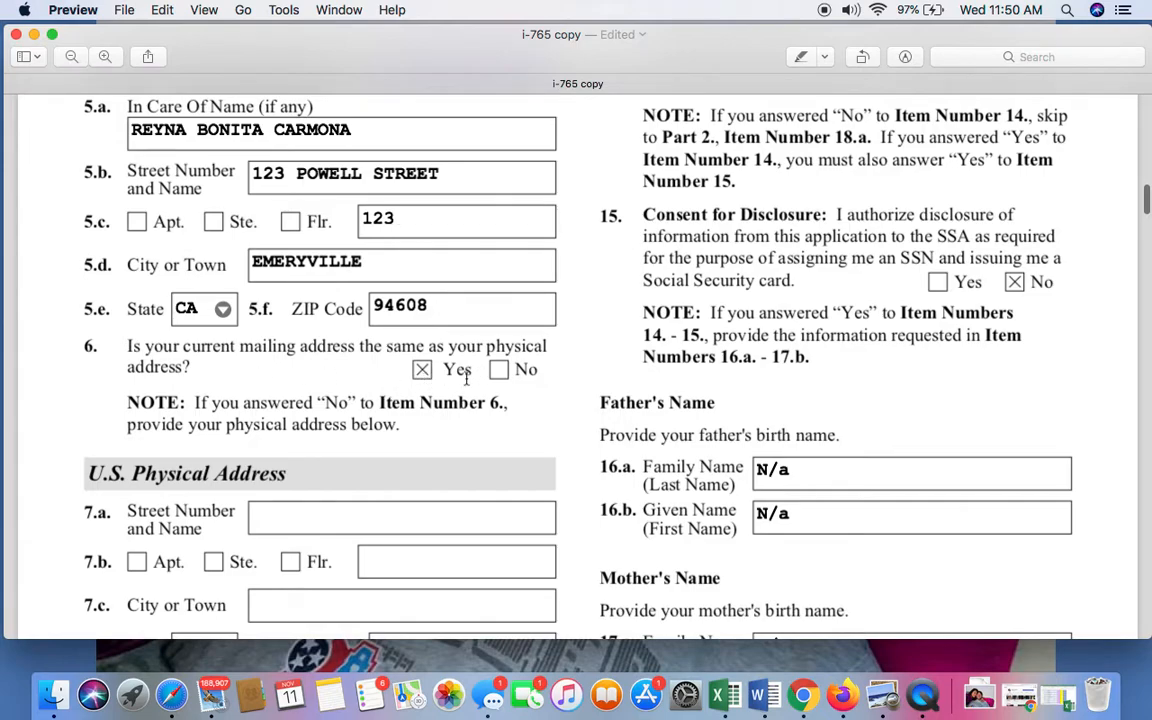
pyautogui.scroll(-3, 460, 385)
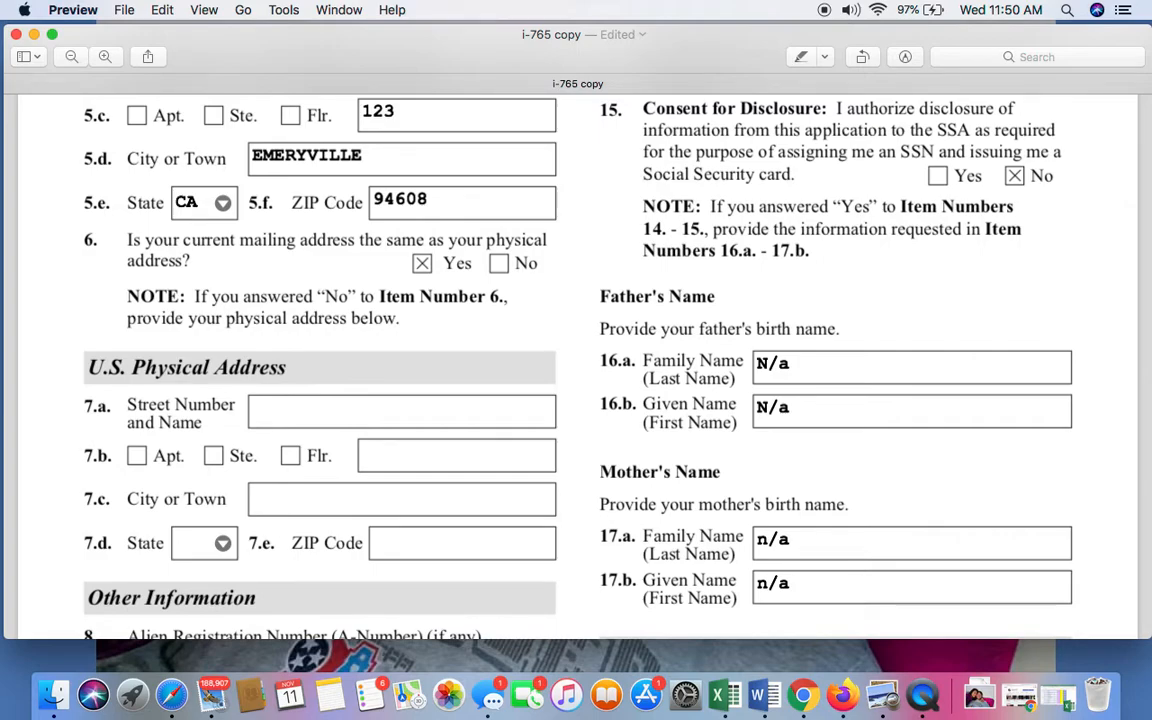
pyautogui.click(499, 265)
pyautogui.click(422, 263)
pyautogui.click(422, 263)
# Examine the U.S. Physical Address fields in Items 7.a to 7.e that apply when Item 6 is answered No.
pyautogui.scroll(-3, 316, 437)
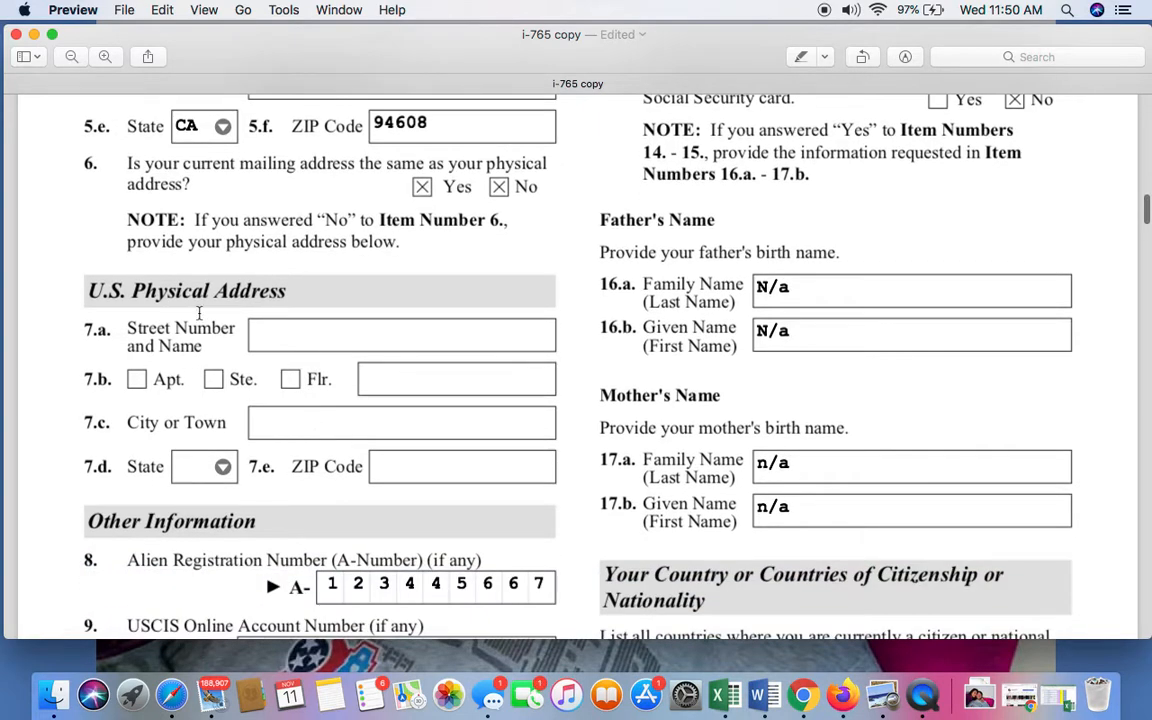
pyautogui.scroll(-5, 327, 332)
pyautogui.scroll(10, 330, 330)
pyautogui.scroll(-6, 327, 334)
pyautogui.scroll(-2, 300, 320)
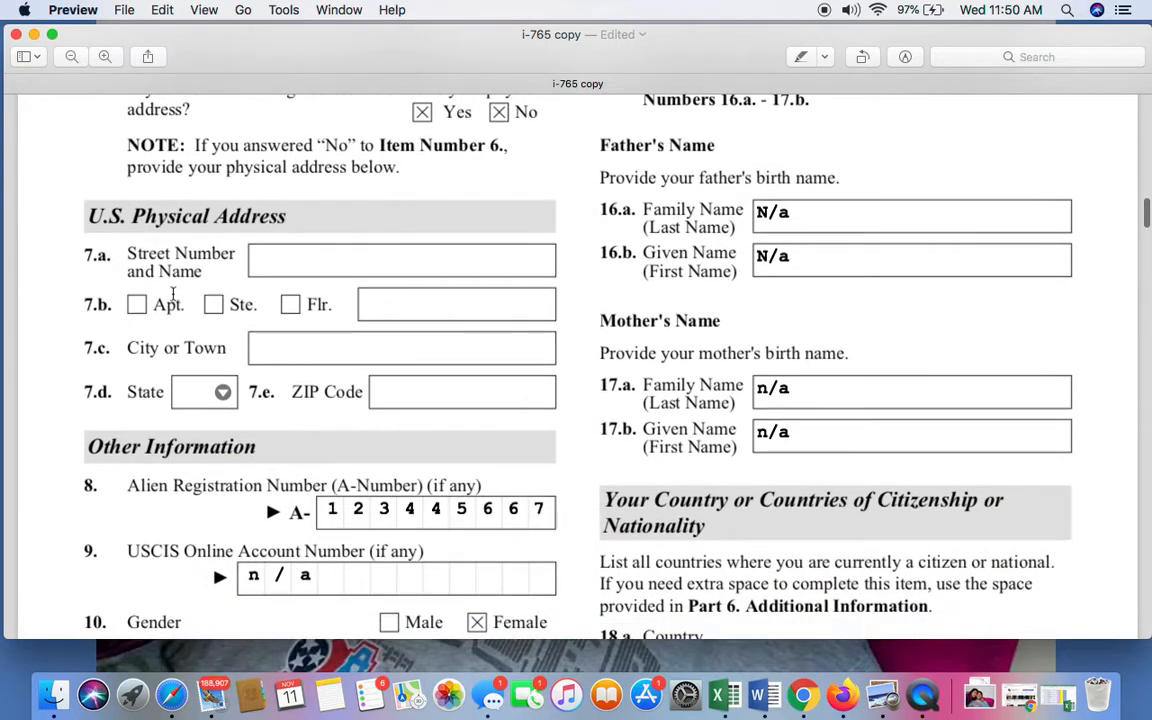
pyautogui.scroll(-3, 320, 290)
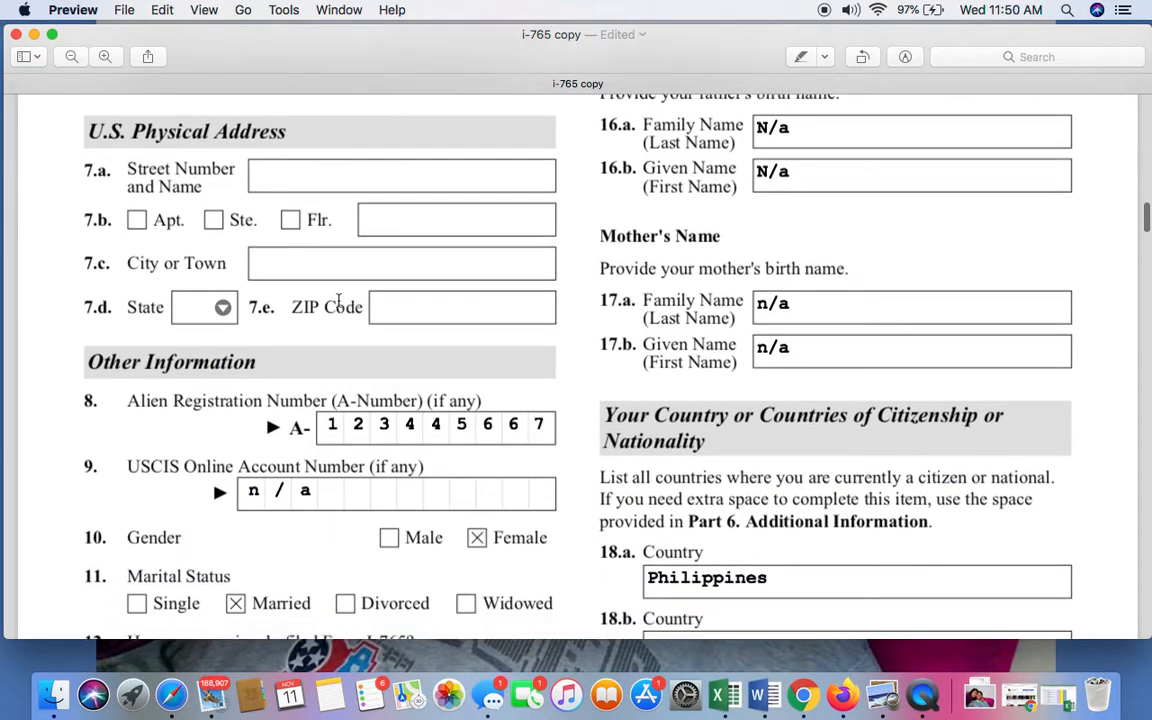
pyautogui.scroll(-1, 338, 300)
pyautogui.scroll(4, 338, 300)
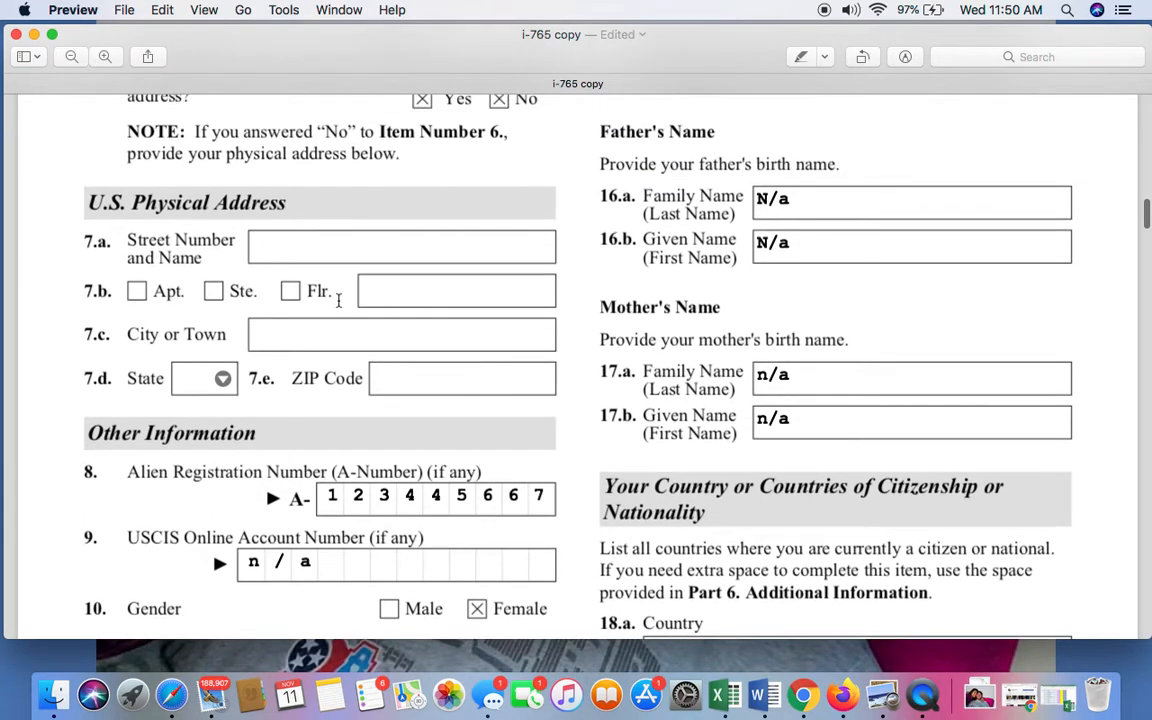
# Go through the digits of the Alien Registration Number in Item 8, from the first to the end of the field.
pyautogui.scroll(-7, 338, 300)
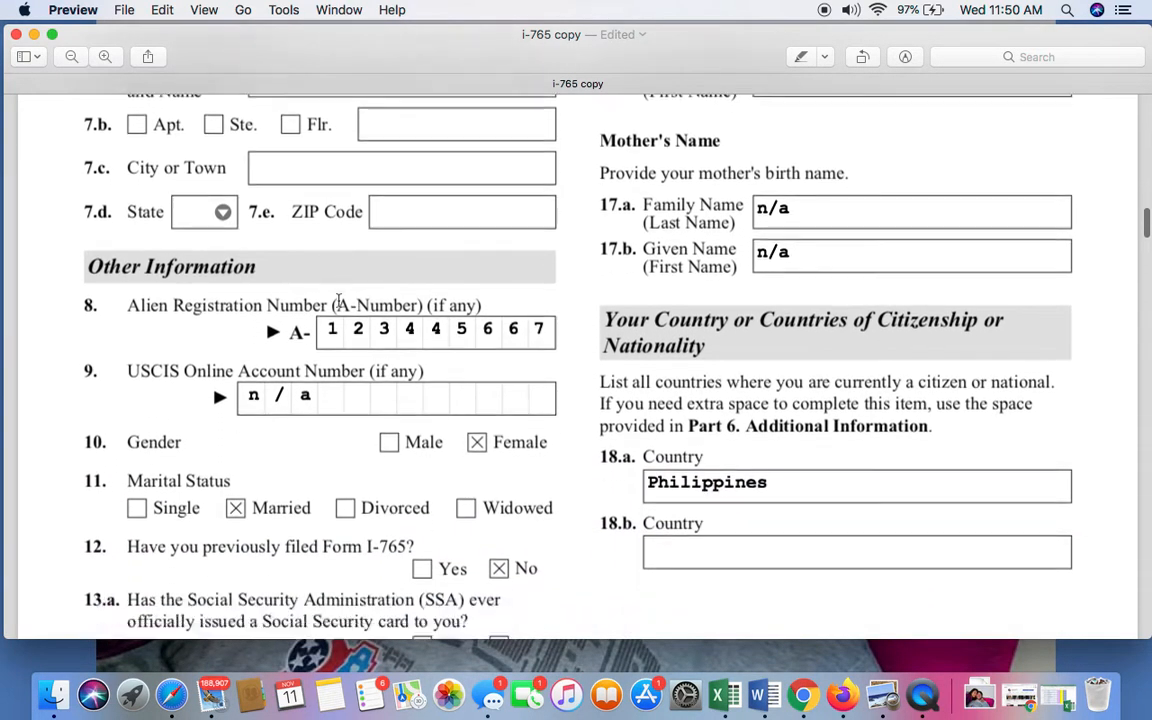
pyautogui.scroll(-1, 339, 302)
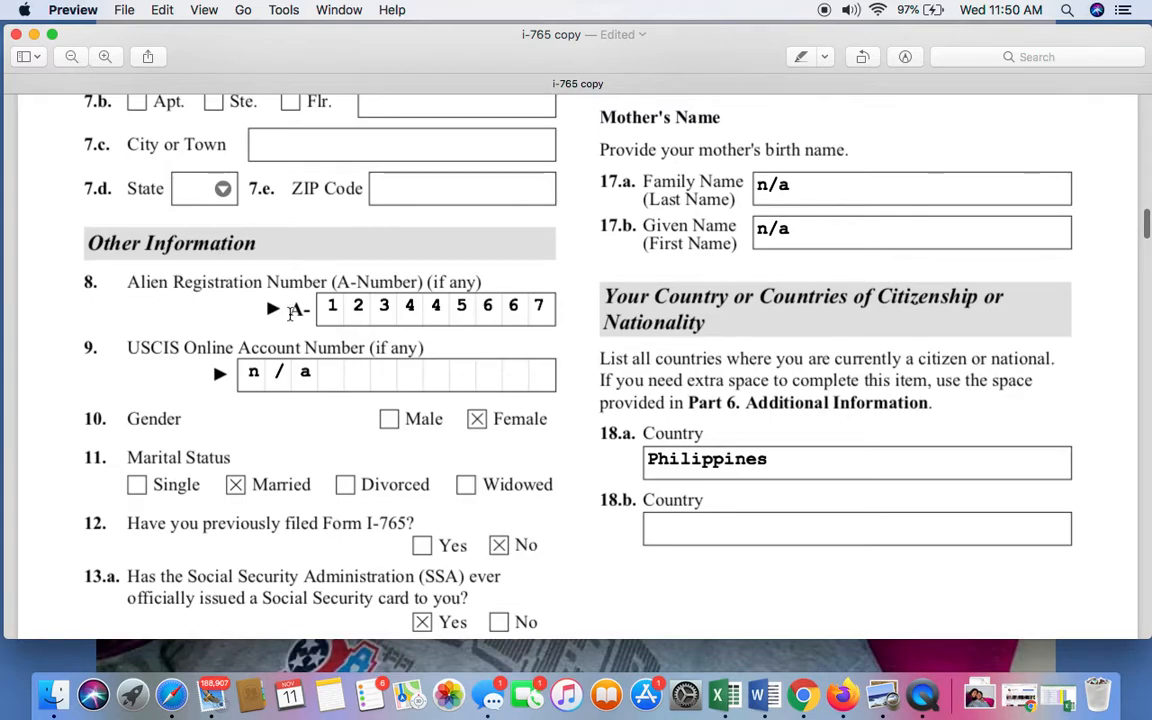
pyautogui.click(347, 297)
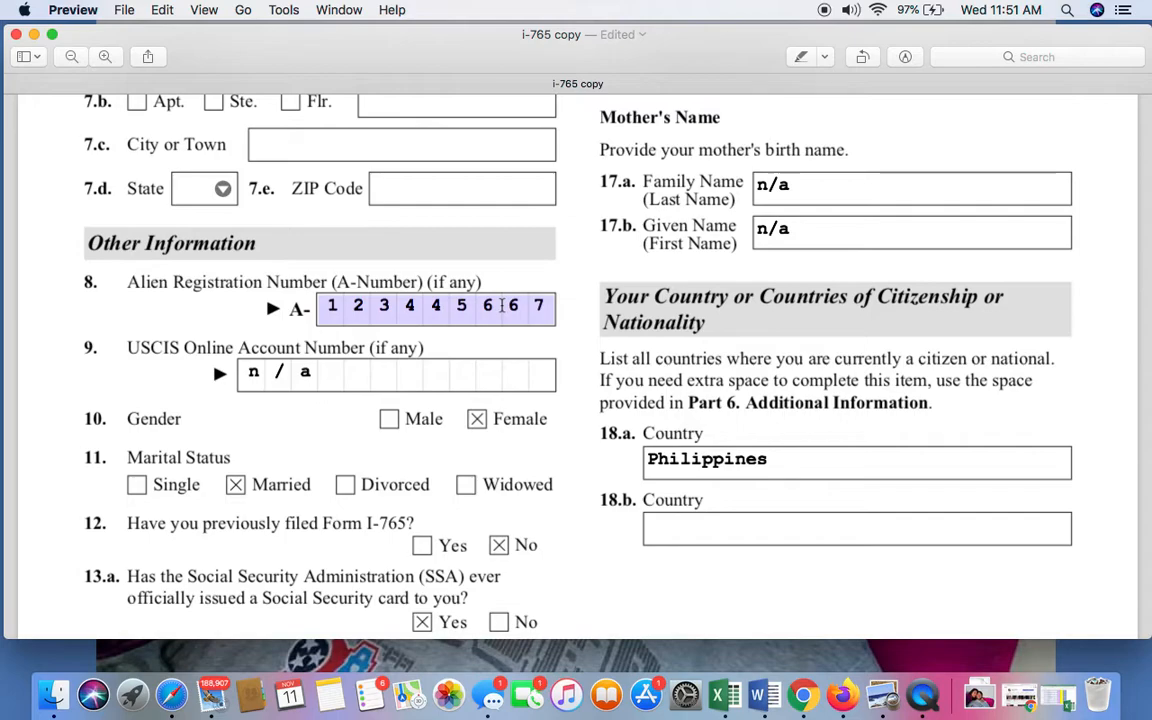
pyautogui.click(362, 316)
pyautogui.click(381, 316)
pyautogui.click(512, 315)
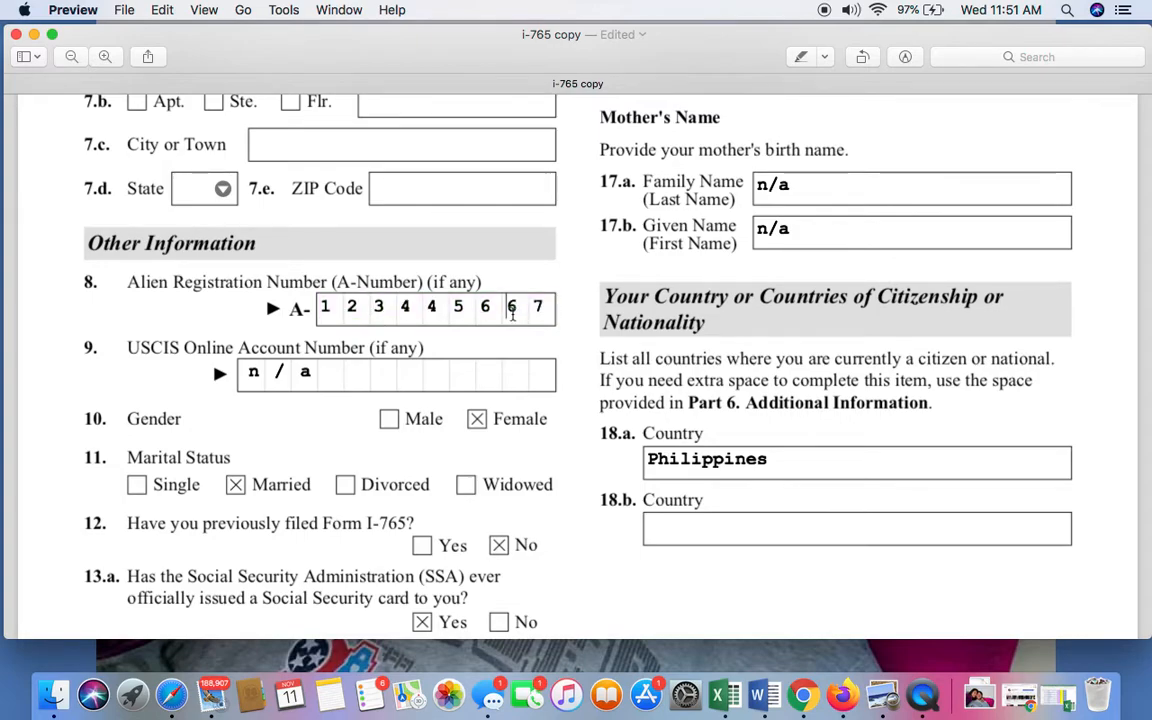
pyautogui.click(548, 315)
# Review the online account number, gender, marital status and prior Form I-765 filing answers in Items 9 to 12.
pyautogui.scroll(-2, 548, 315)
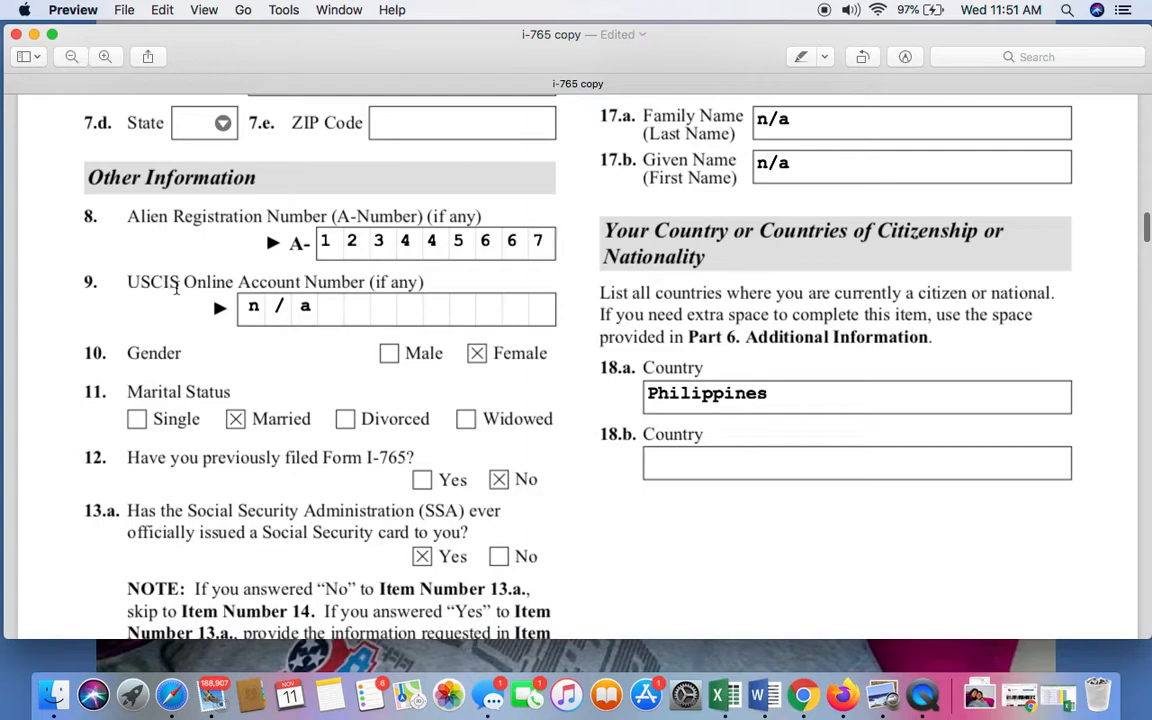
pyautogui.click(393, 300)
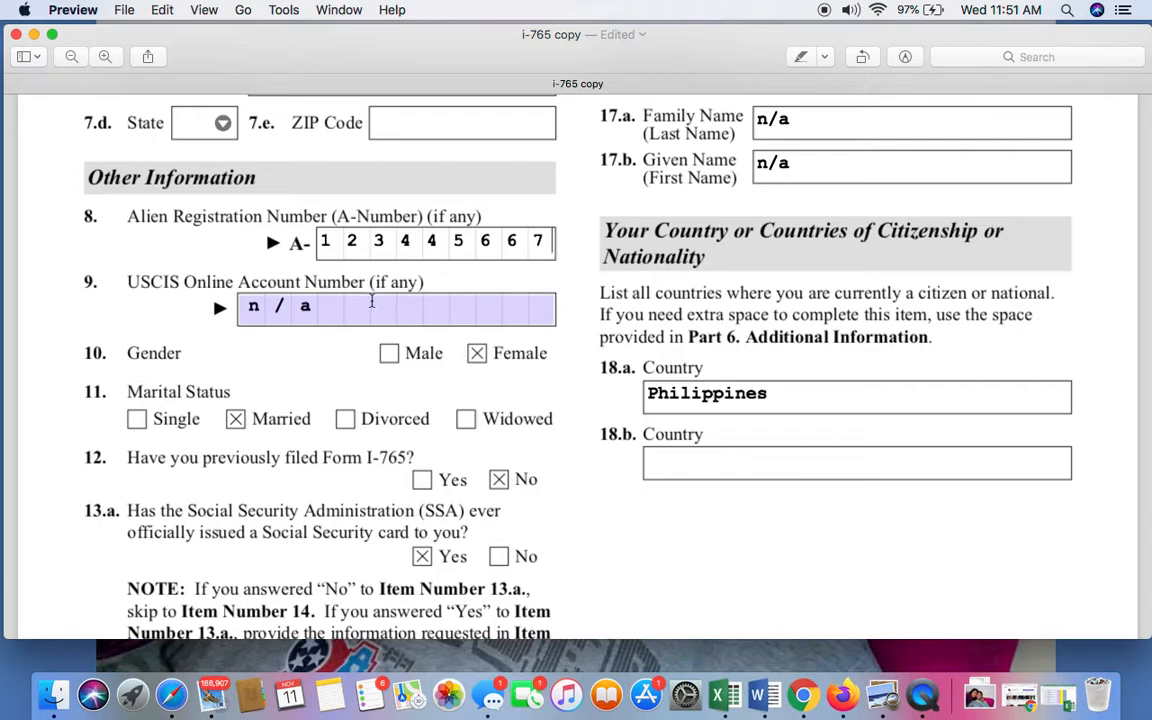
pyautogui.scroll(-3, 371, 300)
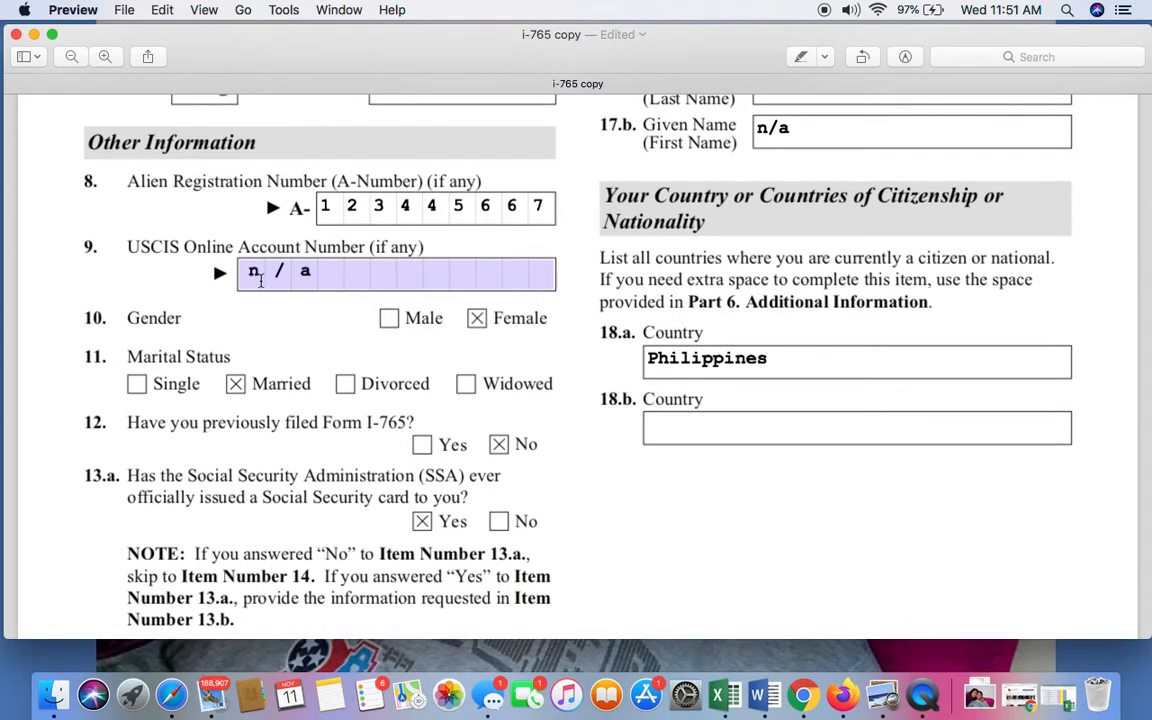
pyautogui.scroll(-4, 391, 308)
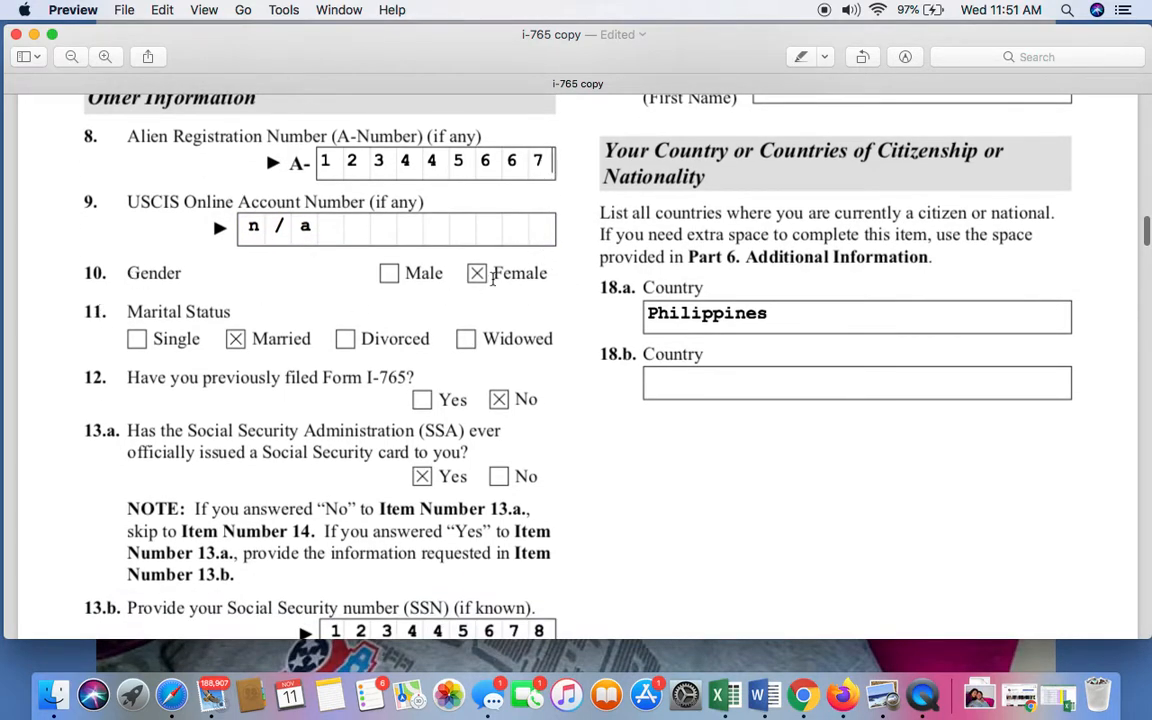
pyautogui.scroll(-3, 481, 283)
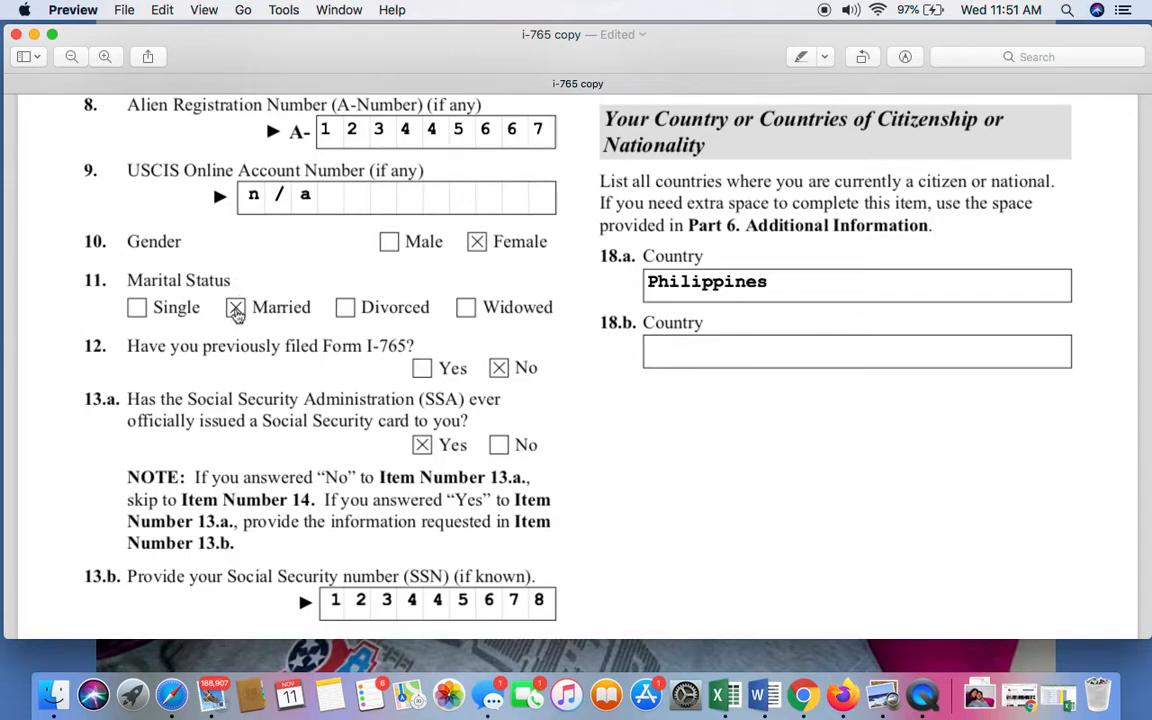
pyautogui.scroll(-2, 236, 313)
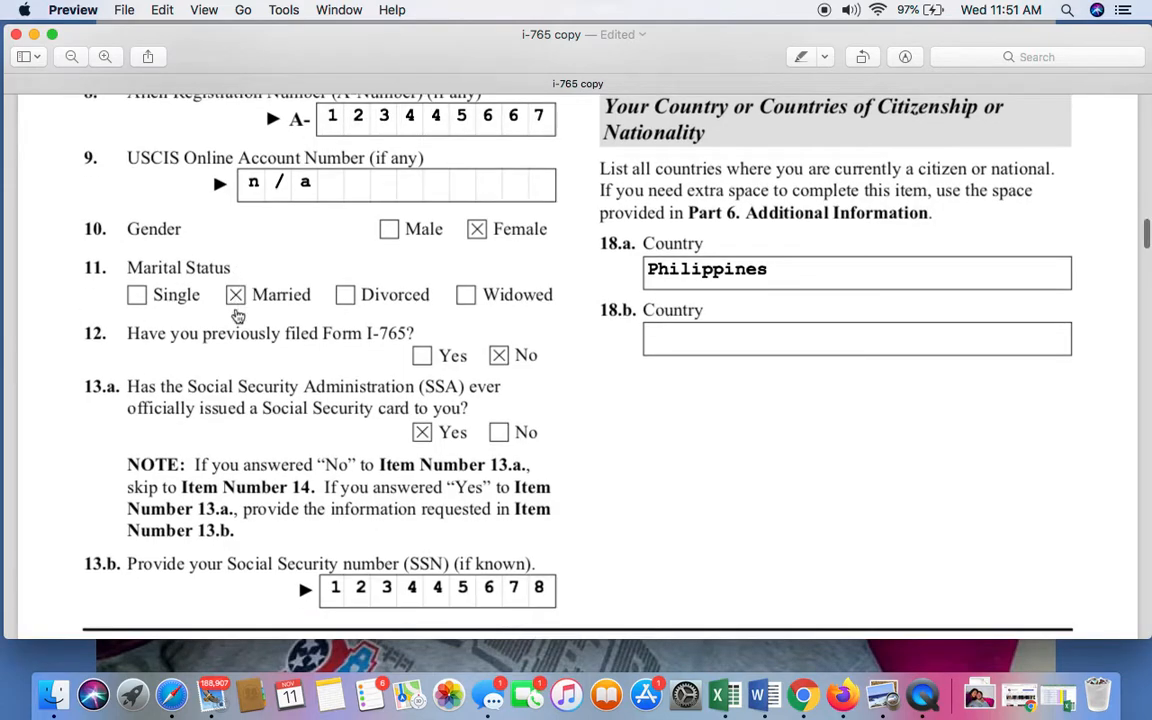
pyautogui.scroll(-5, 236, 316)
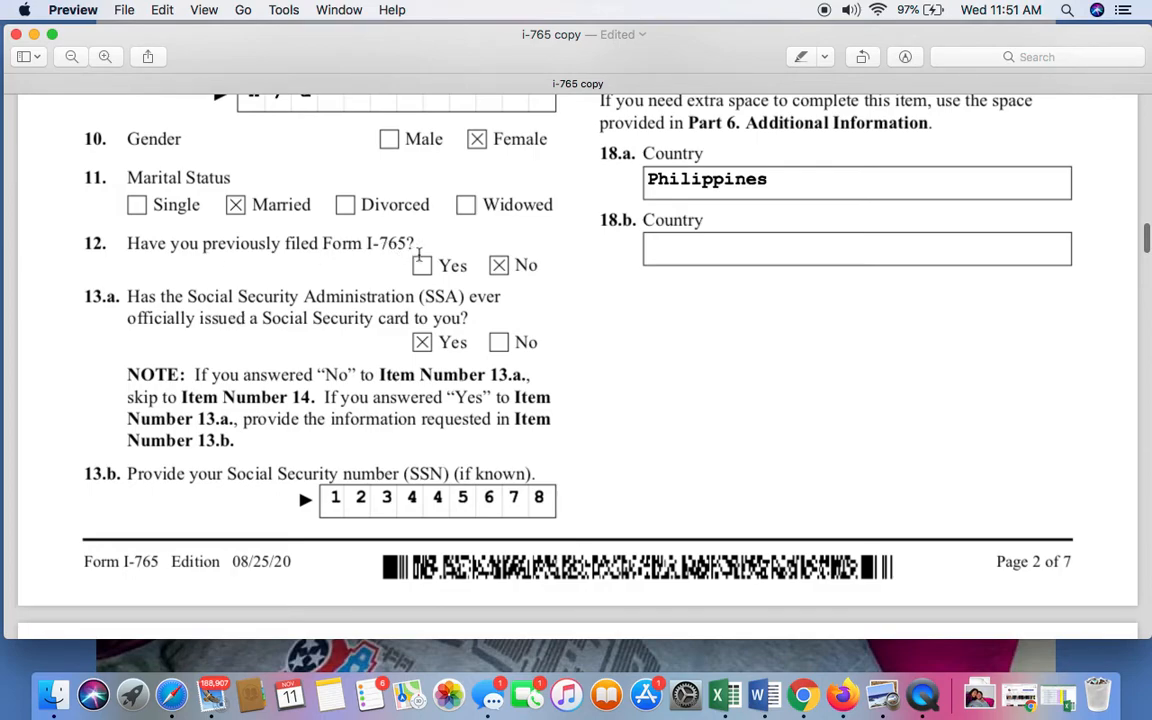
pyautogui.scroll(-1, 338, 286)
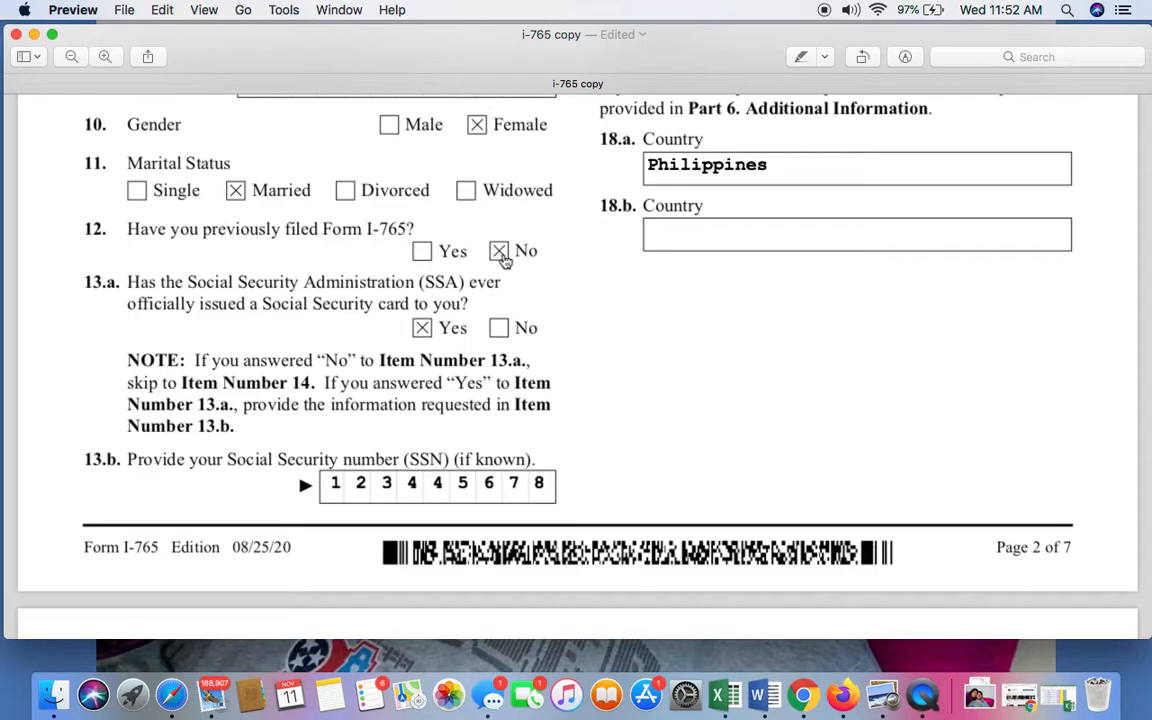
# Review the Social Security card question in Item 13.a and the Social Security number field in Item 13.b.
pyautogui.scroll(-2, 505, 258)
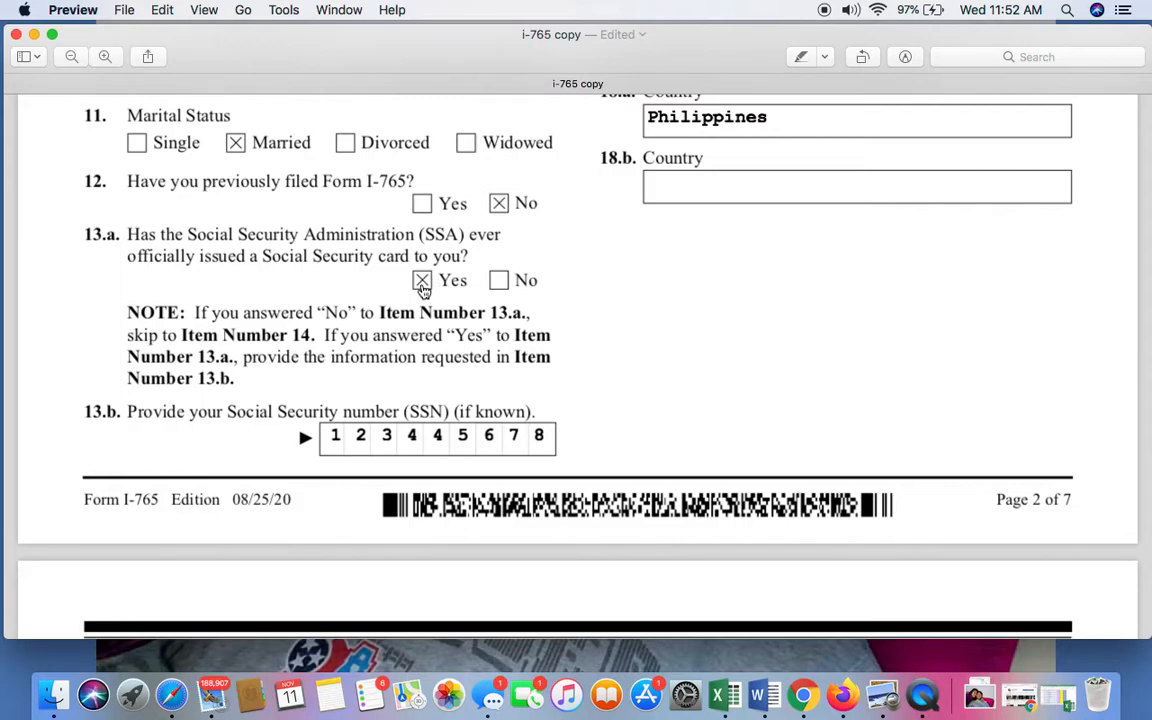
pyautogui.scroll(-3, 400, 268)
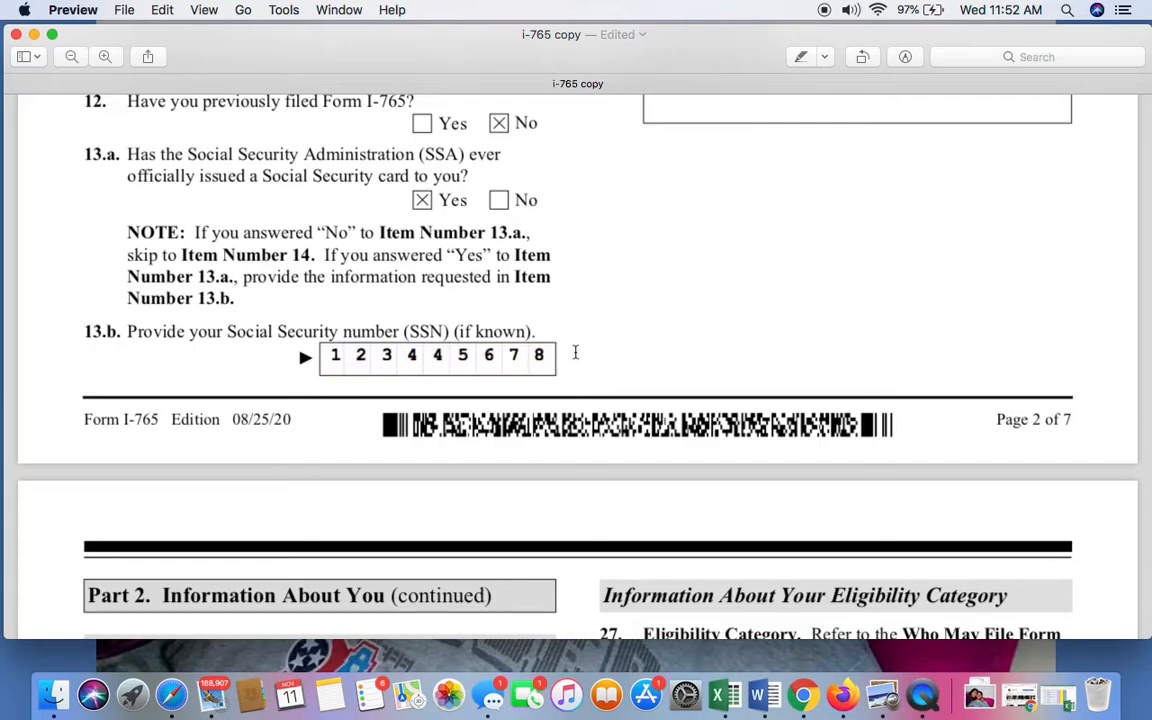
pyautogui.scroll(3, 393, 327)
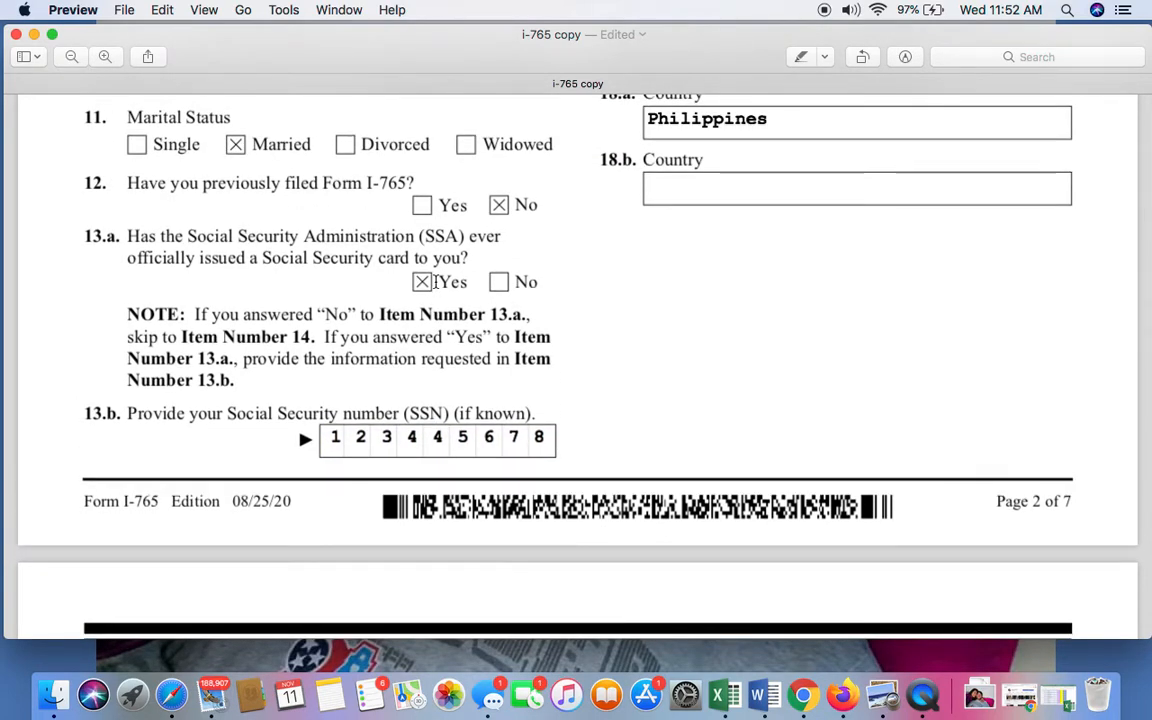
pyautogui.scroll(-4, 560, 352)
pyautogui.click(339, 340)
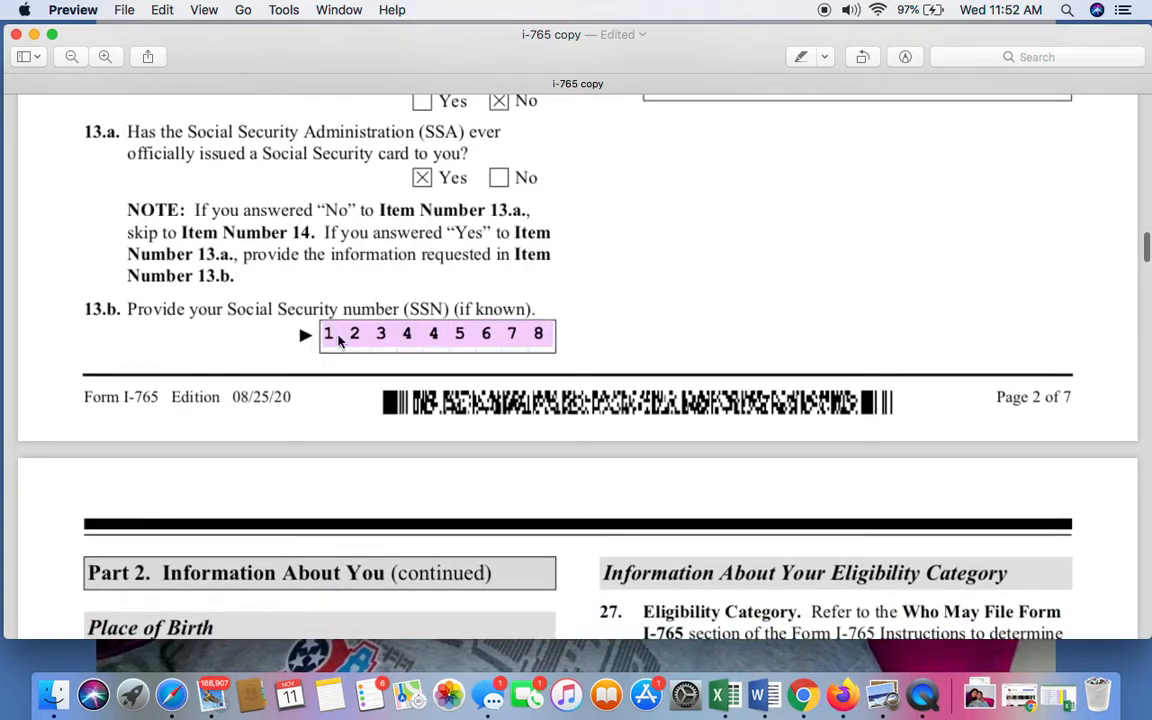
pyautogui.click(490, 350)
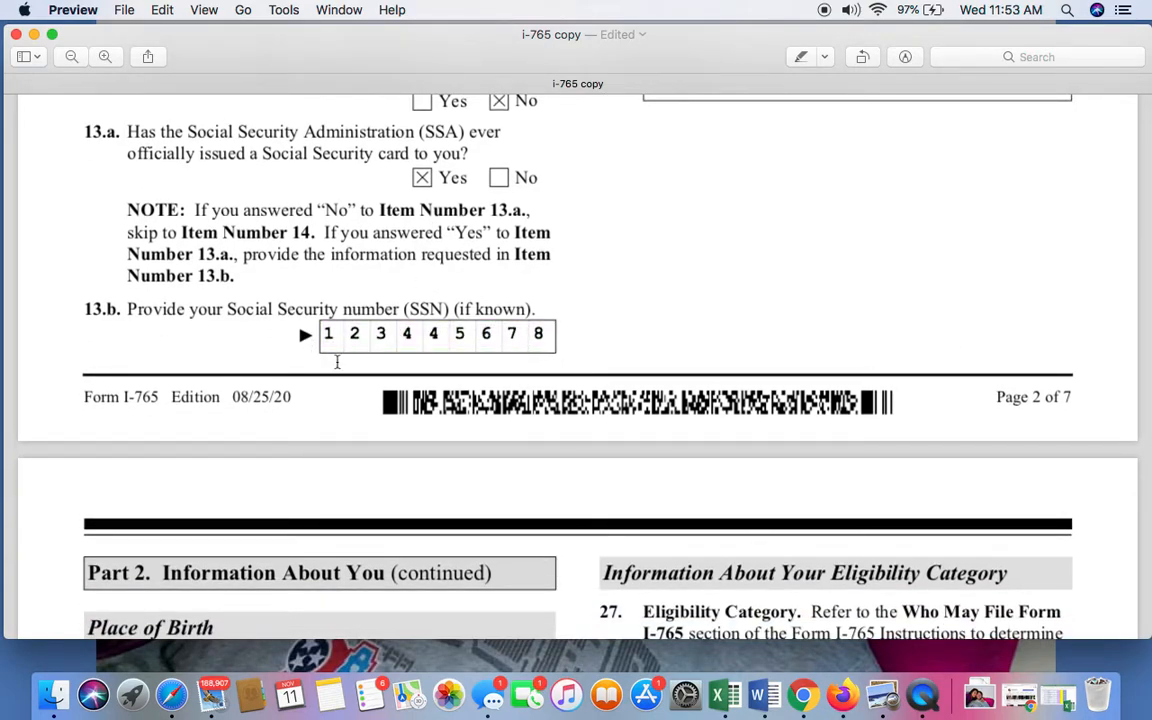
# Examine Items 14 and 15 on requesting a Social Security card and consenting to disclosure, including their notes.
pyautogui.scroll(2, 404, 334)
pyautogui.scroll(15, 405, 340)
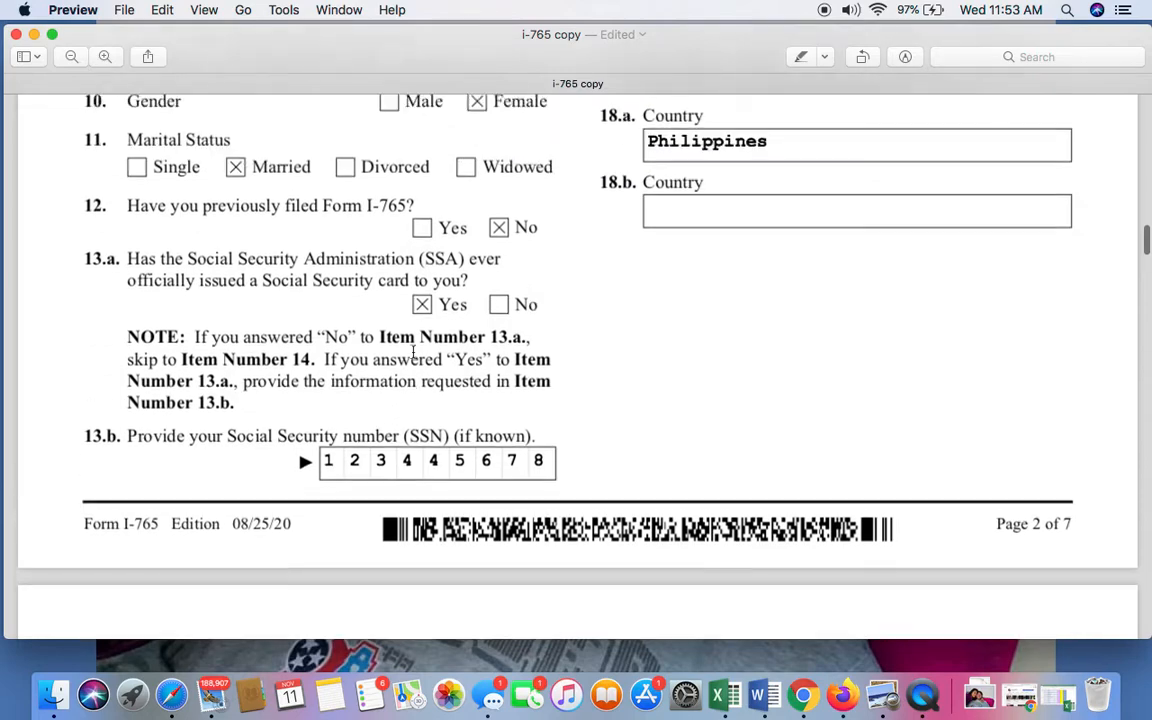
pyautogui.scroll(6, 412, 352)
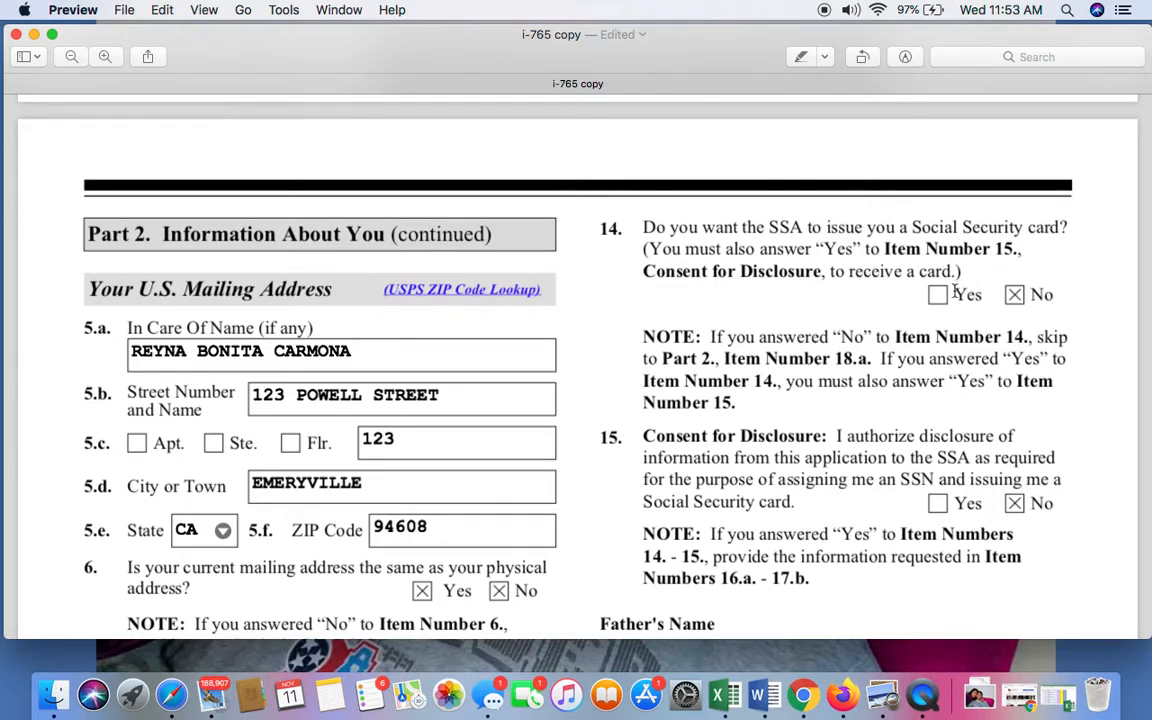
pyautogui.scroll(-2, 955, 292)
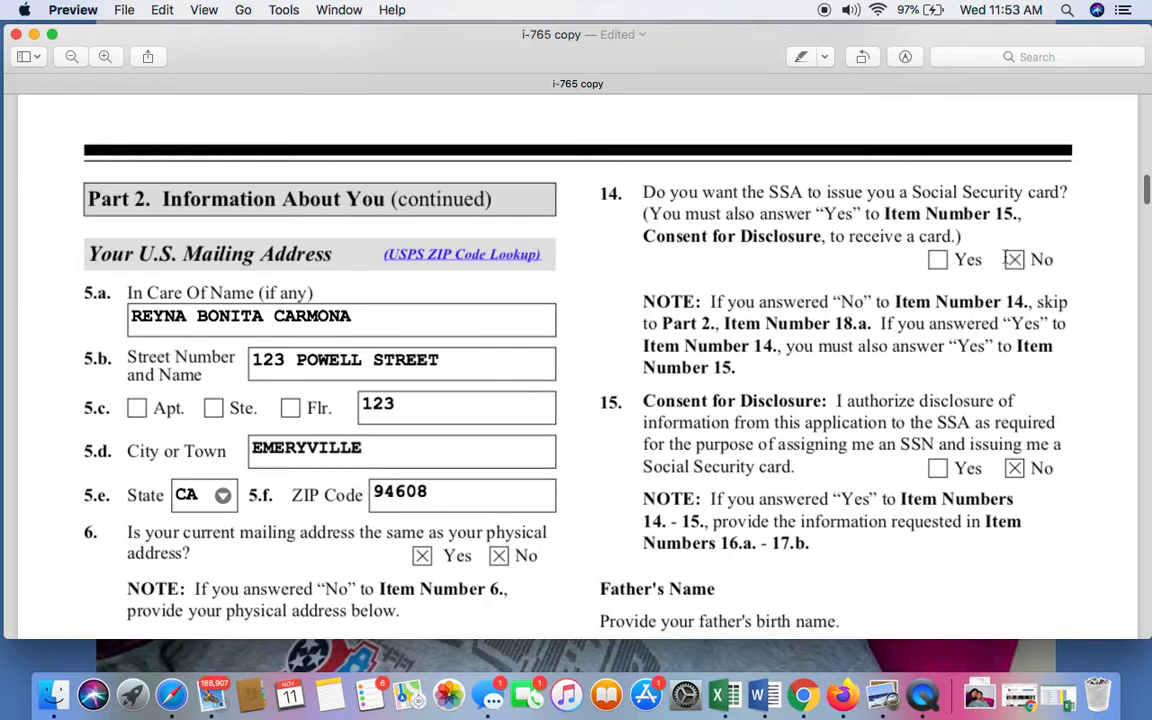
pyautogui.scroll(-1, 782, 335)
pyautogui.scroll(-1, 834, 300)
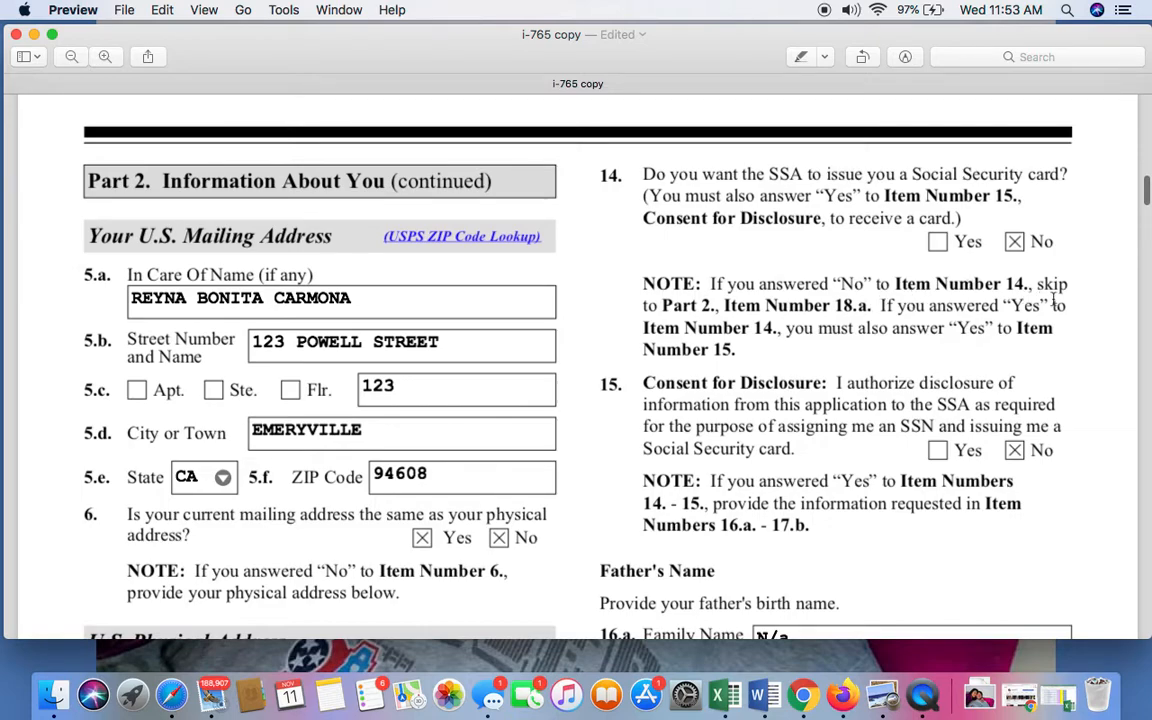
pyautogui.scroll(-5, 771, 330)
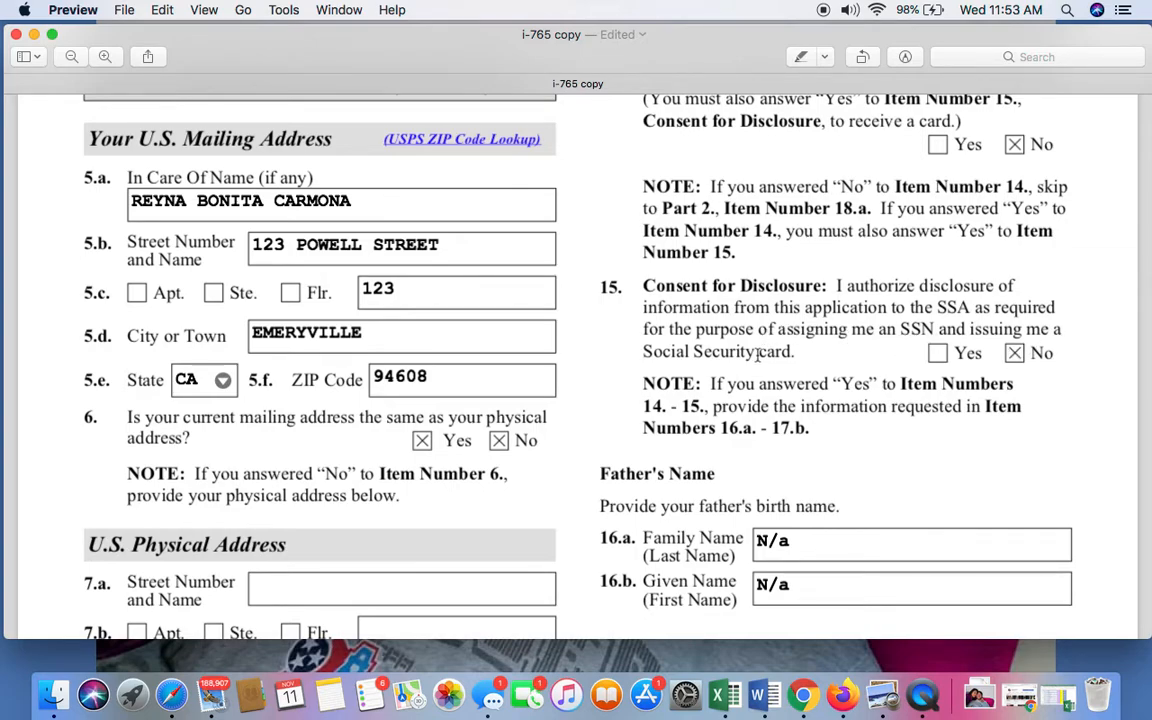
pyautogui.scroll(-2, 1038, 379)
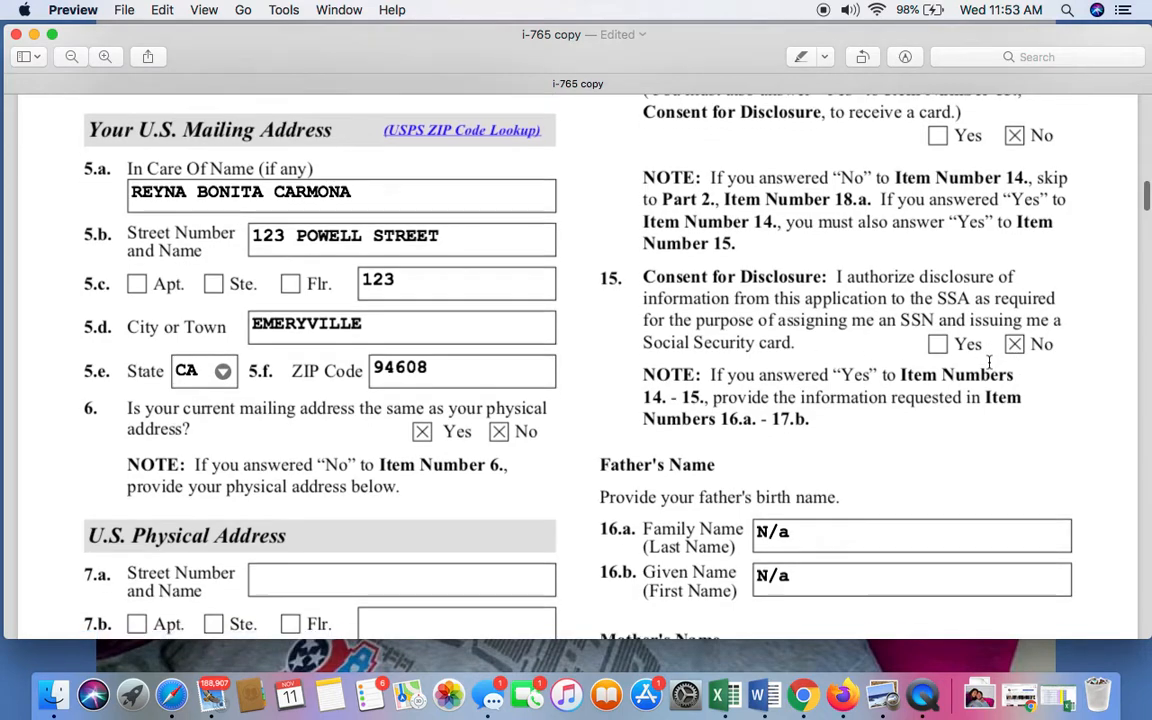
pyautogui.scroll(-1, 1036, 360)
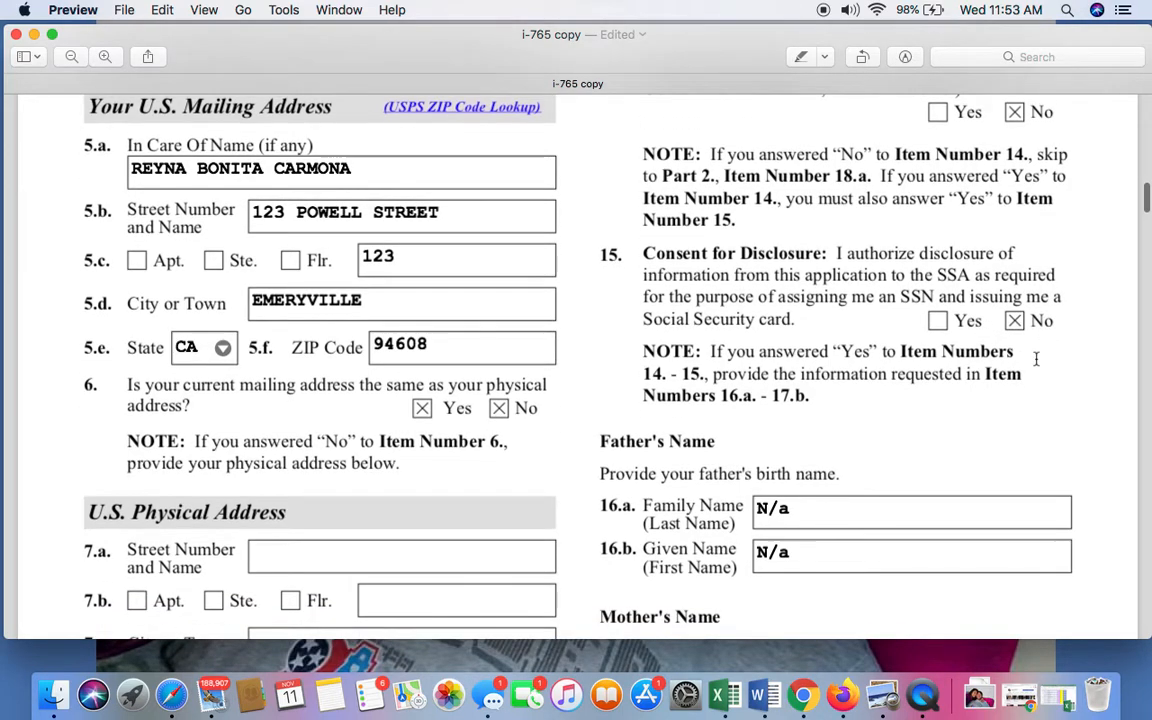
pyautogui.scroll(-4, 1036, 357)
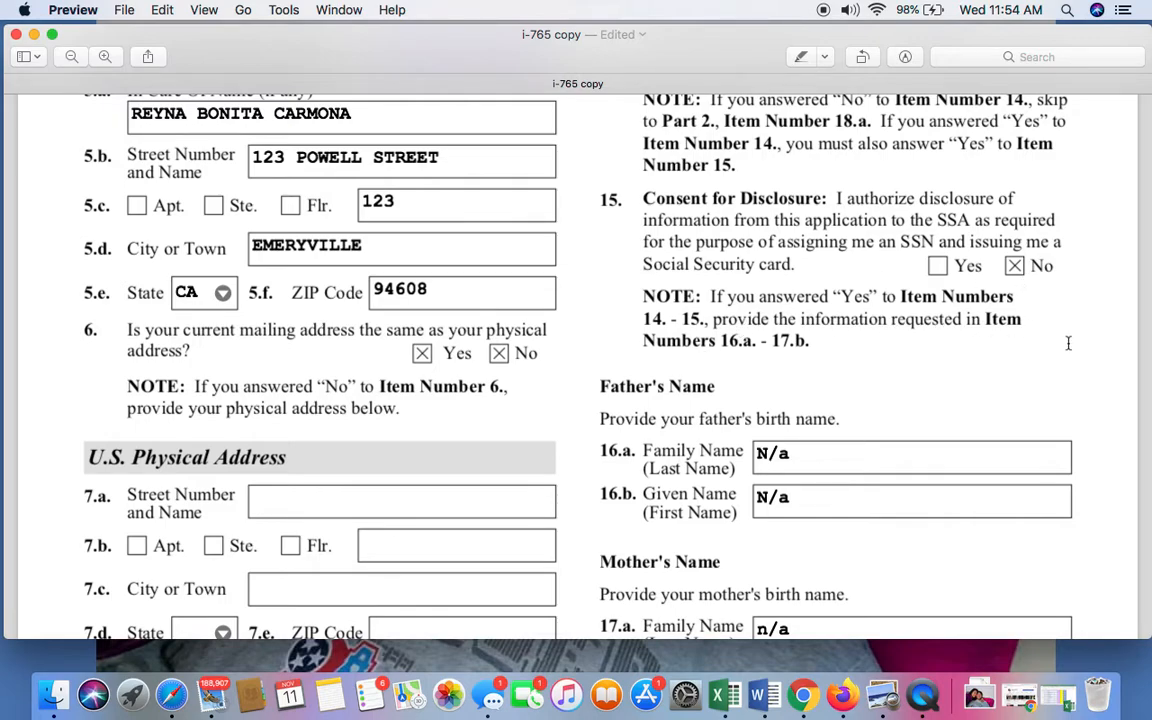
# Review the father's birth name fields in Items 16.a and 16.b, covering both family name and given name.
pyautogui.scroll(-2, 830, 366)
pyautogui.scroll(-2, 830, 366)
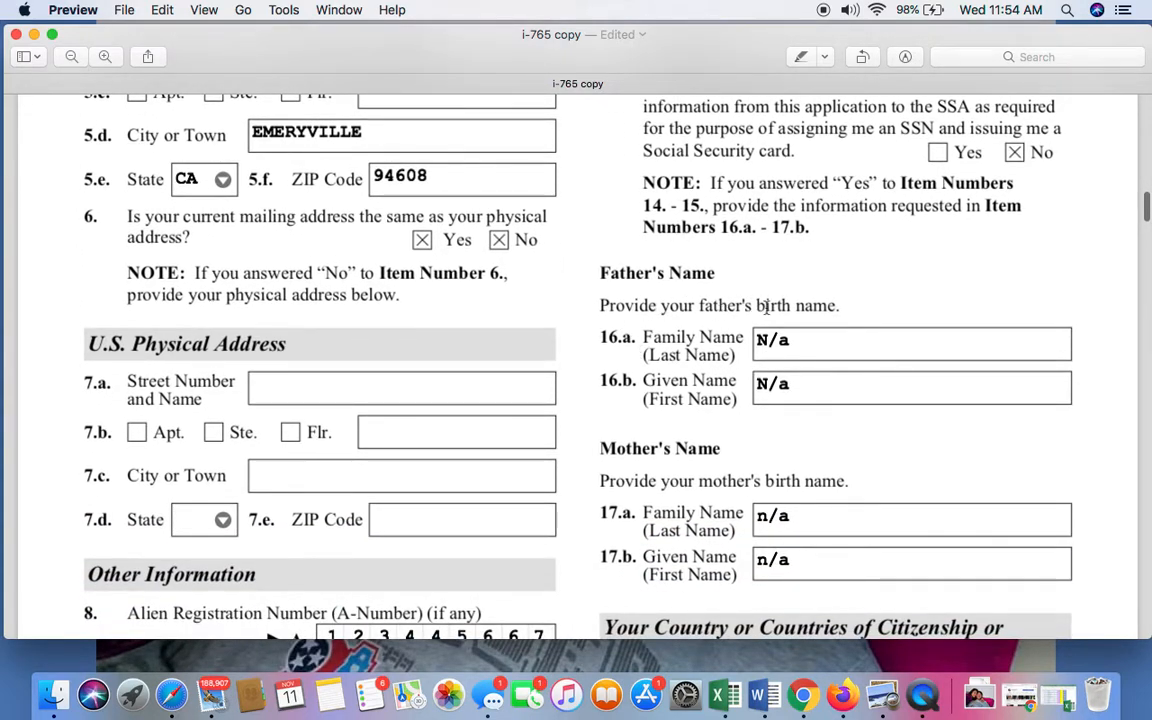
pyautogui.click(816, 332)
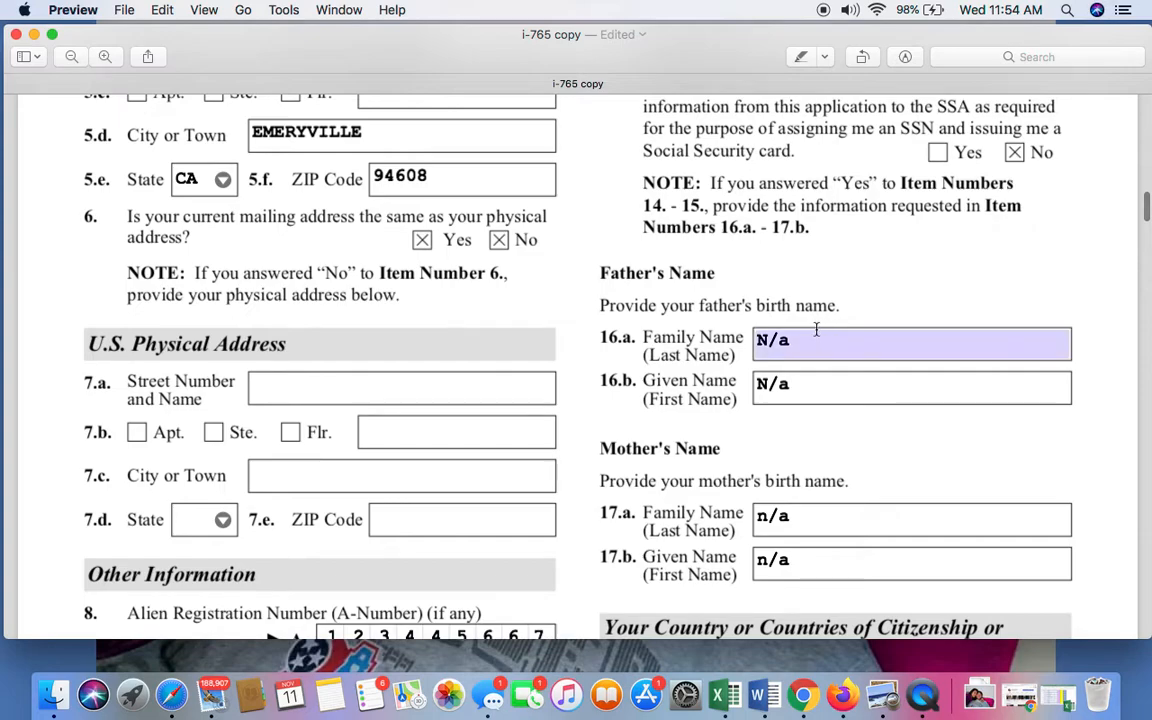
pyautogui.scroll(-3, 884, 339)
pyautogui.scroll(1, 882, 337)
pyautogui.click(879, 313)
pyautogui.scroll(-1, 877, 302)
pyautogui.scroll(1, 877, 301)
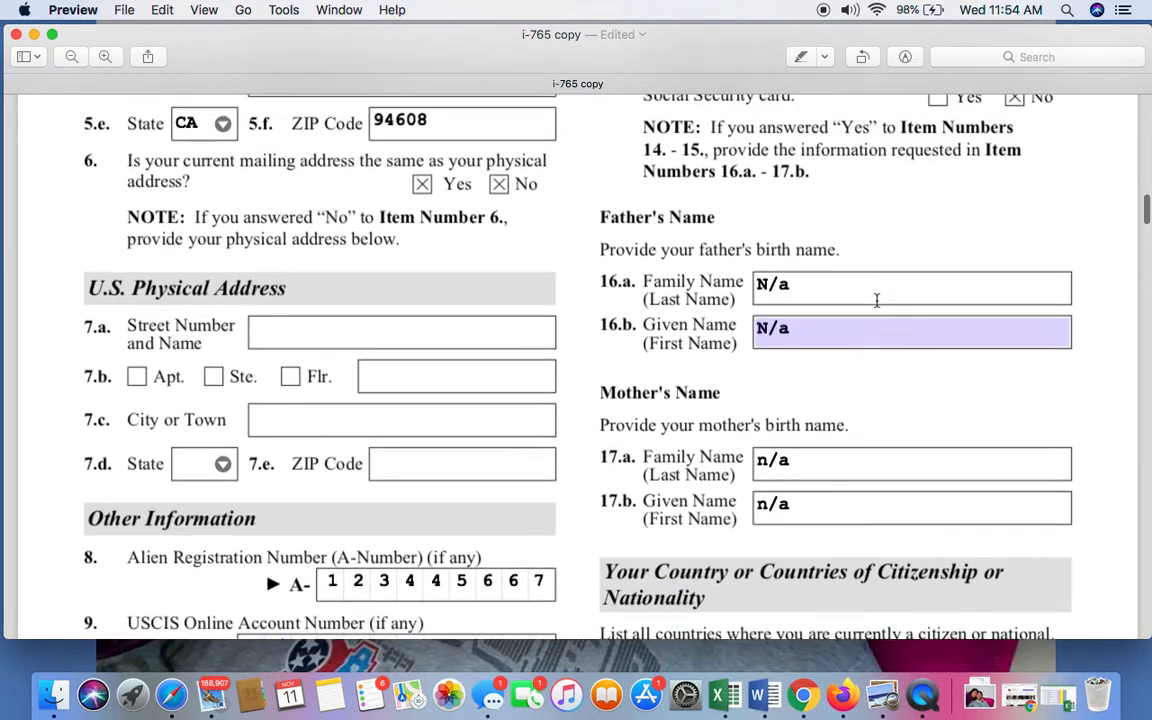
pyautogui.scroll(1, 876, 300)
pyautogui.click(877, 293)
pyautogui.scroll(1, 878, 292)
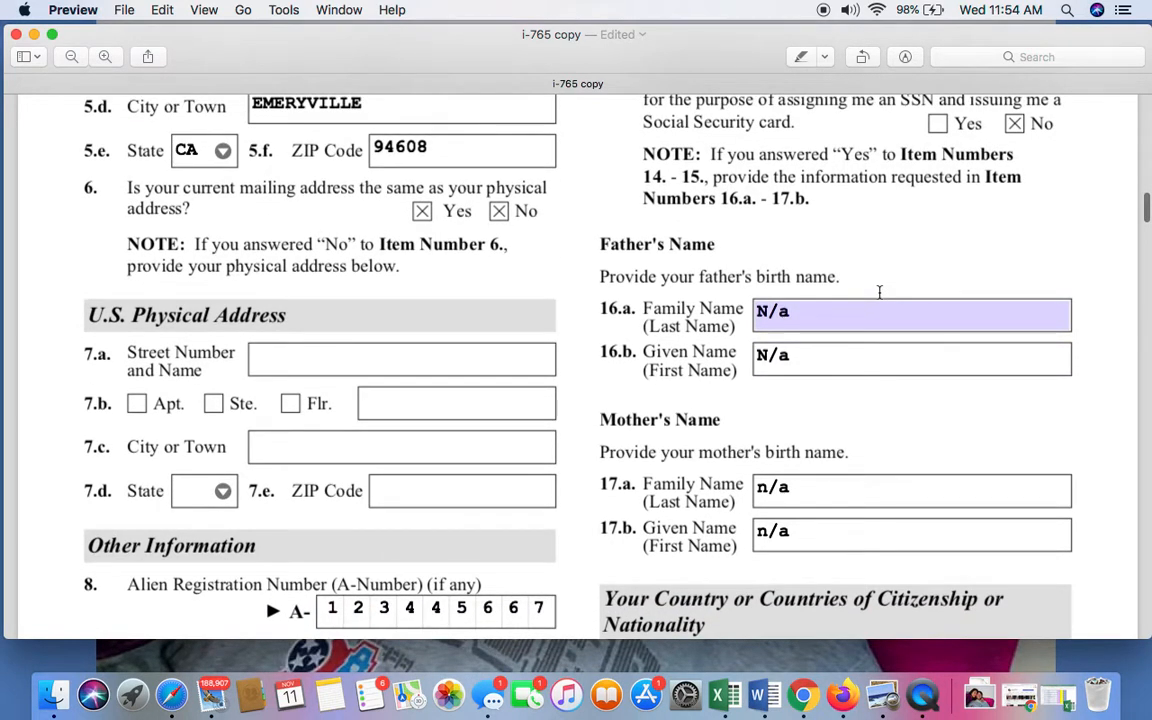
pyautogui.click(882, 273)
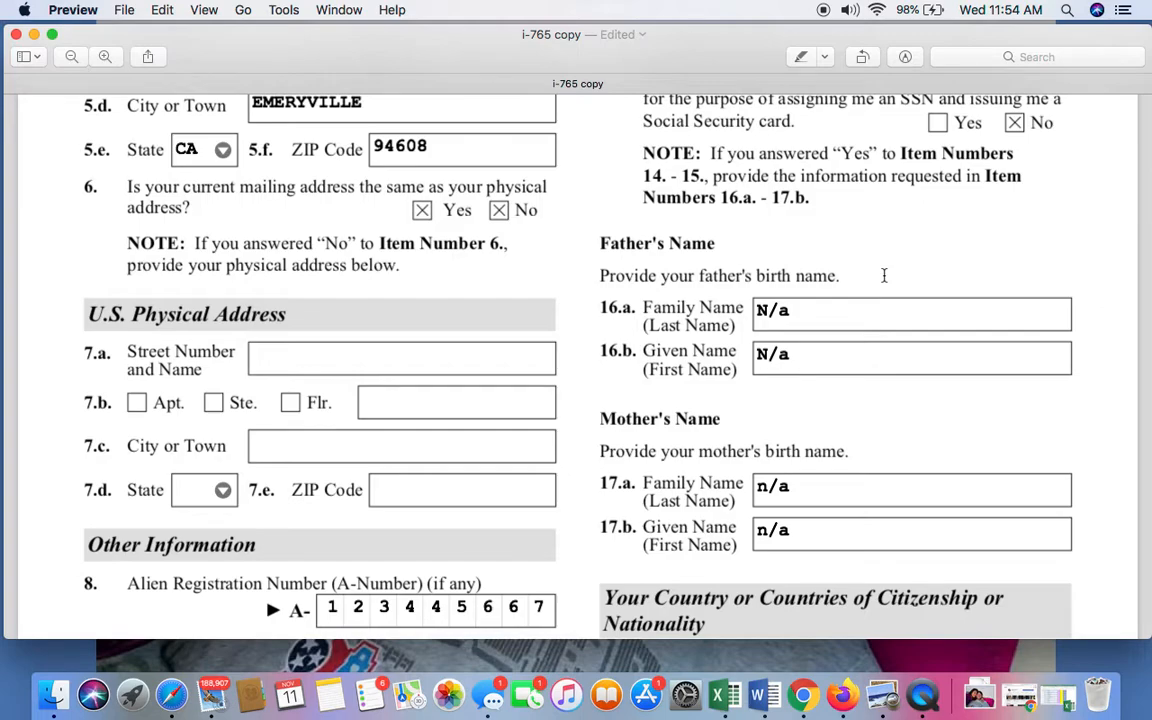
pyautogui.scroll(1, 903, 221)
pyautogui.scroll(-3, 918, 211)
pyautogui.click(790, 273)
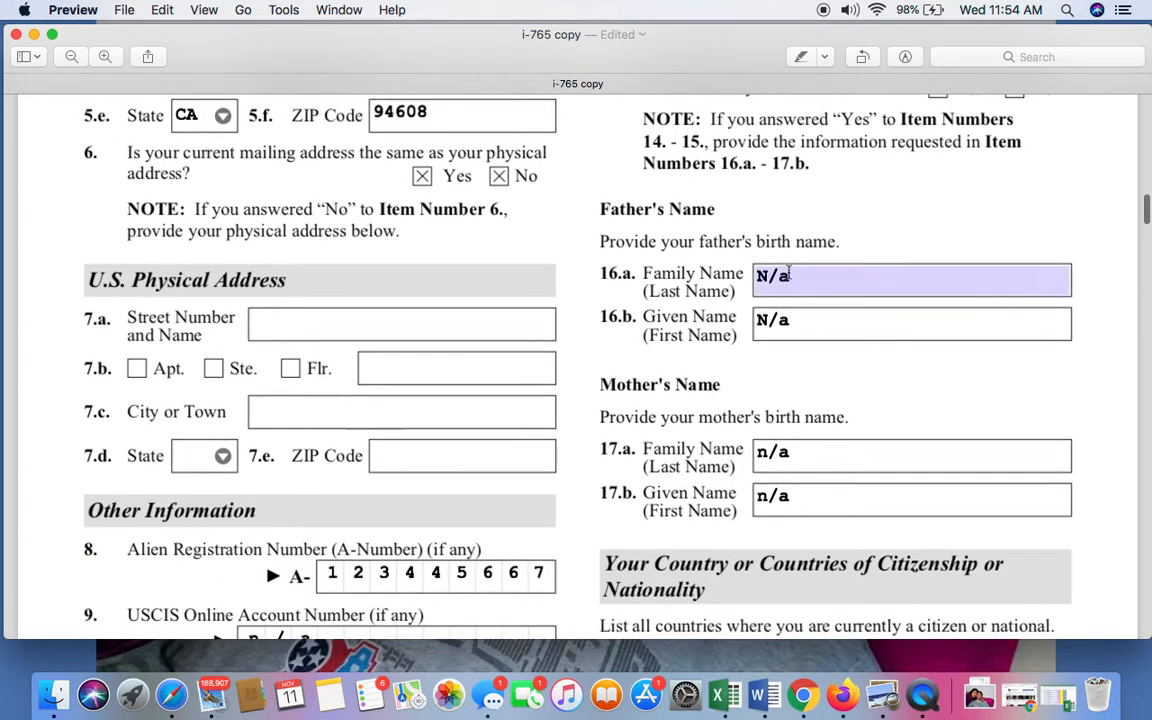
# Review the mother's birth name fields in Items 17.a and 17.b, covering both family name and given name.
pyautogui.scroll(-3, 872, 267)
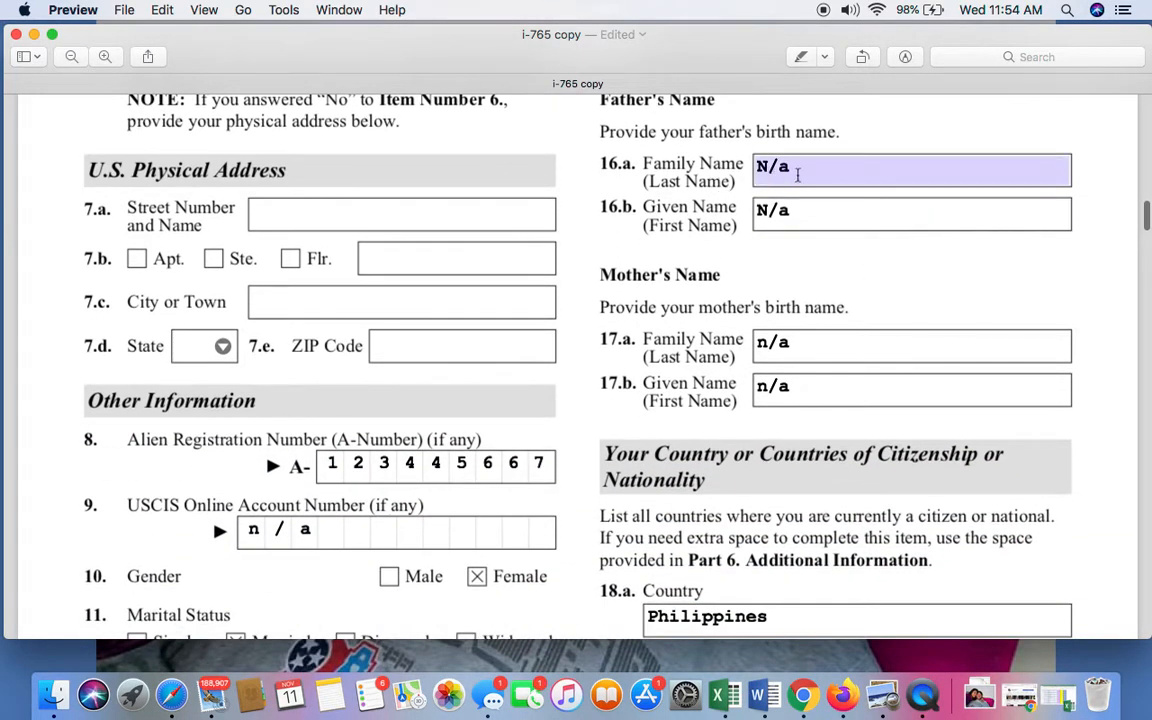
pyautogui.scroll(-2, 856, 170)
pyautogui.click(816, 312)
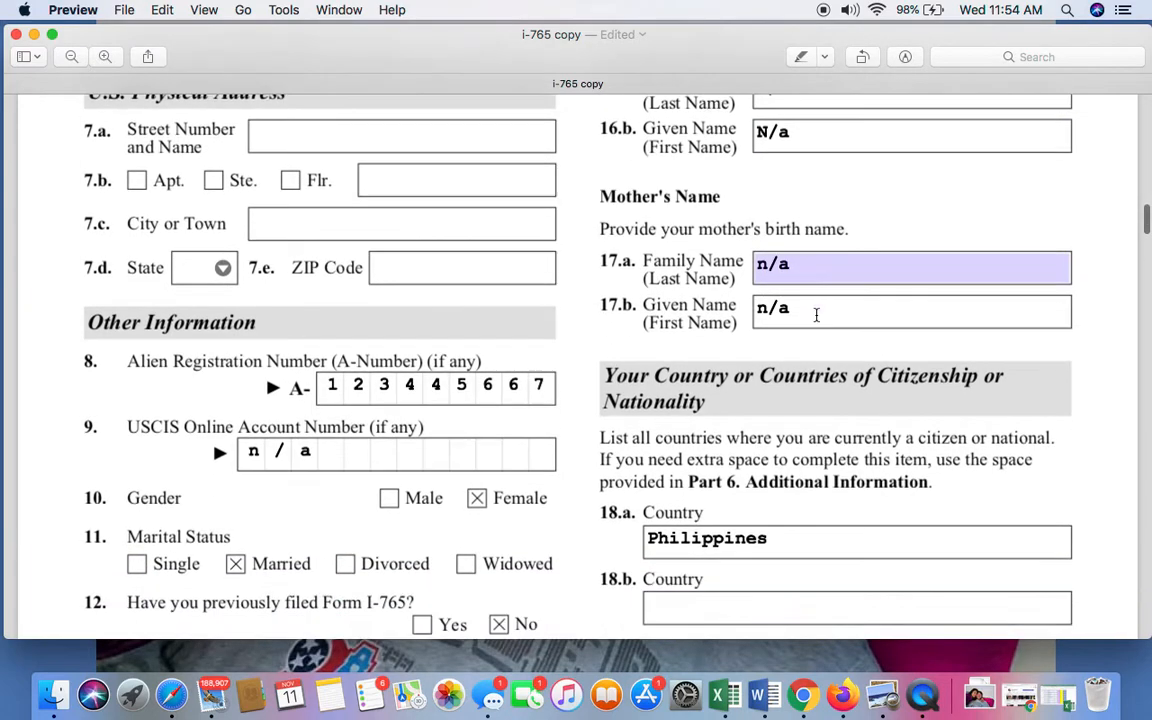
pyautogui.scroll(-3, 816, 314)
pyautogui.click(830, 150)
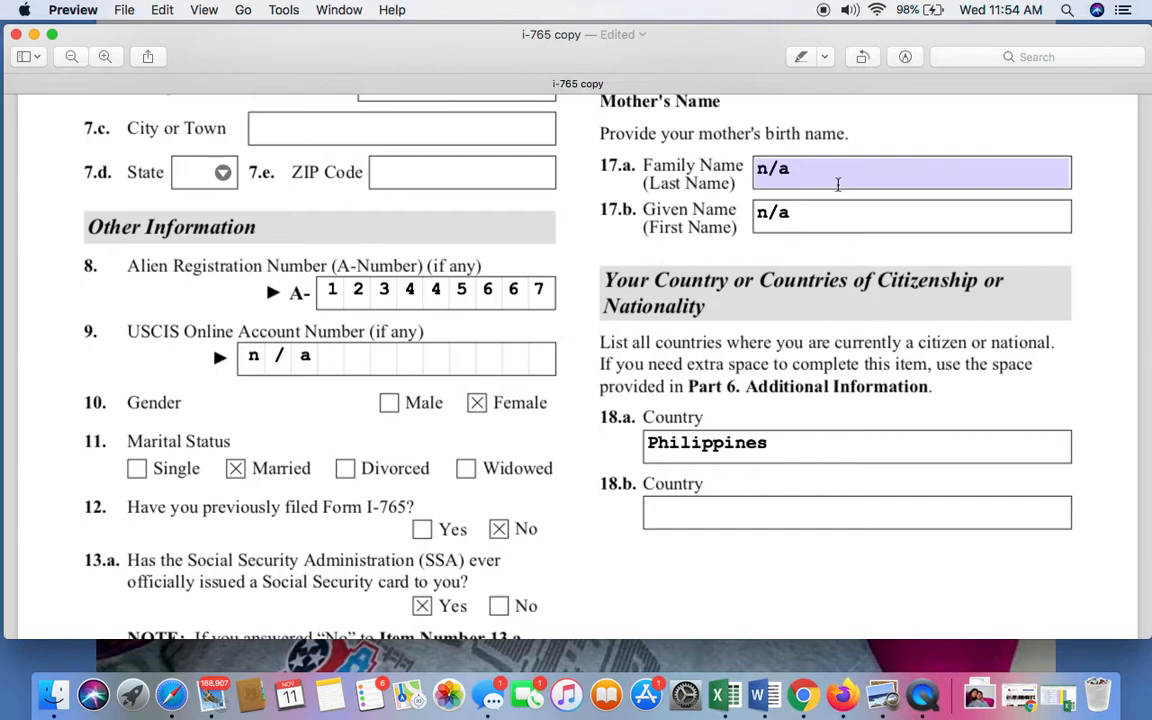
# Go through the countries of citizenship or nationality in Items 18.a and 18.b, selecting the country in 18.a.
pyautogui.scroll(-2, 821, 281)
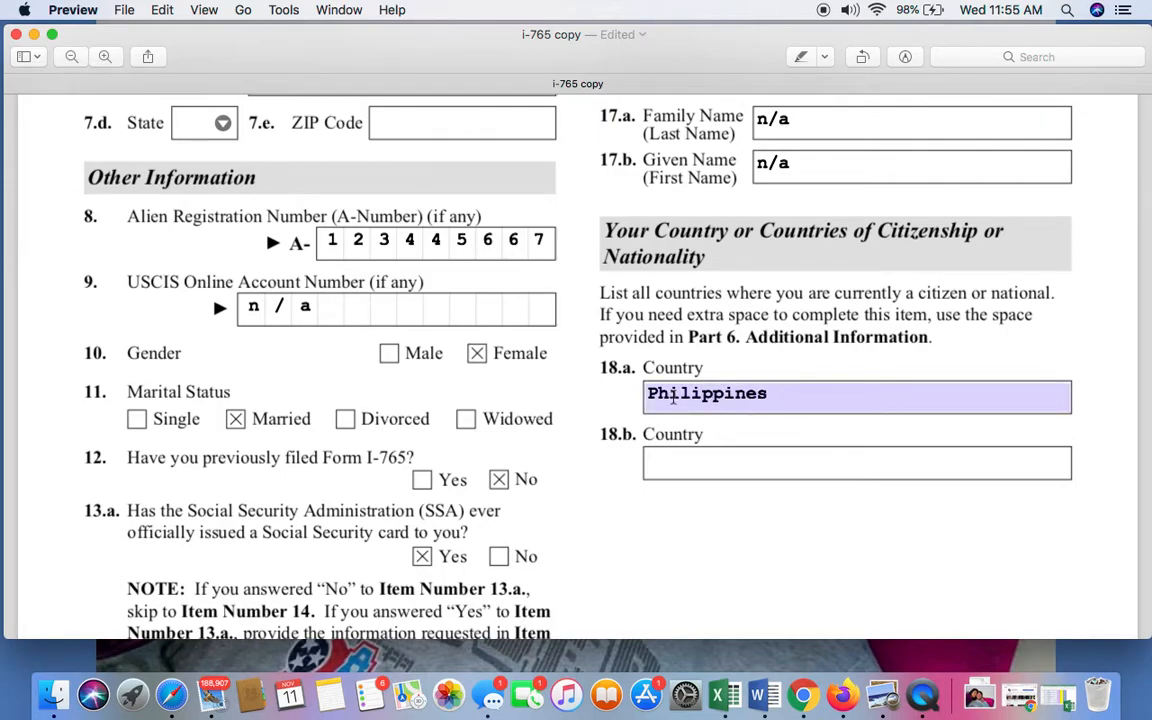
pyautogui.doubleClick(787, 393)
pyautogui.click(829, 398)
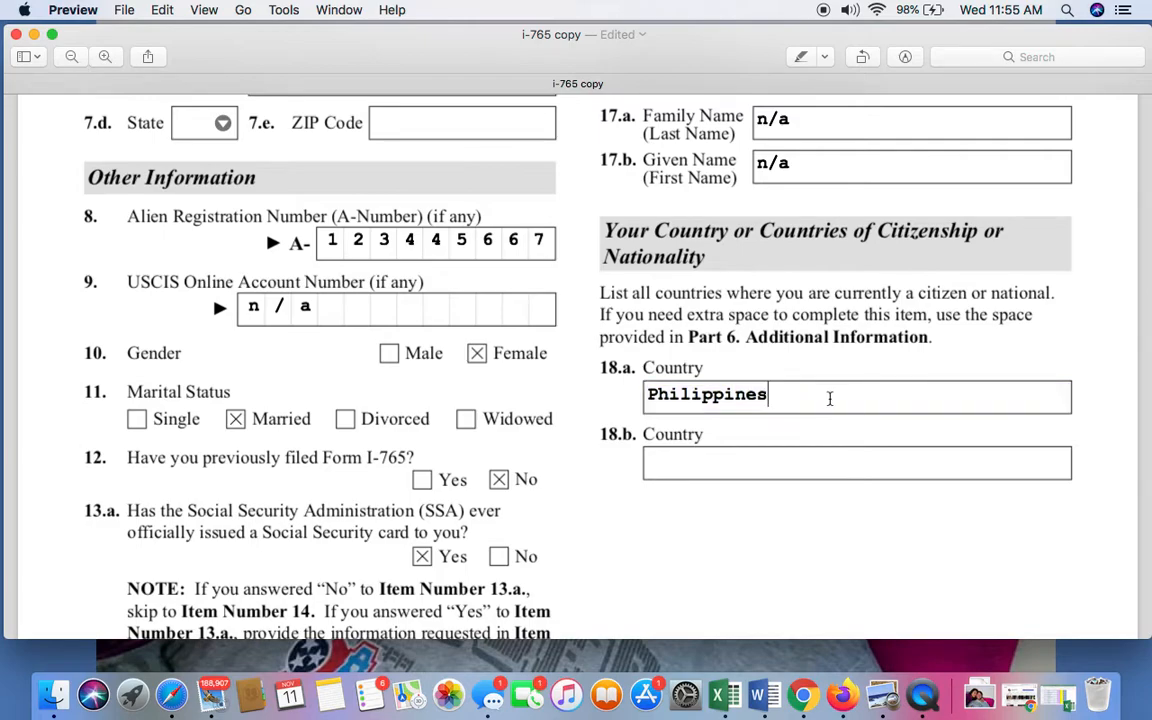
pyautogui.click(756, 461)
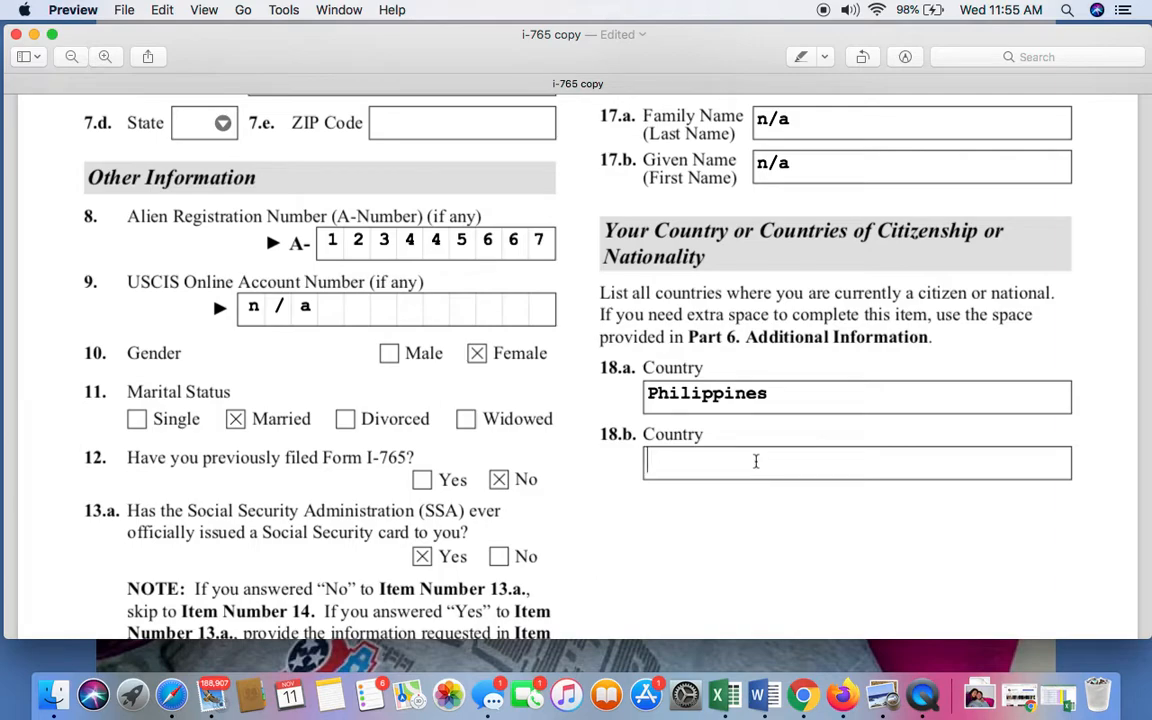
pyautogui.doubleClick(834, 399)
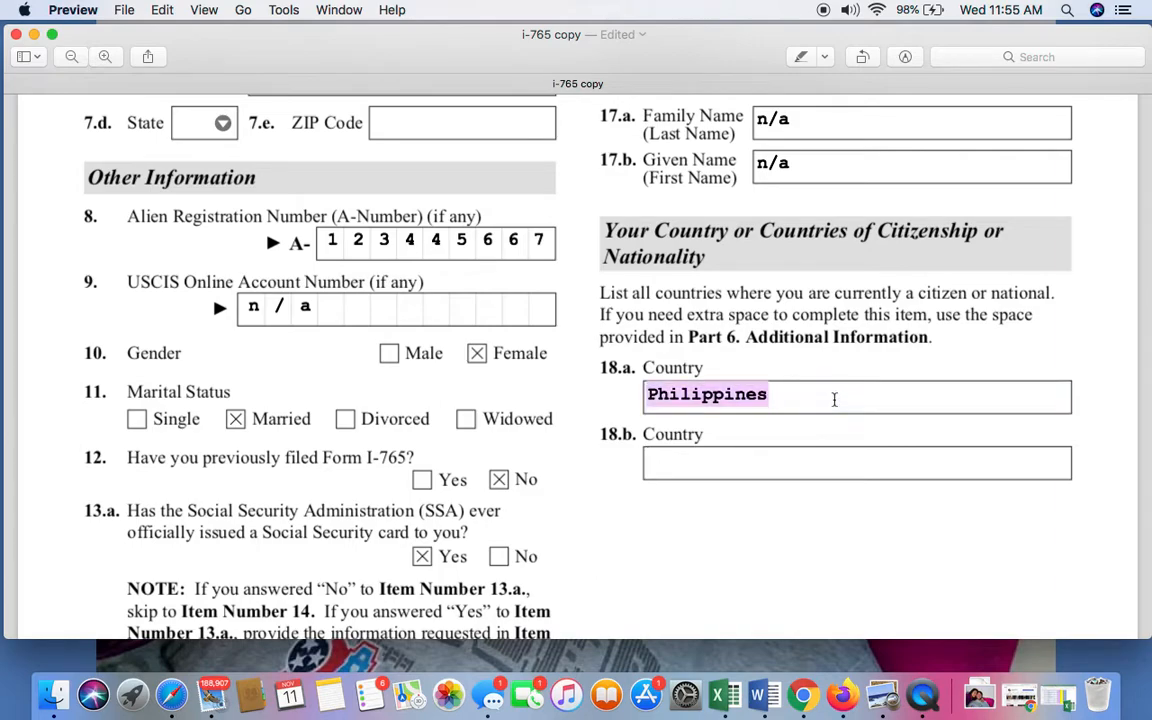
pyautogui.scroll(-3, 834, 399)
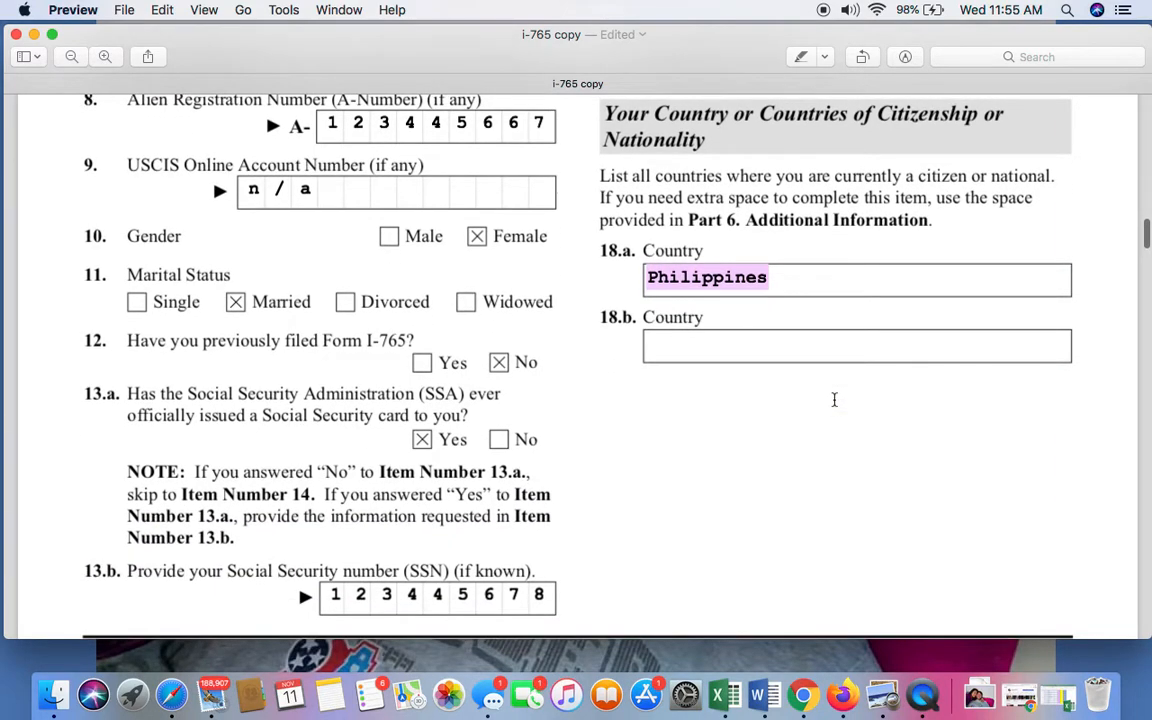
pyautogui.click(823, 279)
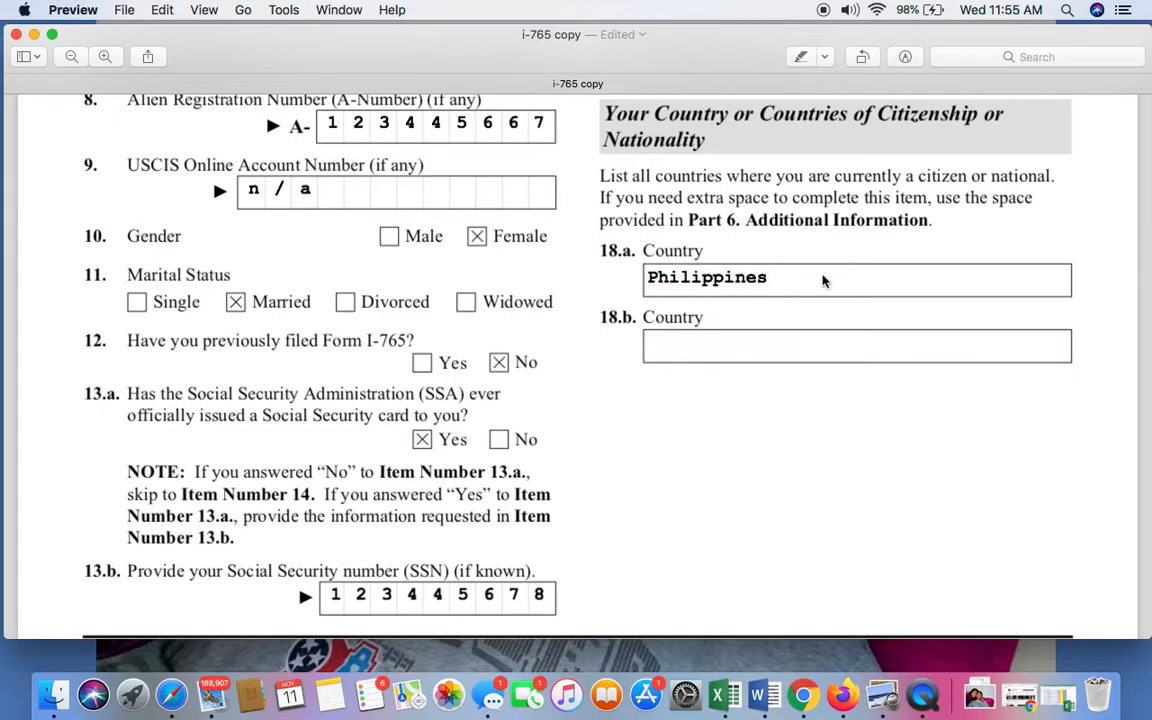
# Examine the Place of Birth section on the following page, covering city, province and country in Items 19.a to 19.c.
pyautogui.scroll(-2, 823, 281)
pyautogui.scroll(-10, 823, 275)
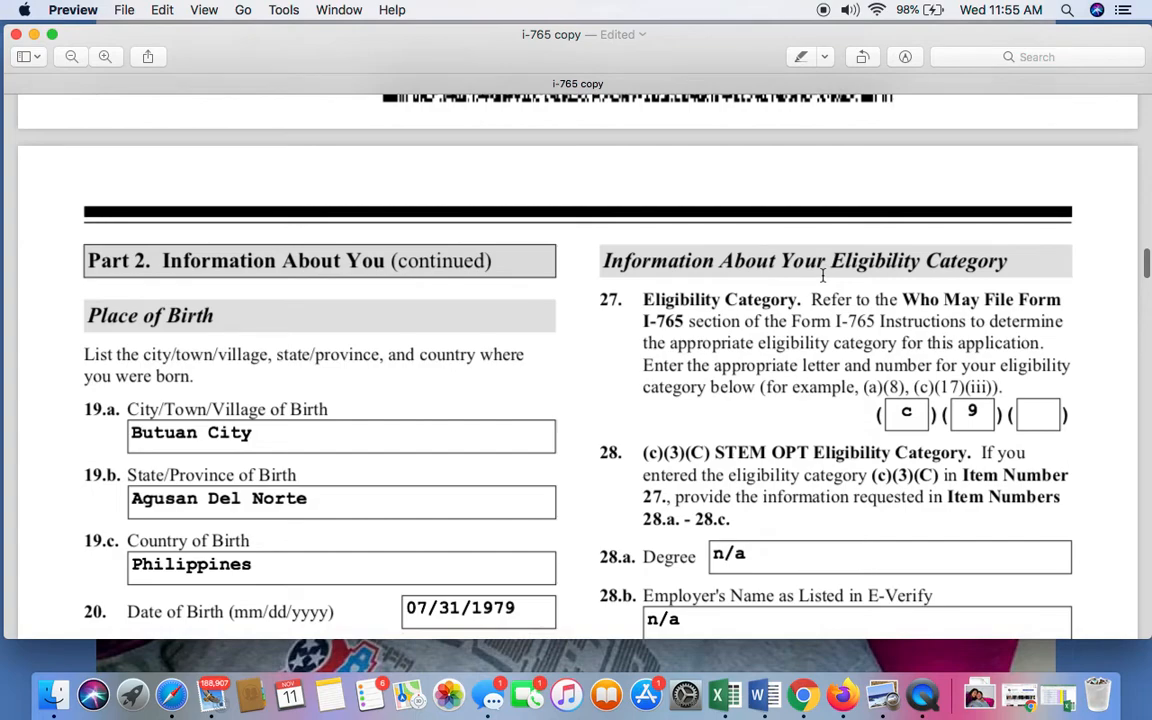
pyautogui.scroll(-1, 823, 275)
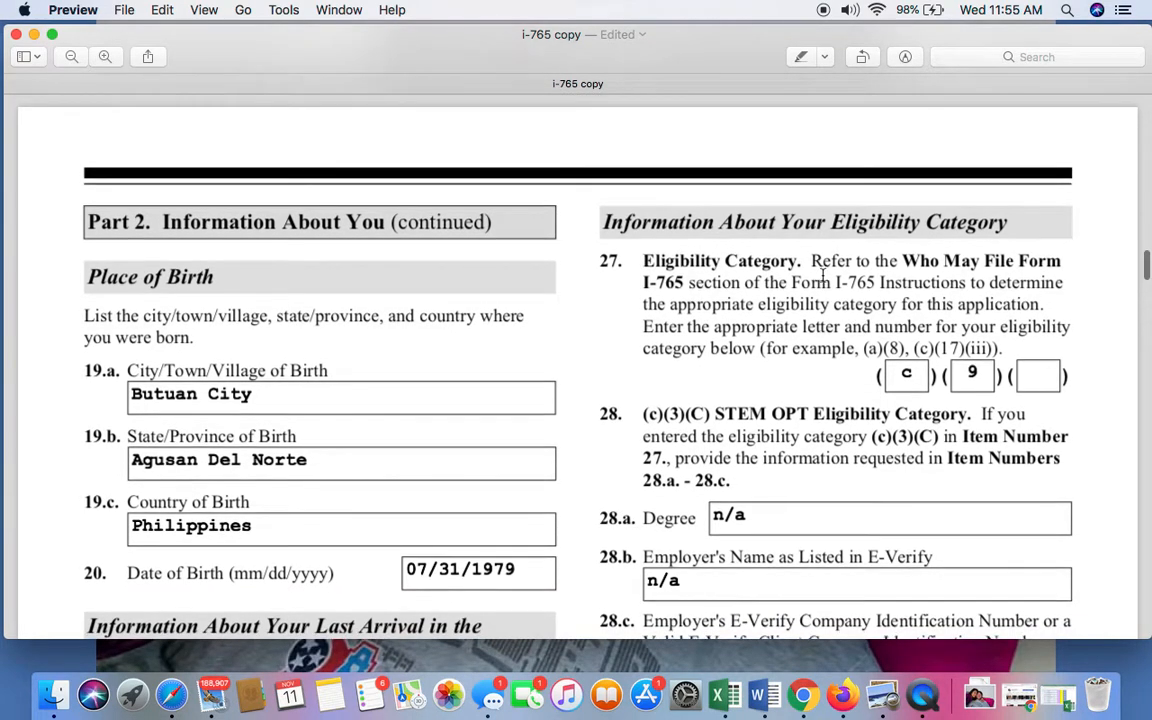
pyautogui.scroll(-1, 716, 262)
pyautogui.scroll(15, 716, 262)
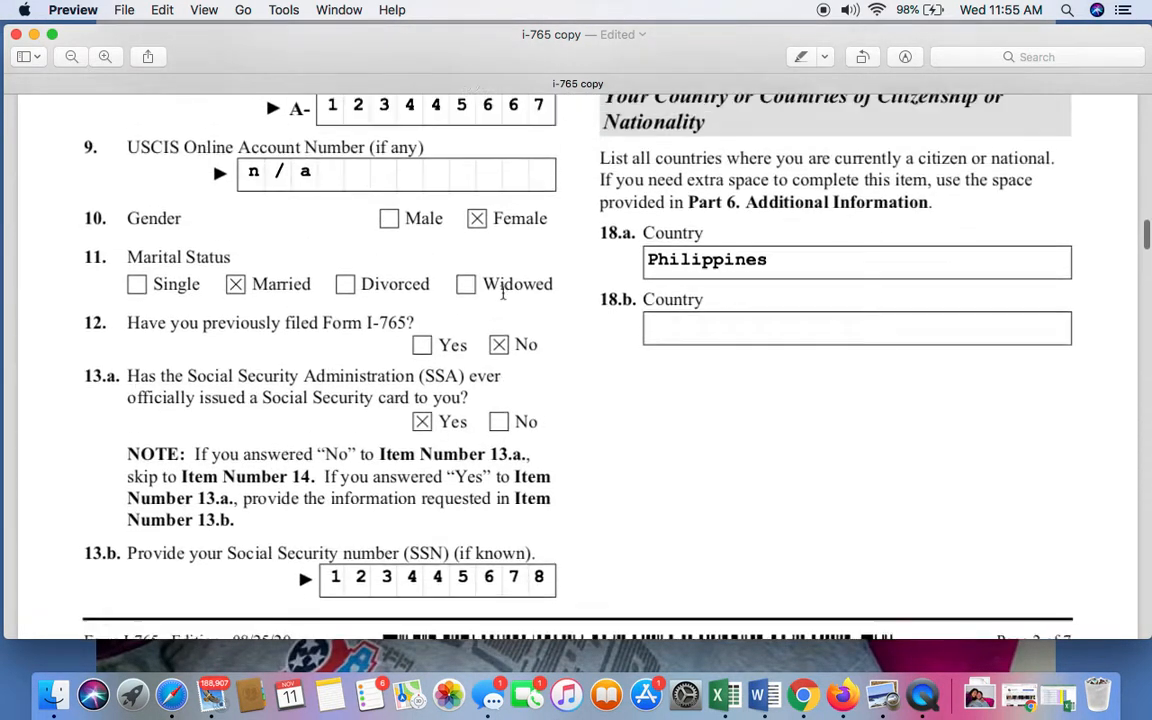
pyautogui.scroll(-8, 503, 292)
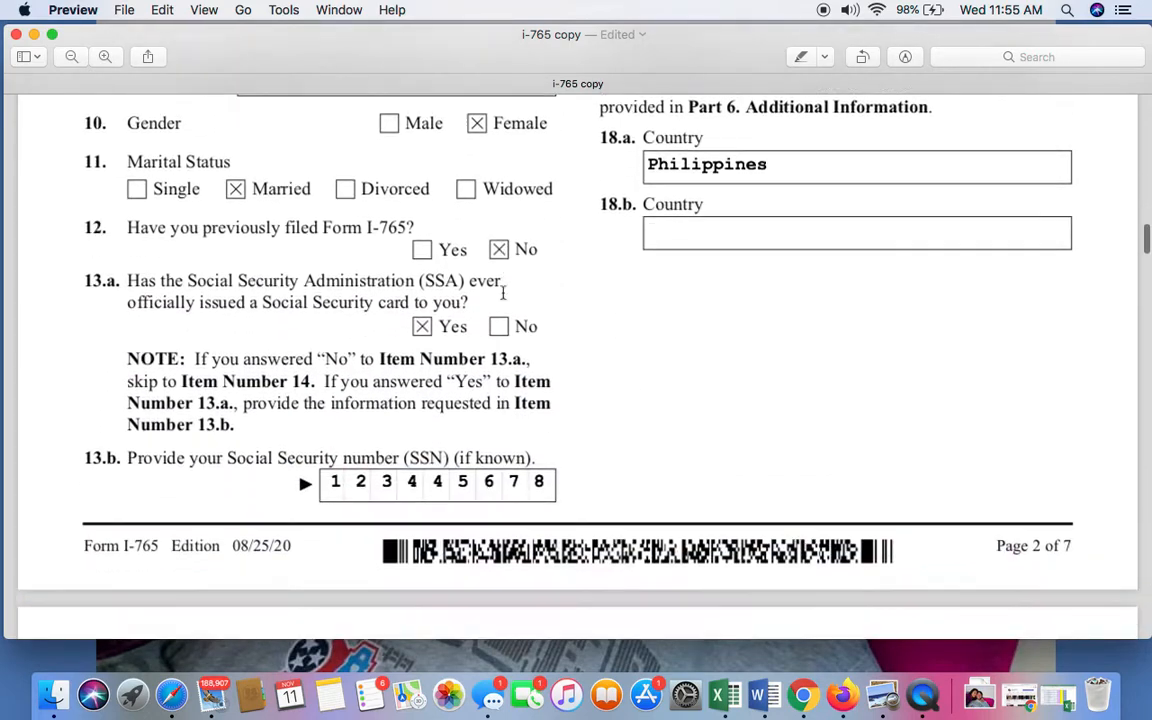
pyautogui.scroll(-8, 503, 292)
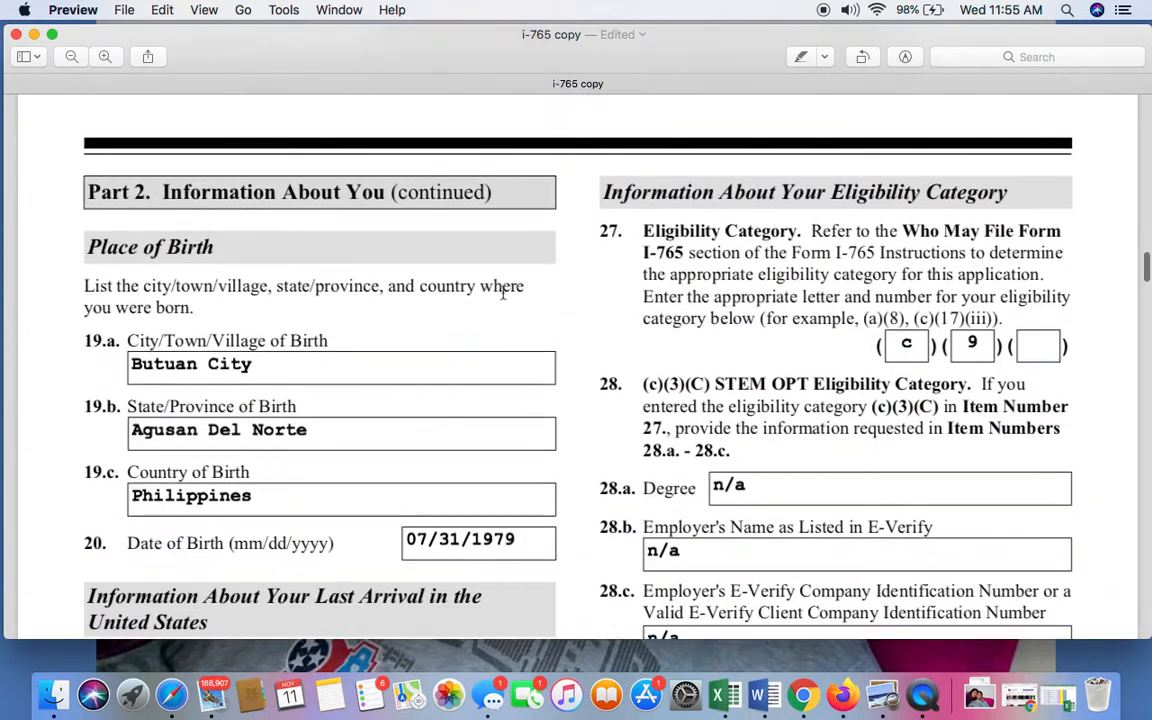
pyautogui.scroll(-1, 503, 292)
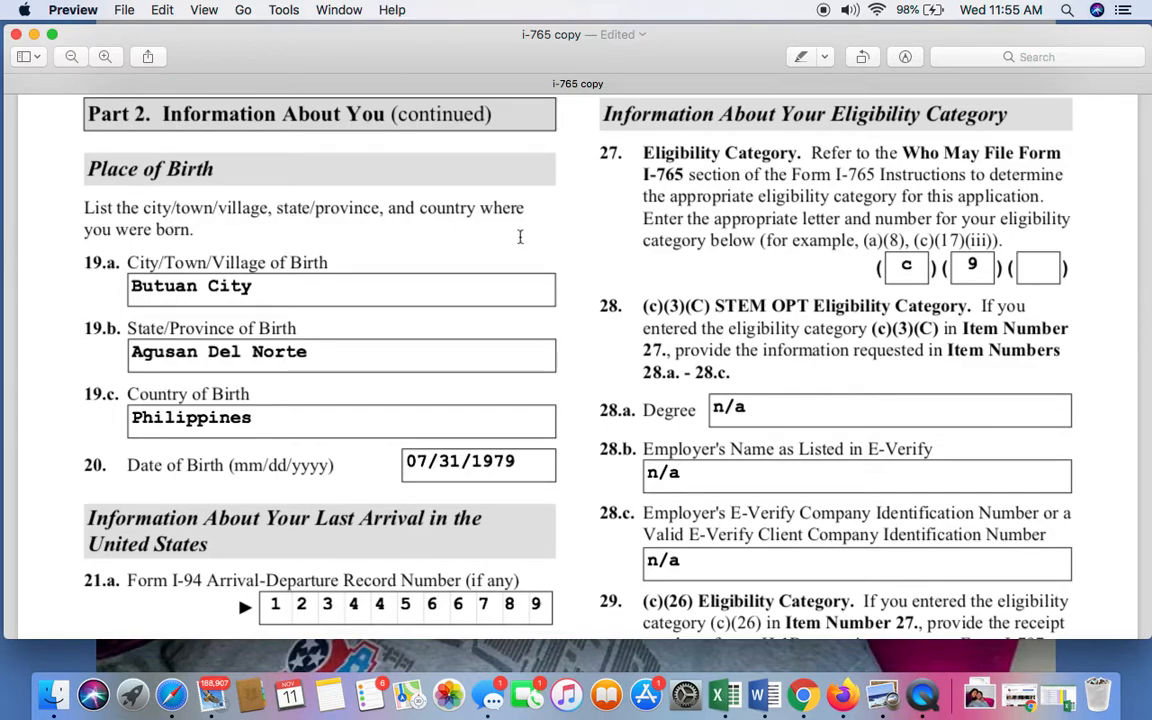
pyautogui.scroll(-1, 285, 250)
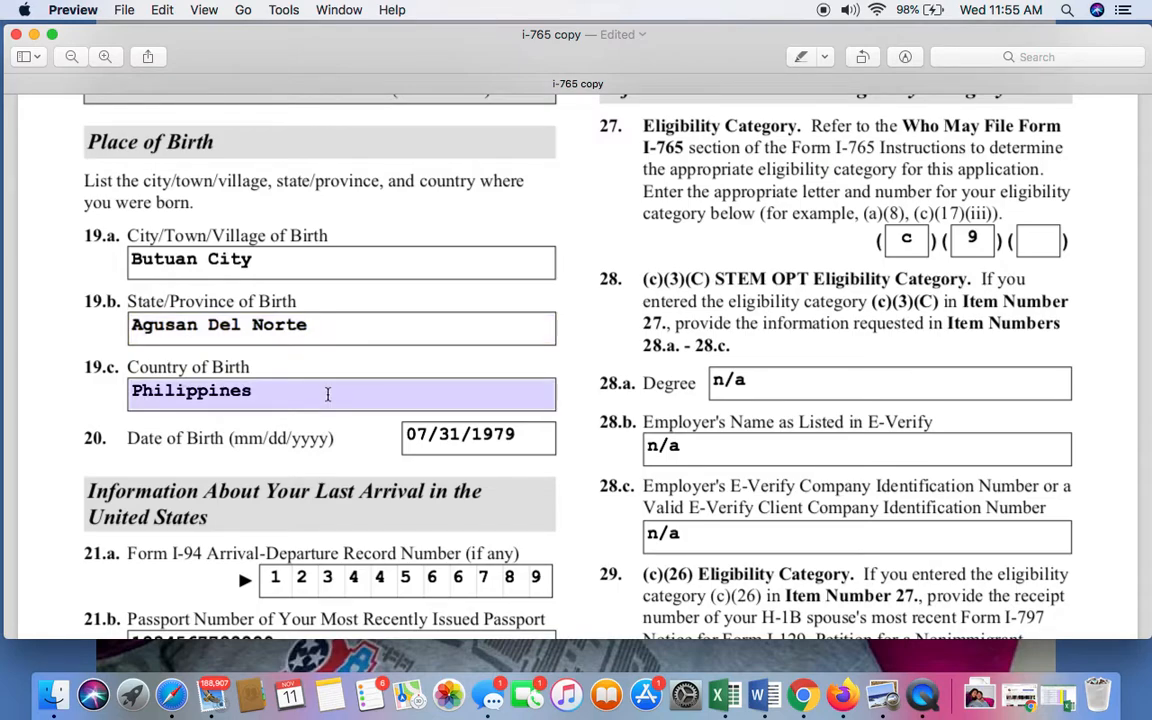
# Review the date of birth field in Item 20, checking that it follows the mm/dd/yyyy format.
pyautogui.scroll(-1, 327, 394)
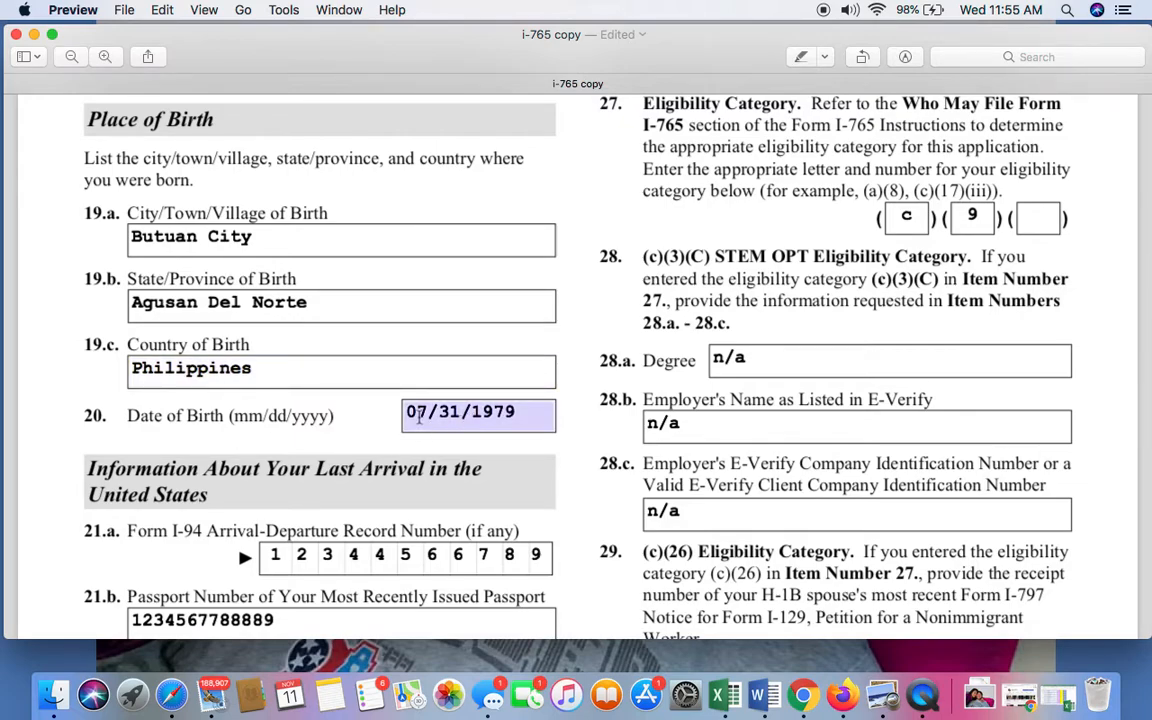
pyautogui.click(520, 425)
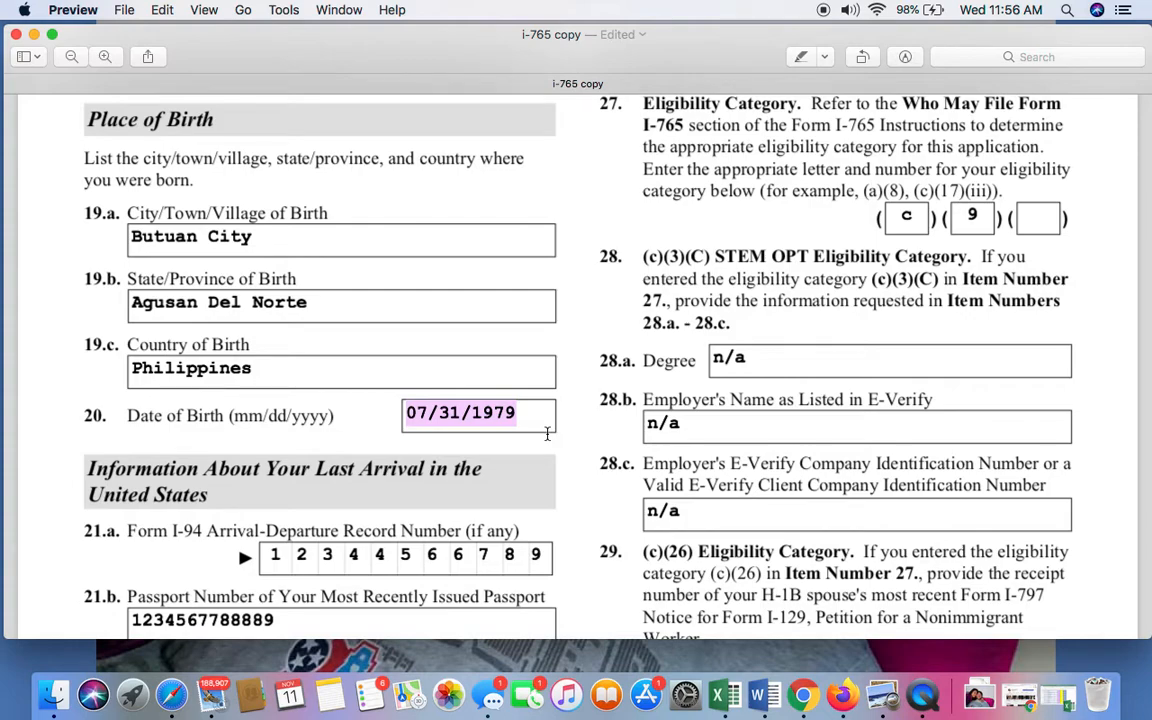
pyautogui.scroll(-2, 547, 433)
pyautogui.scroll(-4, 547, 383)
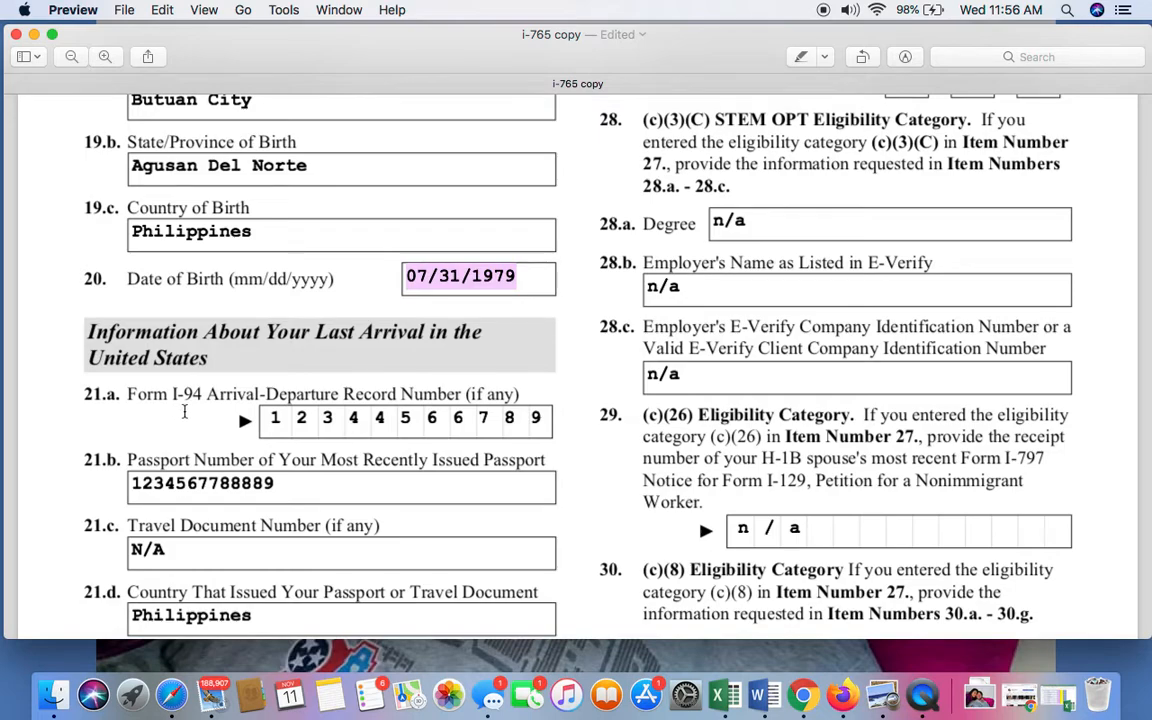
# Review the Form I-94 Arrival-Departure Record Number in Item 21.a of the last arrival section.
pyautogui.scroll(-3, 280, 398)
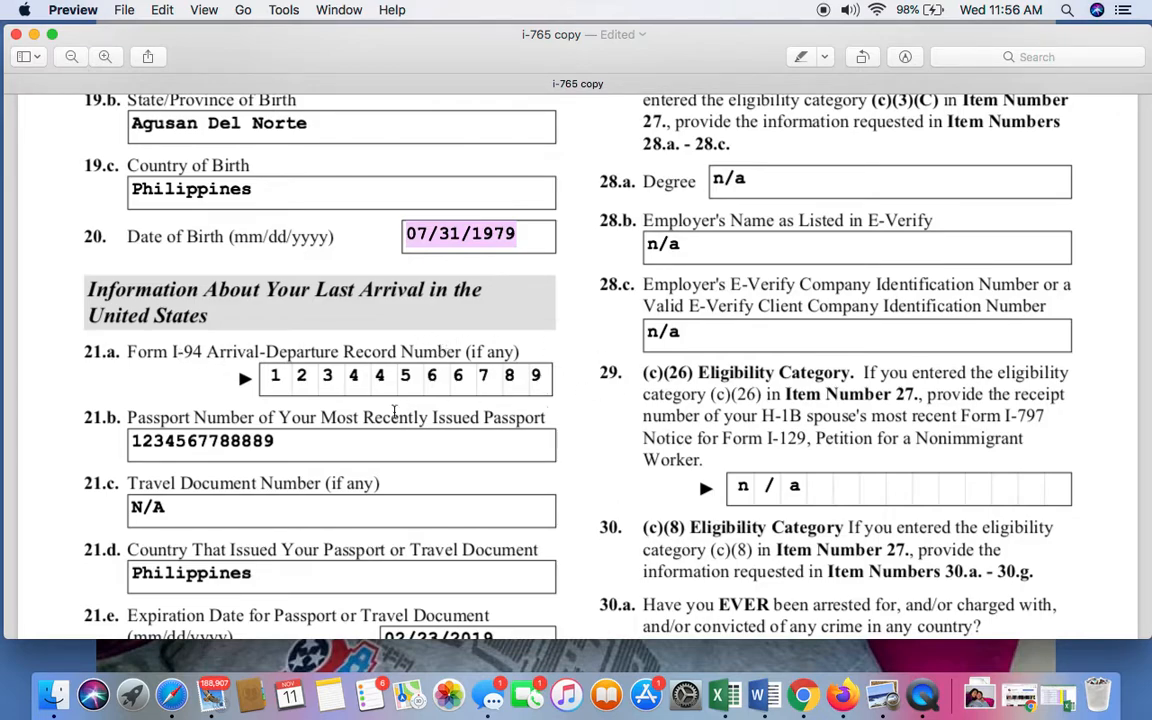
pyautogui.click(284, 383)
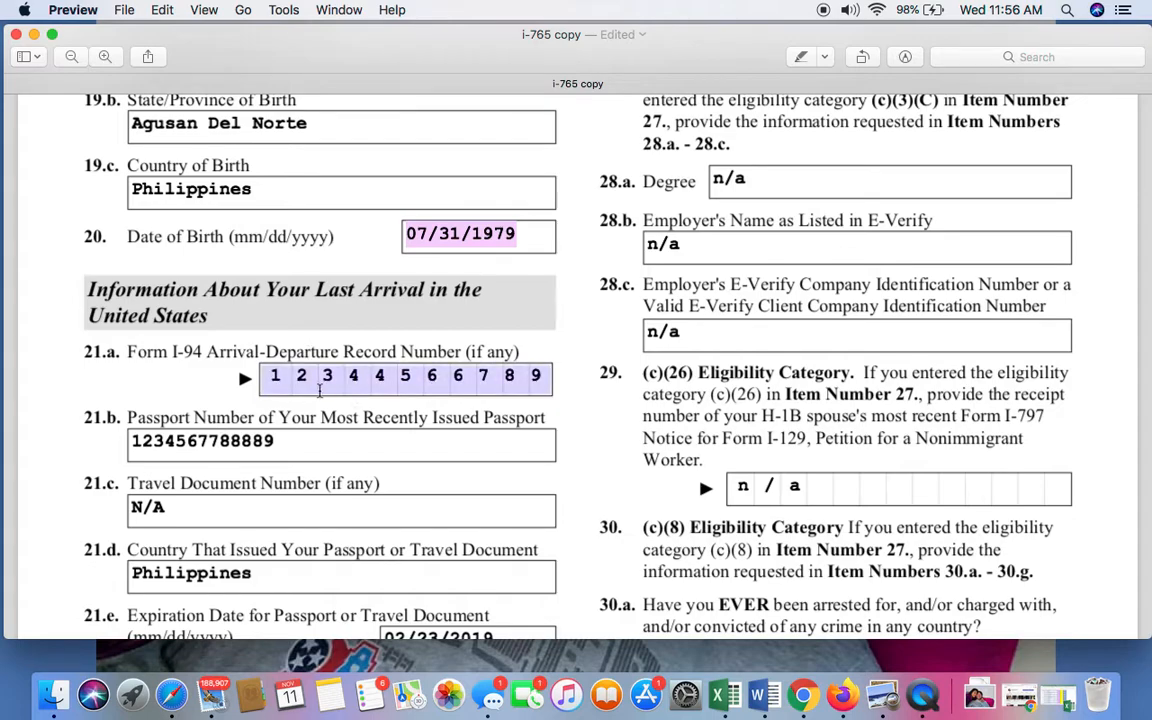
pyautogui.click(284, 381)
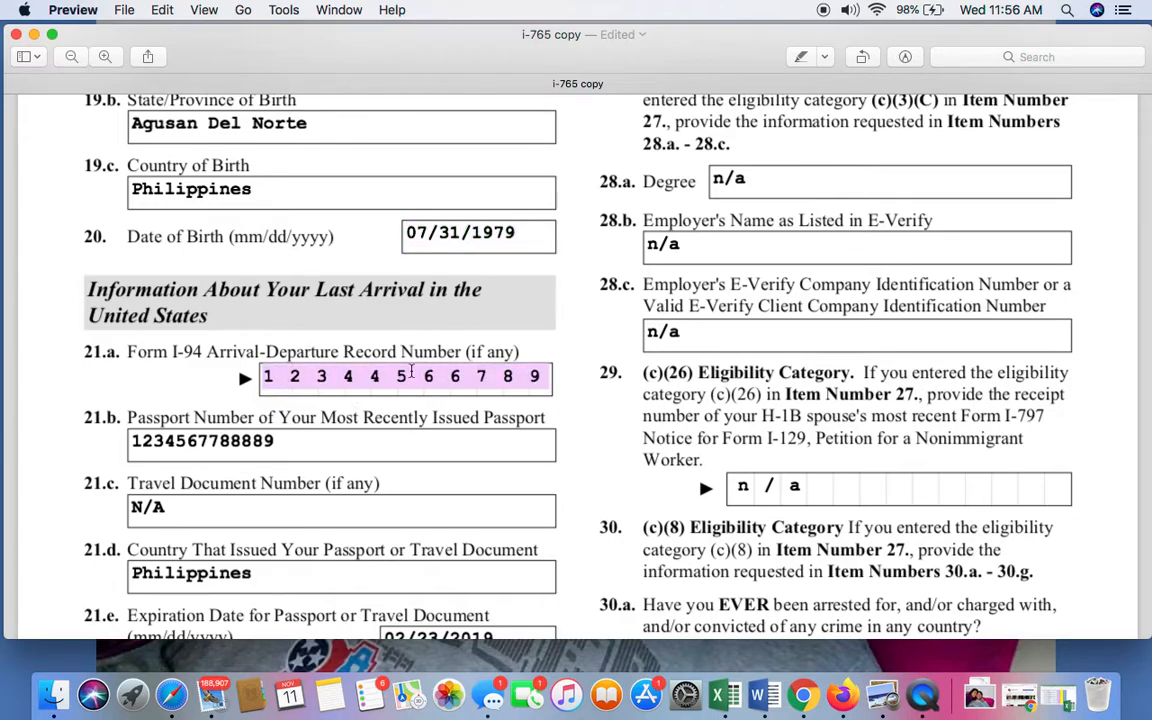
pyautogui.click(411, 373)
pyautogui.click(532, 373)
pyautogui.scroll(-3, 527, 368)
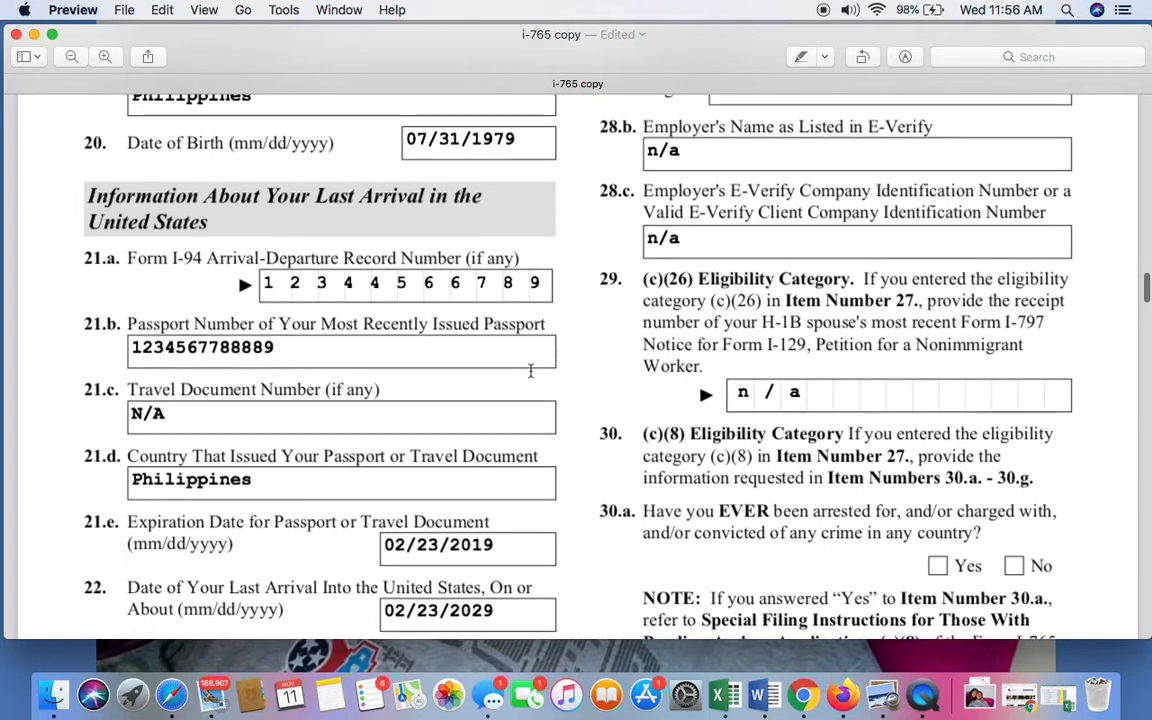
# Go through the passport number in Item 21.b and the travel document number in Item 21.c.
pyautogui.click(172, 348)
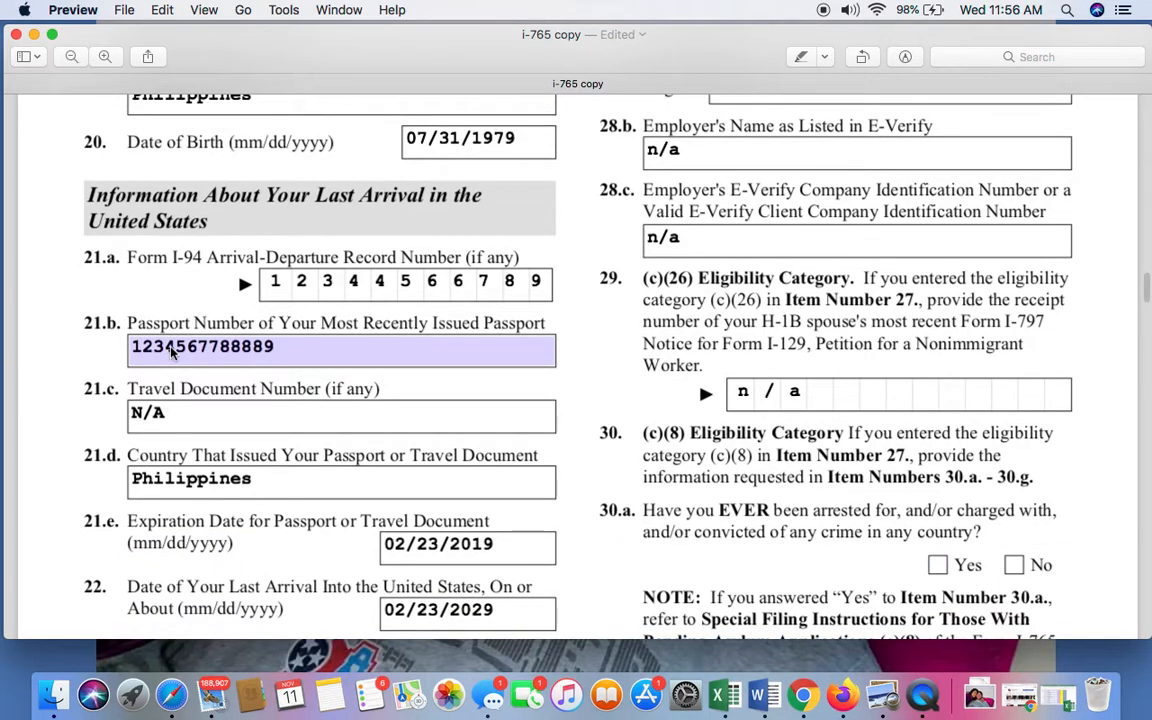
pyautogui.doubleClick(168, 347)
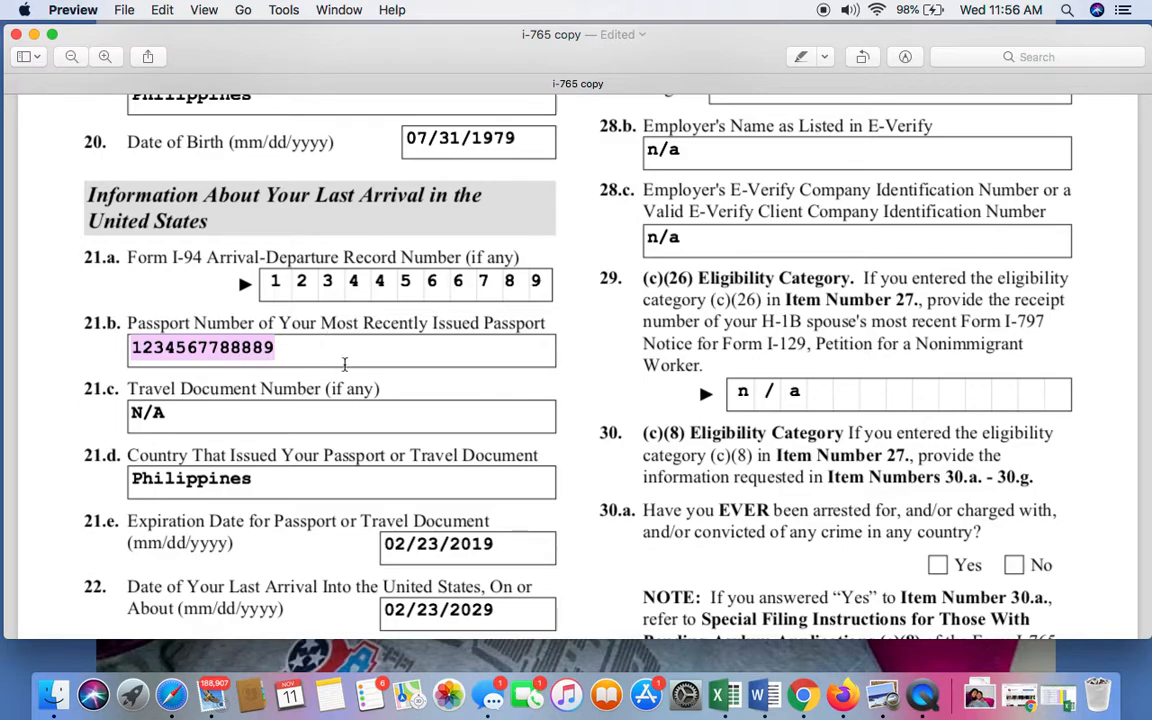
pyautogui.click(347, 411)
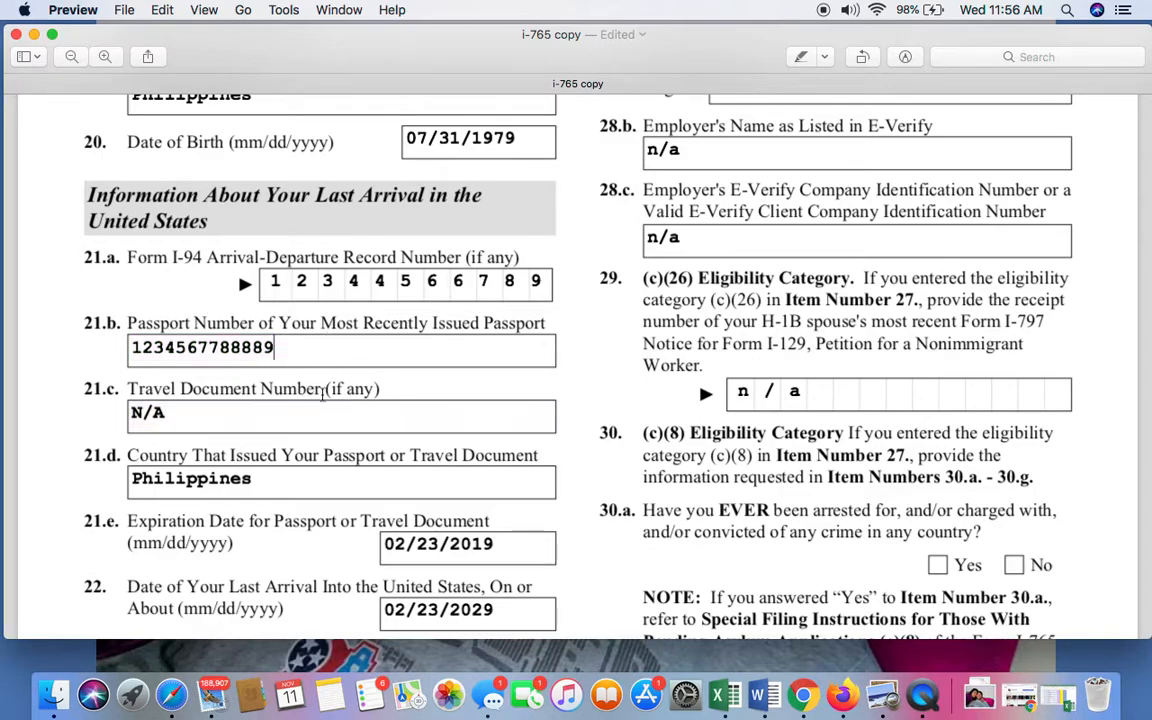
pyautogui.scroll(-1, 276, 408)
pyautogui.scroll(-2, 276, 402)
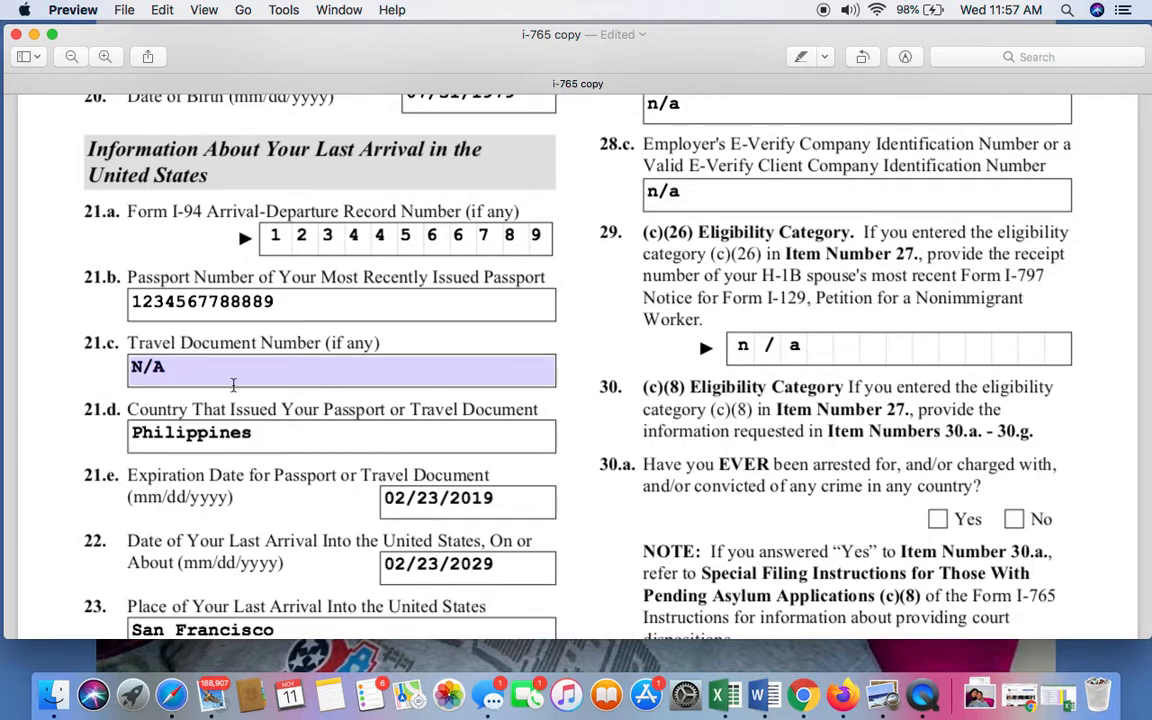
pyautogui.doubleClick(257, 366)
pyautogui.scroll(-5, 257, 366)
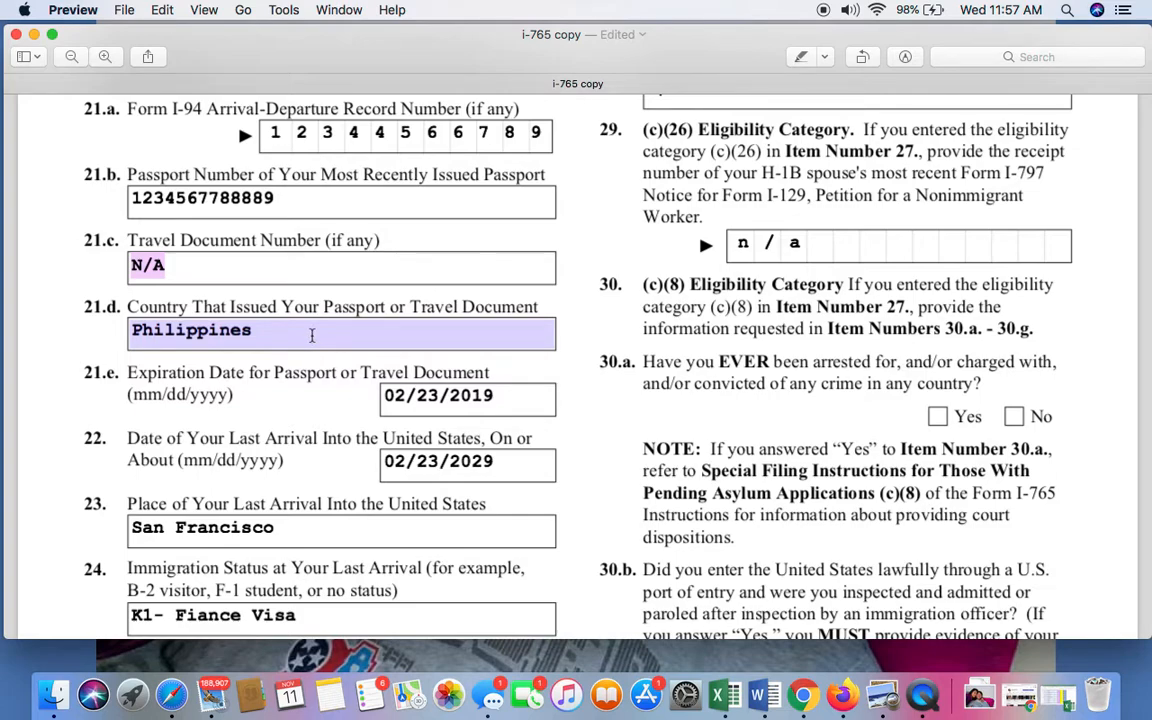
# Review the passport's issuing country in Item 21.d and its expiration date in Item 21.e.
pyautogui.doubleClick(338, 334)
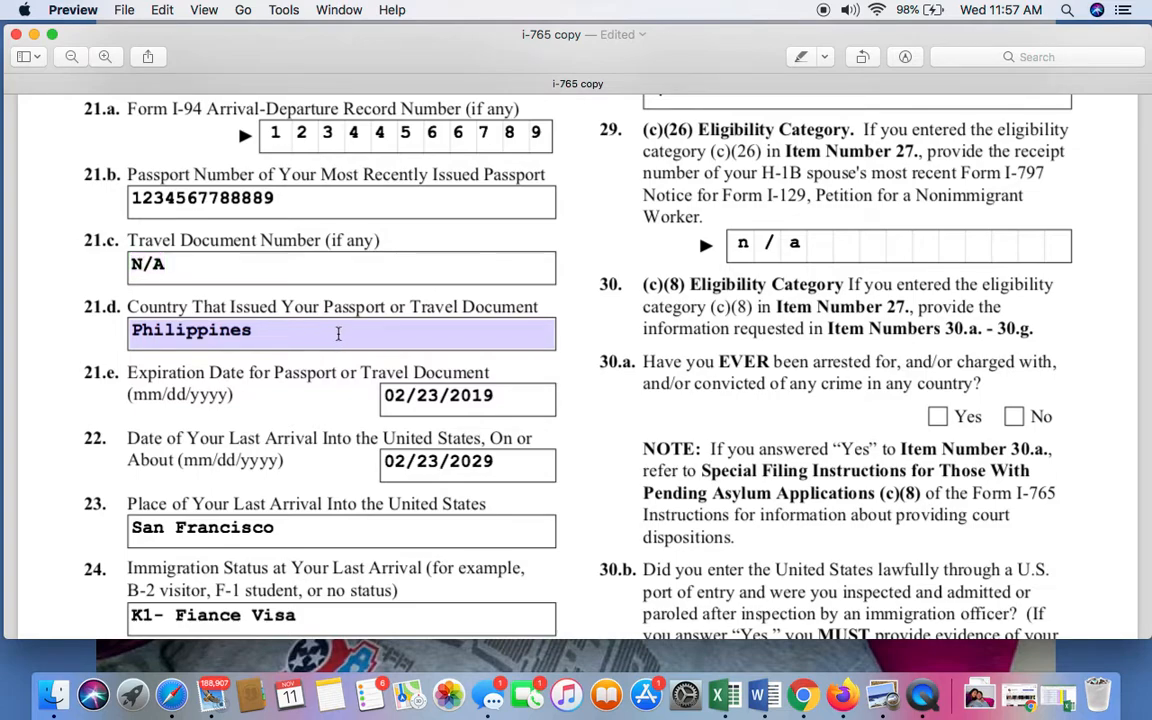
pyautogui.click(411, 332)
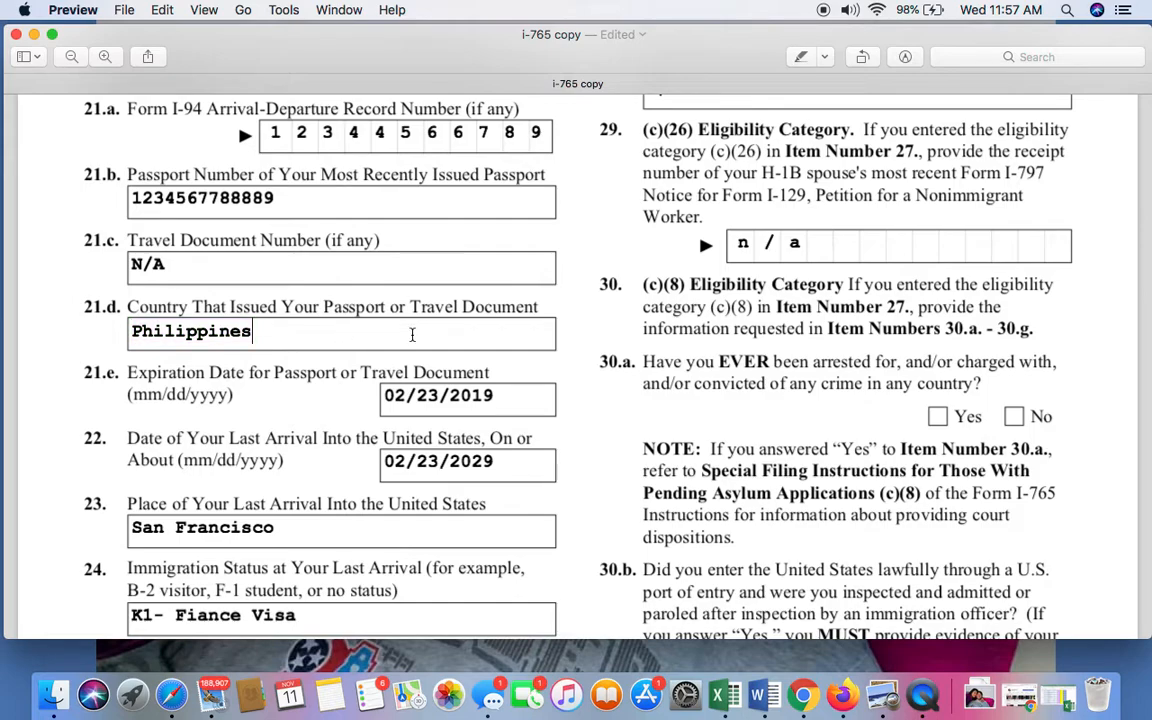
pyautogui.scroll(-2, 440, 415)
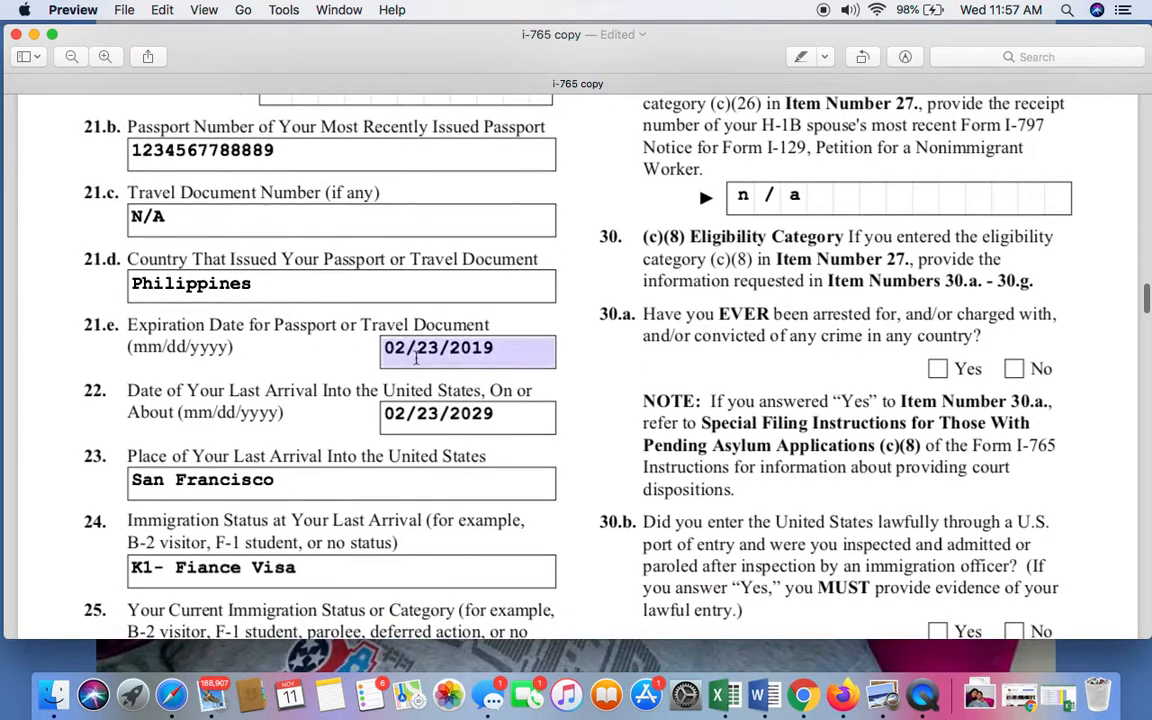
pyautogui.doubleClick(485, 347)
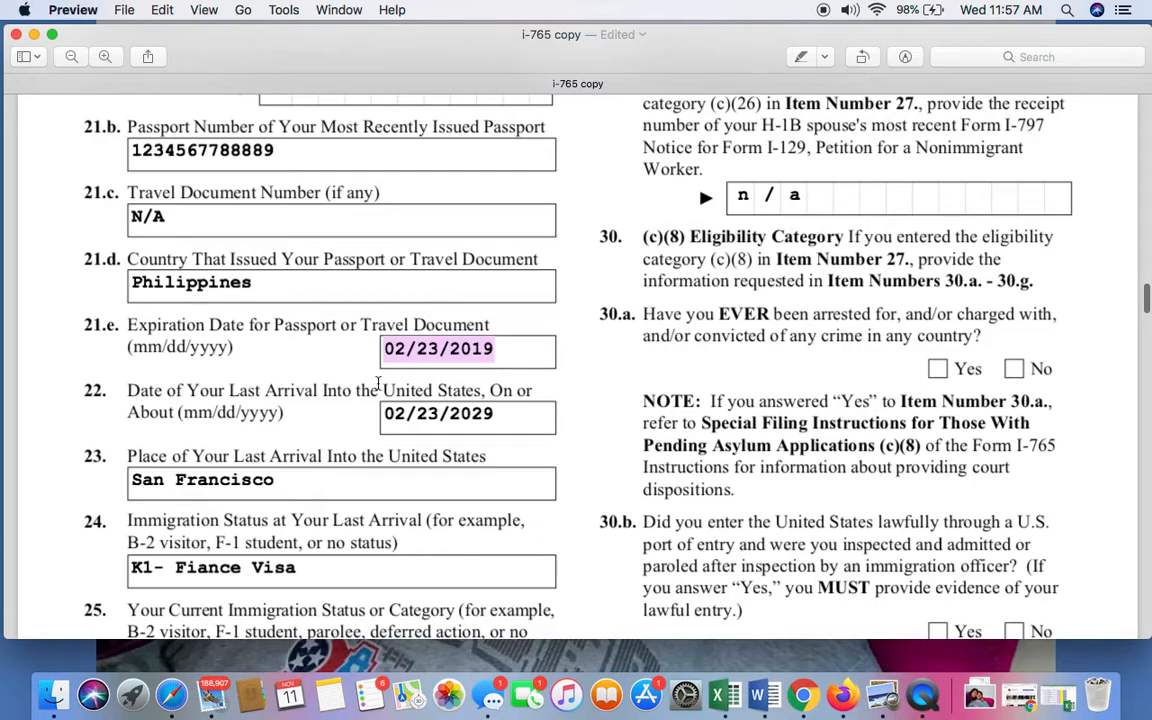
# Replace the date of last arrival into the United States in Item 22 with 09/31/2012.
pyautogui.scroll(-1, 205, 410)
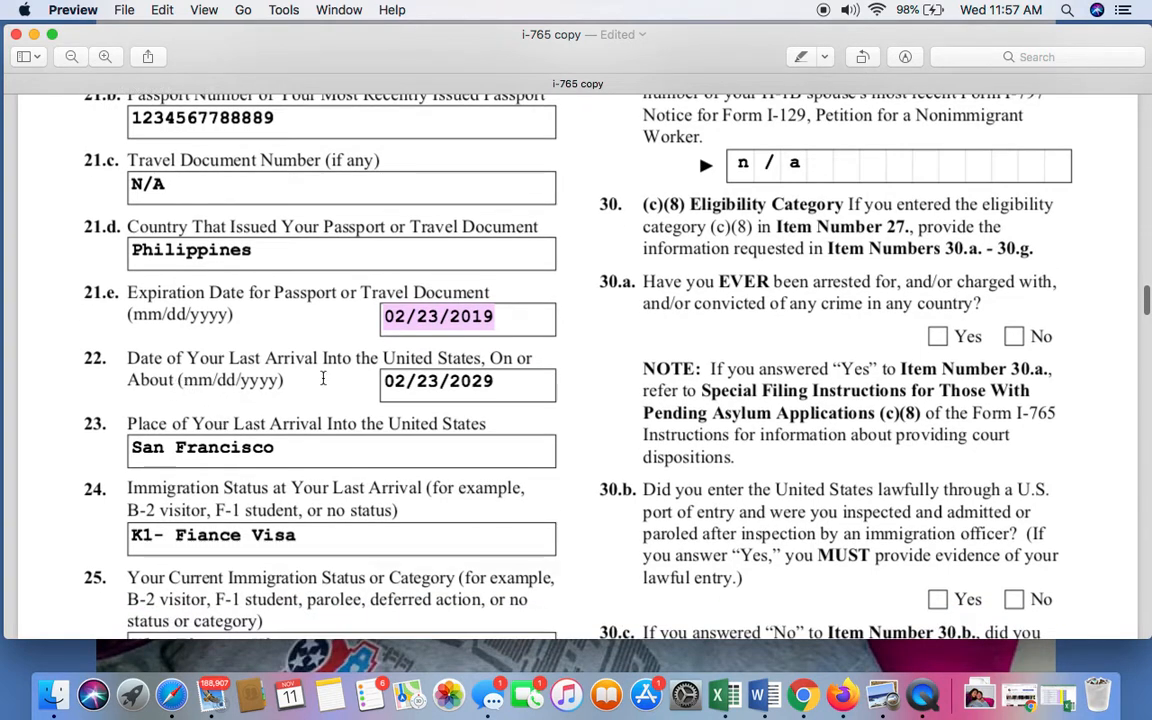
pyautogui.click(425, 385)
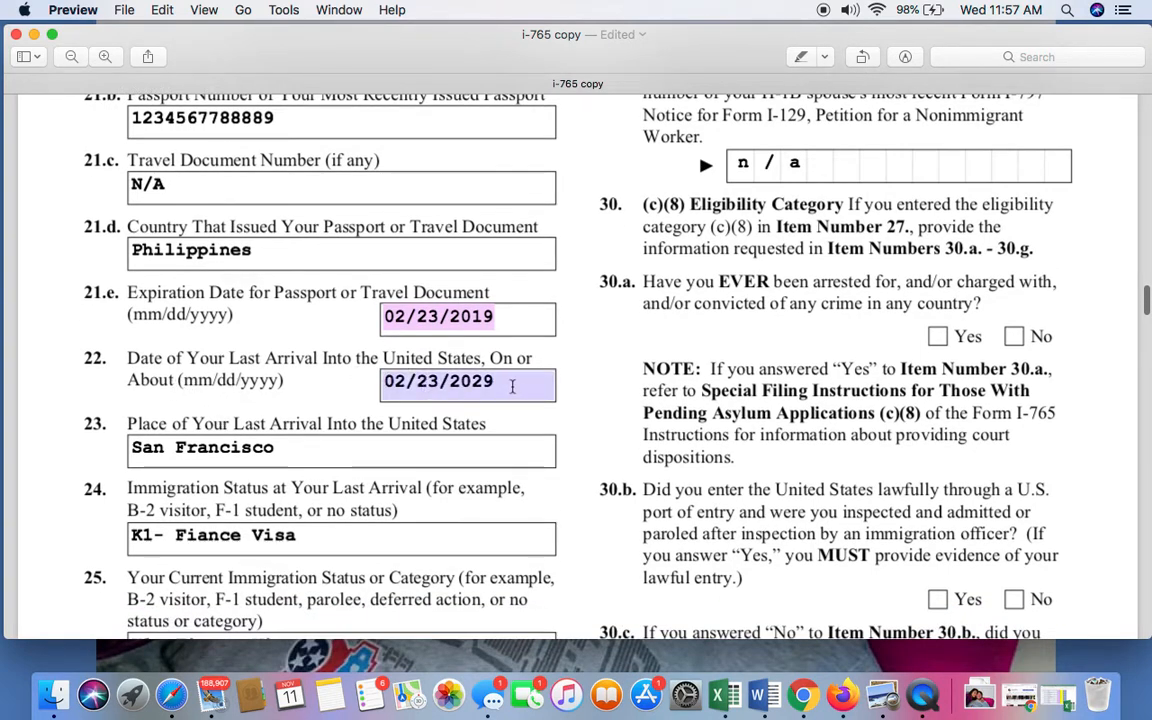
pyautogui.doubleClick(510, 385)
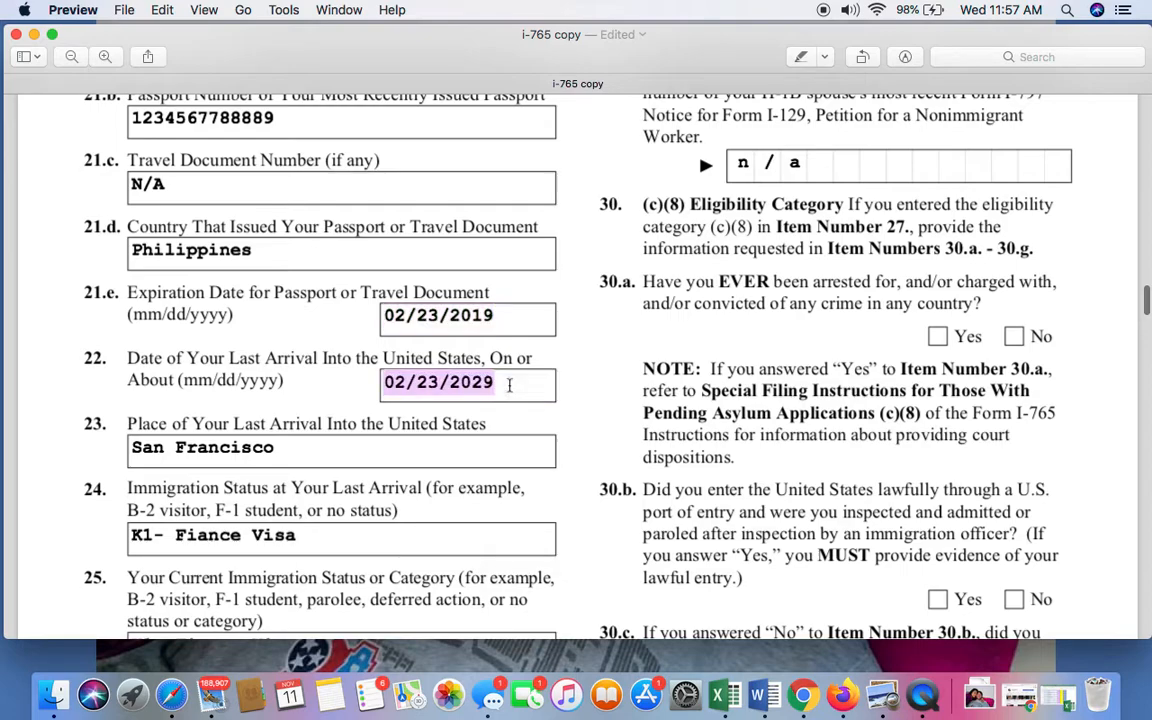
pyautogui.press('BackSpace')
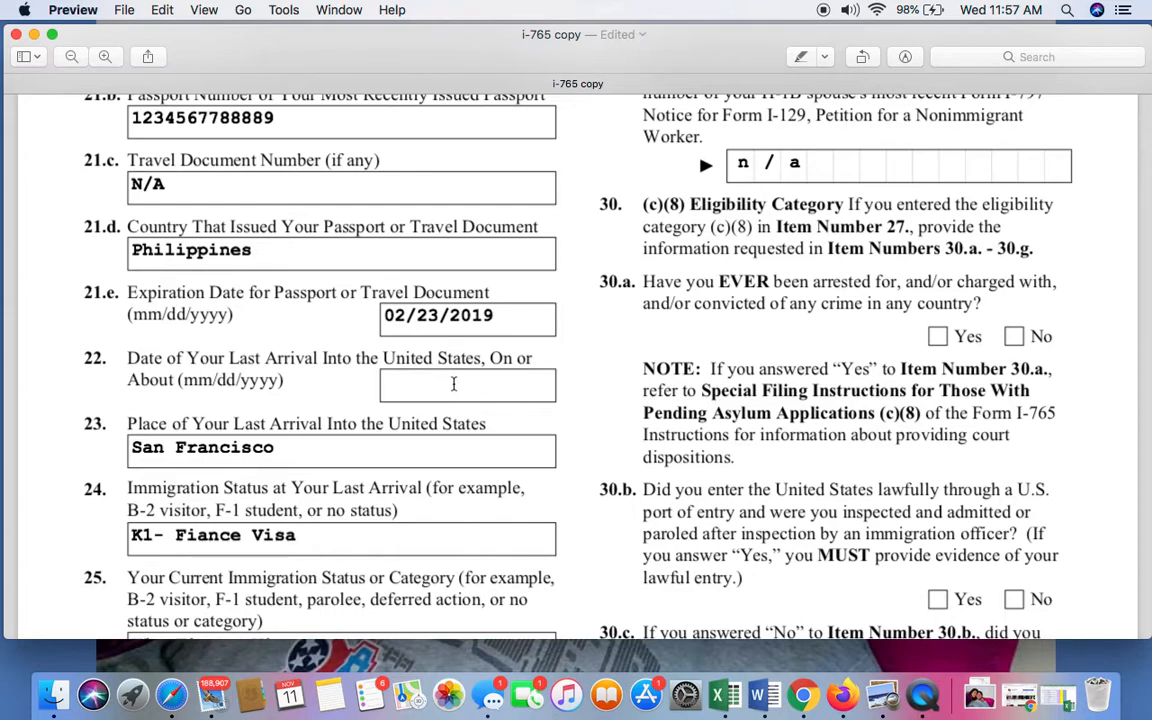
pyautogui.write('09/31/2012')
# Review the place of last arrival in Item 23 and the immigration status at last arrival in Item 24.
pyautogui.scroll(-1, 539, 441)
pyautogui.scroll(-3, 539, 441)
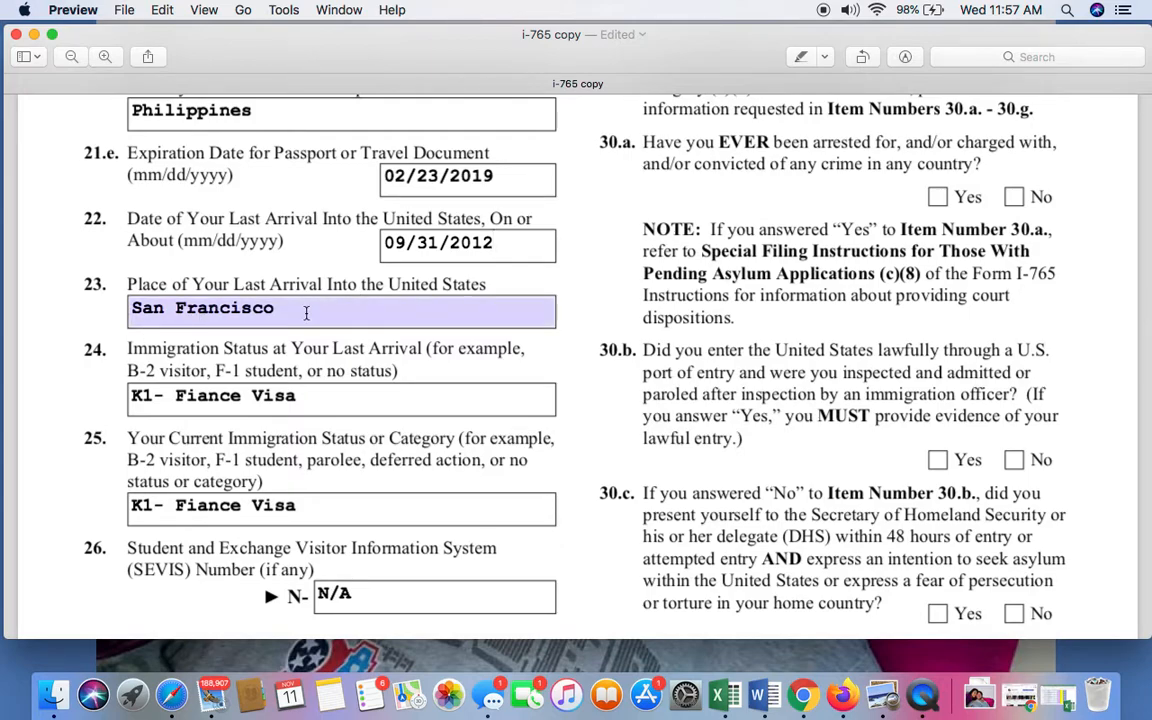
pyautogui.scroll(-2, 306, 313)
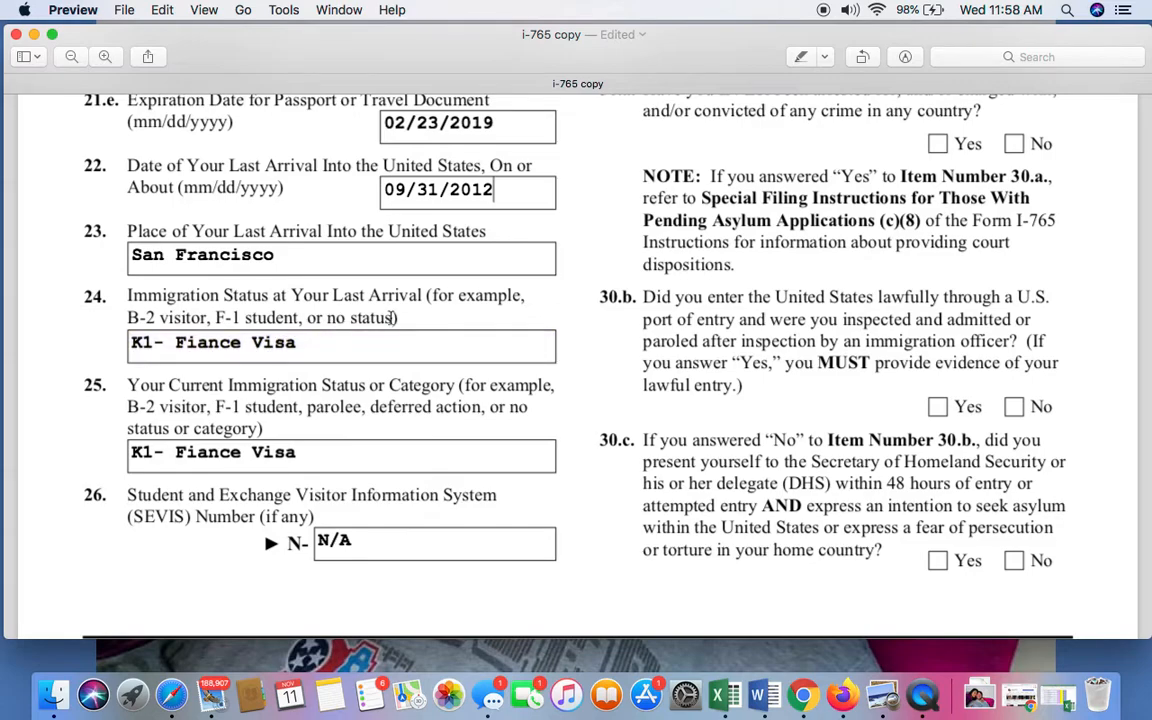
pyautogui.scroll(-2, 454, 330)
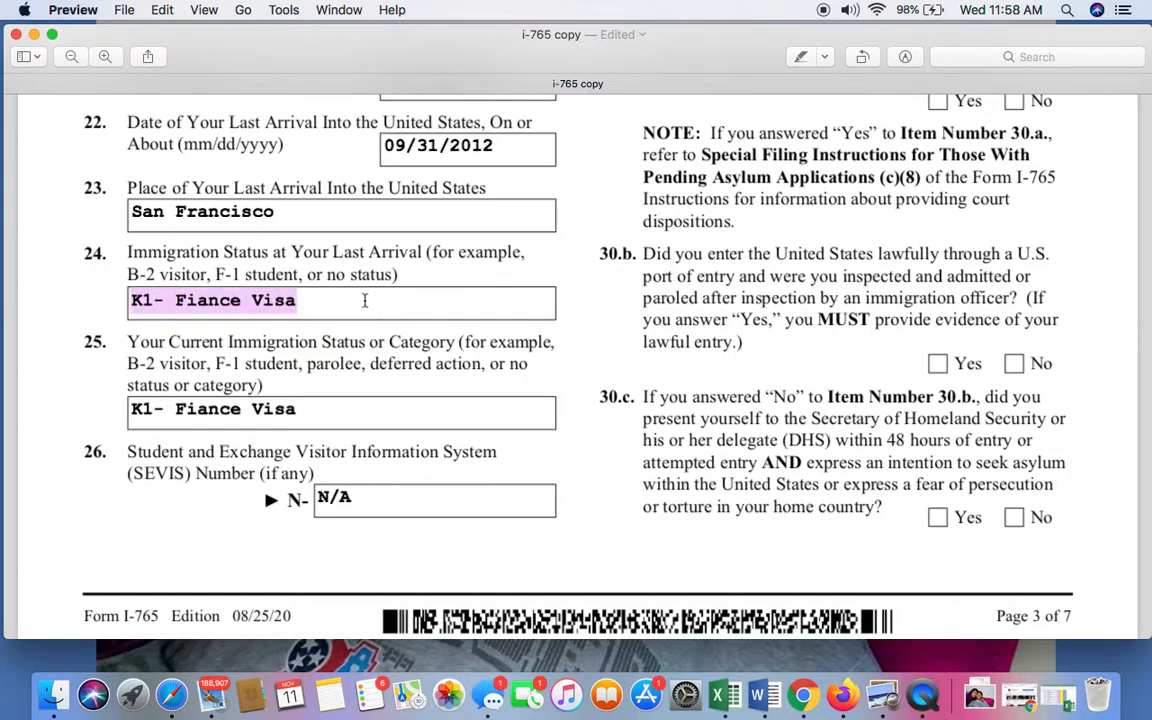
pyautogui.click(326, 293)
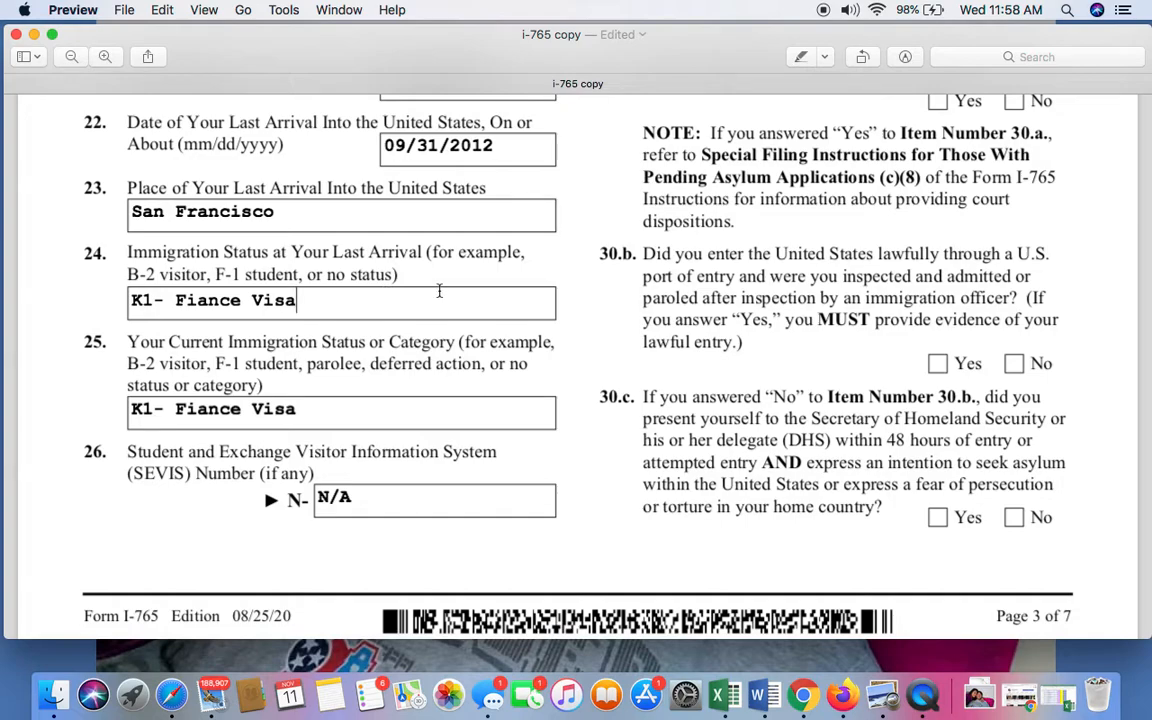
# Examine the current immigration status in Item 25 and the SEVIS number field in Item 26.
pyautogui.scroll(-1, 439, 291)
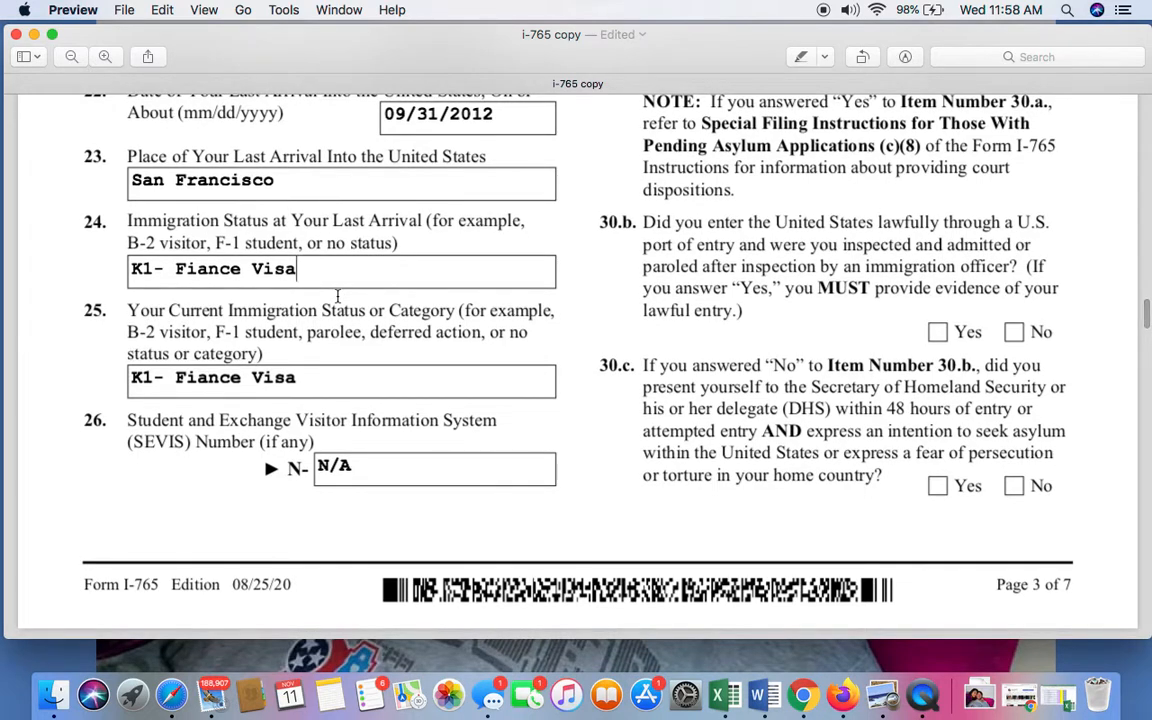
pyautogui.scroll(-2, 337, 296)
pyautogui.scroll(-3, 337, 296)
pyautogui.scroll(3, 337, 296)
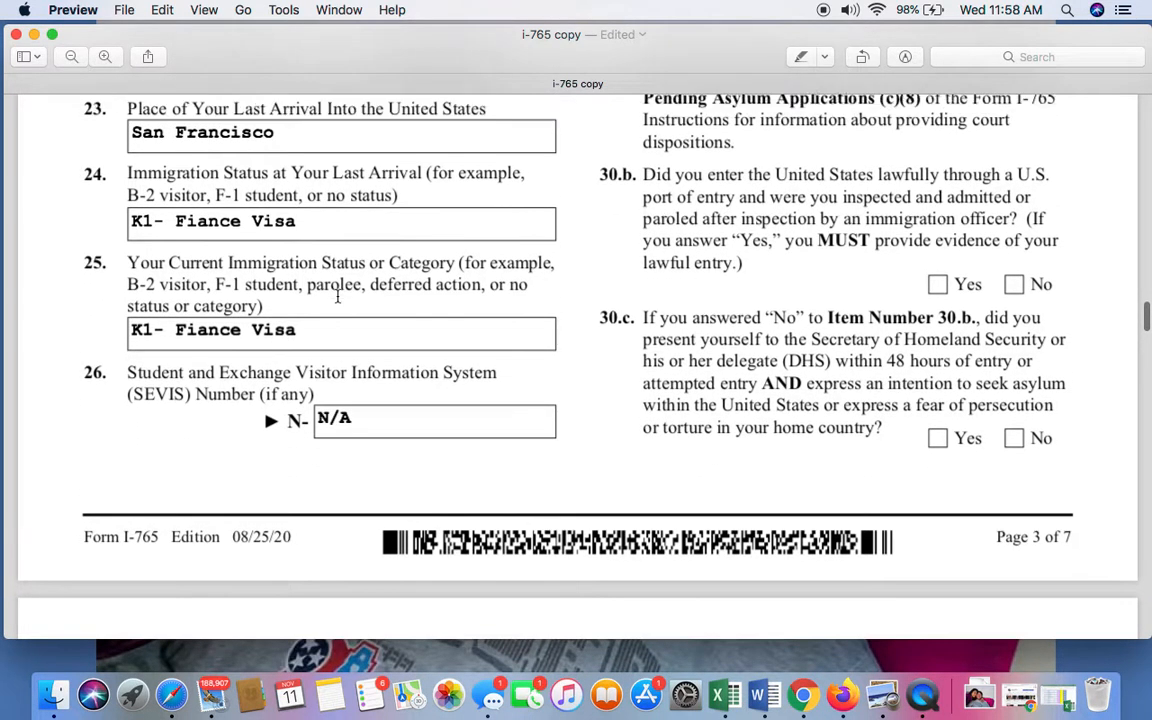
pyautogui.scroll(-1, 337, 296)
pyautogui.scroll(-2, 305, 264)
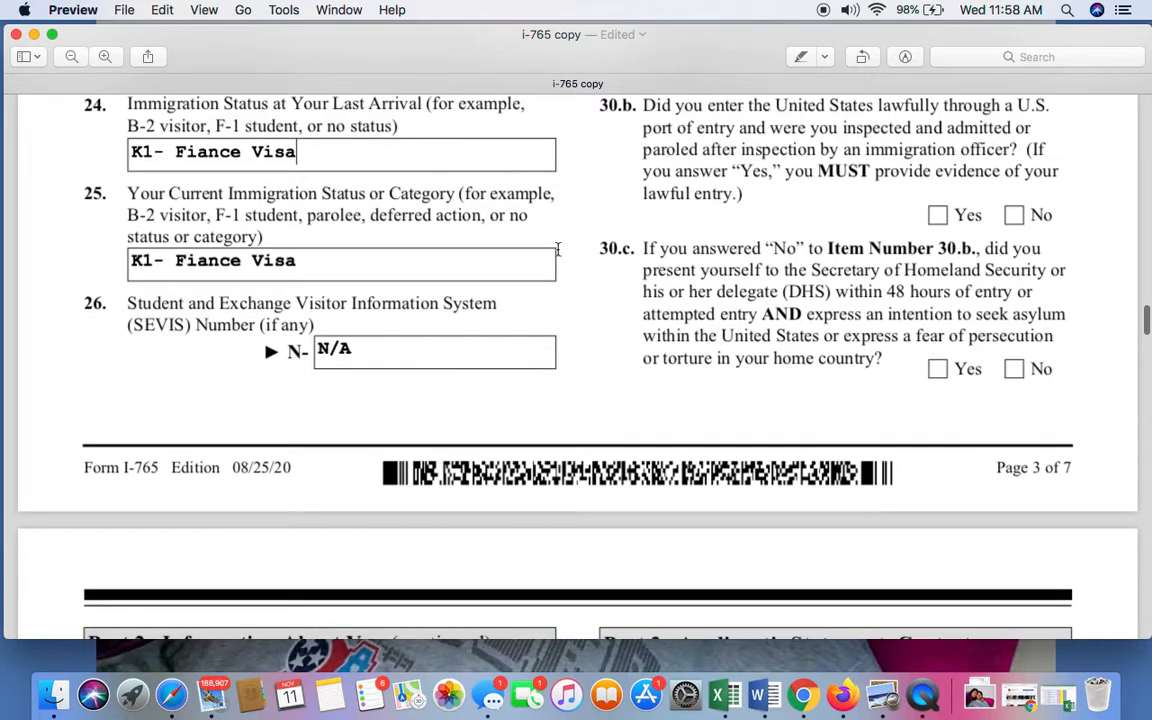
pyautogui.scroll(-1, 530, 247)
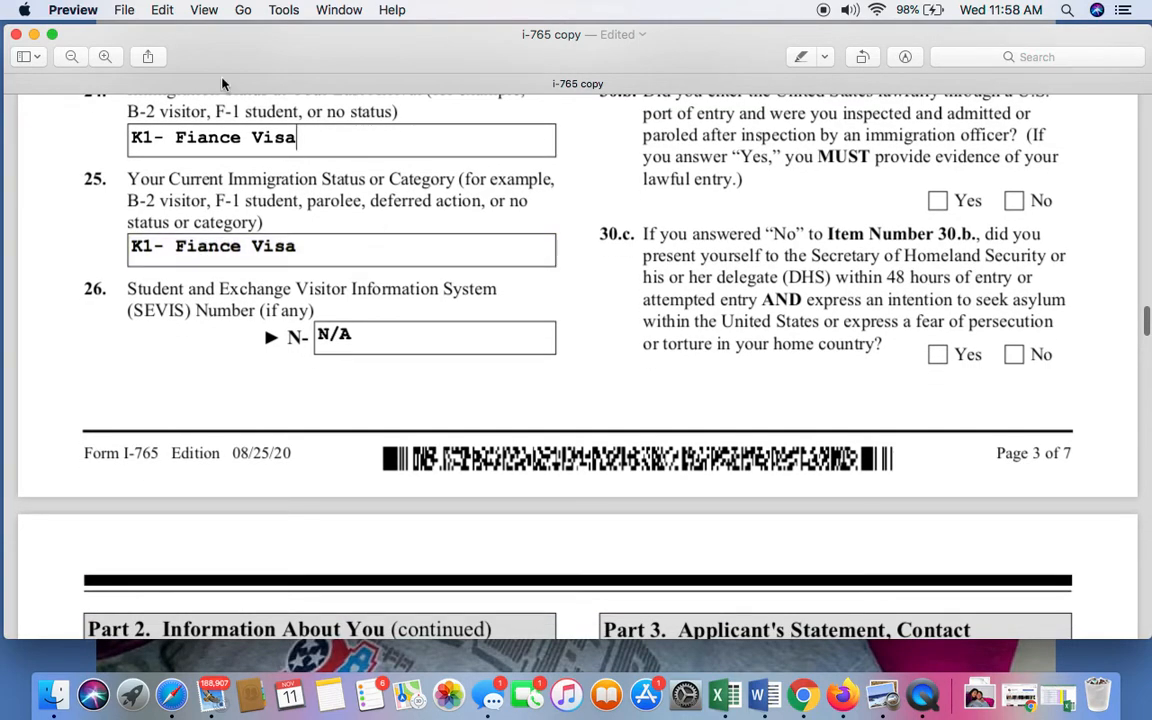
pyautogui.scroll(-1, 324, 260)
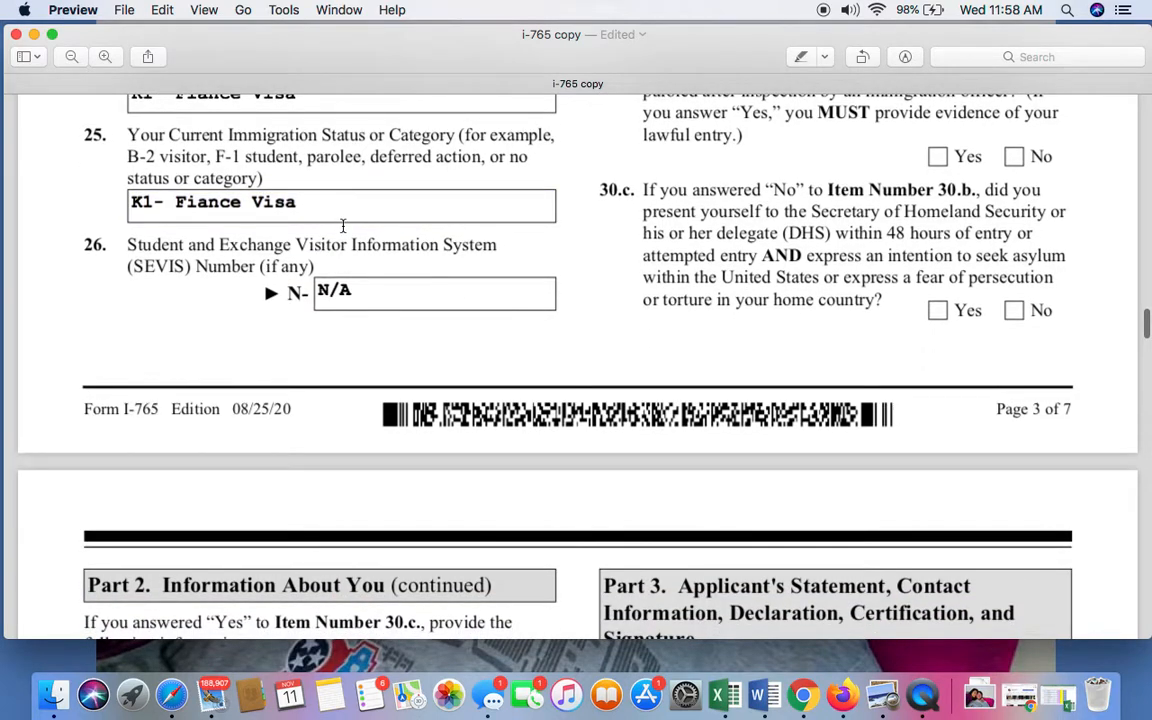
pyautogui.scroll(-1, 343, 228)
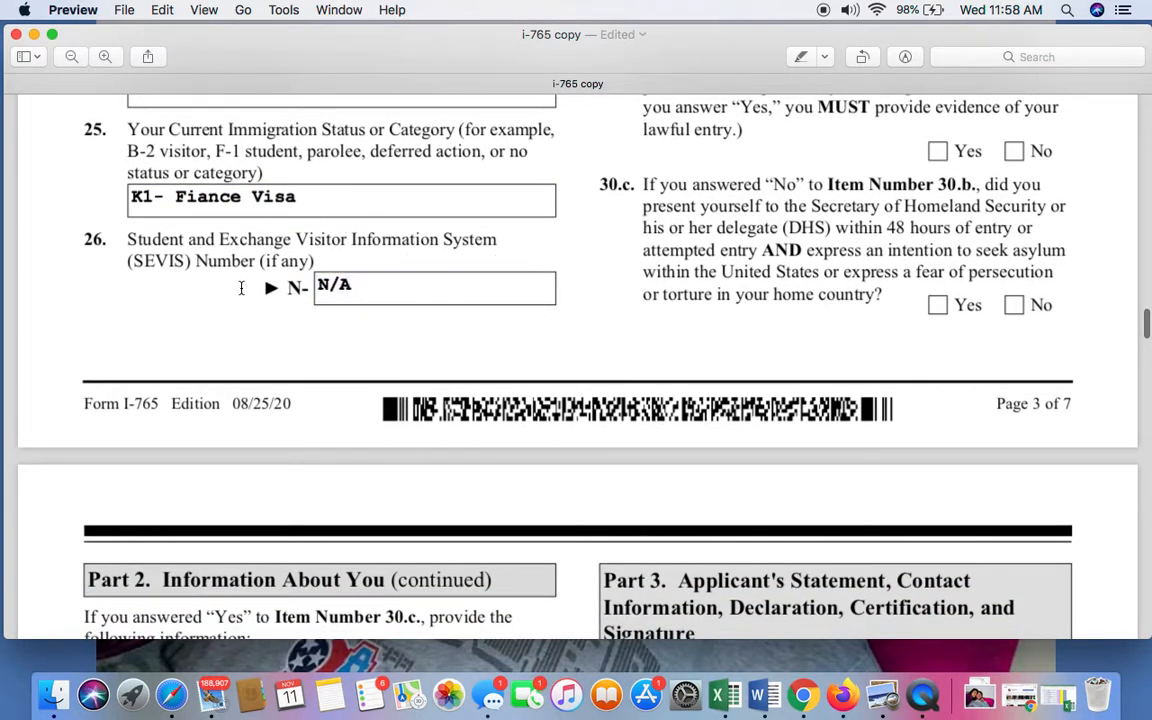
pyautogui.click(402, 293)
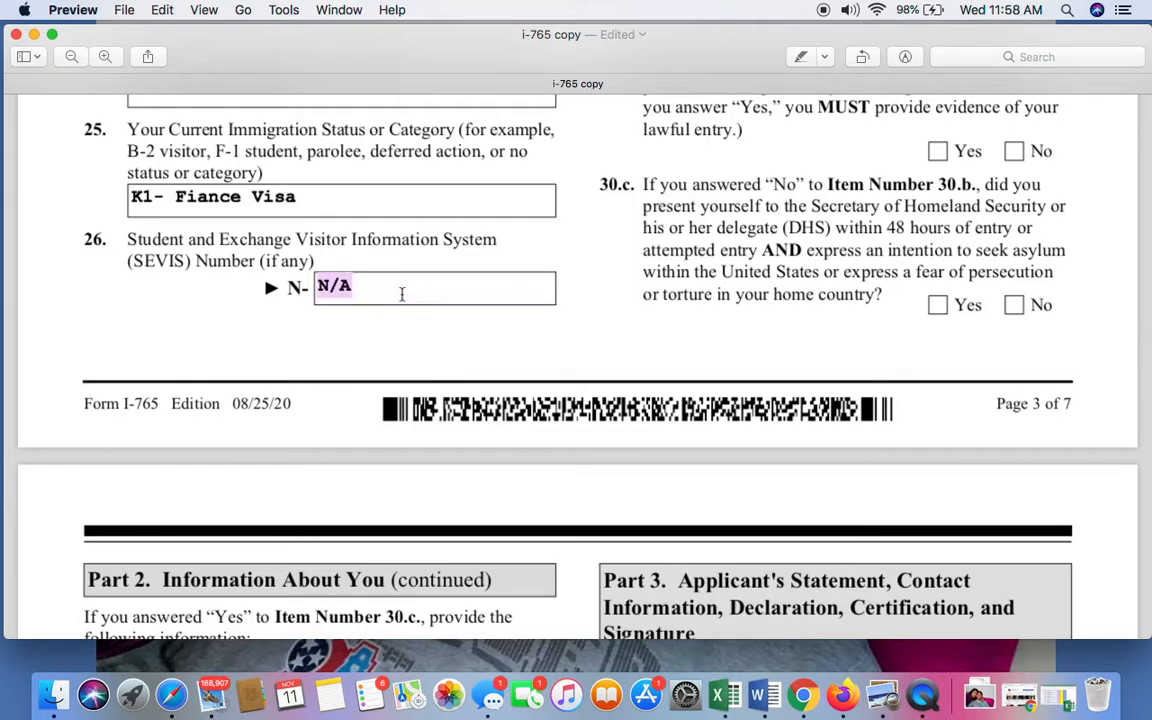
# Go back to the start of page 3's second column and review the eligibility category in Item 27.
pyautogui.scroll(8, 495, 290)
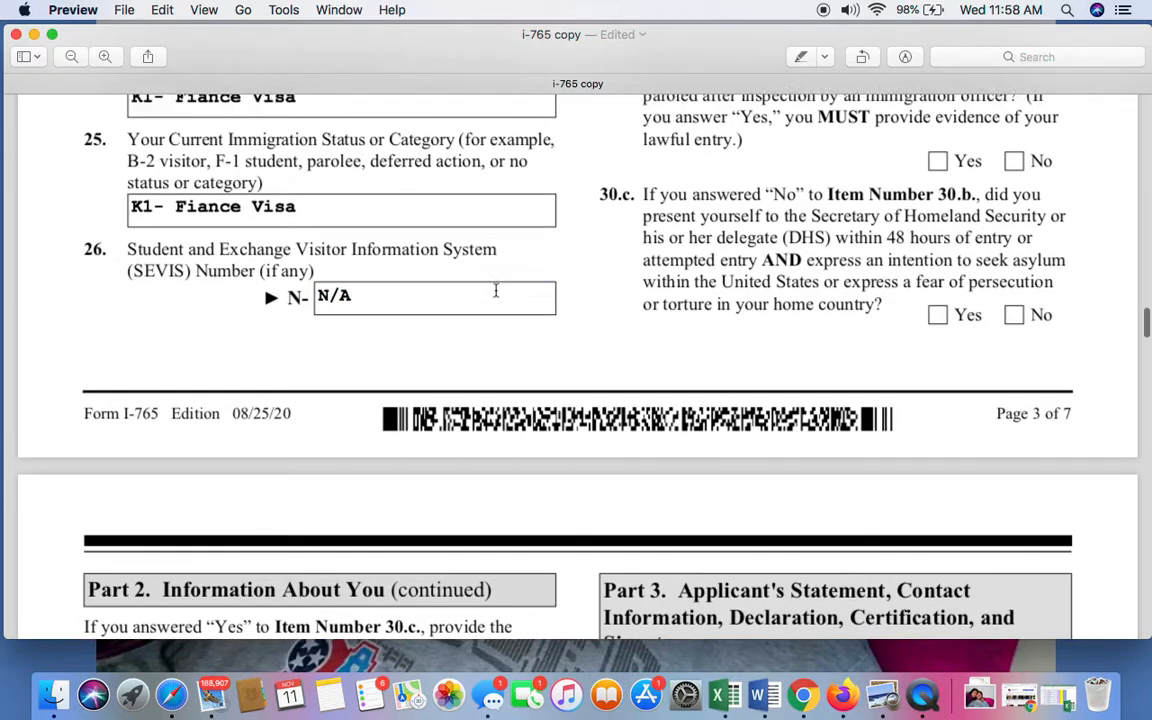
pyautogui.scroll(10, 495, 290)
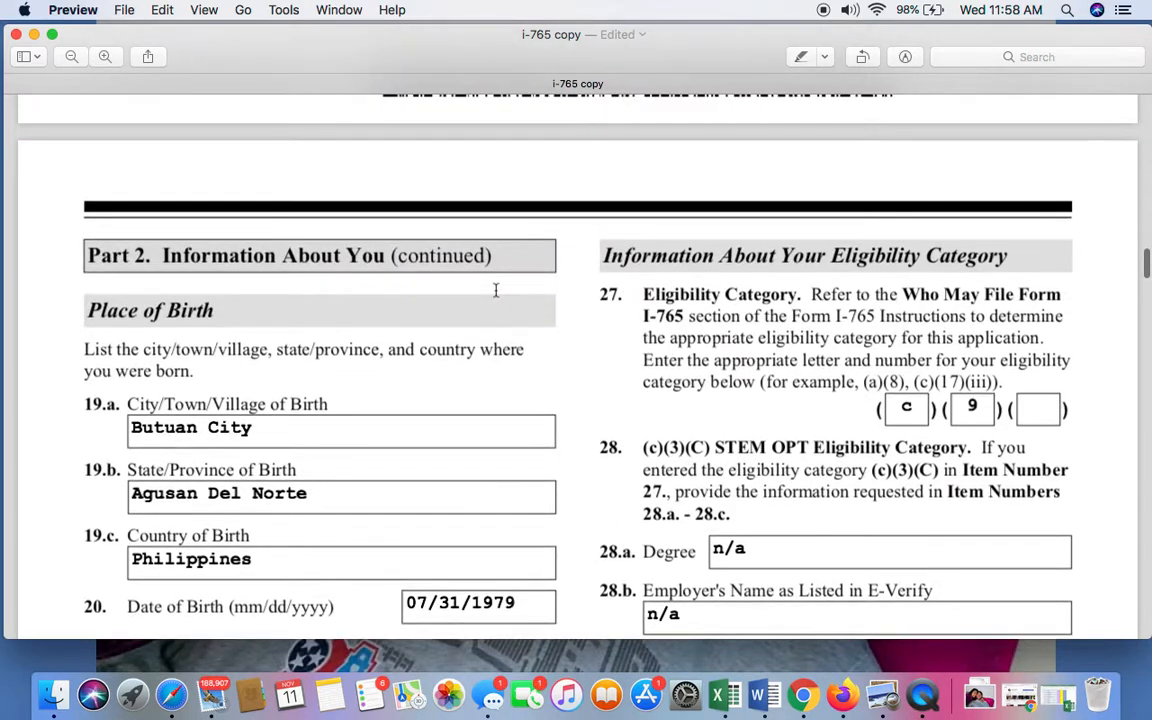
pyautogui.scroll(-1, 830, 310)
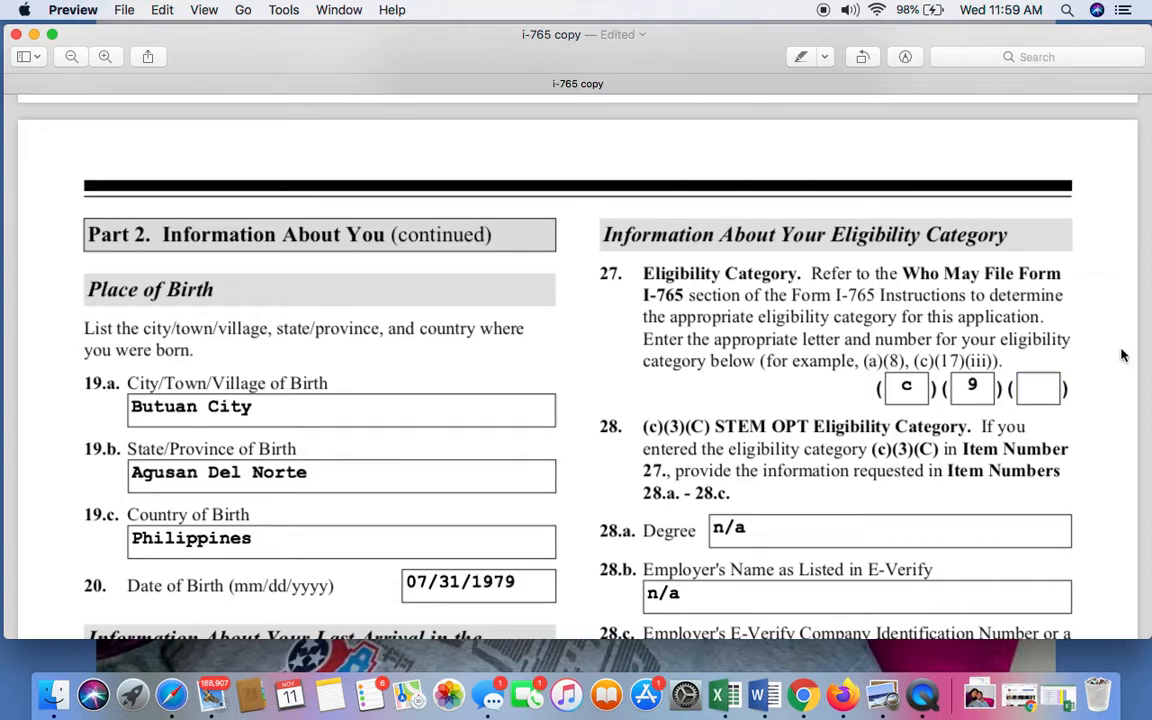
pyautogui.scroll(-2, 832, 308)
pyautogui.scroll(-1, 832, 308)
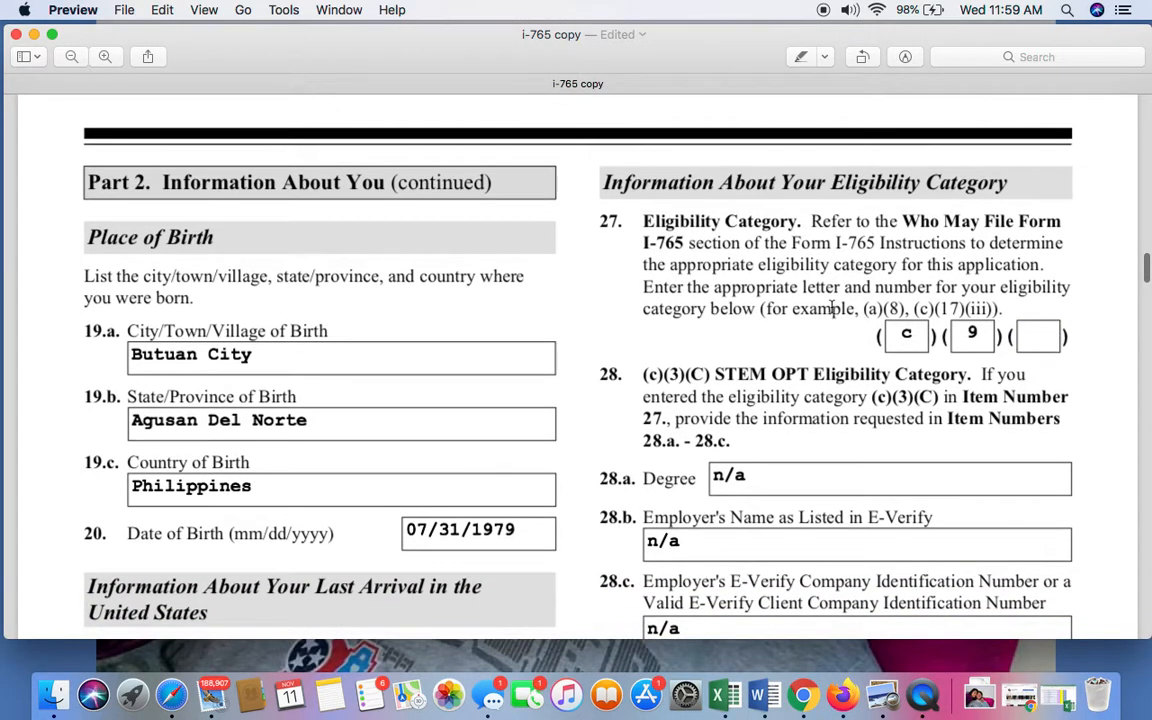
# Review the eligibility category in Item 27 and read the (c)(3)(C) STEM OPT instructions in Item 28.
pyautogui.scroll(-2, 832, 308)
pyautogui.scroll(-1, 835, 303)
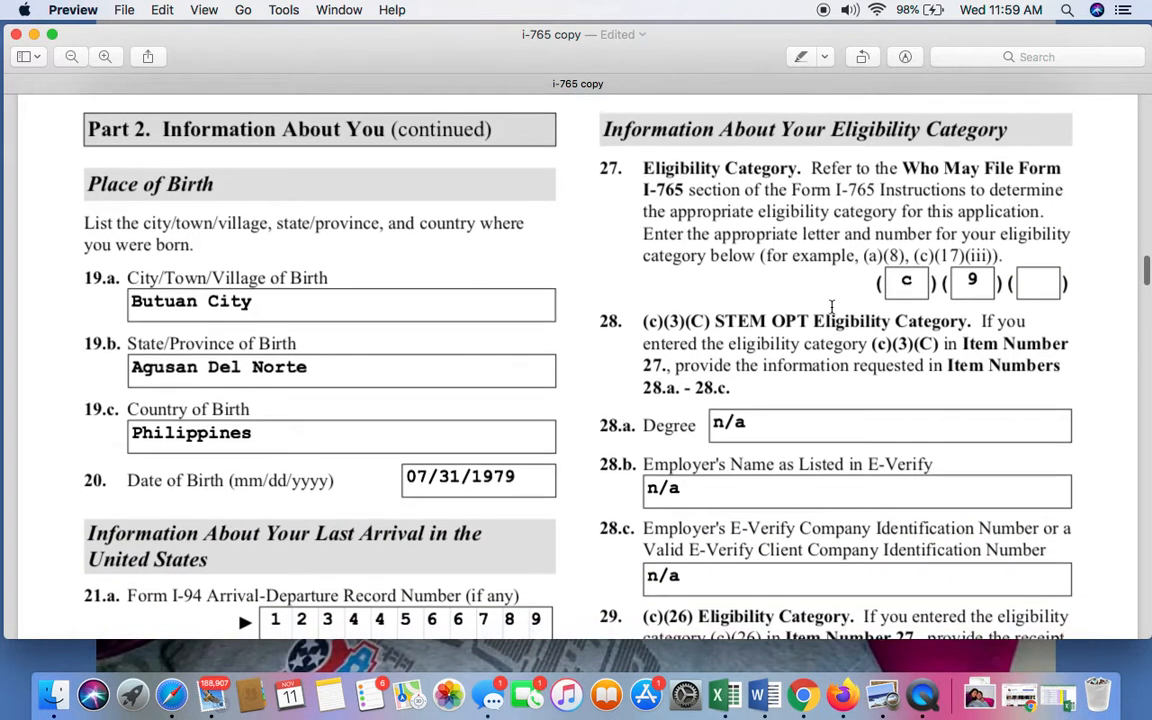
pyautogui.scroll(-2, 880, 288)
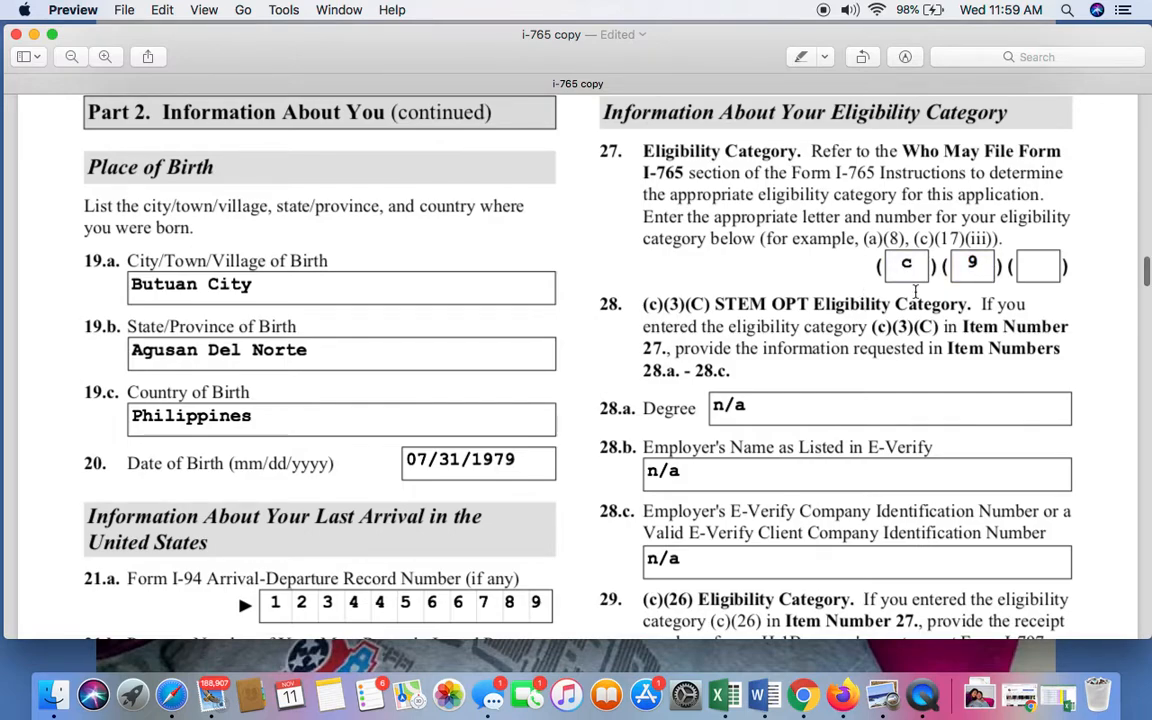
pyautogui.scroll(-2, 880, 272)
pyautogui.scroll(1, 857, 311)
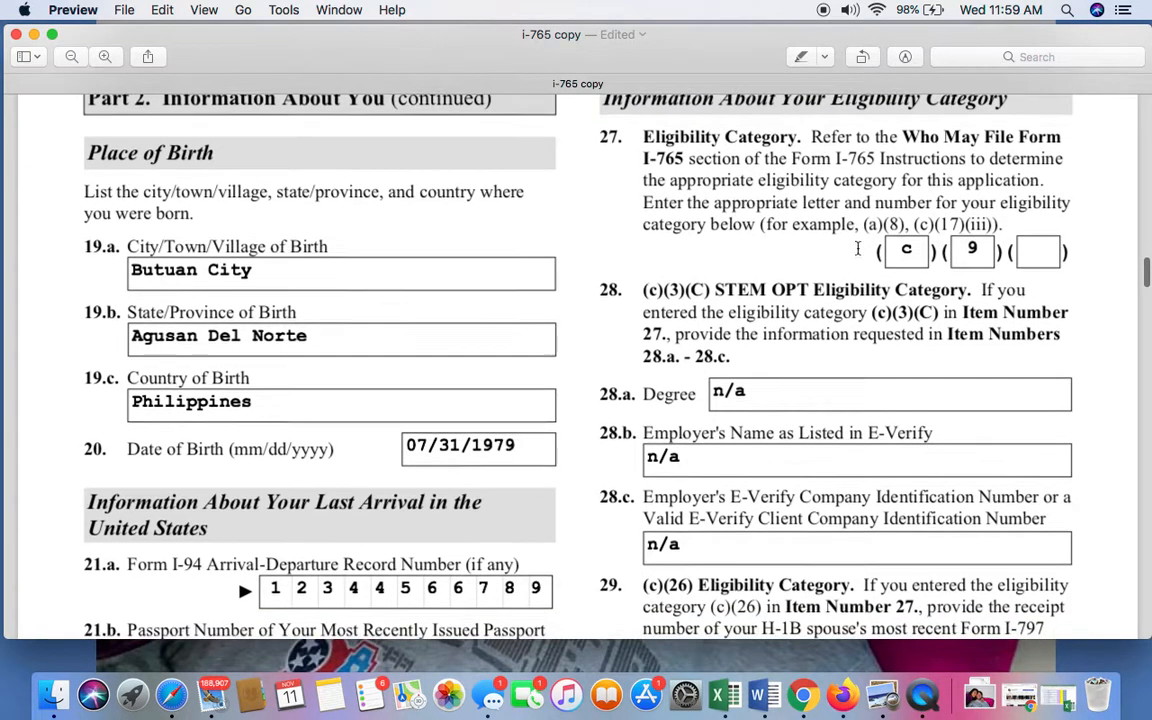
pyautogui.rightClick(857, 310)
pyautogui.click(751, 309)
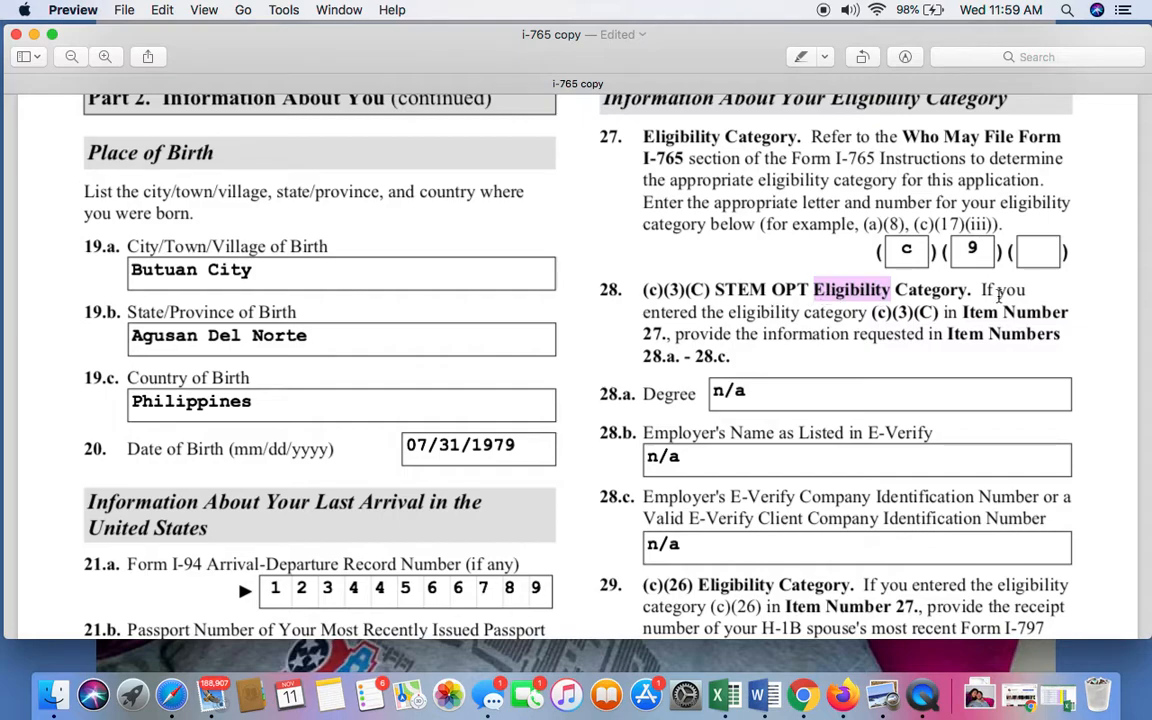
pyautogui.click(998, 295)
# Review the degree and E-Verify employer fields in Items 28.a to 28.c and the receipt number in Item 29.
pyautogui.scroll(-2, 868, 374)
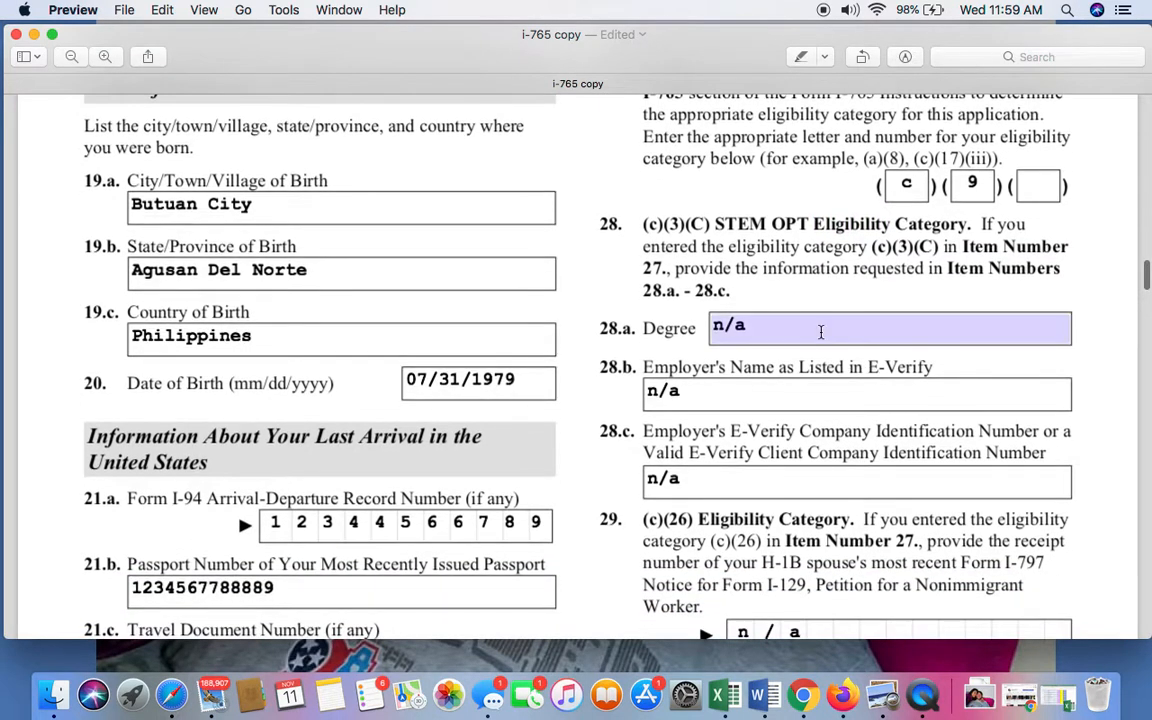
pyautogui.scroll(-4, 820, 331)
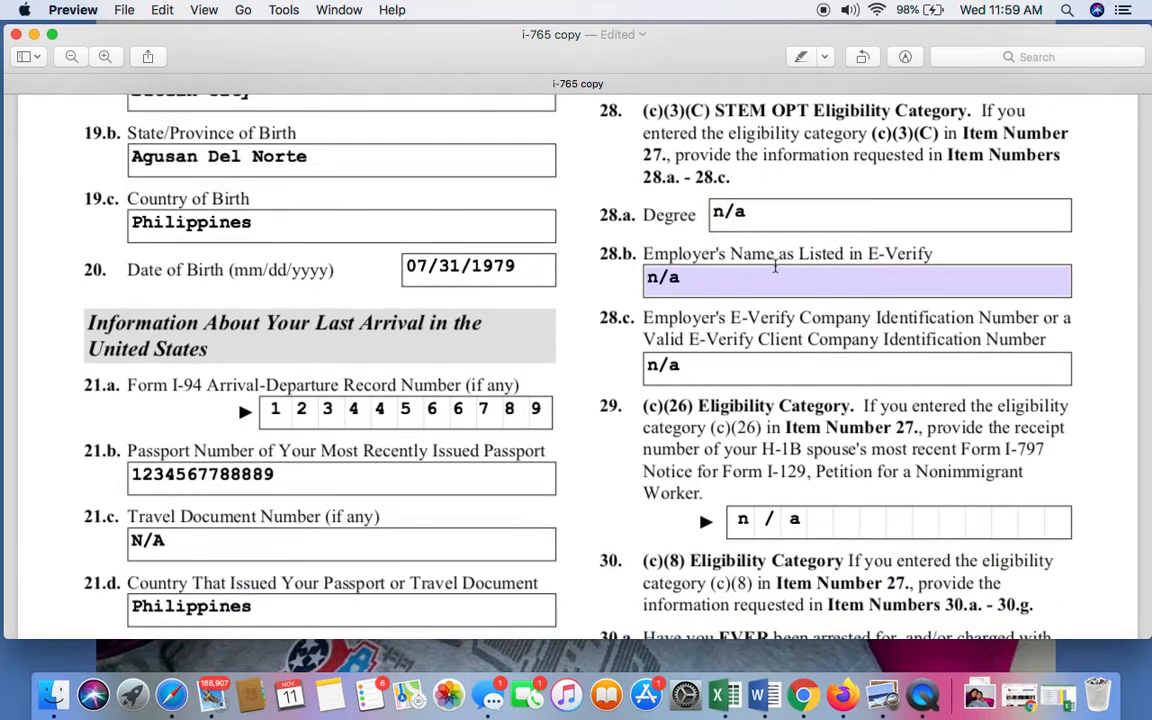
pyautogui.scroll(-6, 789, 326)
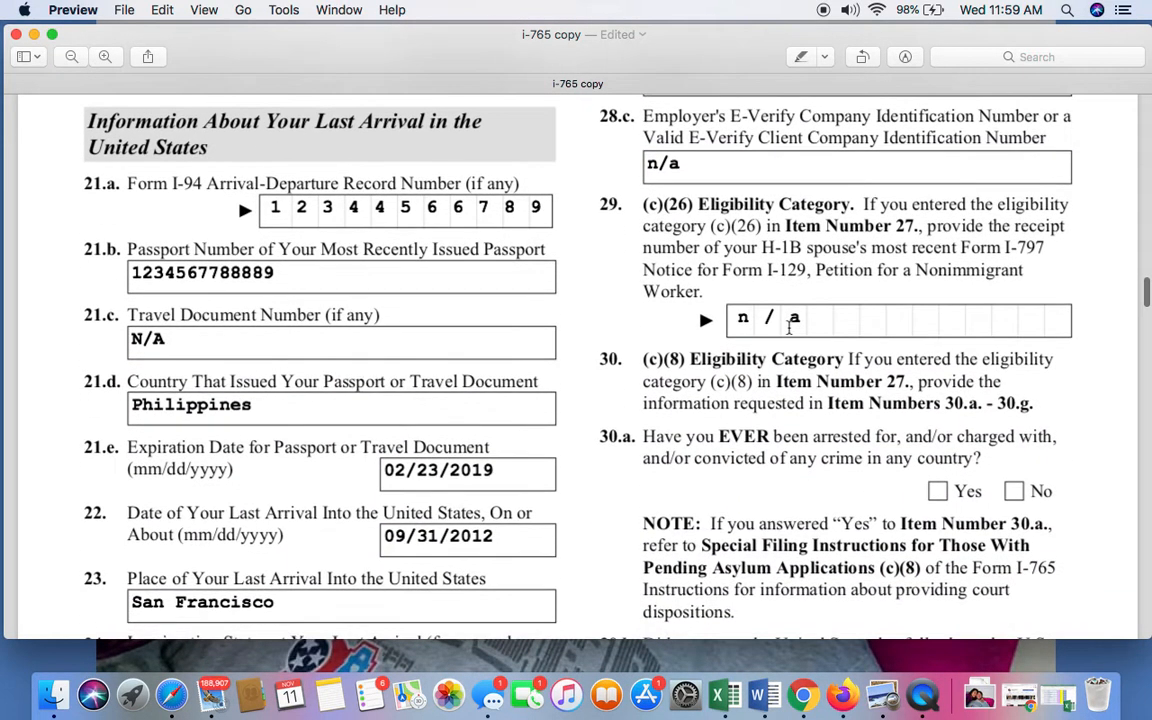
# Look through the (c)(8) eligibility questions in Items 30.a to 30.c down to the end of page 3.
pyautogui.scroll(-2, 757, 562)
pyautogui.scroll(-8, 757, 562)
pyautogui.scroll(4, 911, 258)
pyautogui.scroll(-6, 911, 258)
pyautogui.scroll(-7, 911, 258)
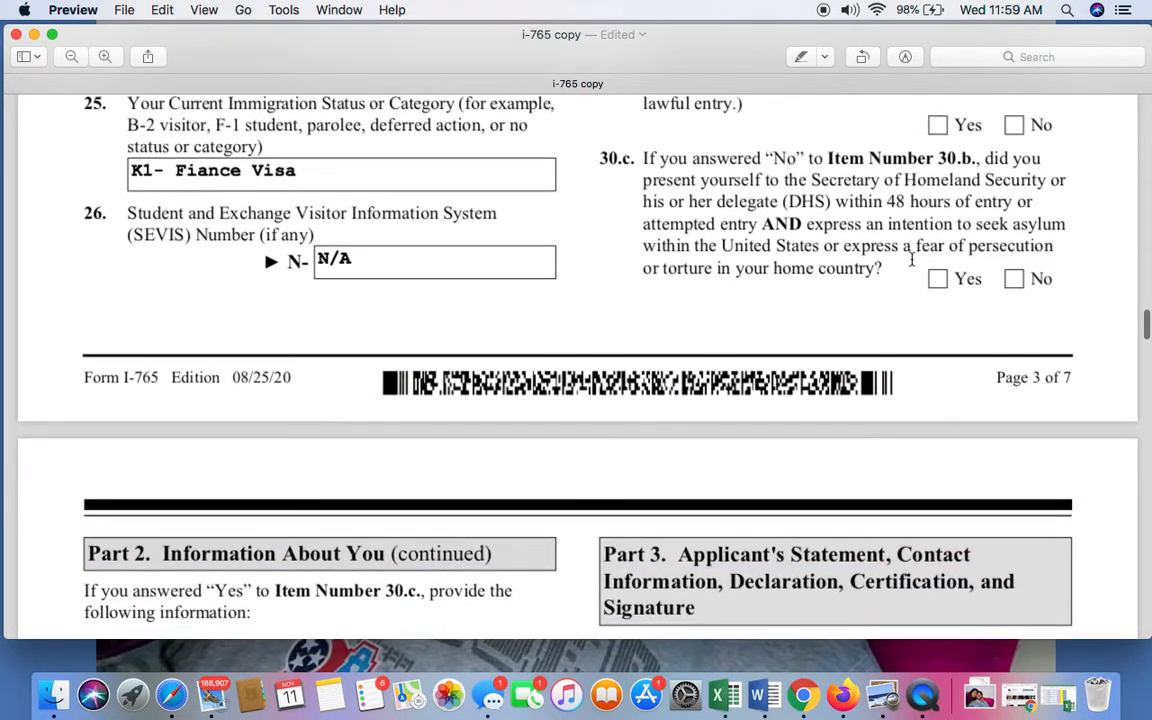
# Check the page 4 follow-up instruction for Item 30.c against the Item 30.c question on page 3.
pyautogui.scroll(-8, 911, 262)
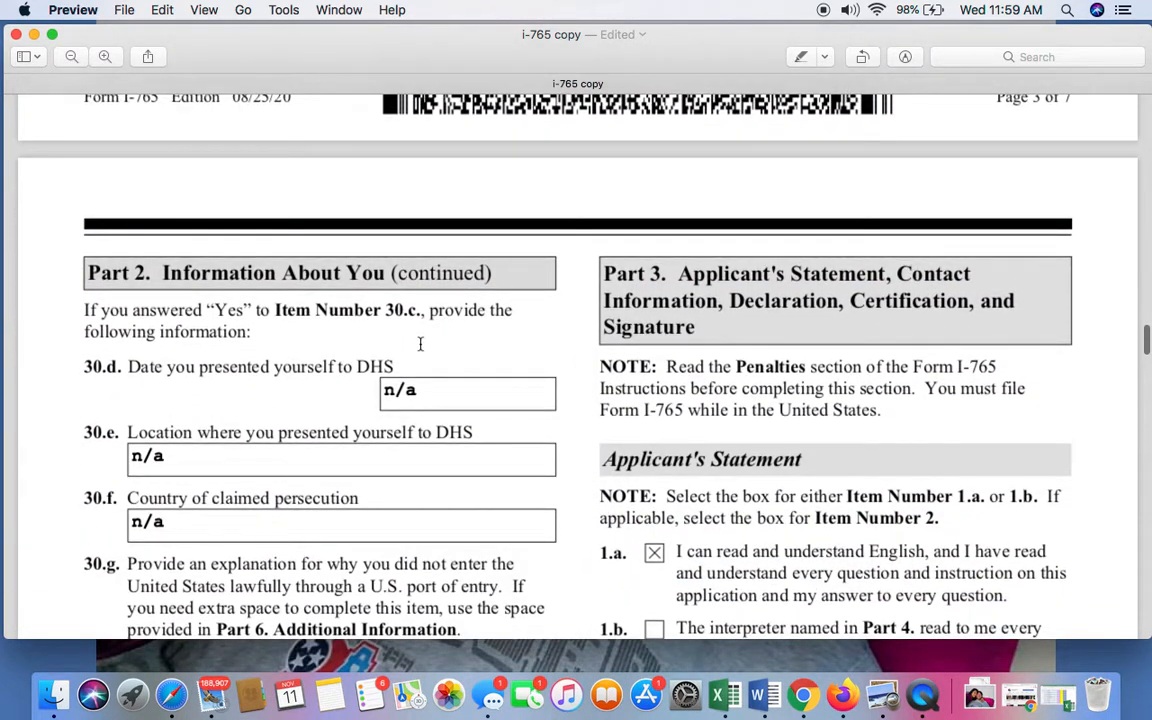
pyautogui.scroll(-2, 420, 344)
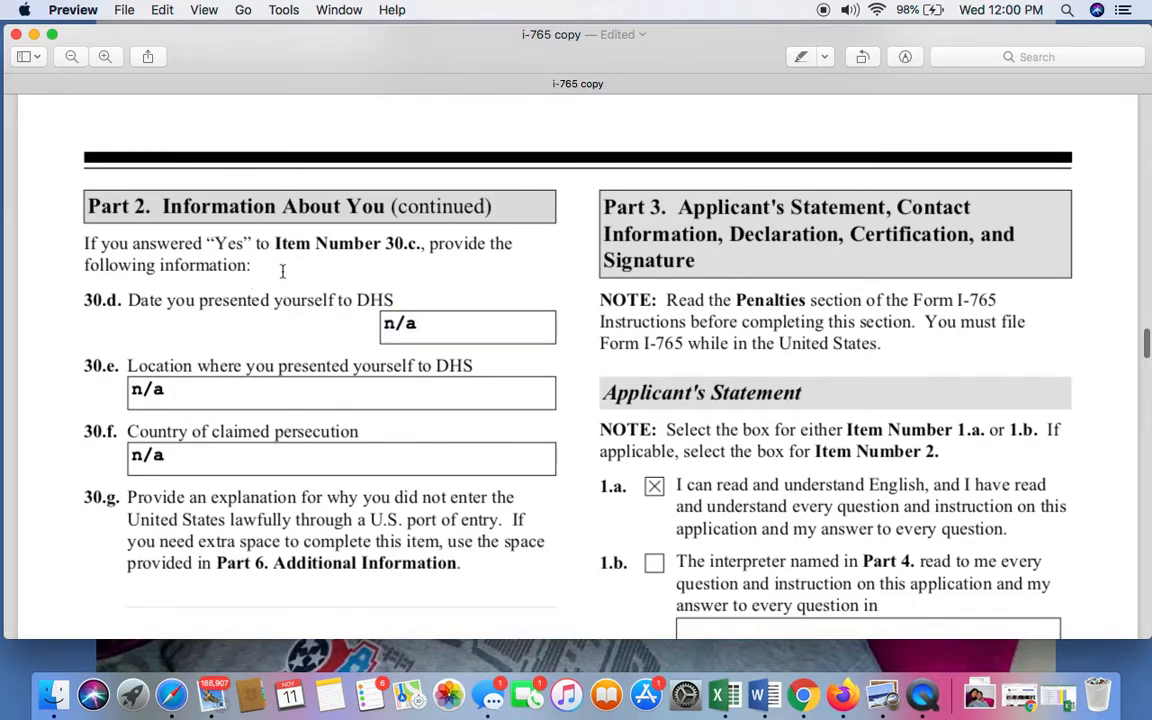
pyautogui.scroll(7, 405, 299)
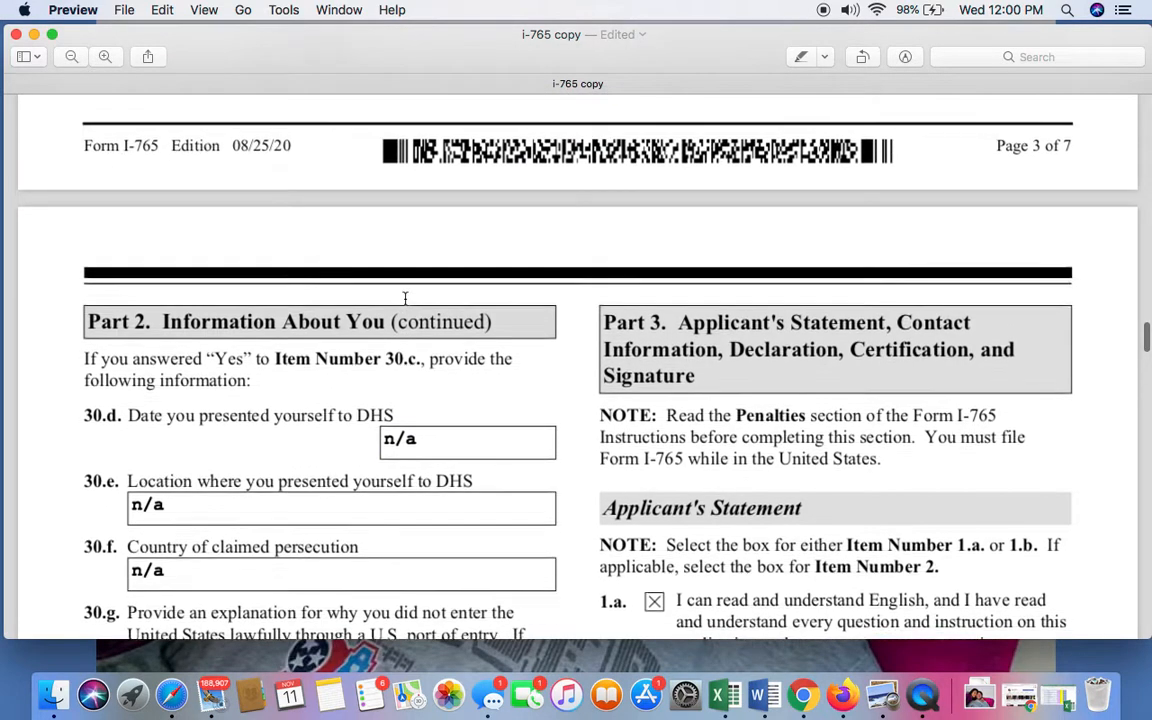
pyautogui.scroll(3, 405, 299)
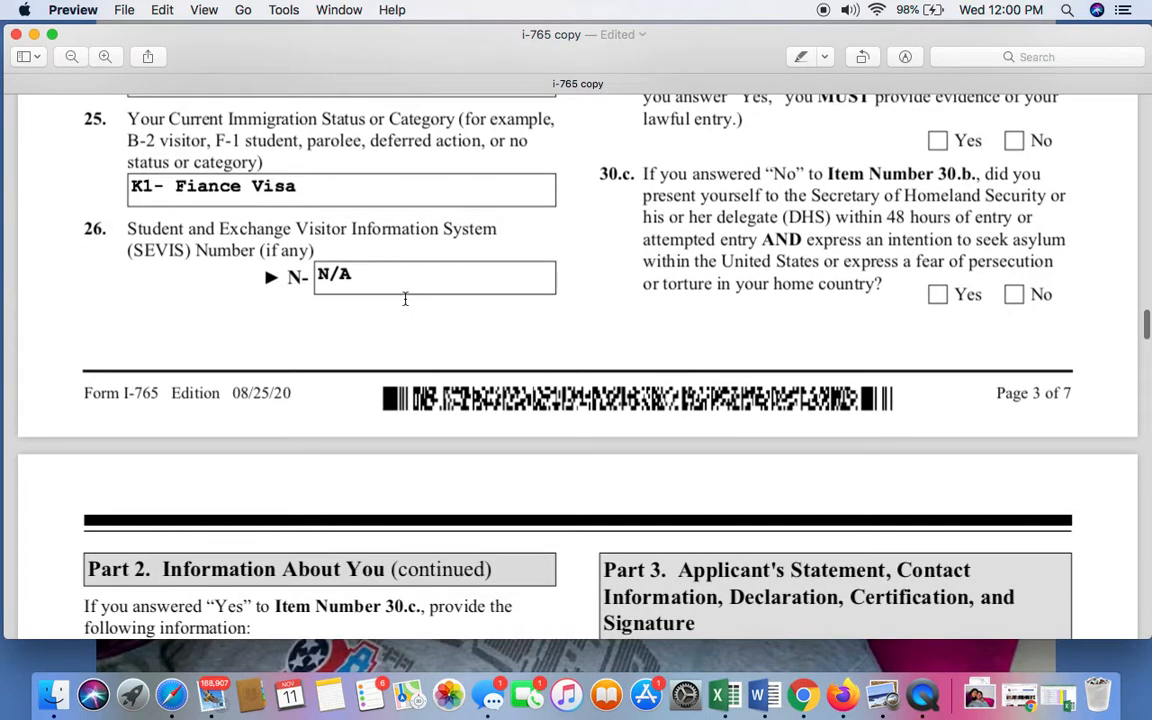
pyautogui.scroll(2, 405, 299)
pyautogui.scroll(-8, 805, 281)
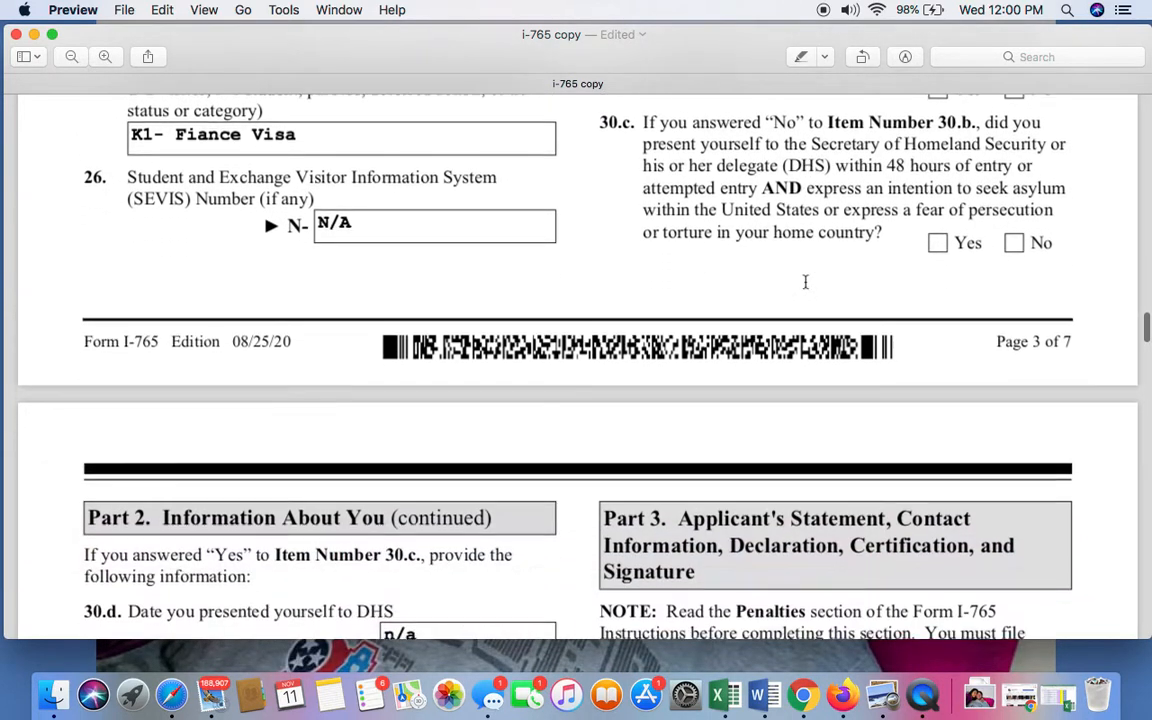
# Review the DHS presentation date, location, country of claimed persecution and explanation in Items 30.d to 30.g.
pyautogui.scroll(-1, 805, 281)
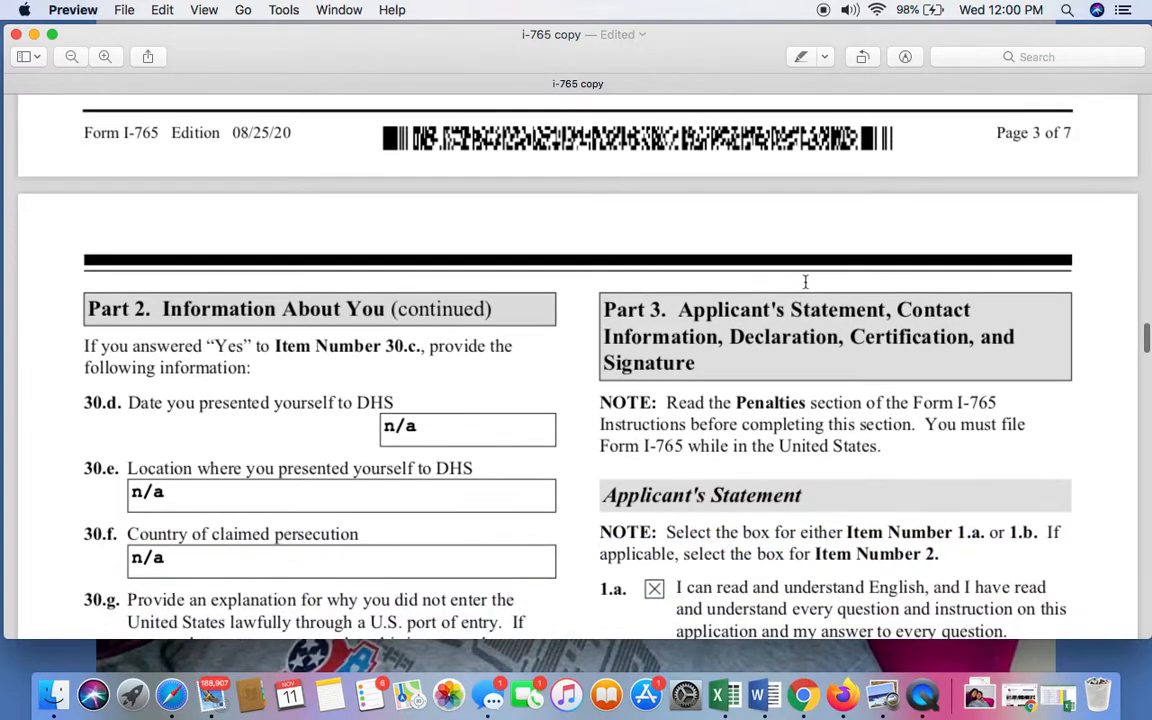
pyautogui.scroll(-2, 417, 329)
pyautogui.scroll(-1, 416, 327)
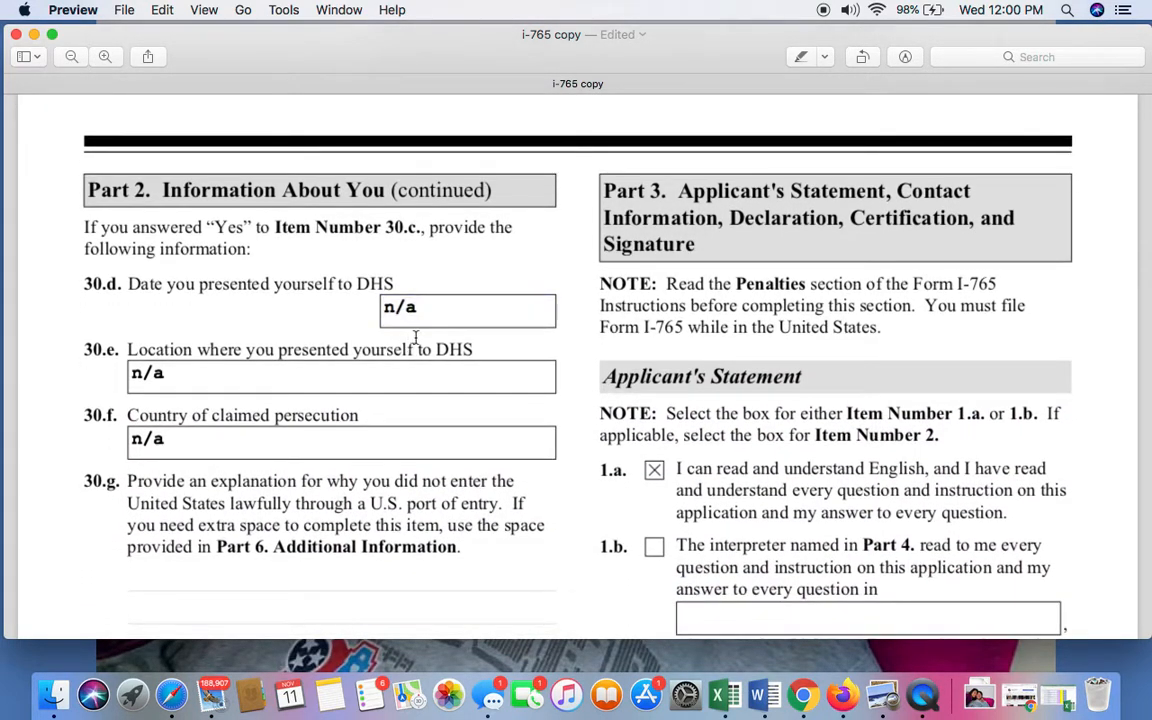
pyautogui.scroll(-1, 416, 337)
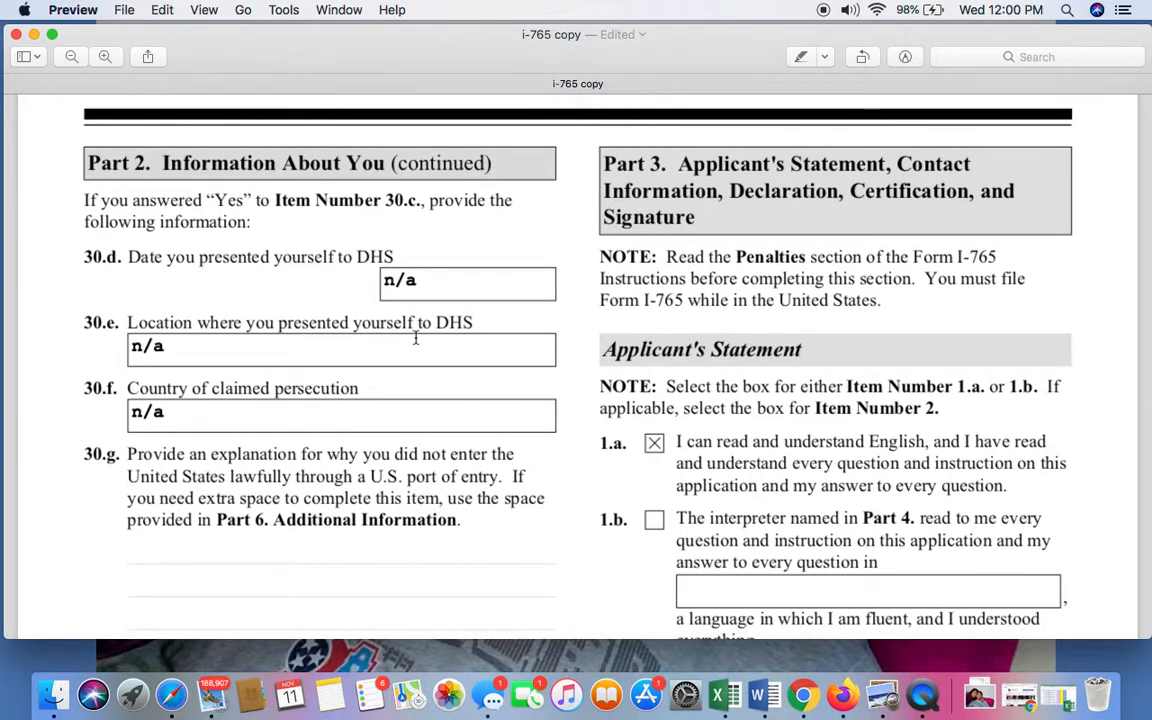
pyautogui.scroll(-3, 416, 290)
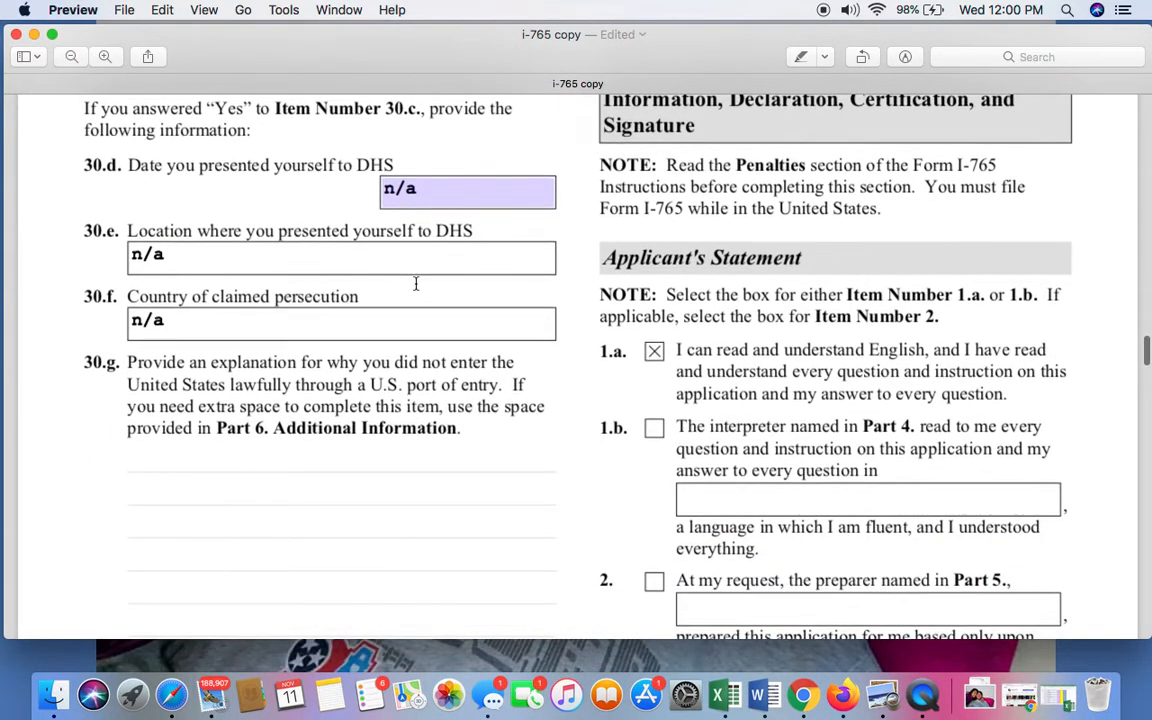
pyautogui.scroll(-1, 416, 284)
pyautogui.scroll(-8, 296, 302)
# Examine the (c)(35) and (c)(36) receipt number field in Item 31.a and the arrest question in Item 31.b.
pyautogui.scroll(-10, 296, 302)
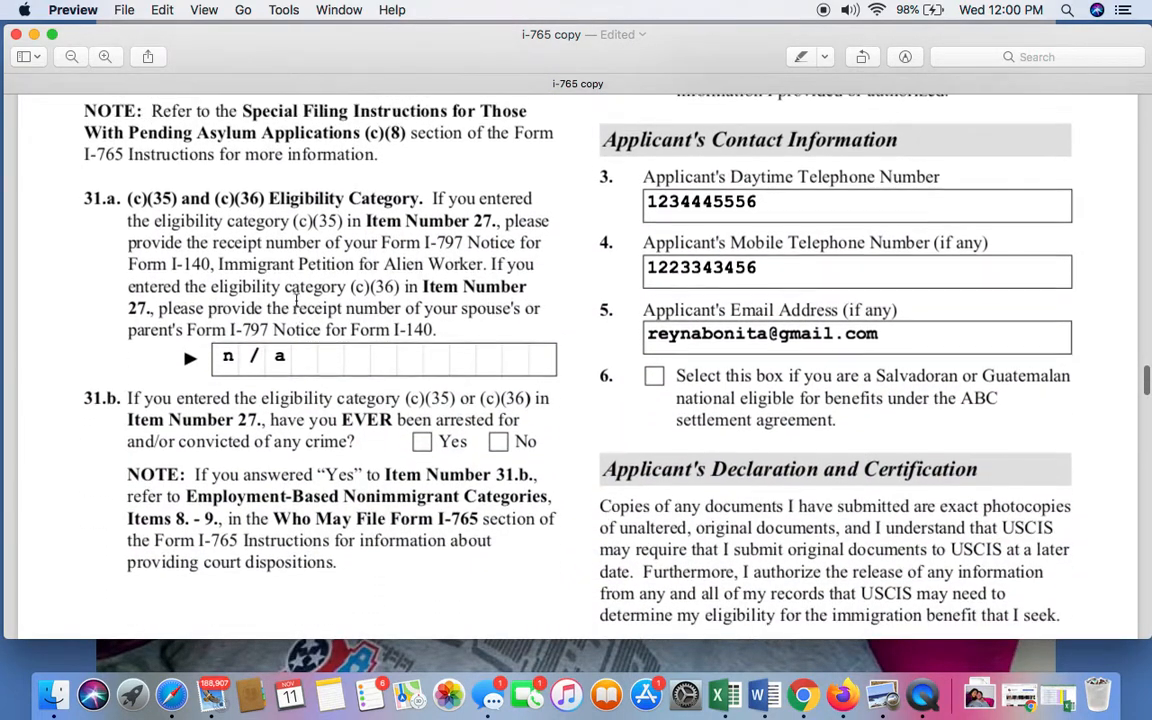
pyautogui.scroll(1, 296, 303)
pyautogui.scroll(1, 251, 196)
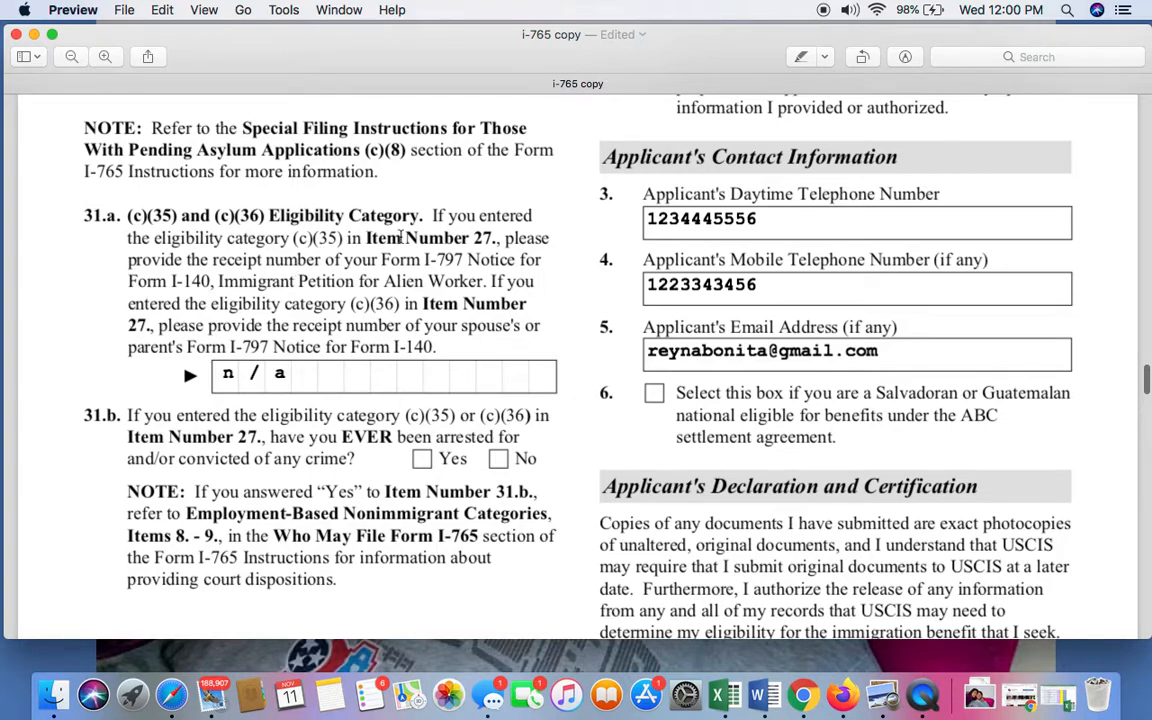
pyautogui.click(308, 374)
pyautogui.scroll(-5, 308, 386)
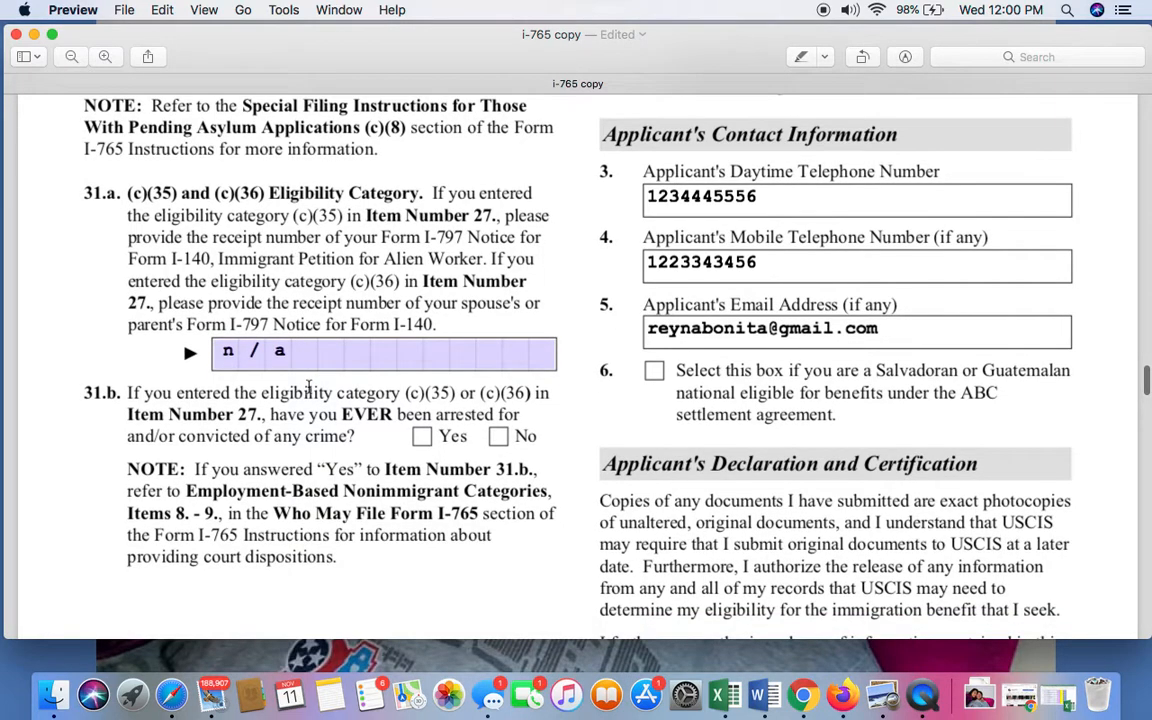
pyautogui.scroll(1, 308, 386)
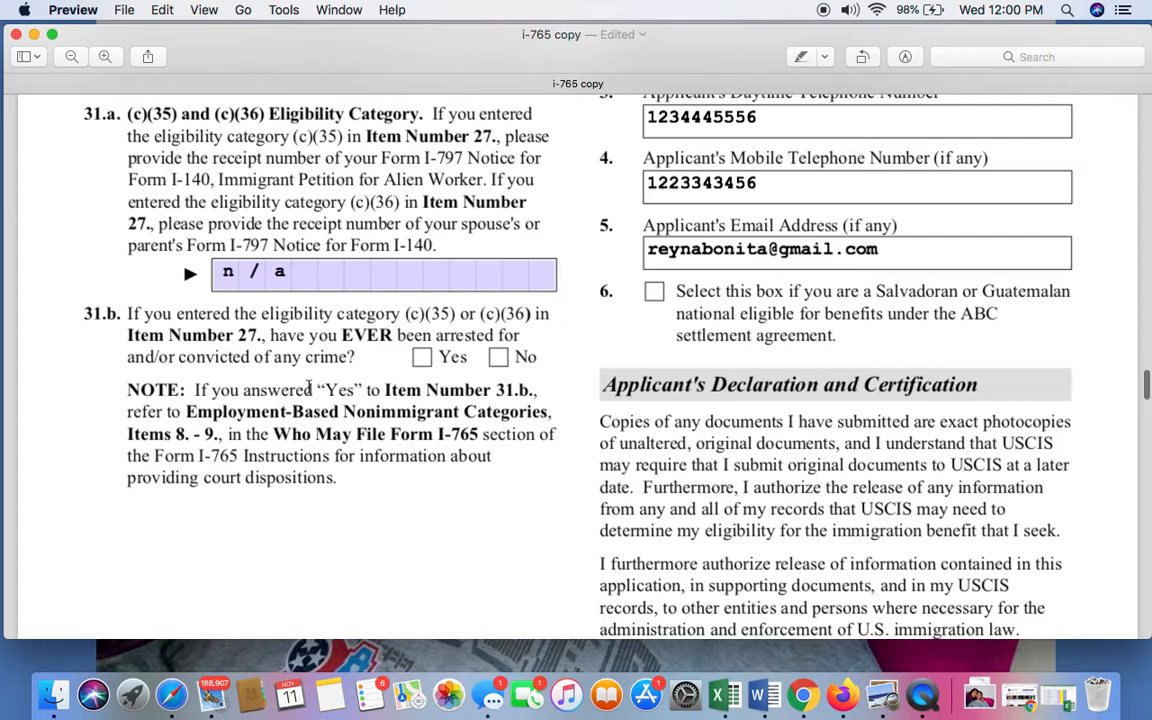
pyautogui.click(309, 386)
pyautogui.scroll(-1, 310, 363)
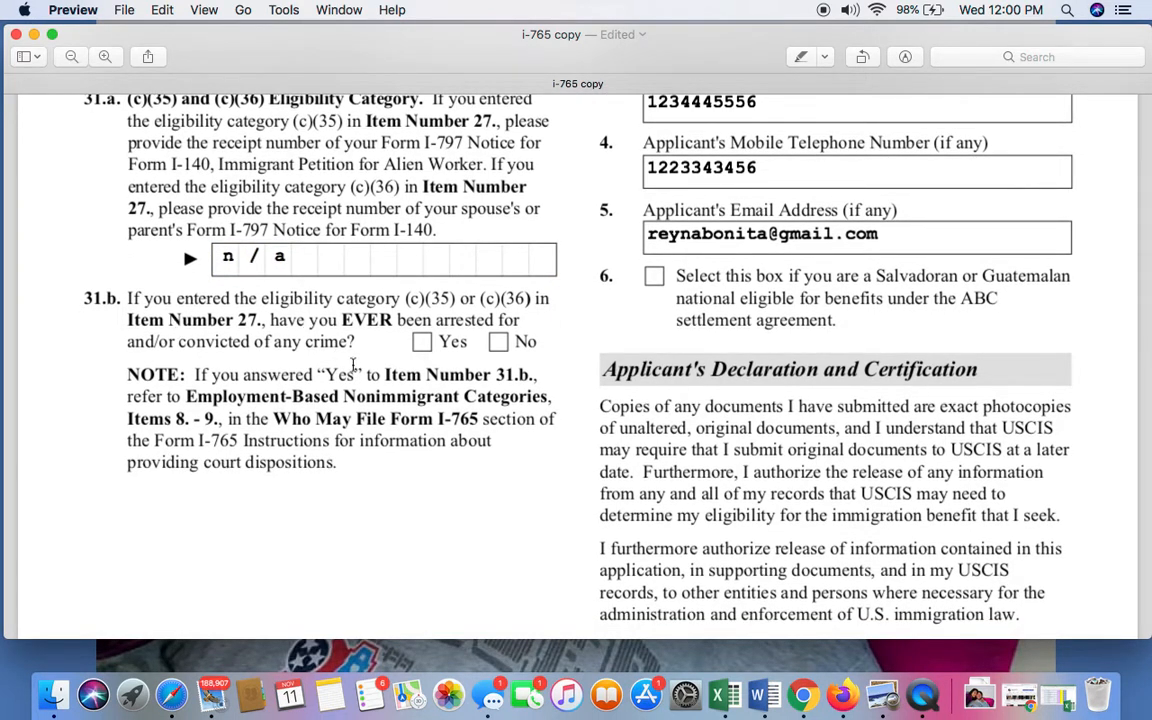
# Go back to the start of Part 3 on page 4 and read its note on penalties and filing.
pyautogui.scroll(12, 352, 365)
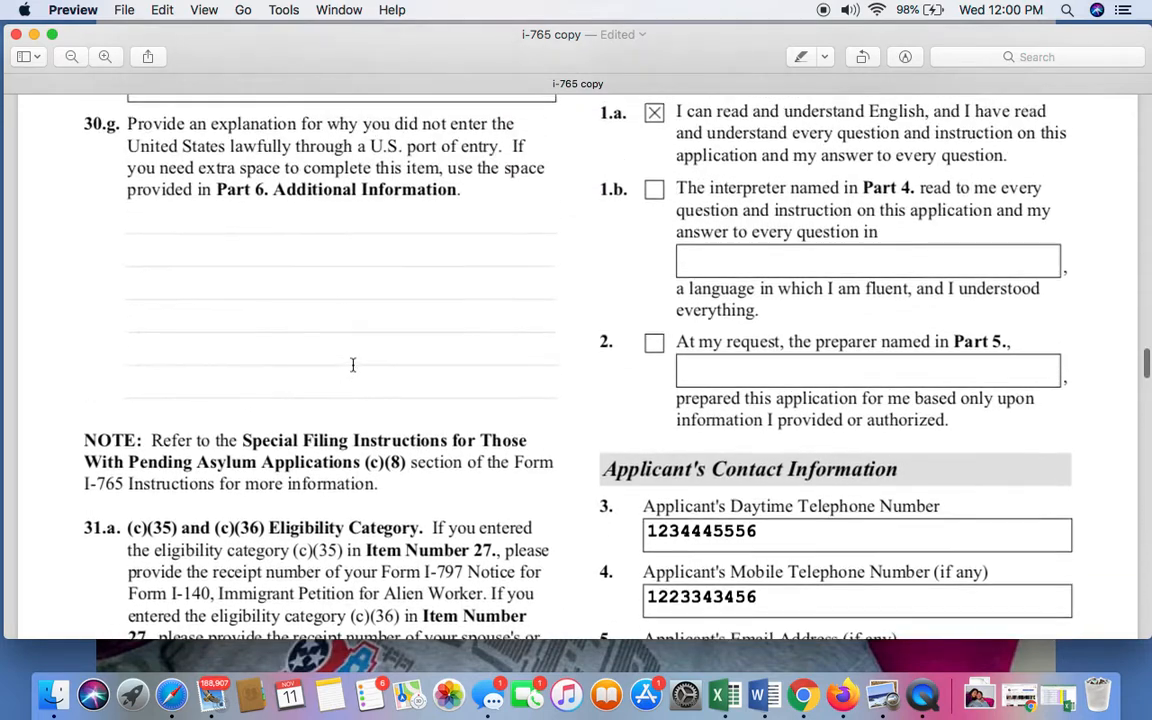
pyautogui.scroll(5, 352, 365)
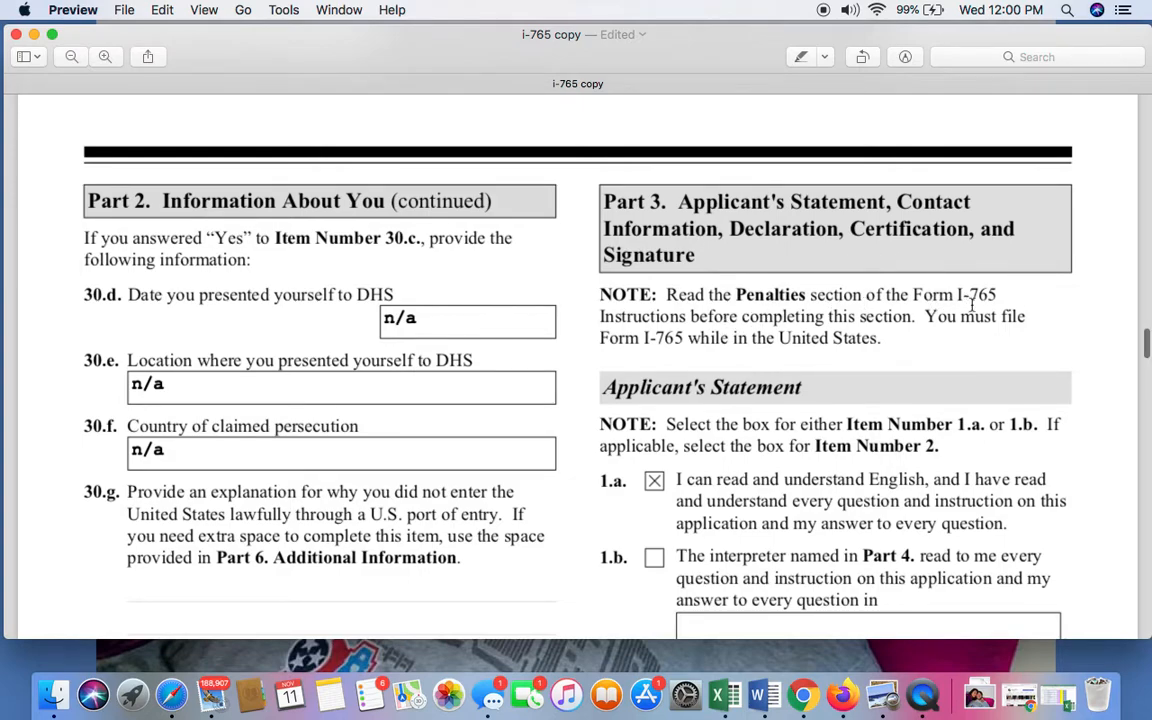
pyautogui.scroll(-2, 971, 304)
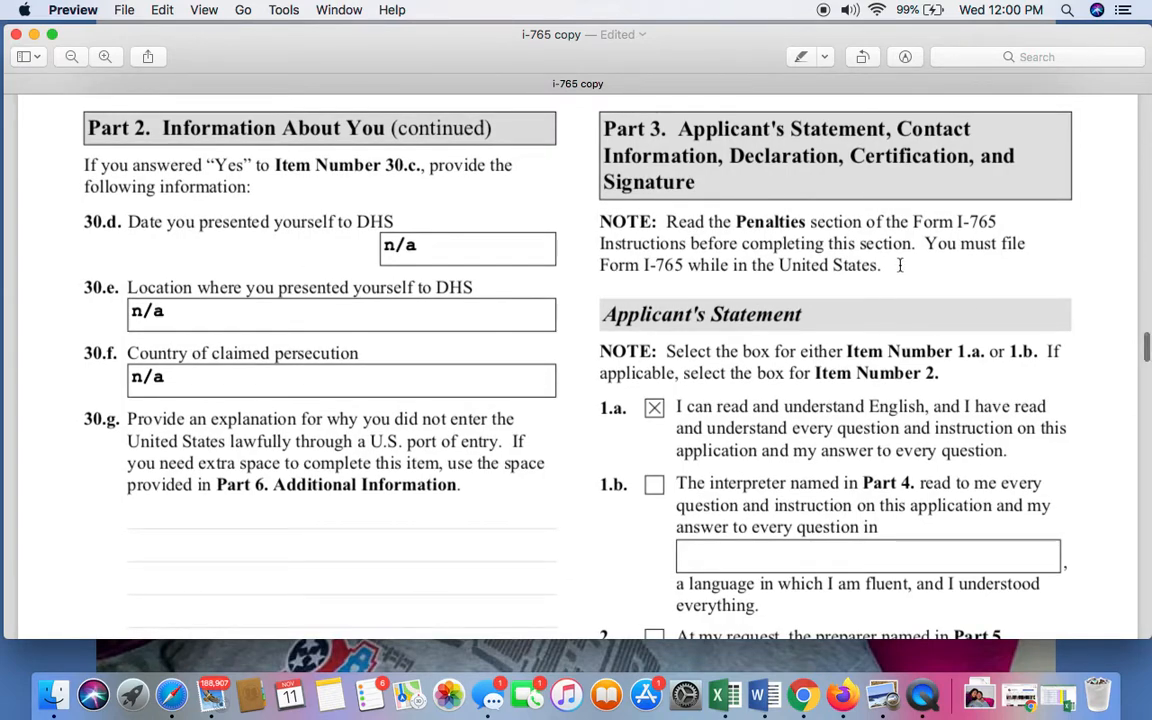
pyautogui.scroll(-1, 847, 279)
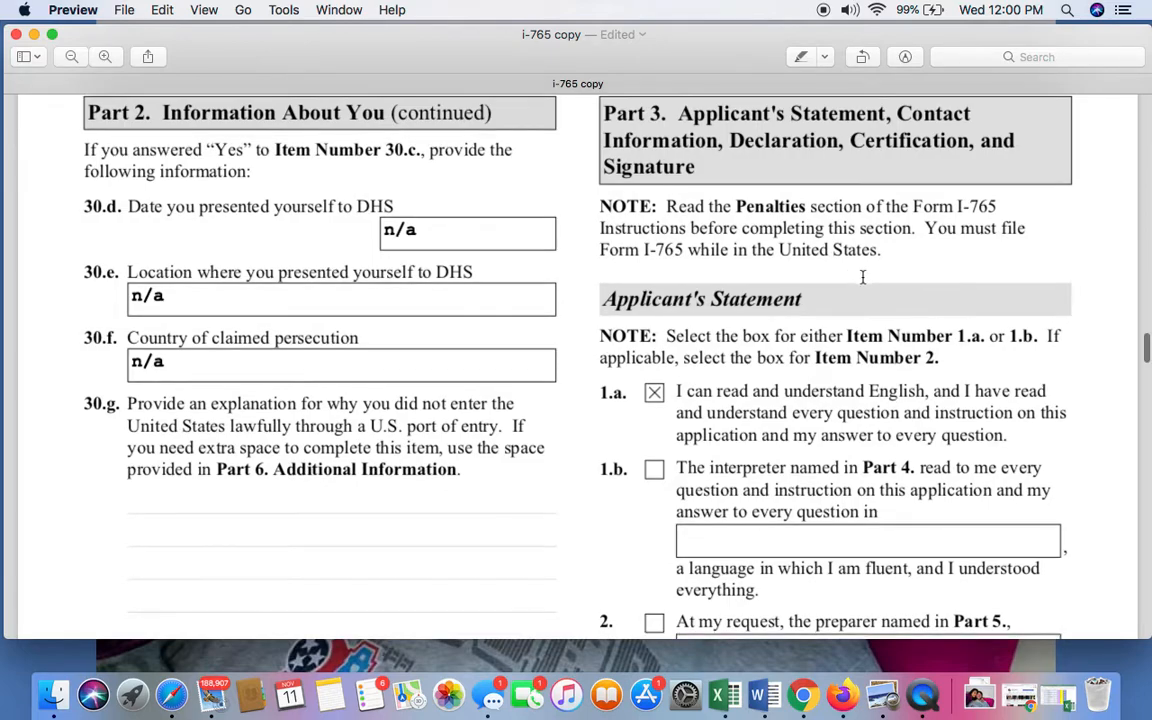
# Review the Applicant's Statement choices for English, interpreter and preparer in Items 1.a, 1.b and 2.
pyautogui.scroll(-5, 862, 277)
pyautogui.scroll(-3, 862, 277)
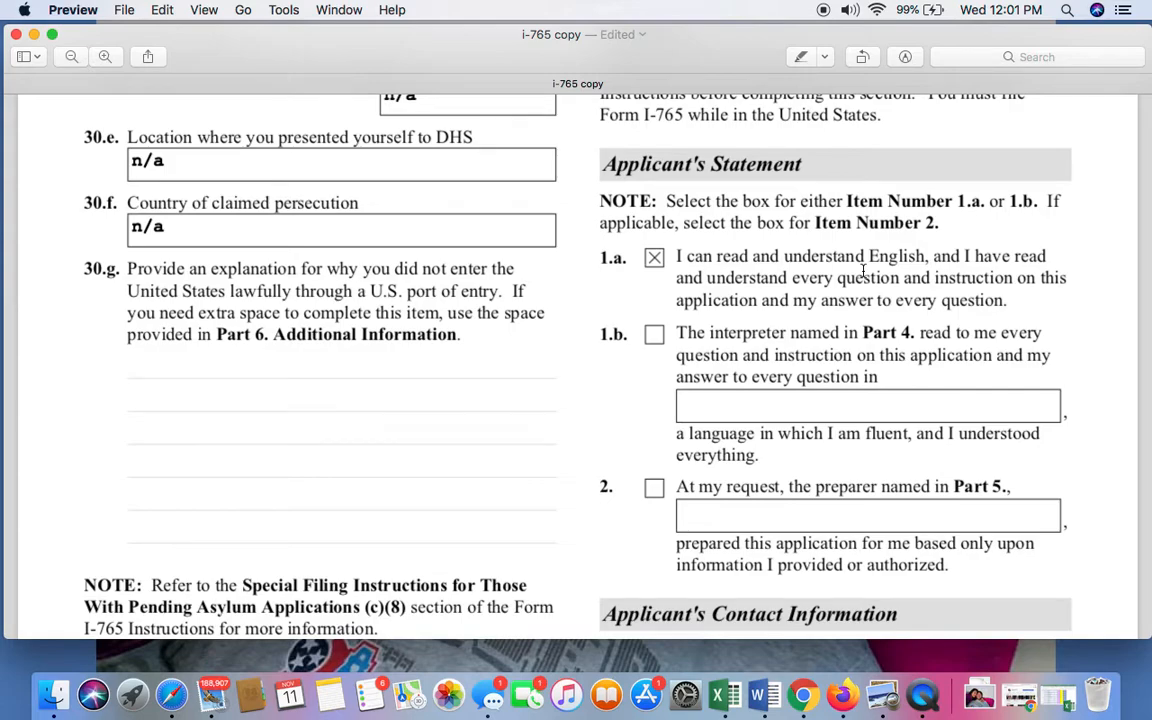
pyautogui.scroll(-1, 862, 270)
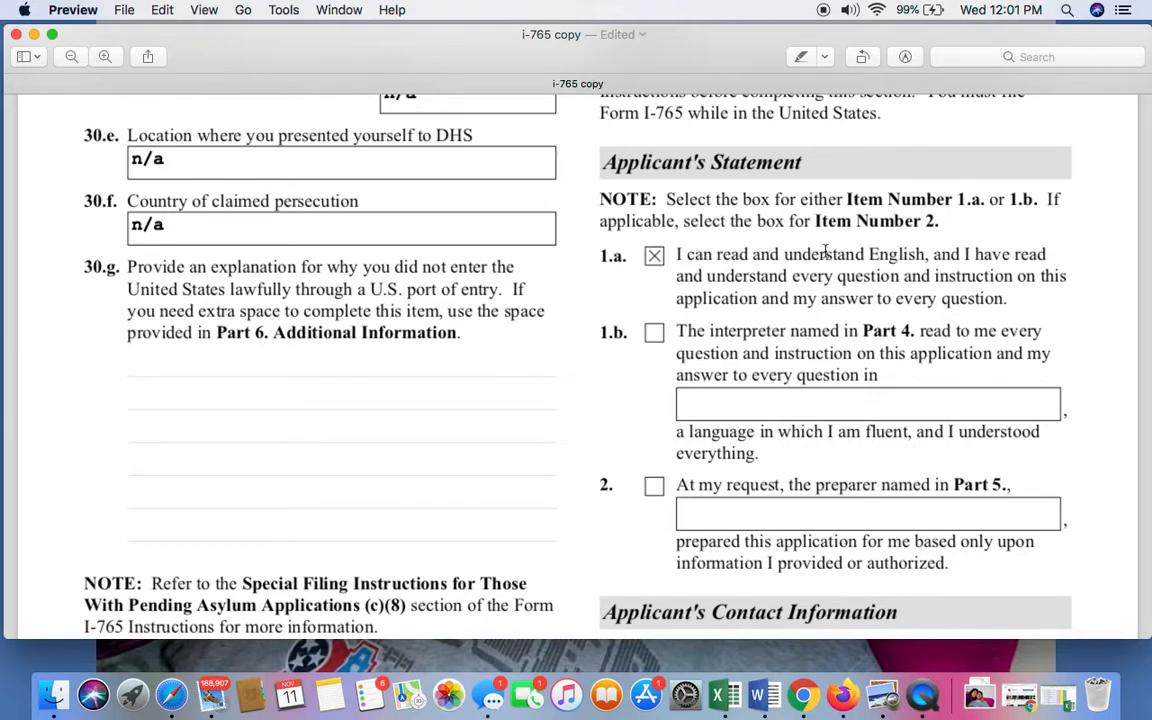
pyautogui.scroll(-3, 906, 256)
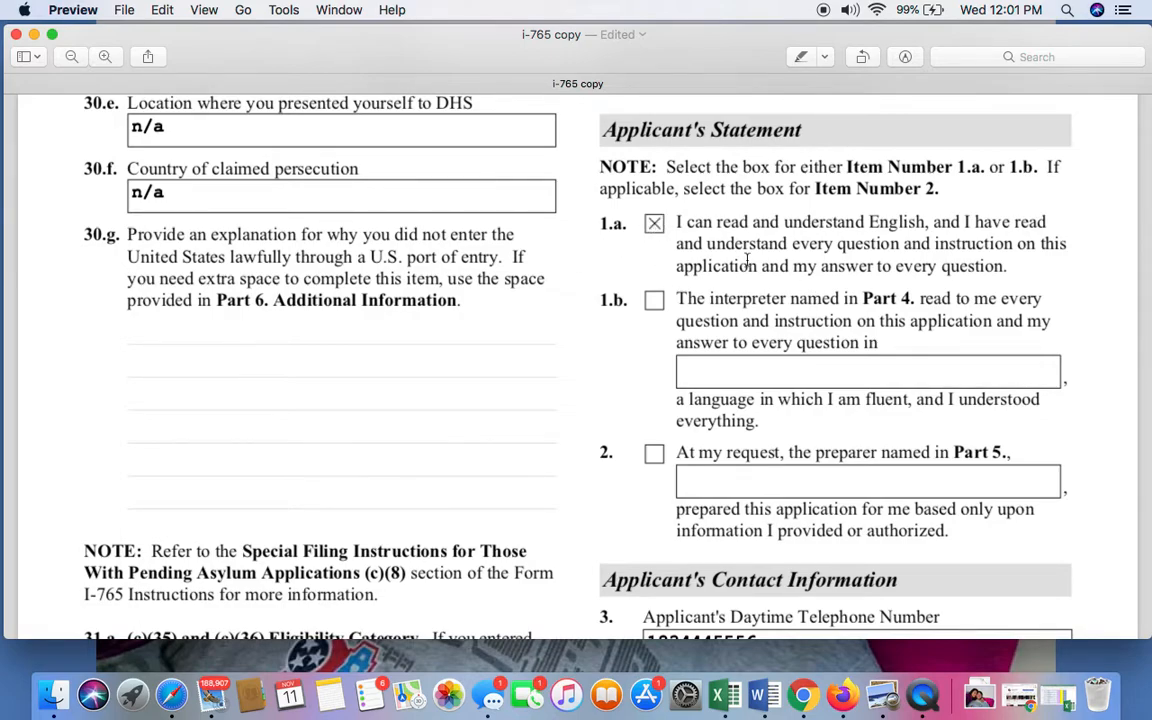
pyautogui.scroll(-3, 776, 275)
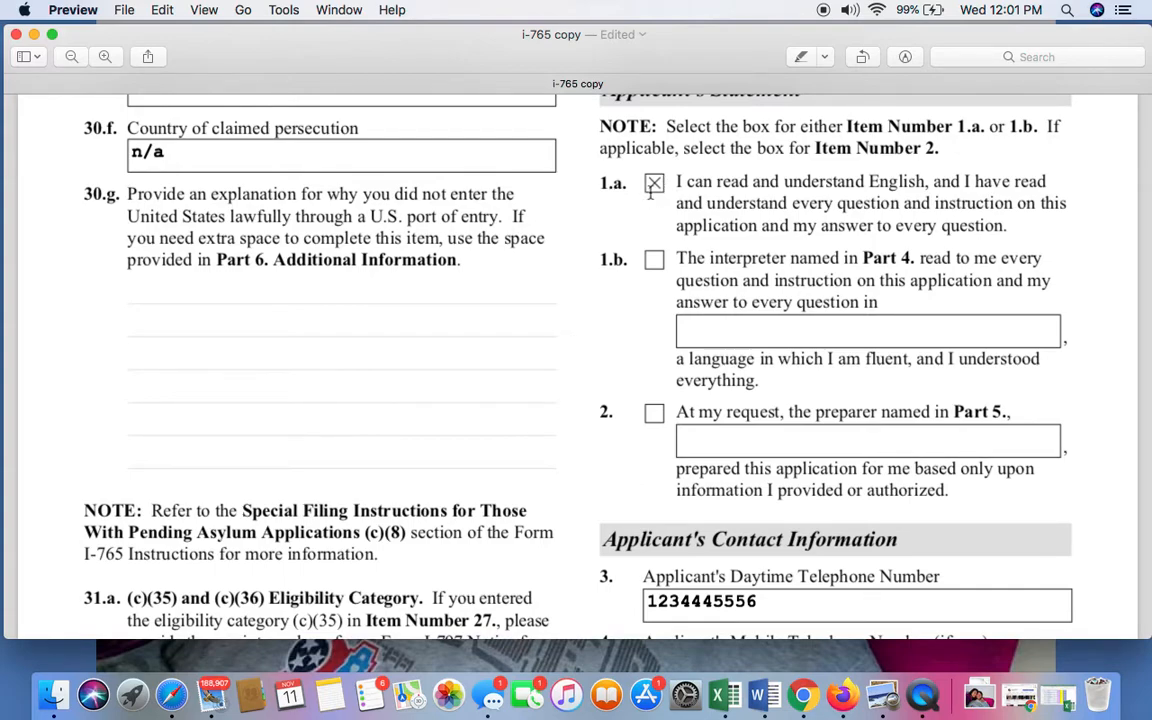
pyautogui.scroll(-10, 651, 192)
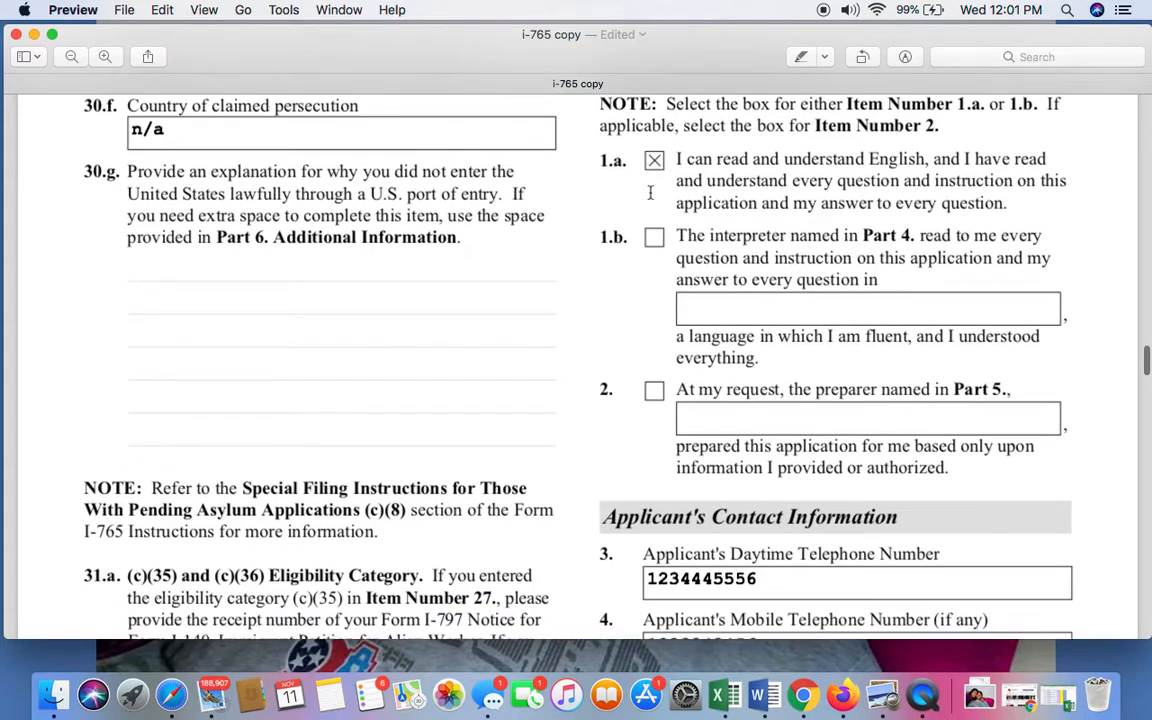
# Review the applicant's daytime and mobile telephone numbers in Items 3 and 4 of the contact information.
pyautogui.scroll(-2, 650, 192)
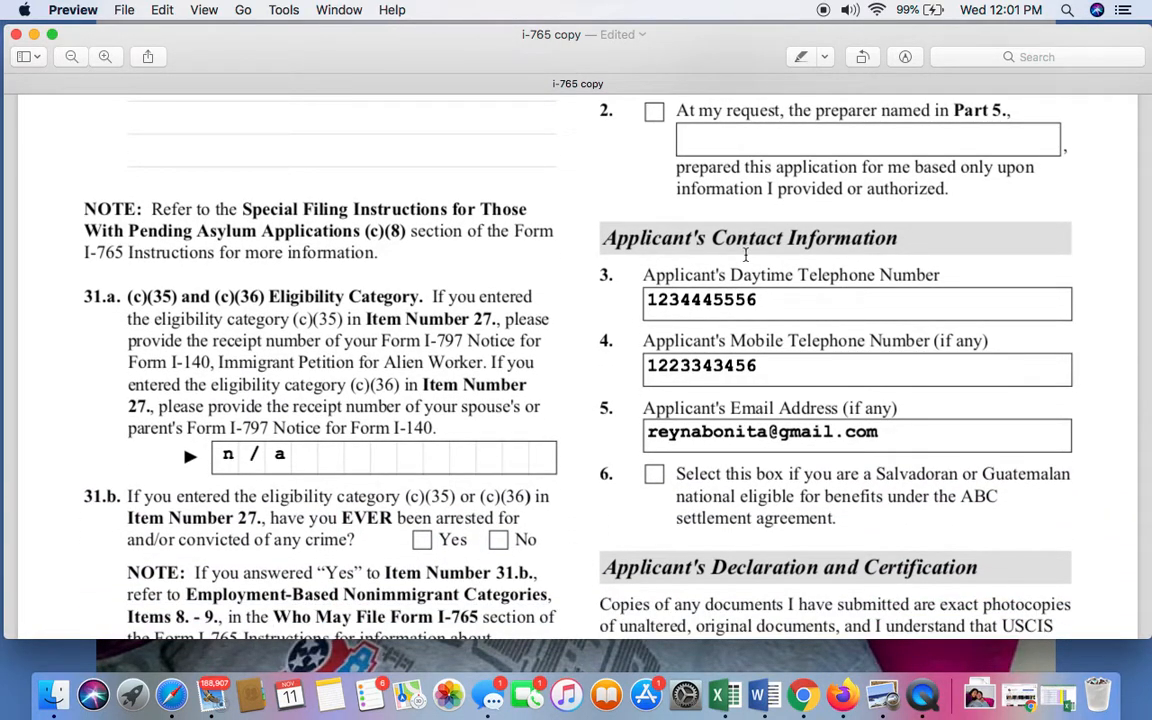
pyautogui.scroll(-2, 884, 288)
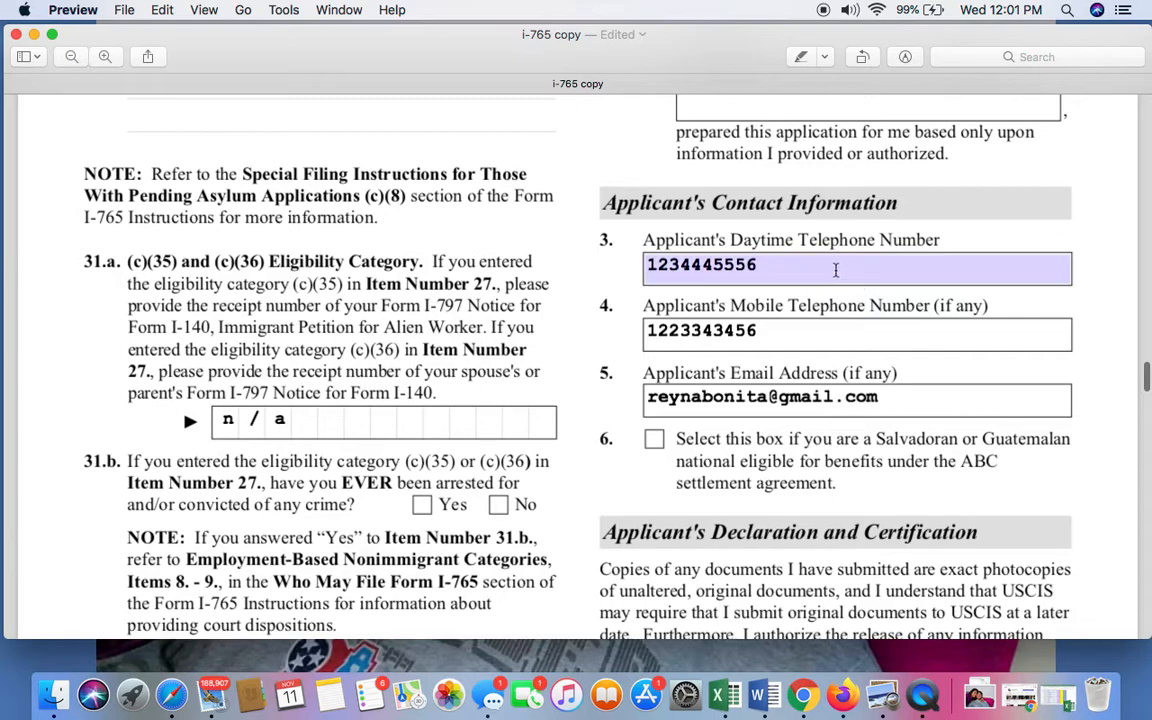
pyautogui.click(835, 270)
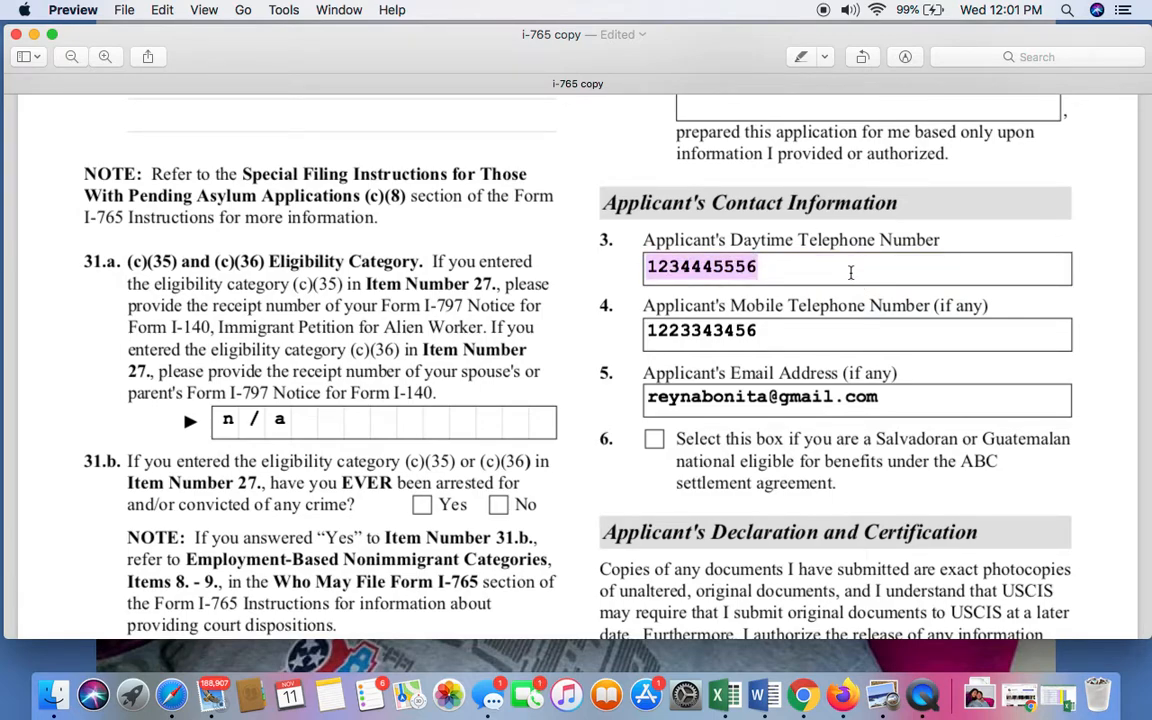
pyautogui.doubleClick(787, 337)
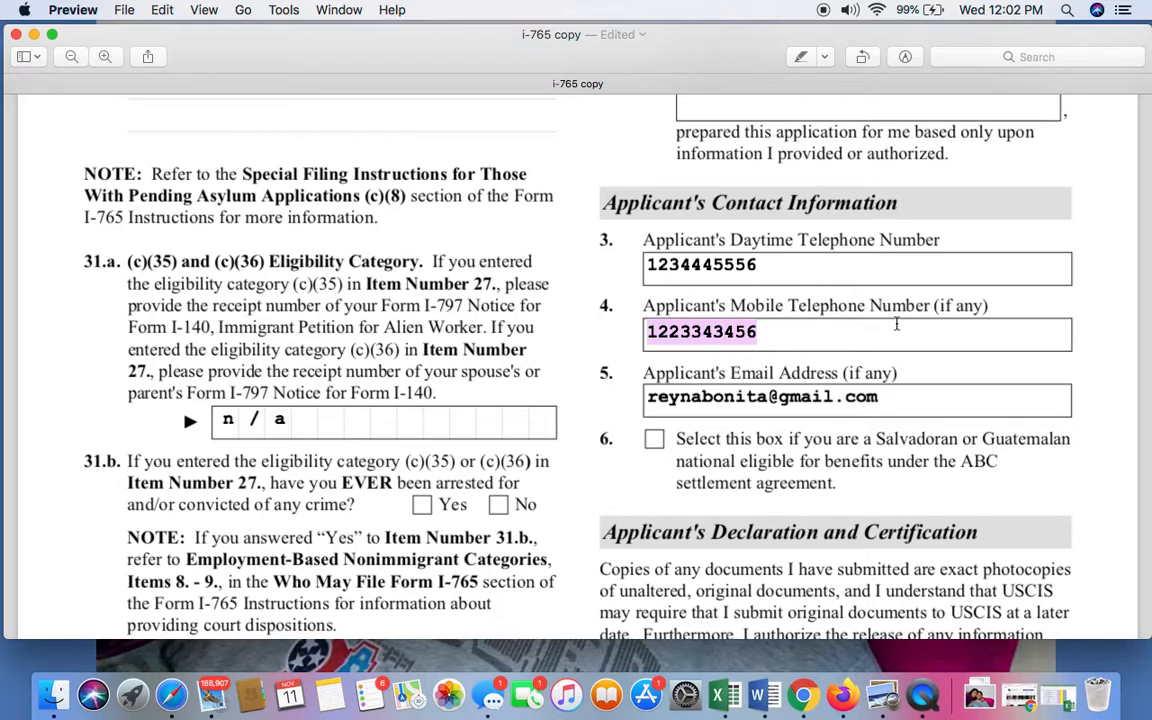
# Review the applicant's email address in Item 5 and the Salvadoran or Guatemalan ABC settlement checkbox in Item 6.
pyautogui.click(866, 395)
pyautogui.scroll(-1, 938, 398)
pyautogui.scroll(-2, 938, 398)
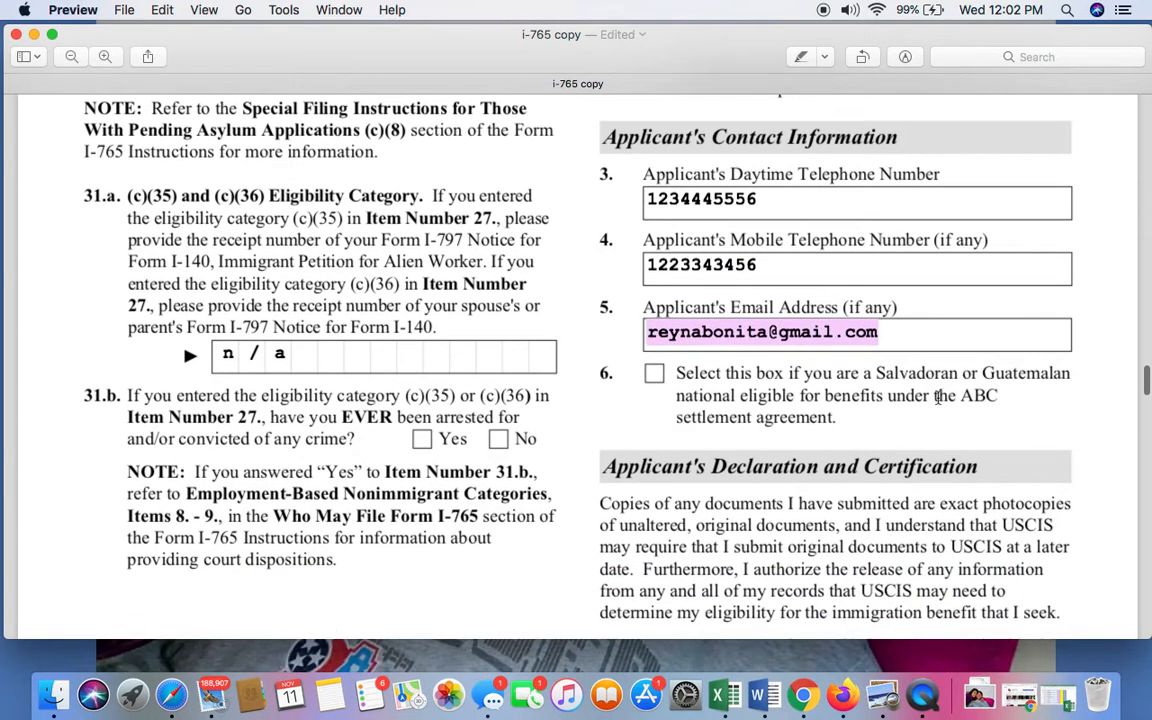
pyautogui.click(918, 344)
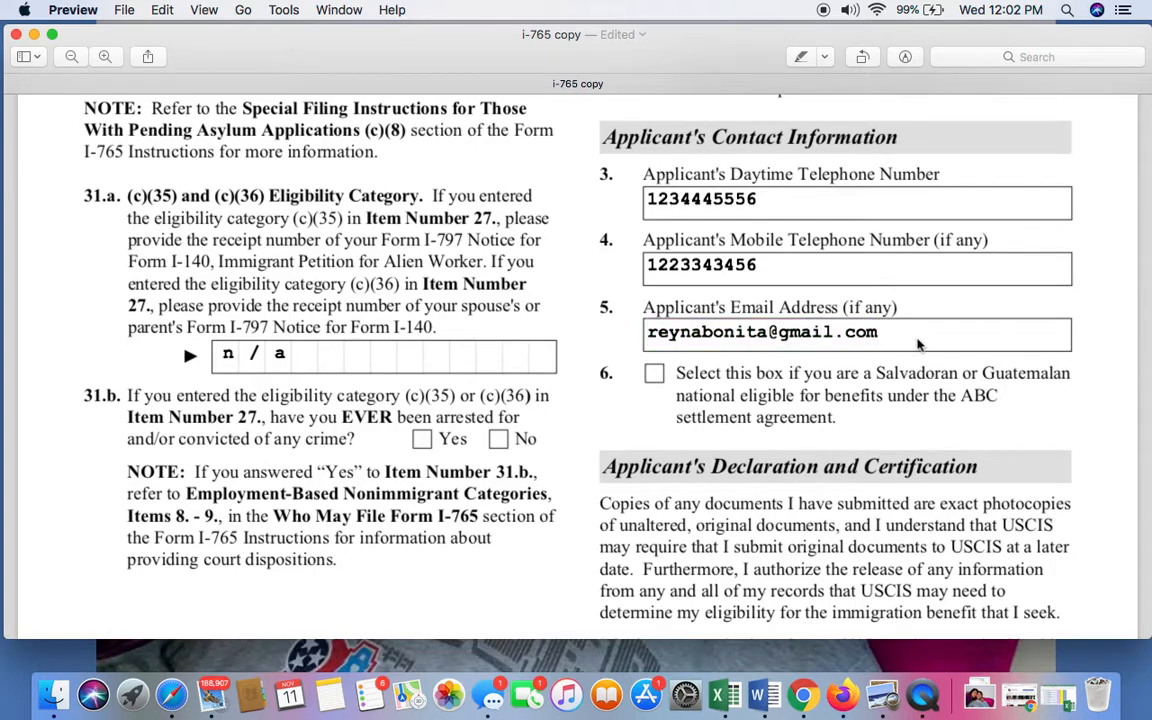
# Recheck the (c)(35) and (c)(36) eligibility category wording in Items 31.a and 31.b on page 4.
pyautogui.scroll(3, 517, 200)
pyautogui.scroll(-4, 517, 200)
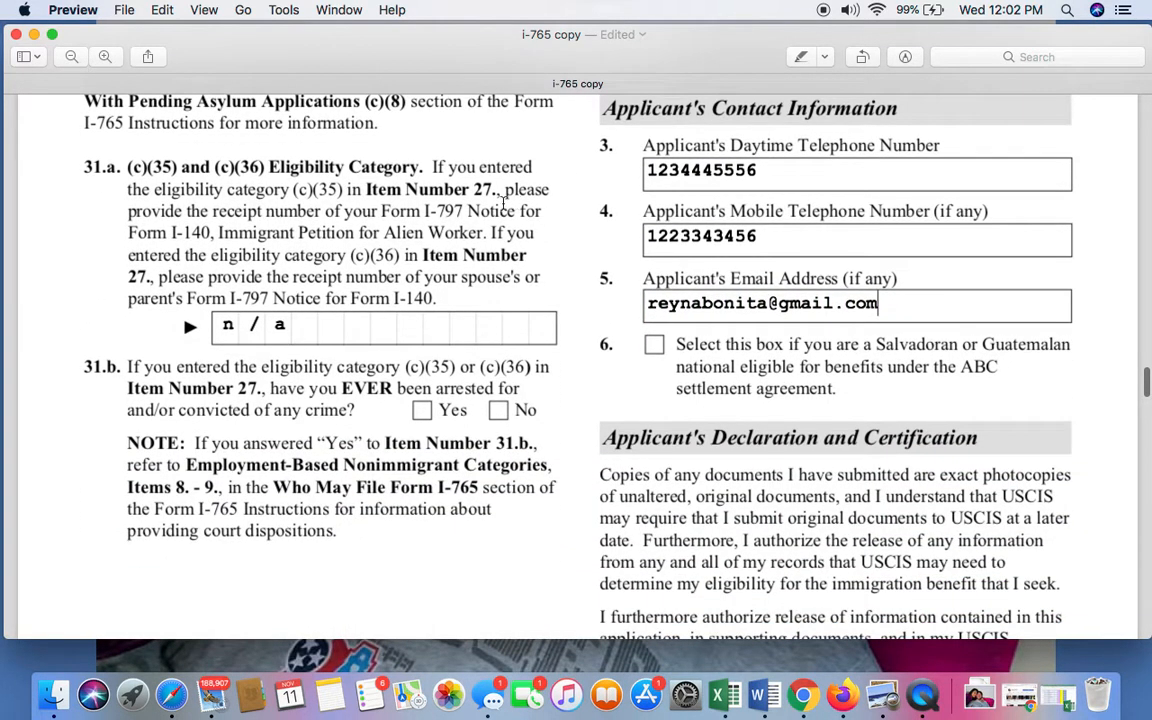
pyautogui.scroll(3, 517, 200)
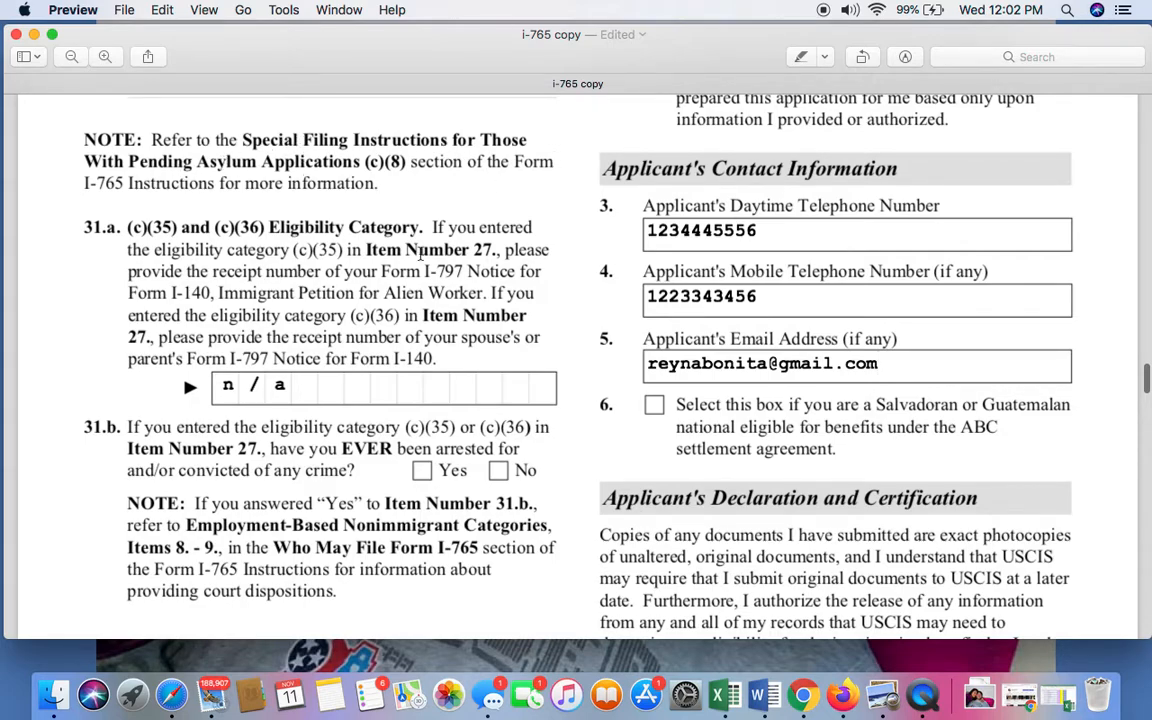
pyautogui.scroll(-3, 378, 228)
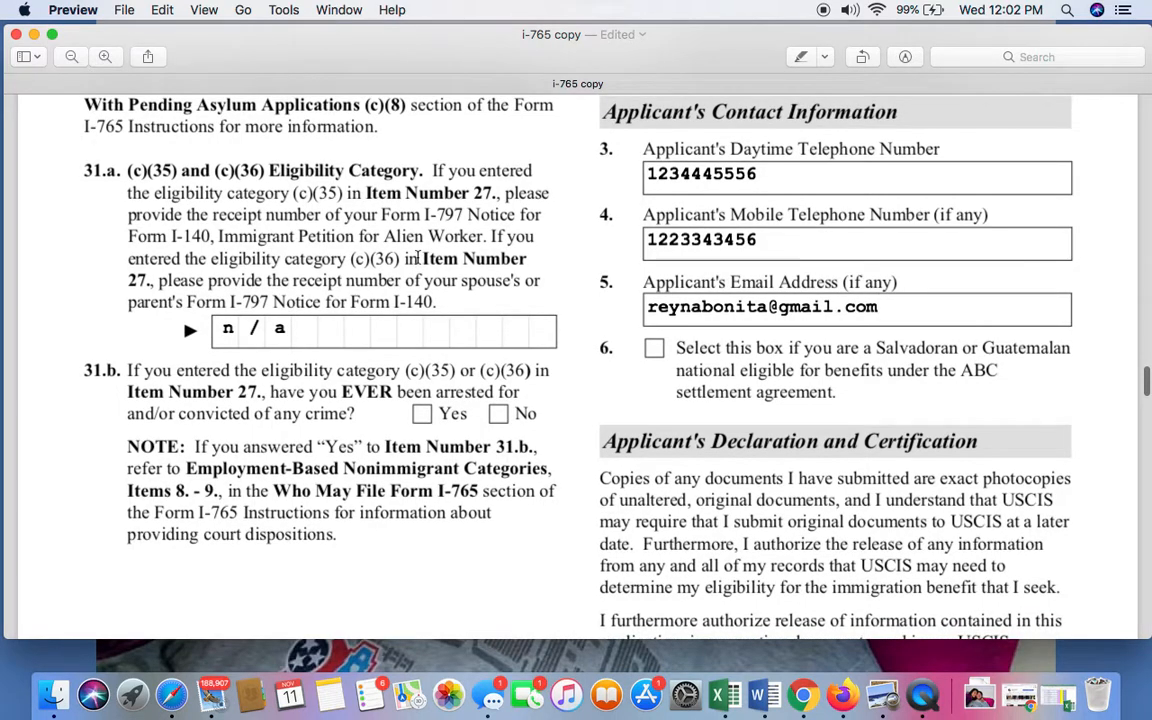
pyautogui.scroll(8, 300, 300)
pyautogui.scroll(-11, 280, 348)
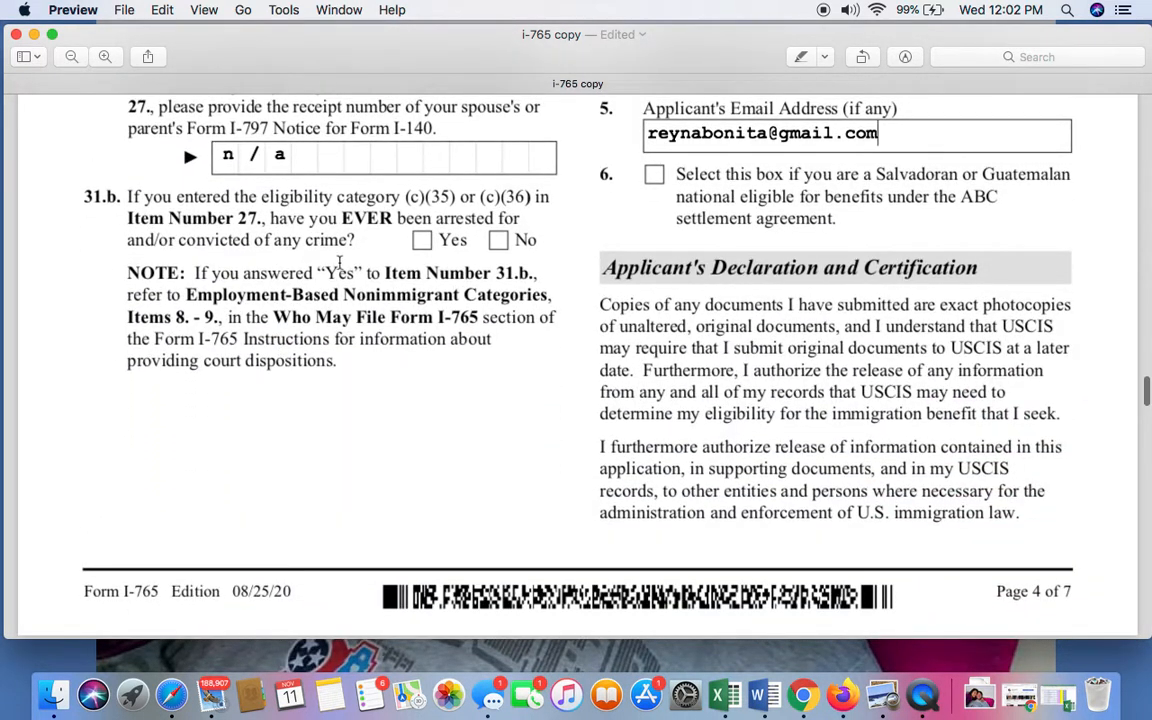
# Read the Applicant's Declaration and Certification on page 4 about document copies and the release of information.
pyautogui.scroll(-2, 440, 300)
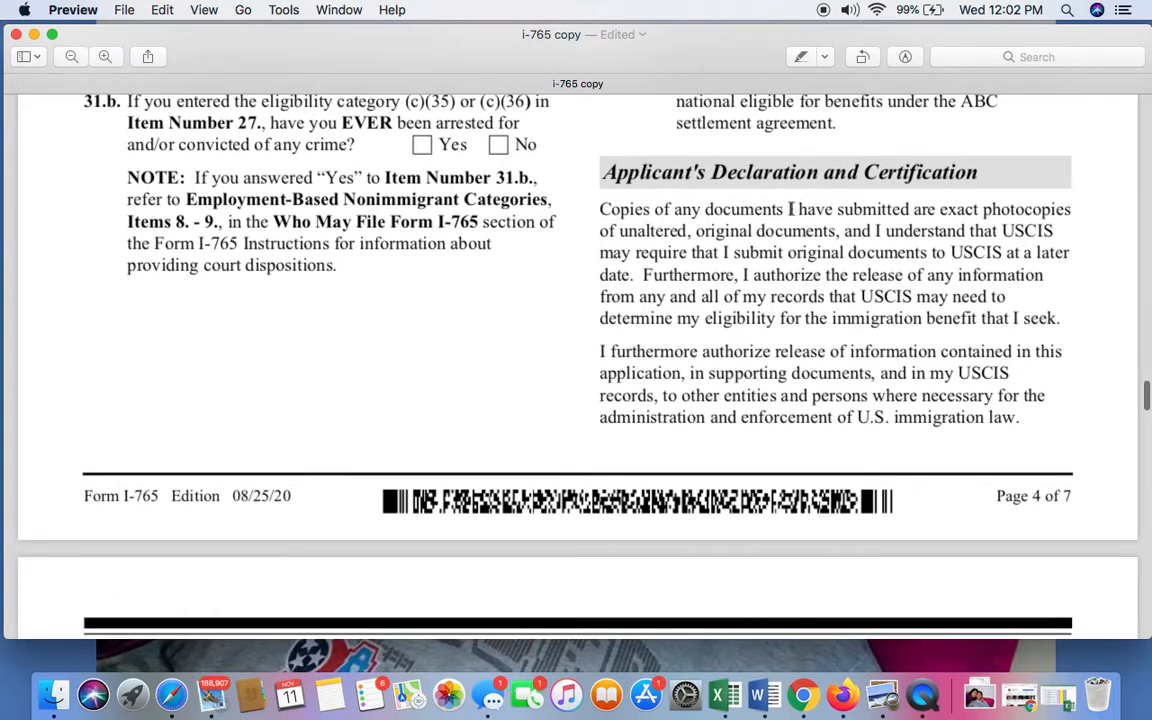
pyautogui.scroll(-1, 681, 255)
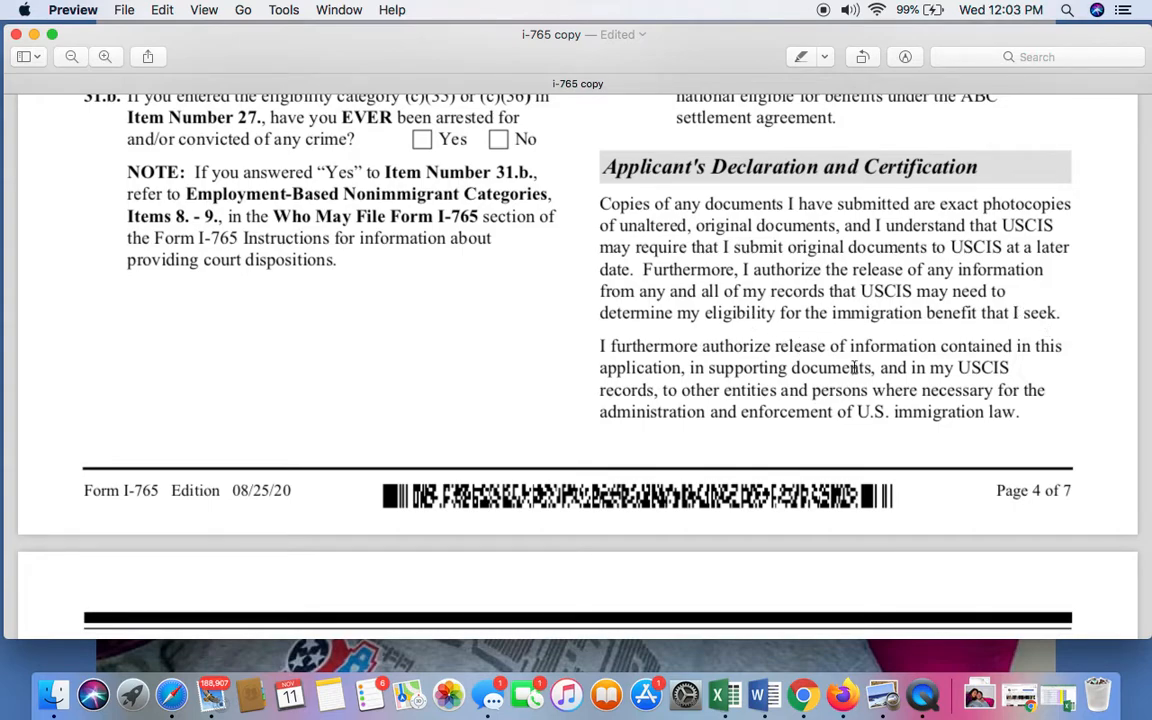
pyautogui.scroll(-2, 839, 377)
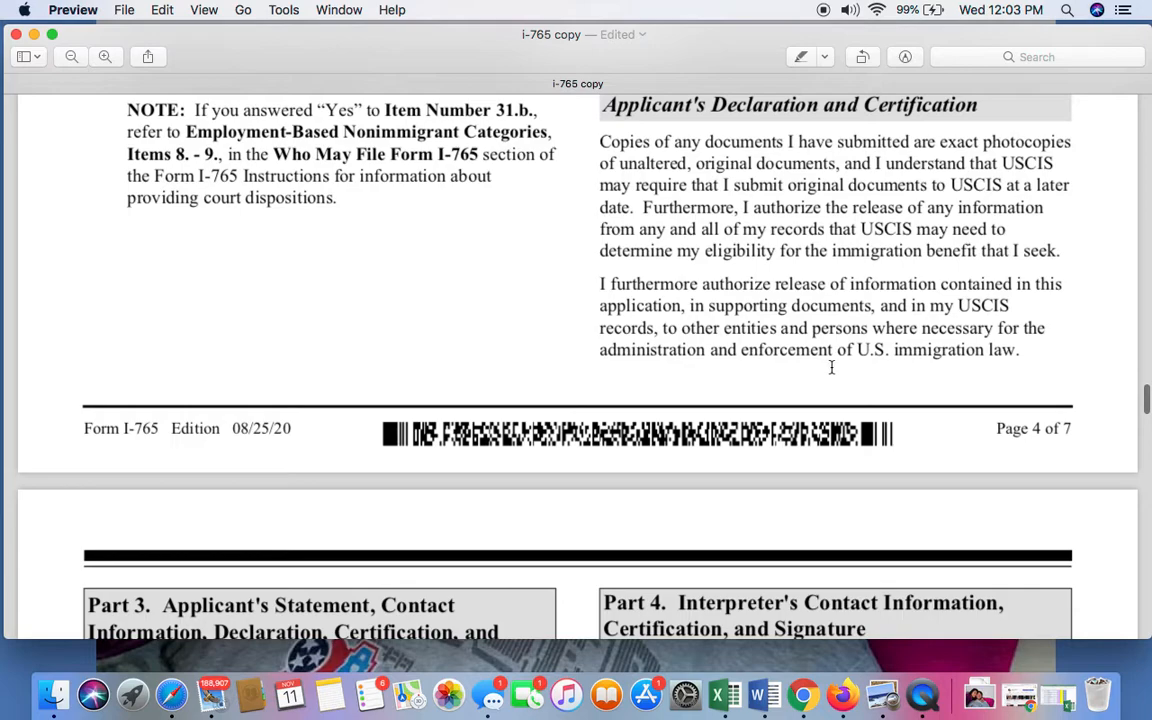
pyautogui.scroll(-1, 831, 367)
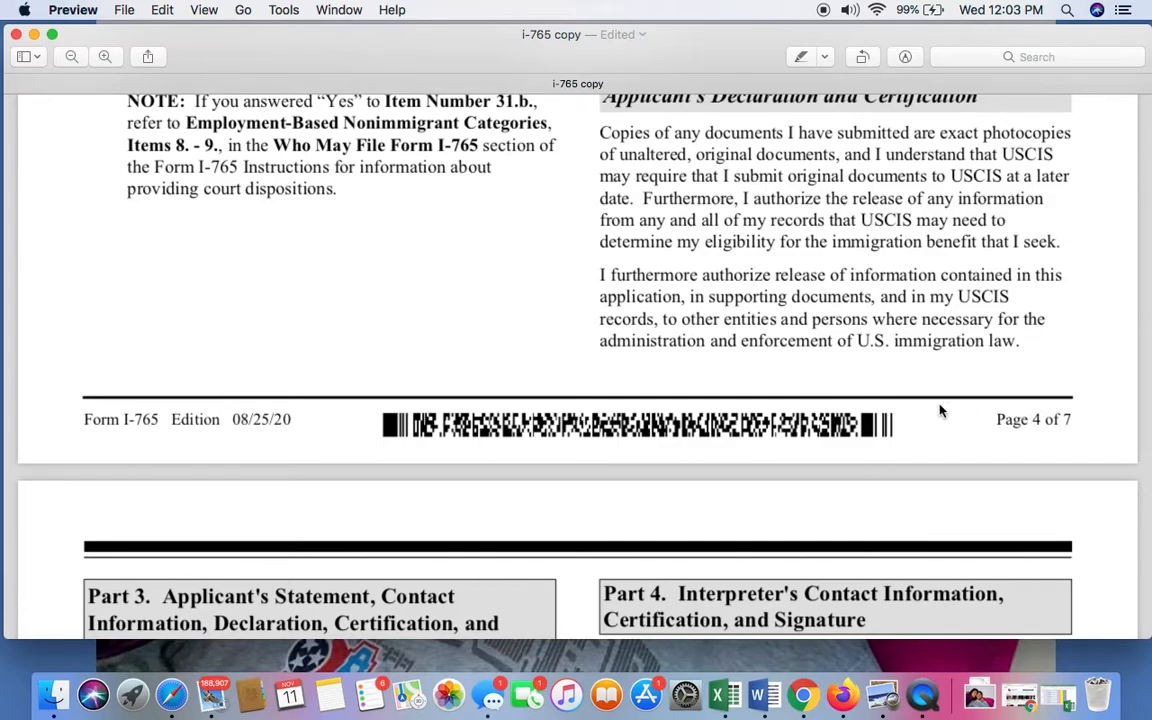
pyautogui.scroll(-1, 940, 410)
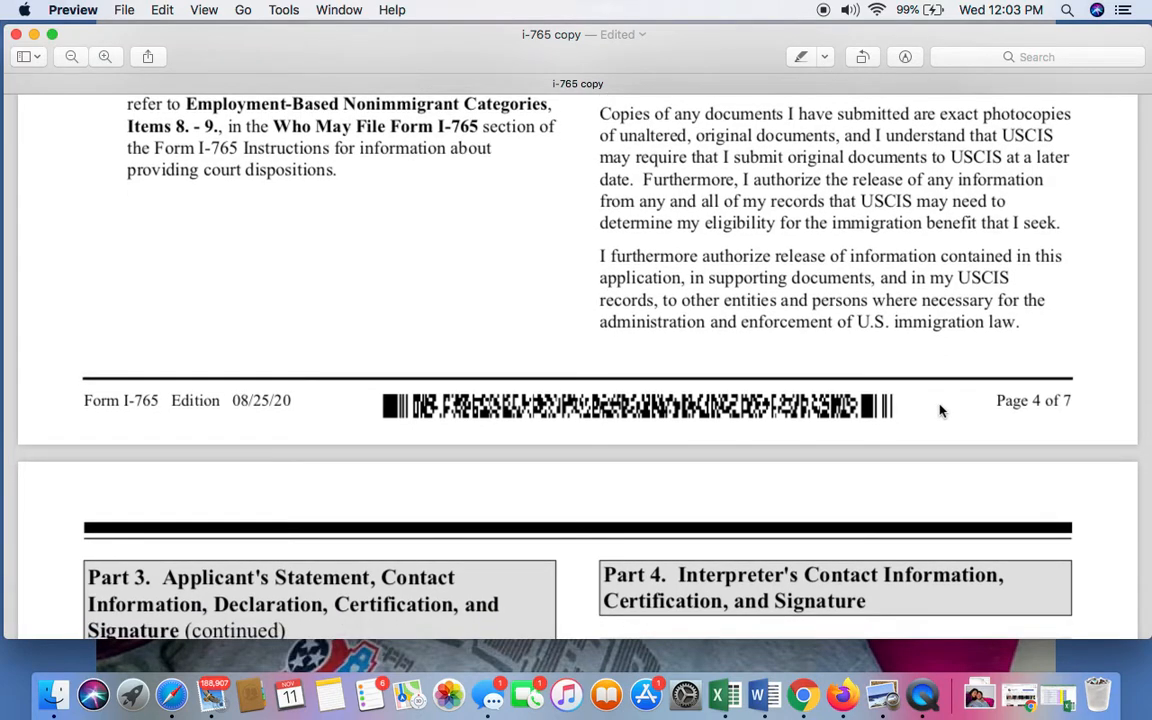
pyautogui.scroll(-5, 940, 410)
pyautogui.scroll(3, 940, 410)
pyautogui.scroll(-3, 940, 410)
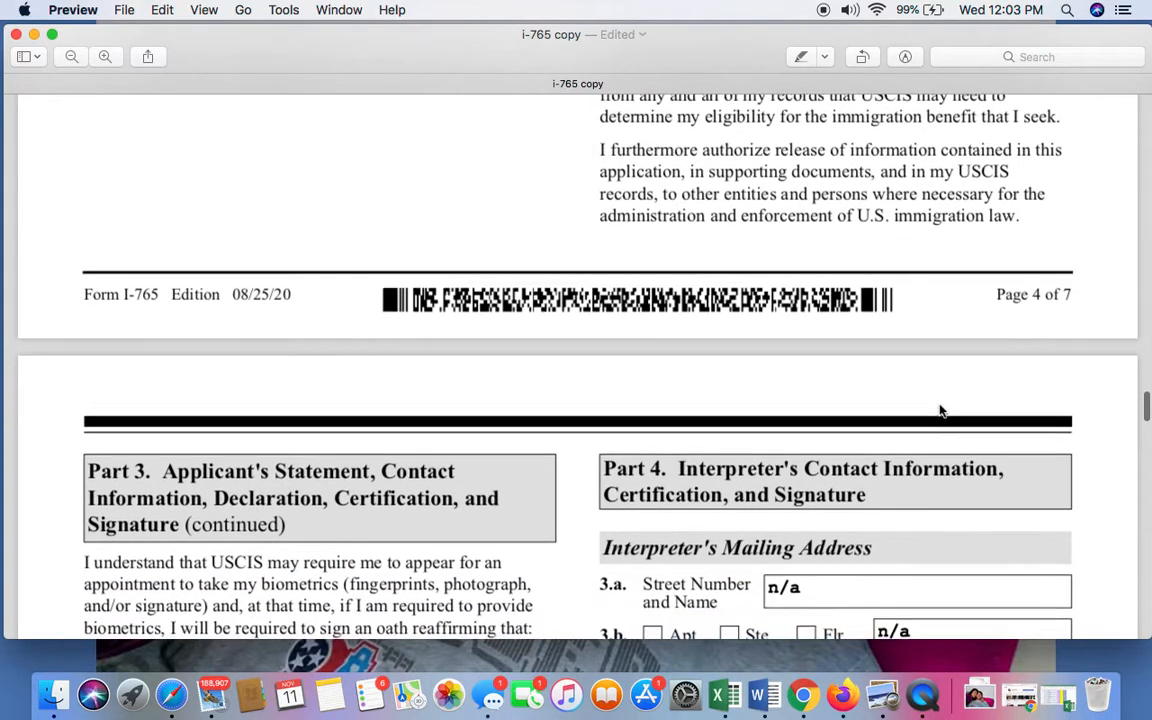
pyautogui.scroll(8, 940, 410)
pyautogui.scroll(-3, 940, 410)
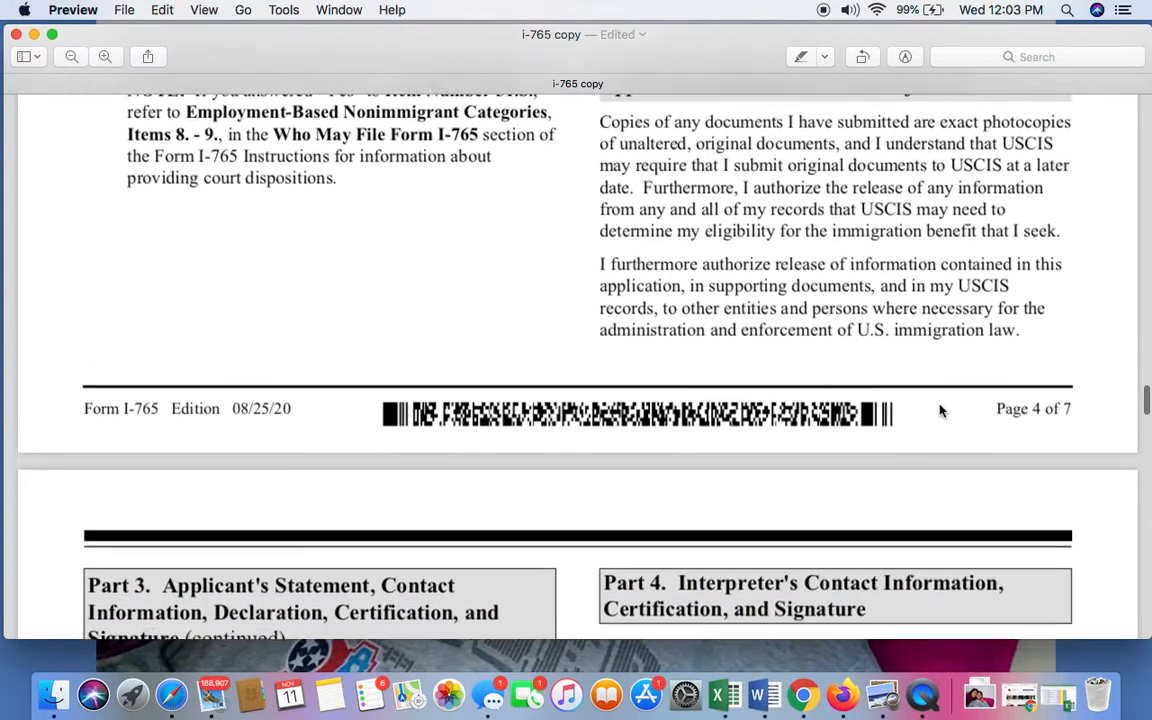
pyautogui.scroll(-5, 940, 410)
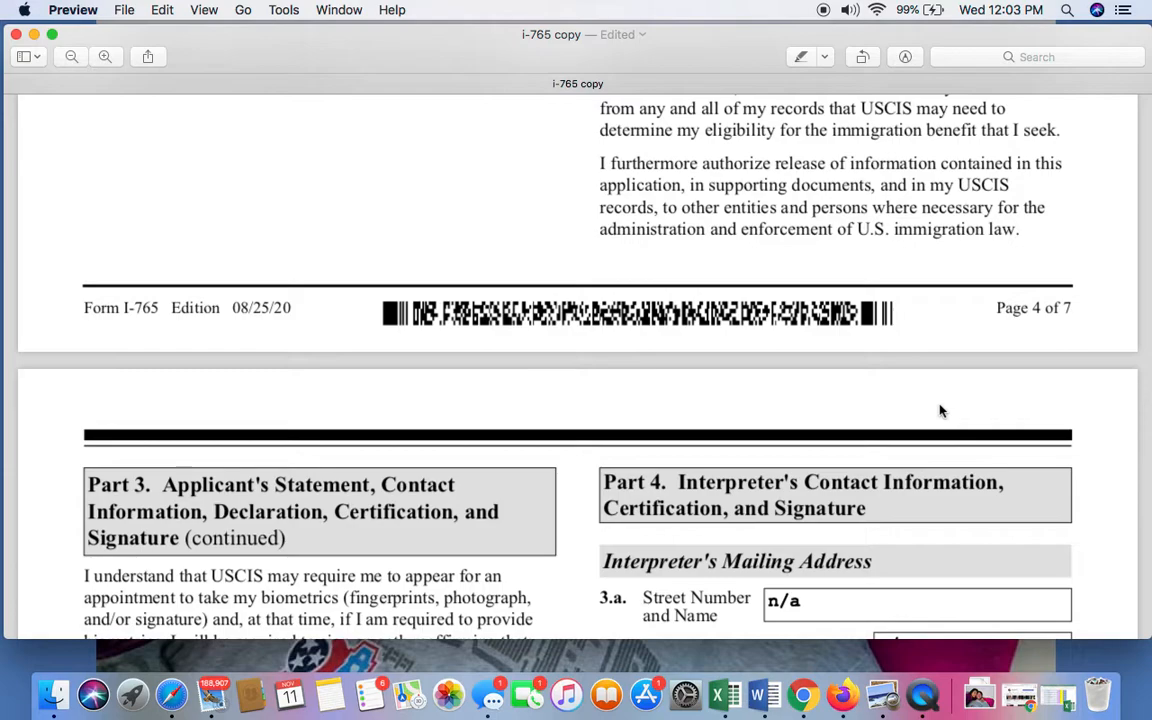
# Read the continued Part 3 declaration on page 5, covering the biometrics appointment, the oath and the perjury certification.
pyautogui.scroll(-5, 940, 410)
pyautogui.scroll(-3, 940, 410)
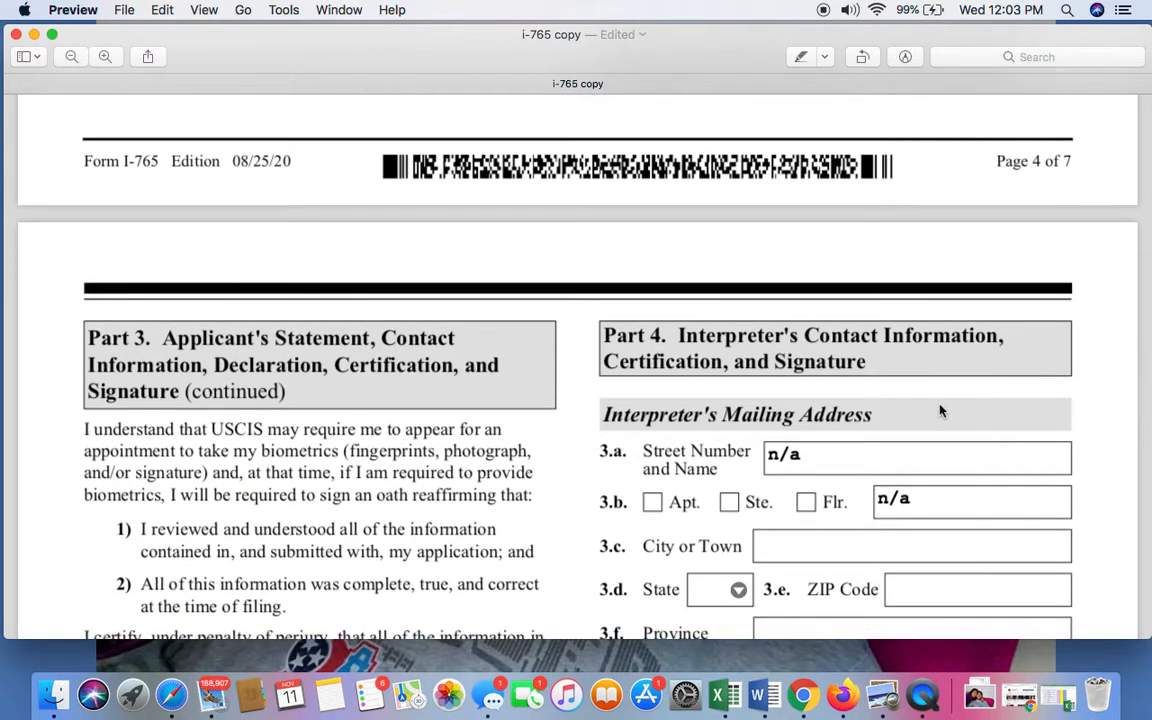
pyautogui.scroll(-2, 940, 410)
pyautogui.scroll(-3, 940, 410)
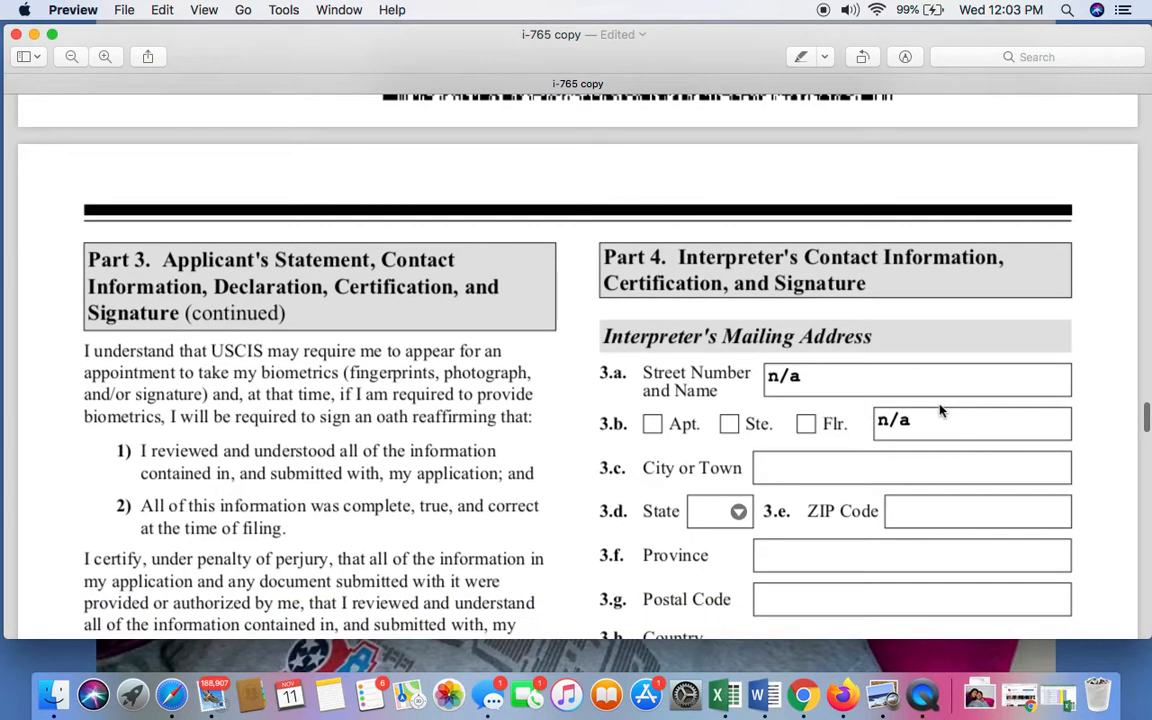
pyautogui.scroll(-10, 940, 410)
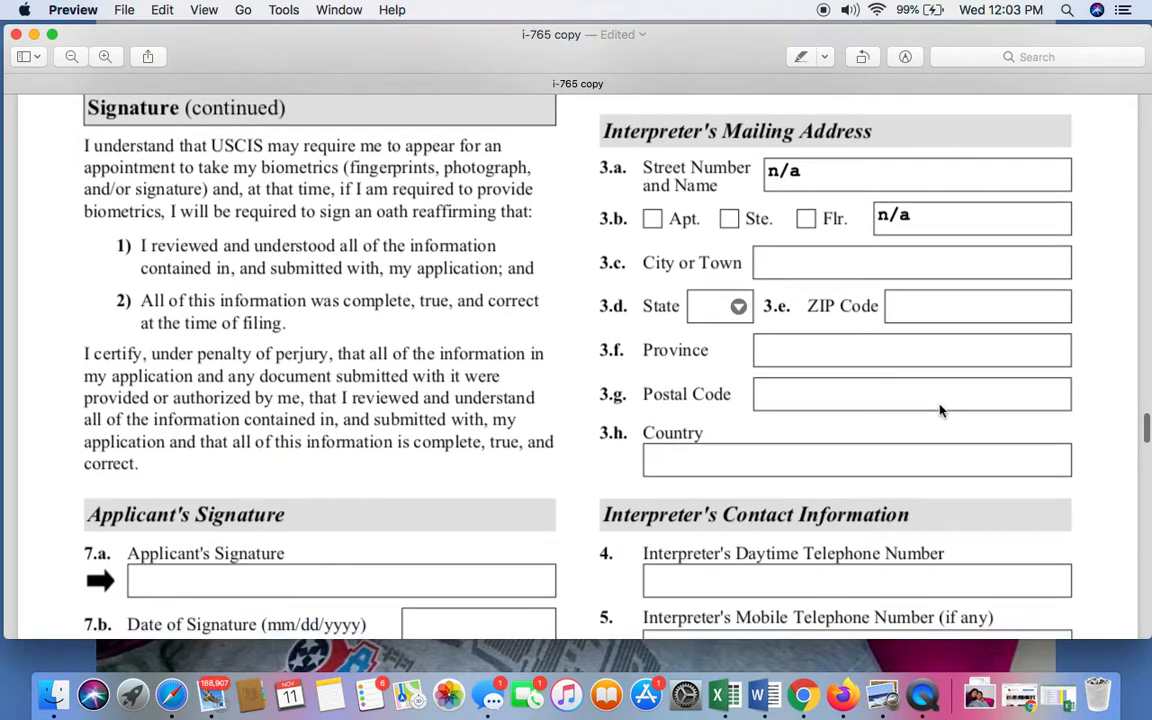
pyautogui.scroll(4, 940, 410)
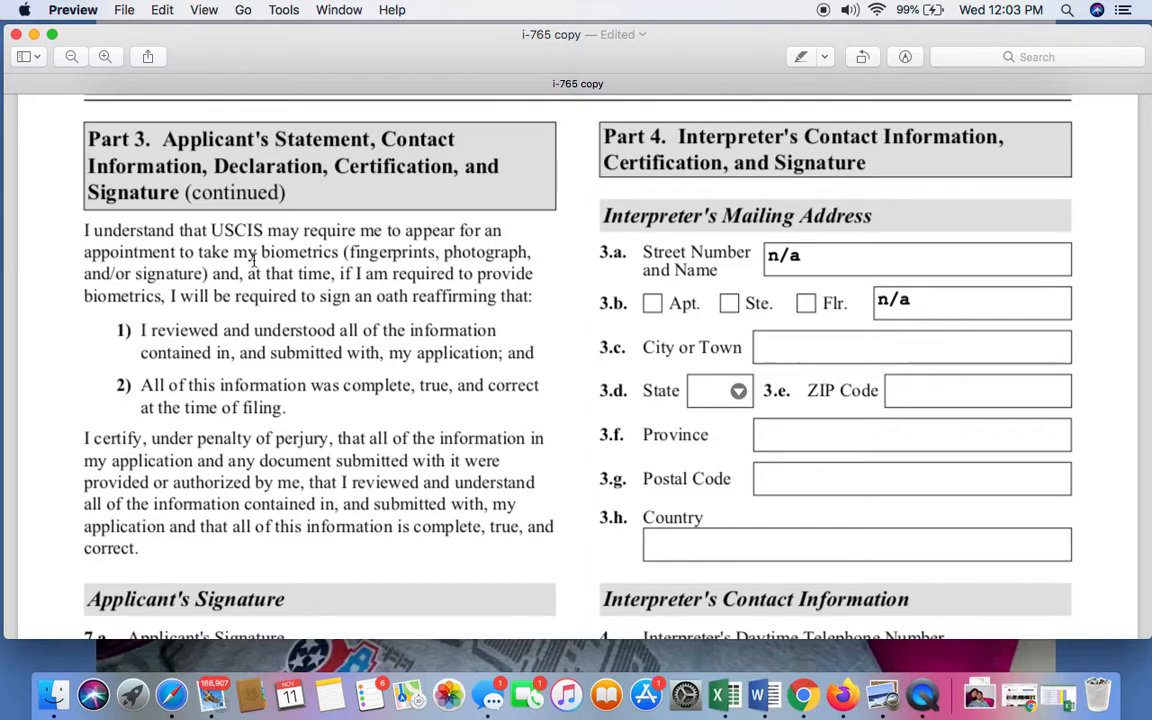
pyautogui.scroll(-2, 254, 260)
pyautogui.scroll(1, 254, 260)
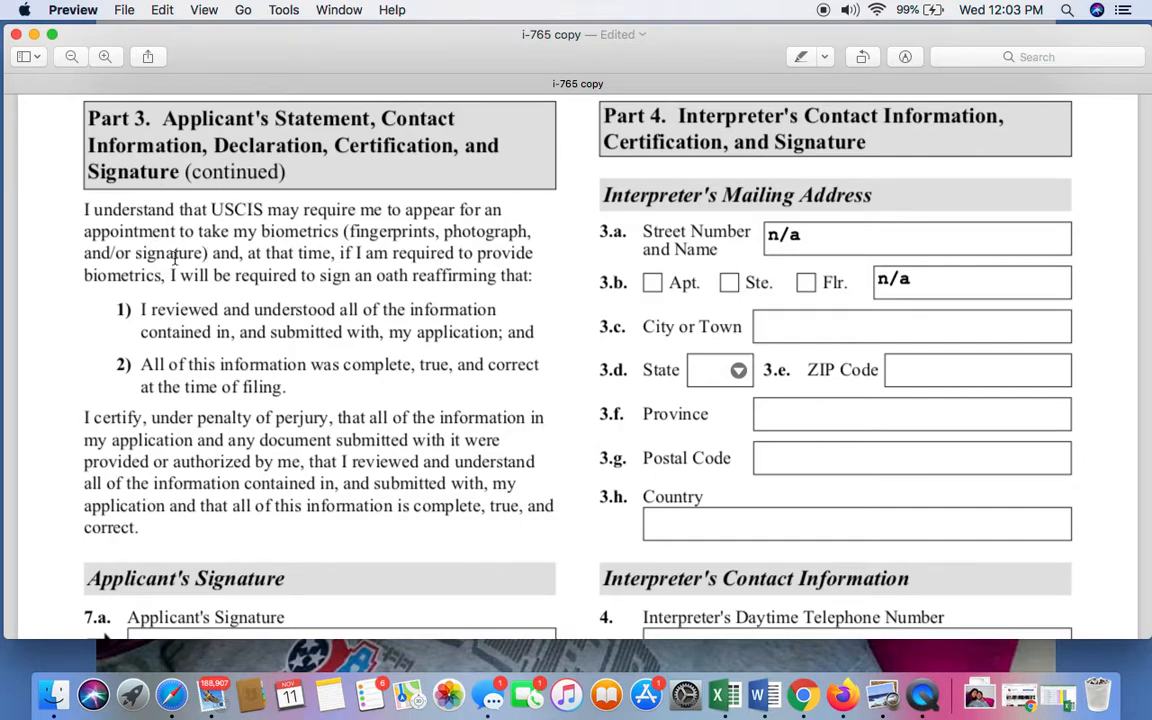
pyautogui.scroll(-5, 180, 260)
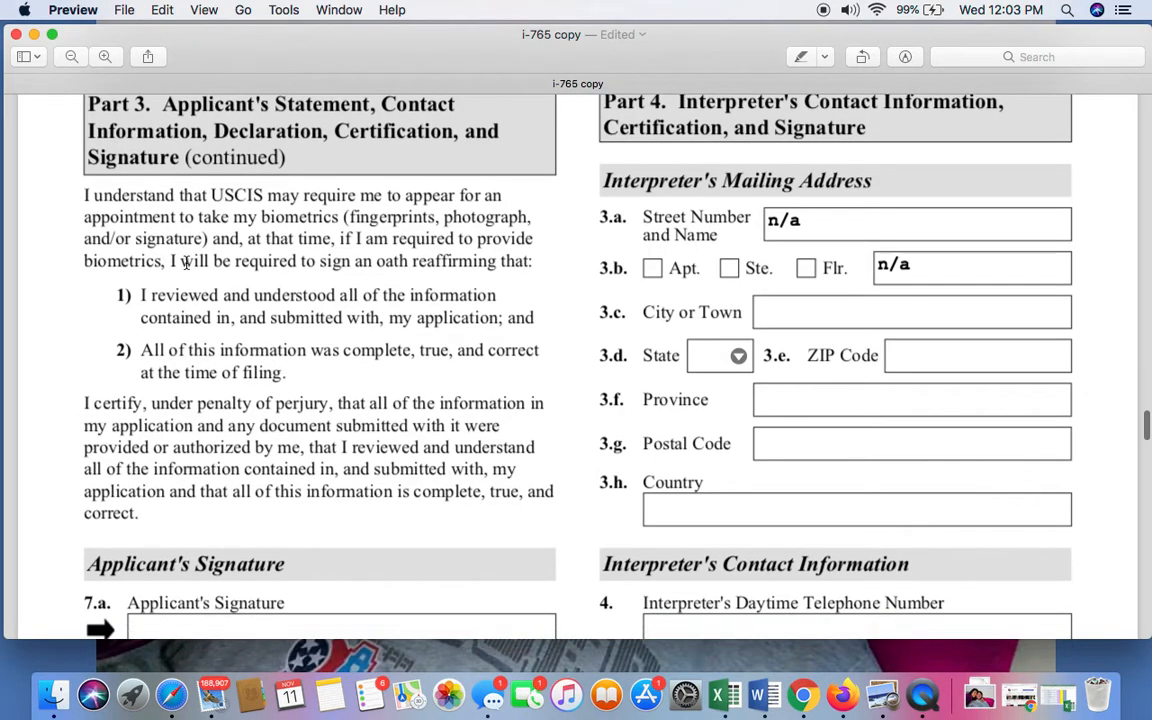
pyautogui.scroll(-3, 185, 262)
pyautogui.scroll(4, 185, 262)
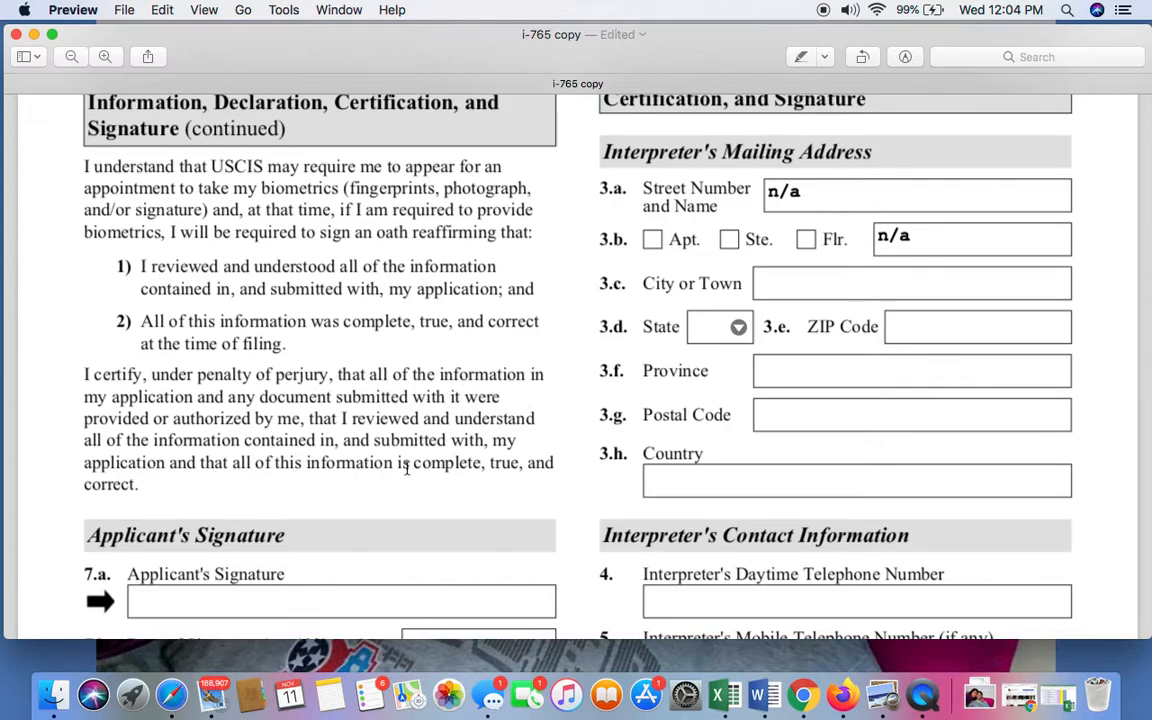
pyautogui.scroll(-1, 406, 471)
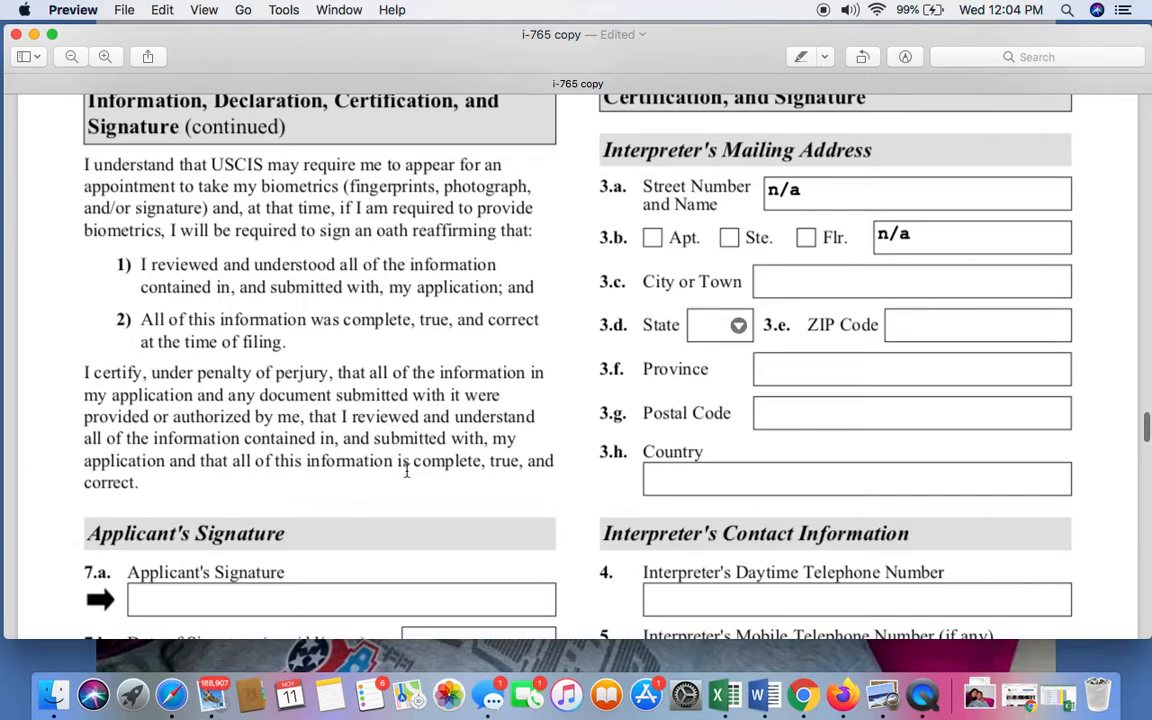
# Examine the Applicant's Signature field in Item 7.a on page 5.
pyautogui.scroll(-3, 406, 471)
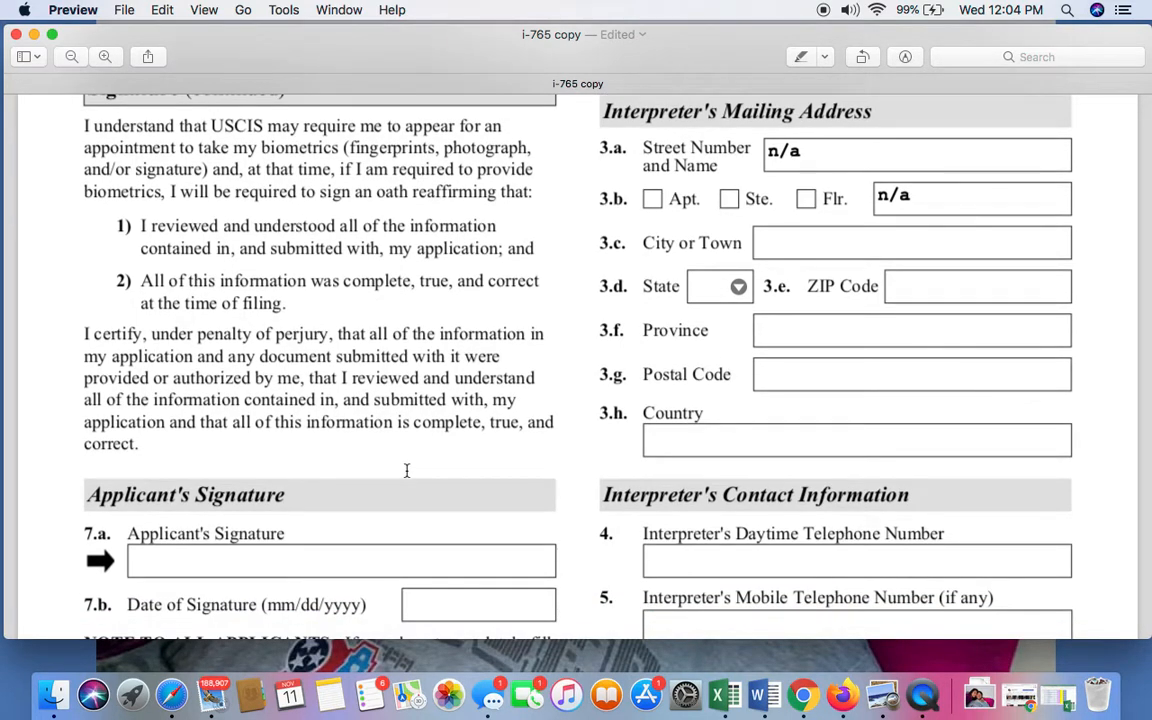
pyautogui.scroll(-1, 406, 470)
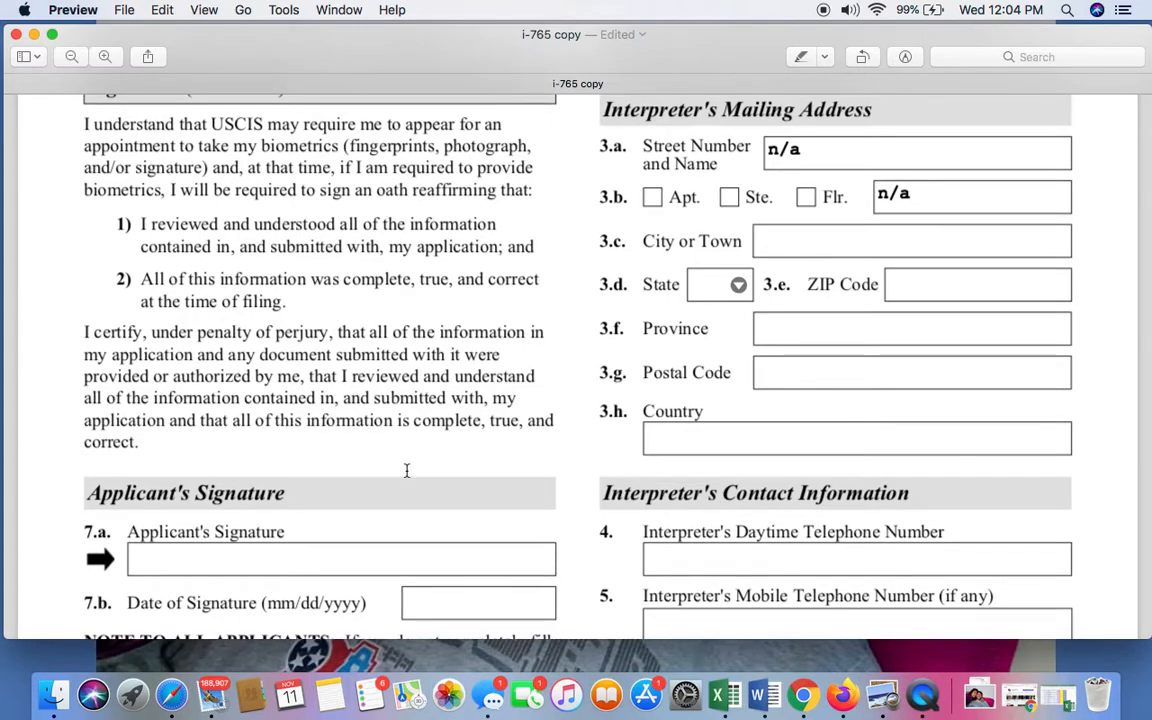
pyautogui.scroll(-3, 406, 470)
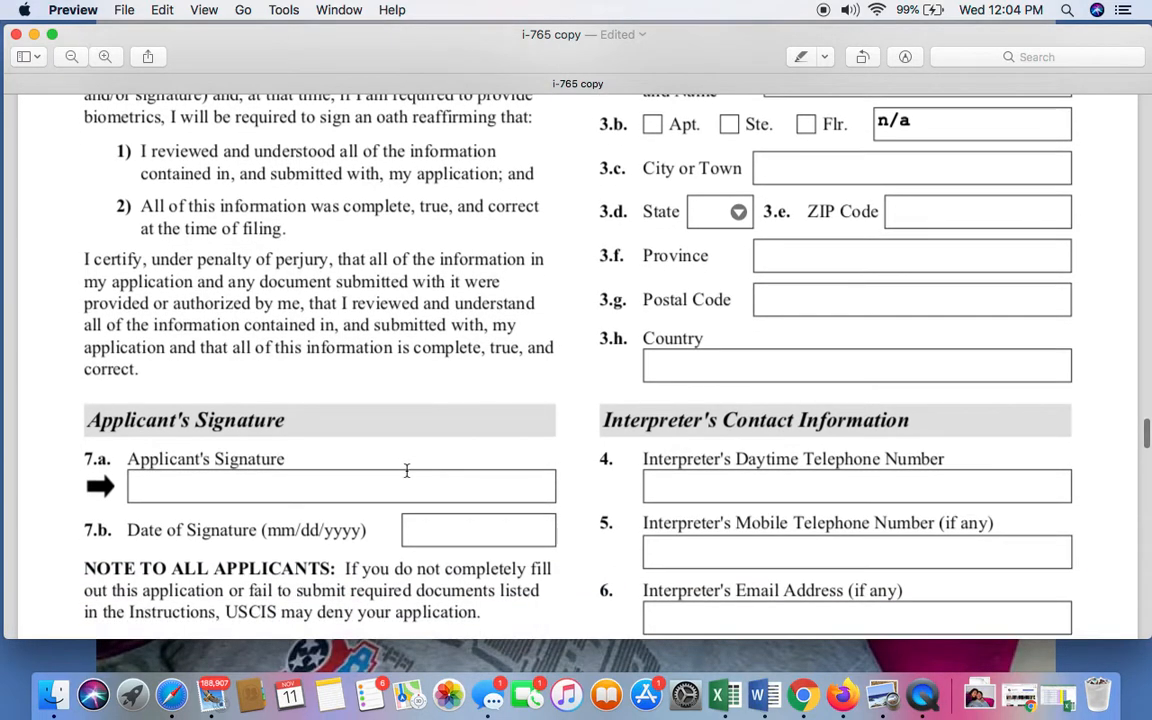
pyautogui.scroll(2, 406, 470)
pyautogui.scroll(-3, 406, 470)
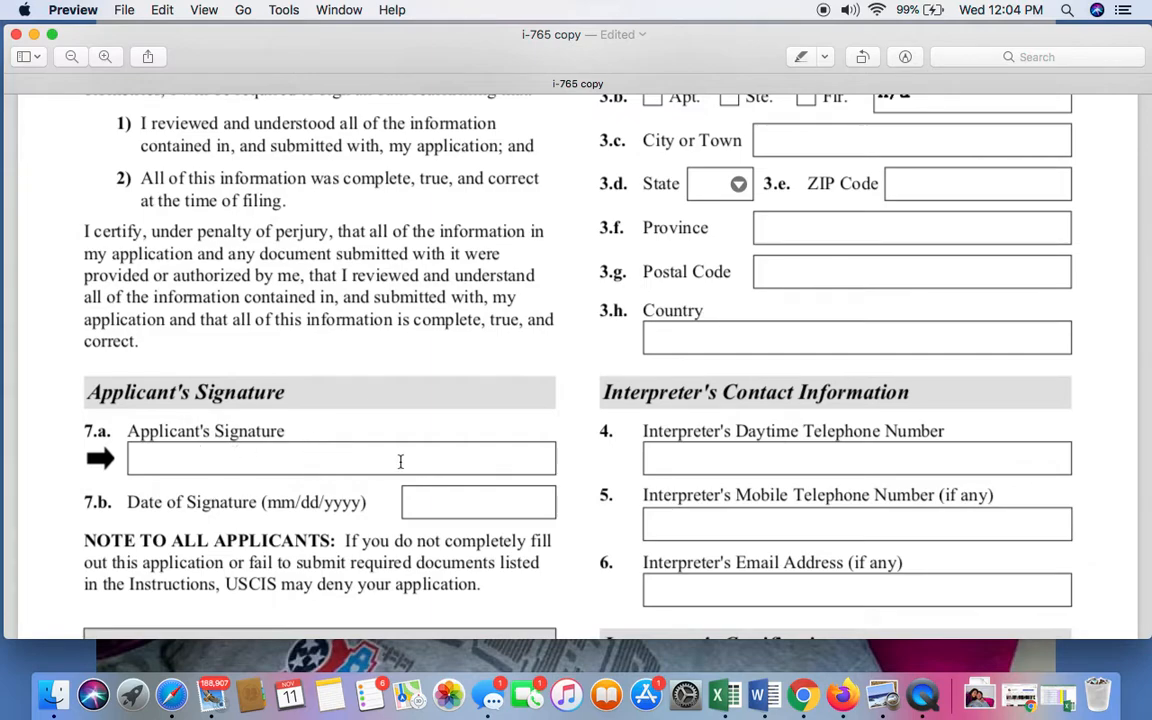
pyautogui.scroll(-1, 400, 461)
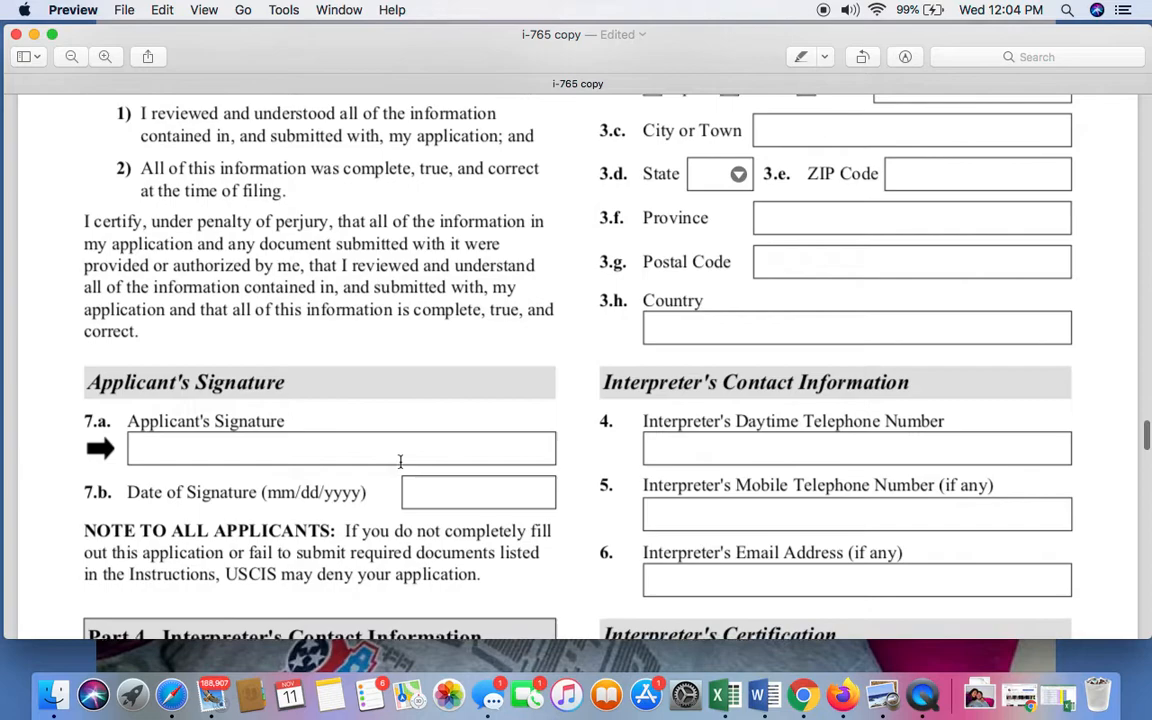
# Review the Date of Signature field in Item 7.b and the note to all applicants beneath it.
pyautogui.click(454, 496)
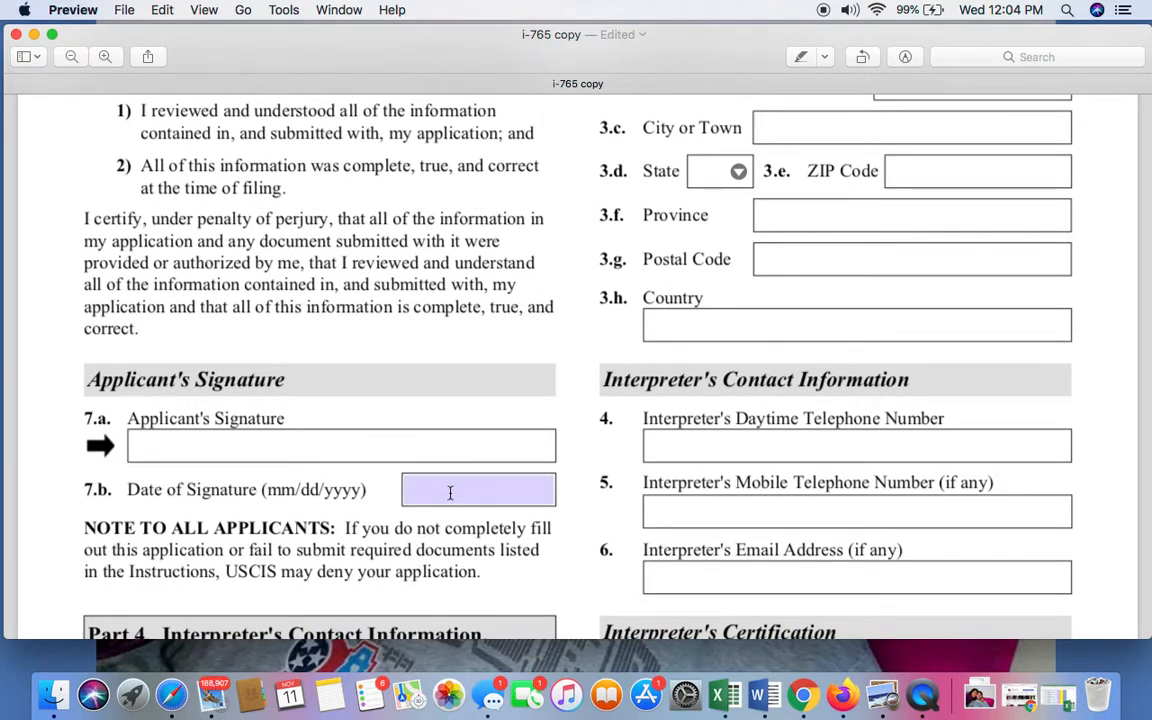
pyautogui.click(450, 493)
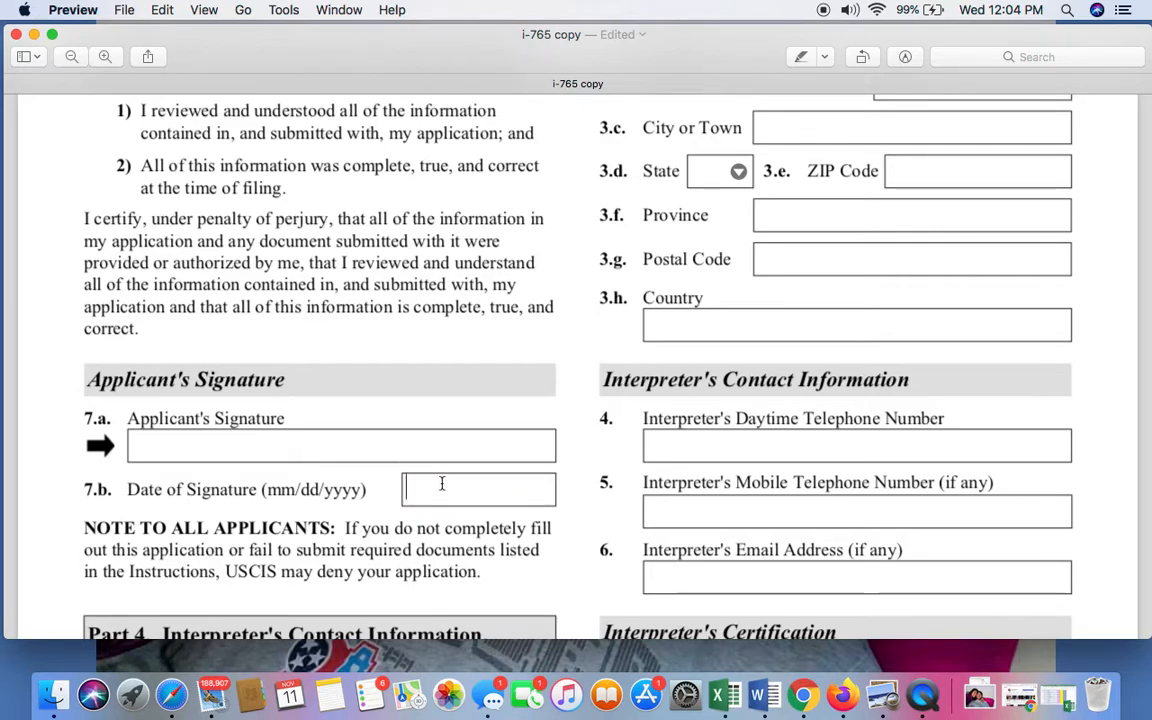
pyautogui.scroll(-3, 441, 483)
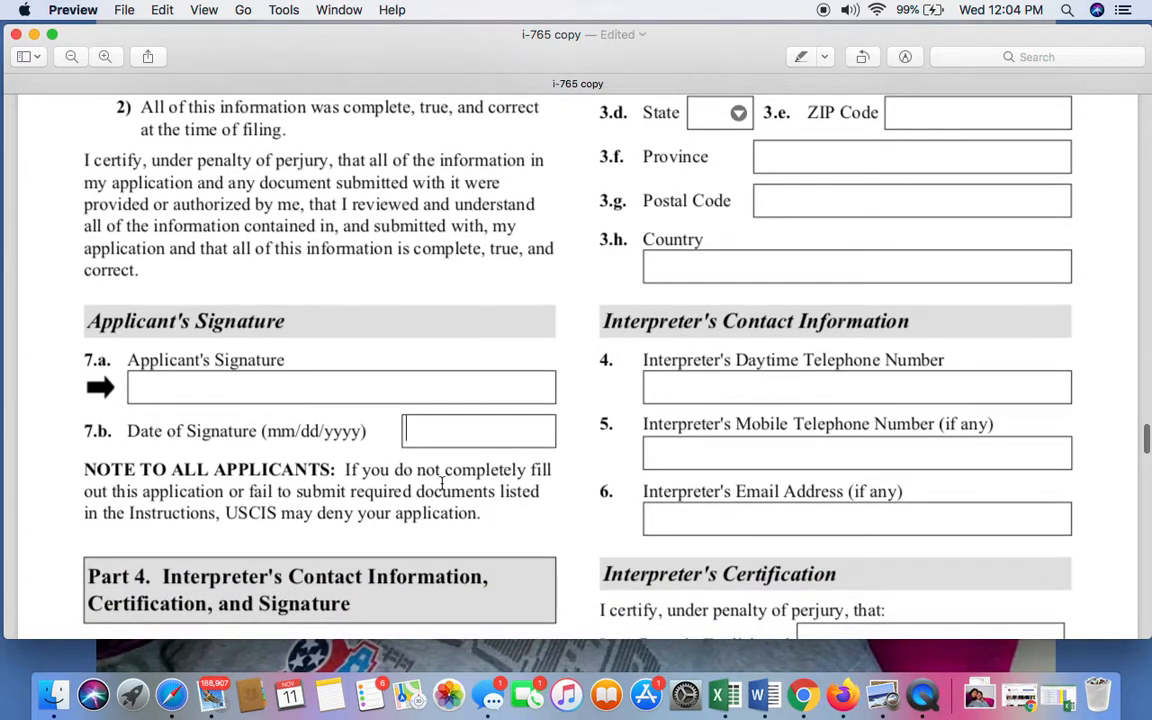
pyautogui.scroll(-2, 441, 483)
pyautogui.scroll(-1, 441, 483)
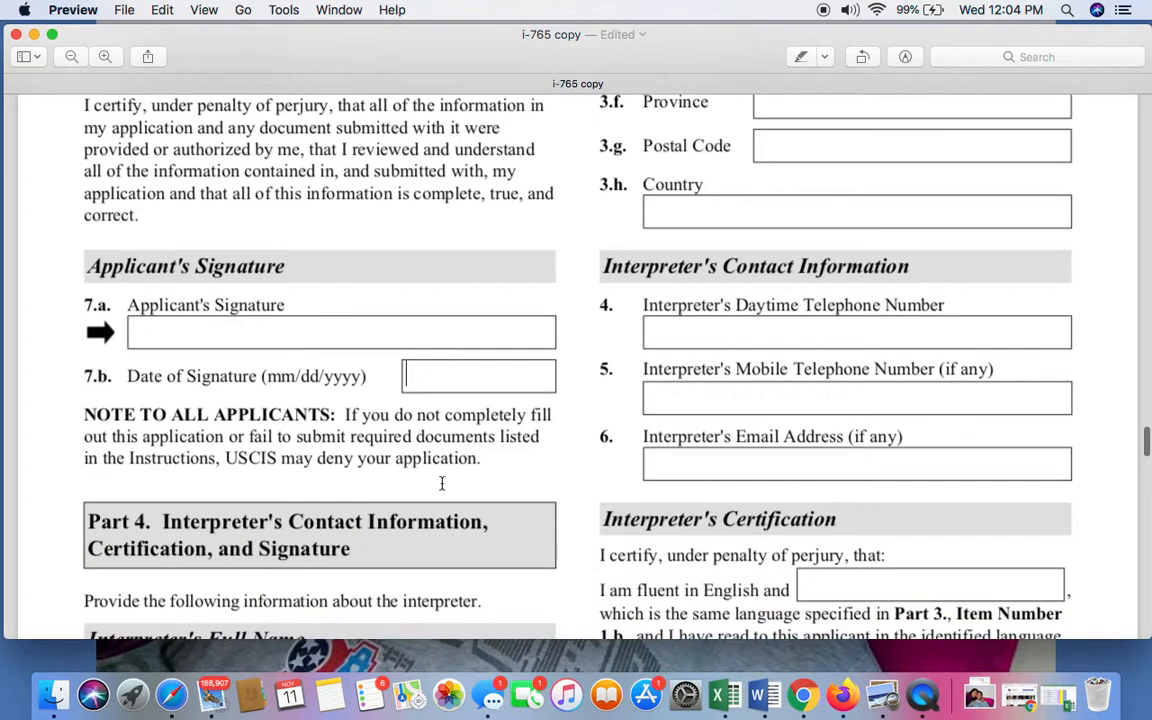
pyautogui.click(452, 363)
pyautogui.click(411, 374)
# Fill in n/a for the interpreter's family name and given name in Part 4, Items 1.a and 1.b.
pyautogui.scroll(-5, 503, 385)
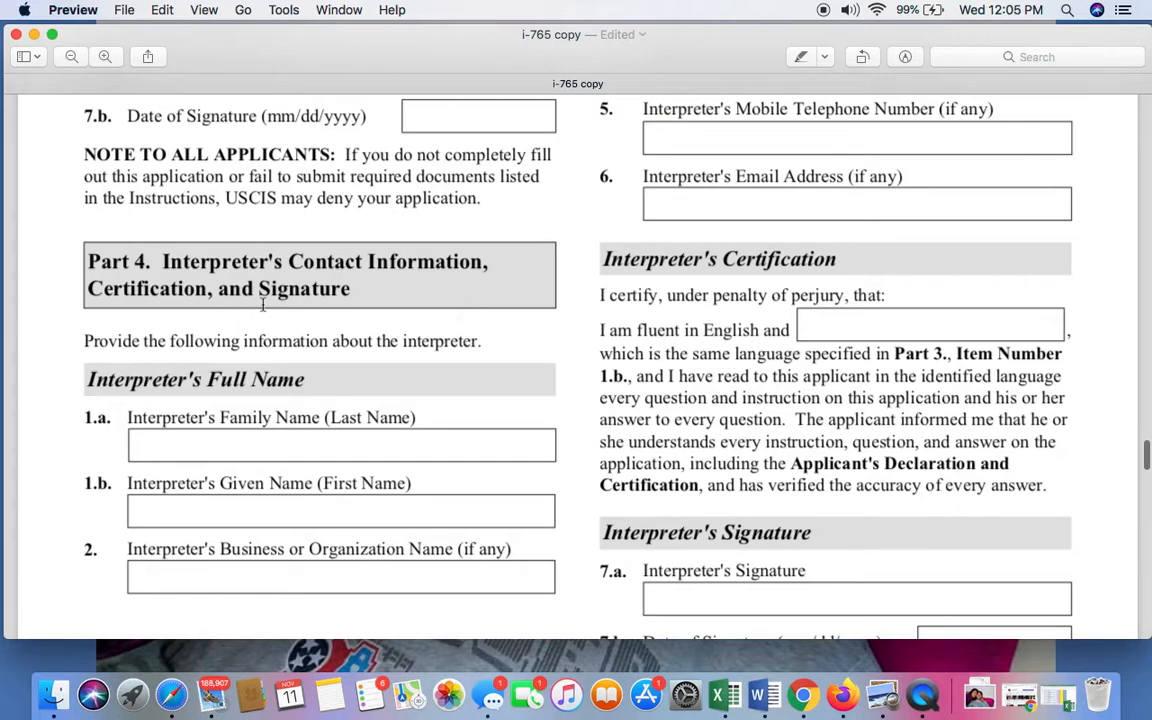
pyautogui.scroll(-1, 375, 420)
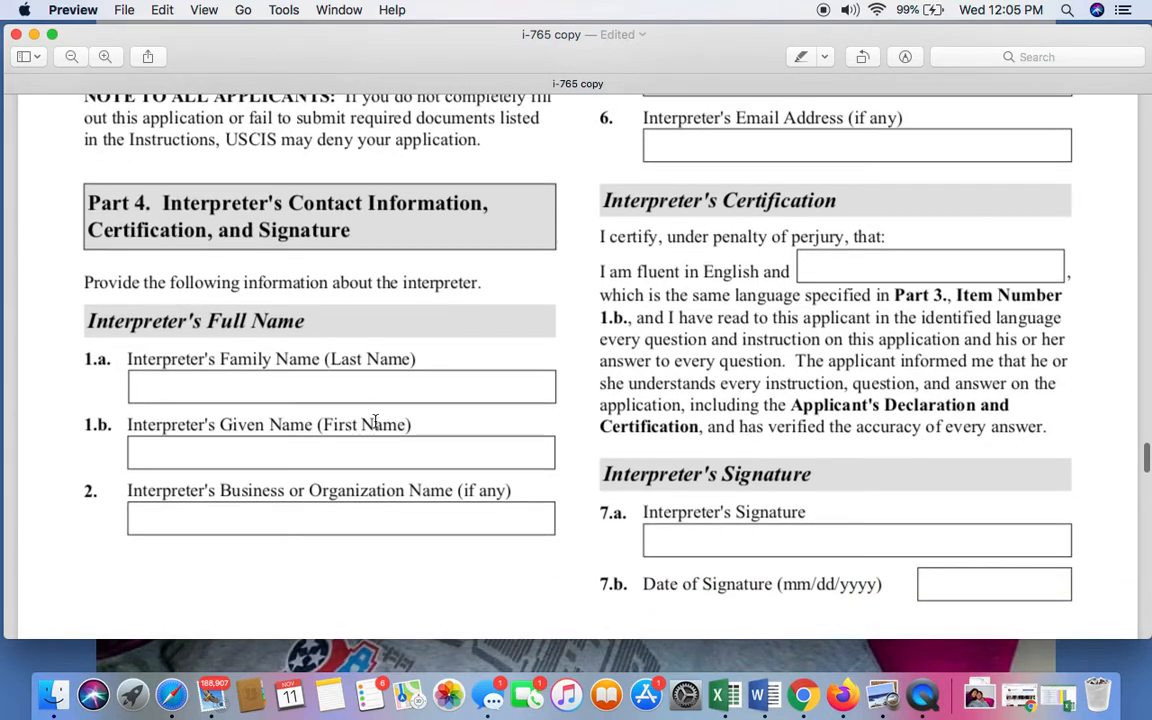
pyautogui.click(362, 391)
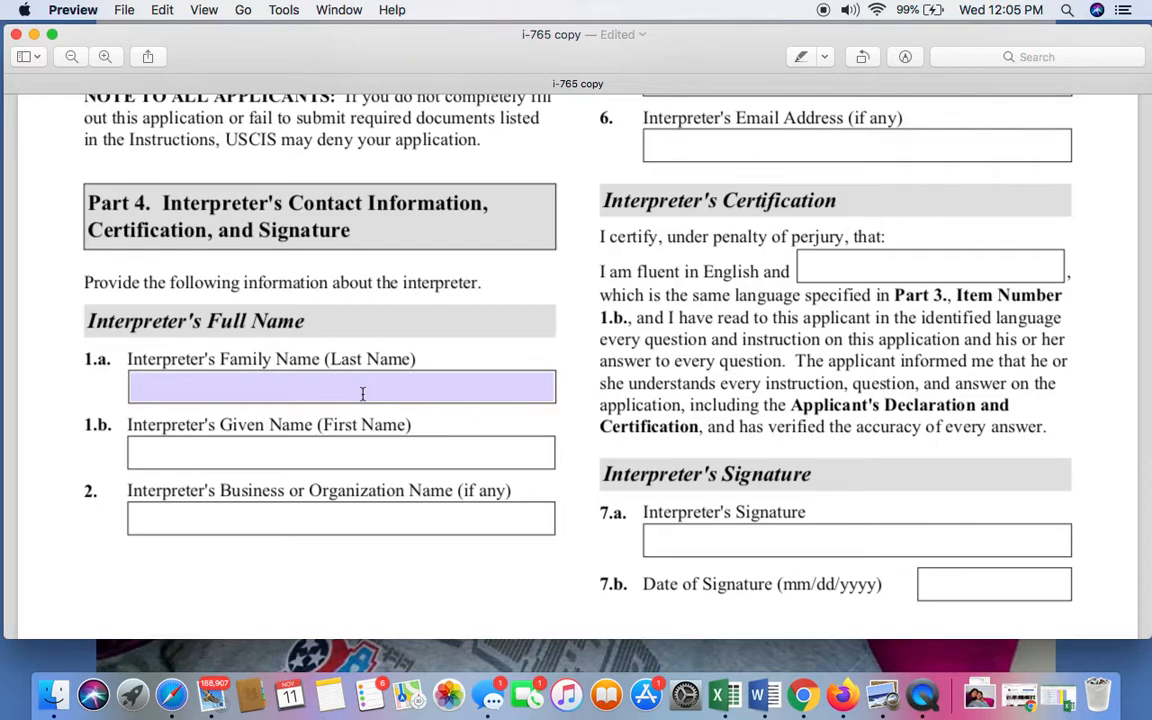
pyautogui.click(362, 393)
pyautogui.write('n/a')
pyautogui.click(410, 454)
pyautogui.write('n/a')
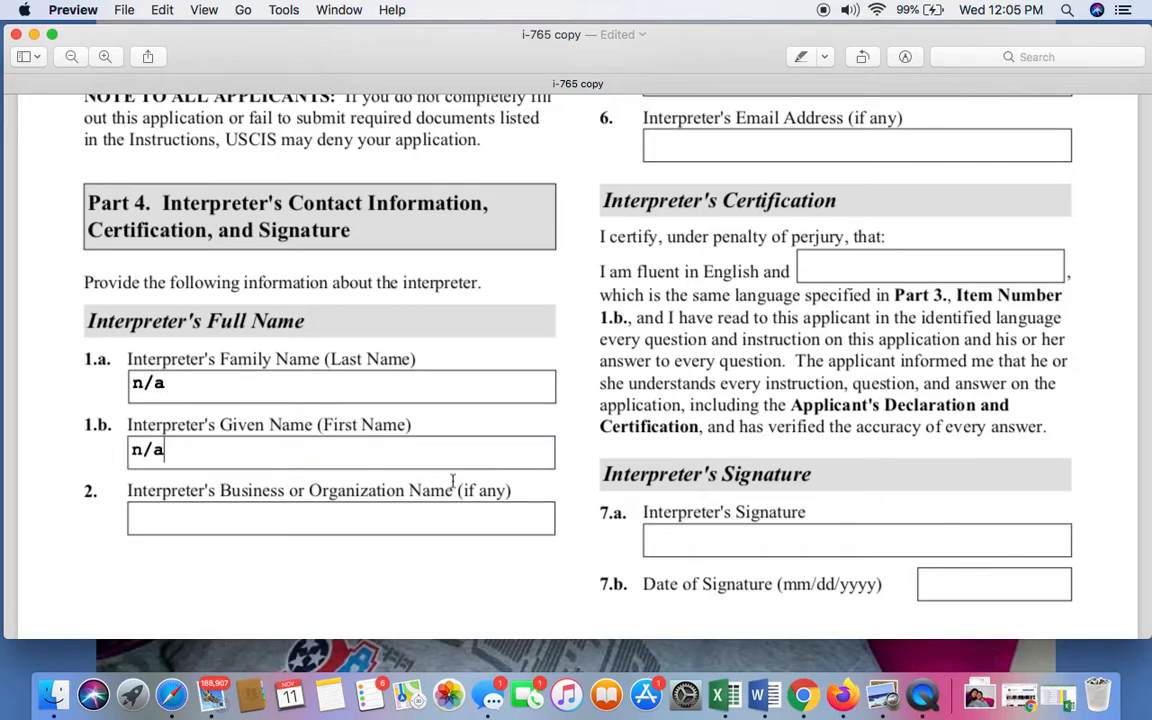
# Fill in n/a for the interpreter's business or organization name in Item 2 and the street and unit fields in Items 3.a and 3.b.
pyautogui.click(435, 520)
pyautogui.write('n/a')
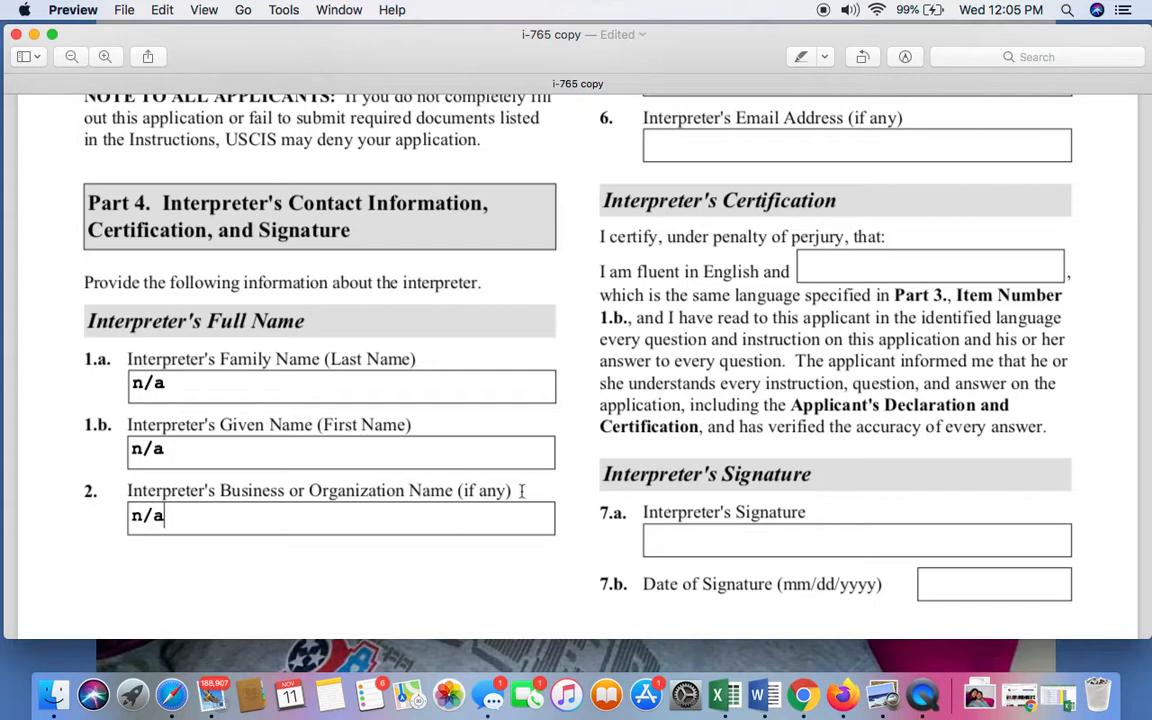
pyautogui.scroll(15, 984, 319)
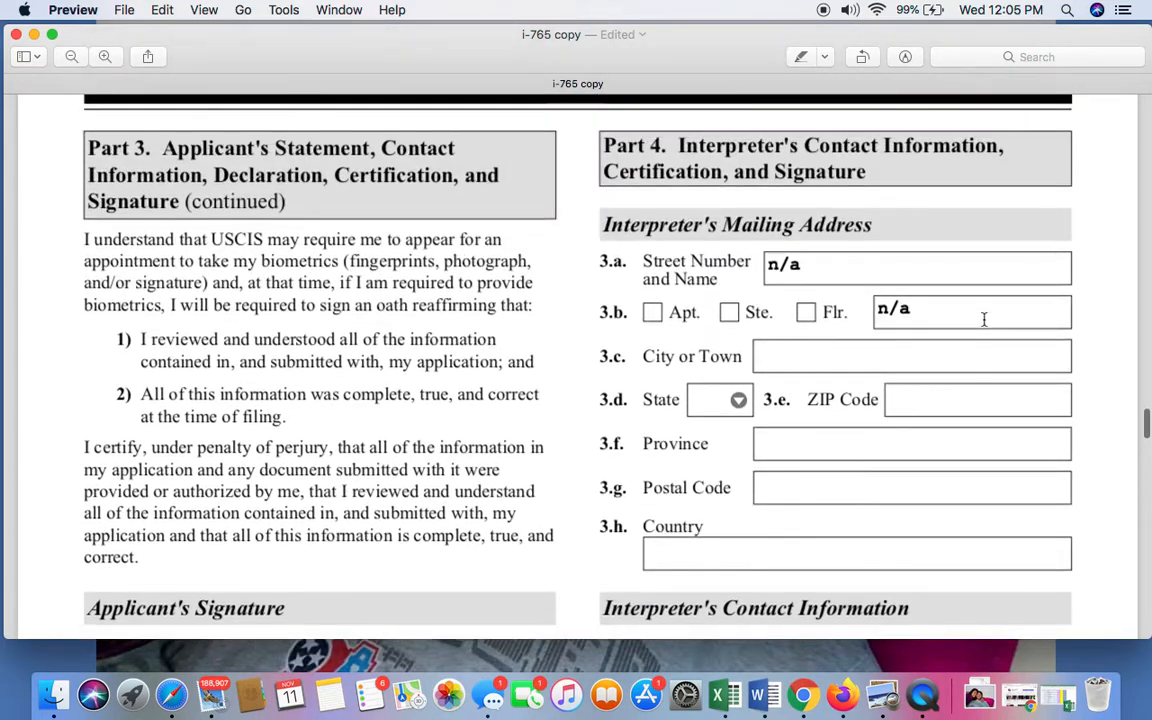
pyautogui.scroll(-1, 984, 319)
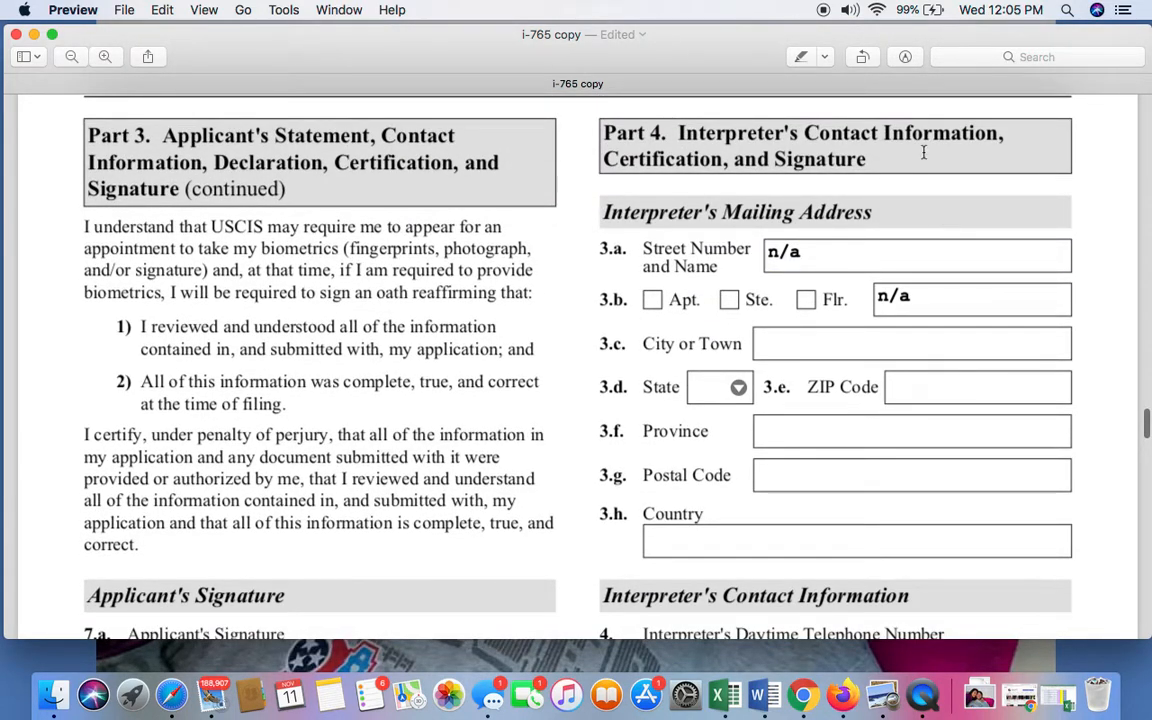
# Fill in n/a for the interpreter's city, ZIP code, province, postal code and country in Items 3.c and 3.e through 3.h.
pyautogui.write('n/a')
pyautogui.click(1003, 393)
pyautogui.write('n/a')
pyautogui.click(1020, 434)
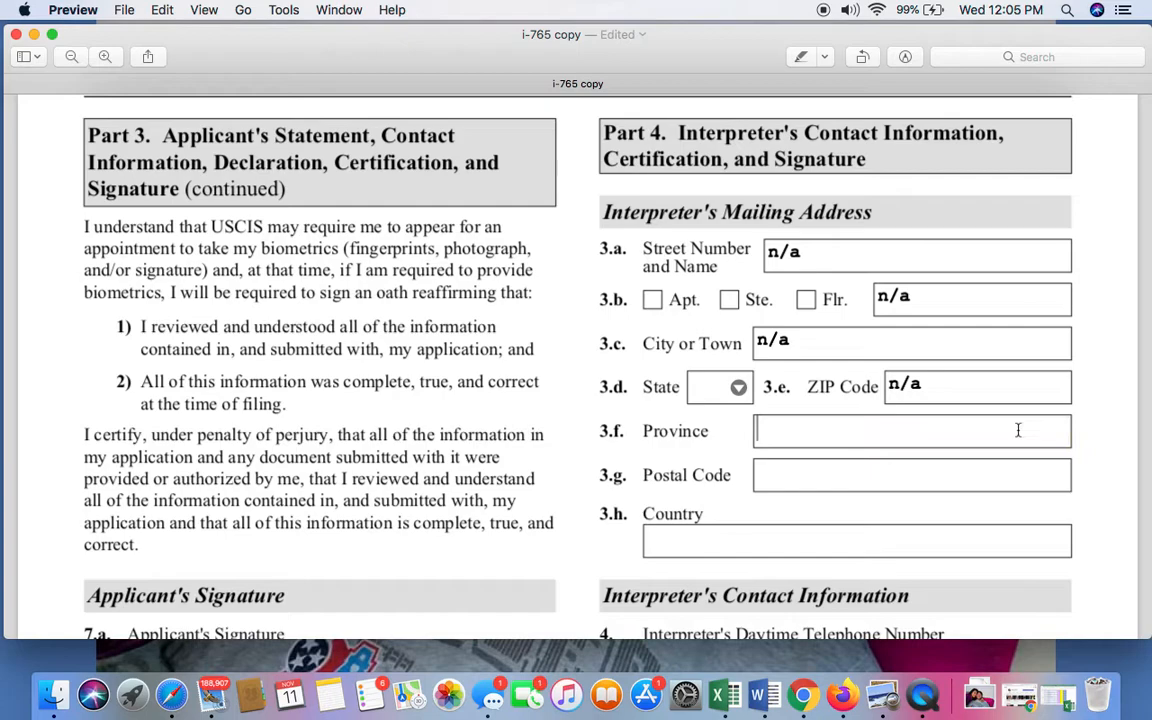
pyautogui.write('n/a')
pyautogui.scroll(-2, 1028, 447)
pyautogui.click(968, 391)
pyautogui.write('n/a')
pyautogui.click(951, 447)
pyautogui.write('n/a')
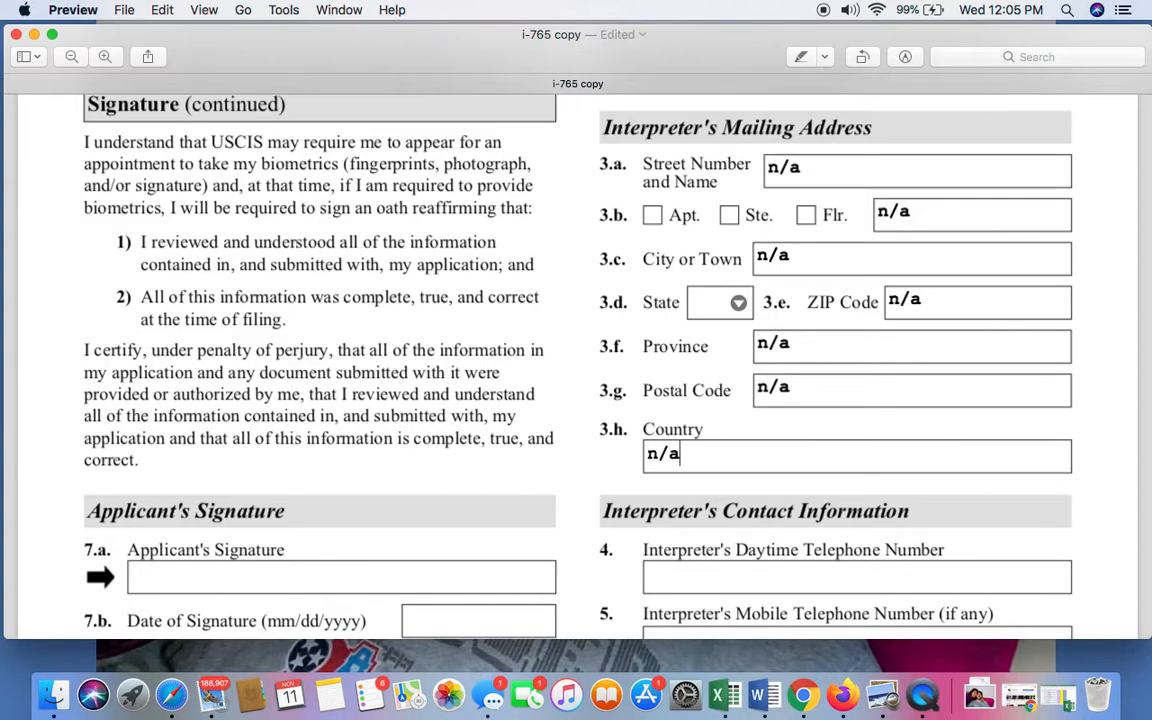
# Fill in n/a for the interpreter's daytime telephone, mobile telephone and email address in Part 4, Items 4 to 6.
pyautogui.scroll(-4, 946, 419)
pyautogui.click(946, 419)
pyautogui.scroll(-1, 948, 421)
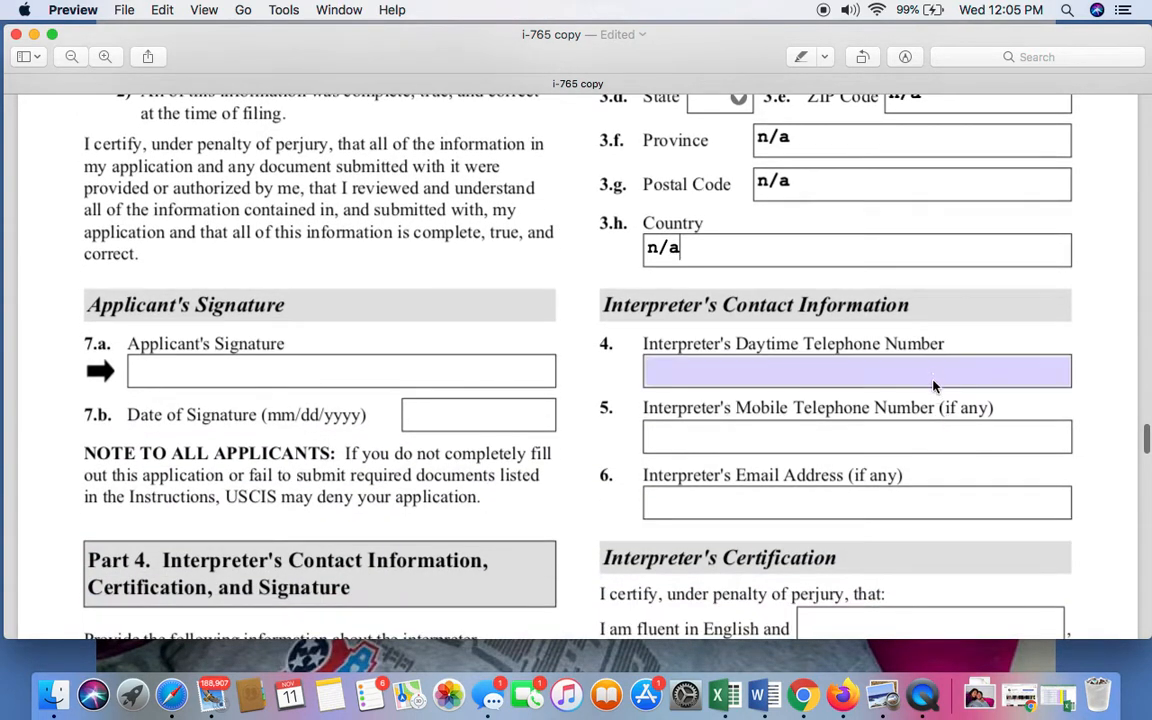
pyautogui.write('n/a')
pyautogui.click(920, 437)
pyautogui.write('n/a')
pyautogui.click(857, 501)
pyautogui.write('n/a')
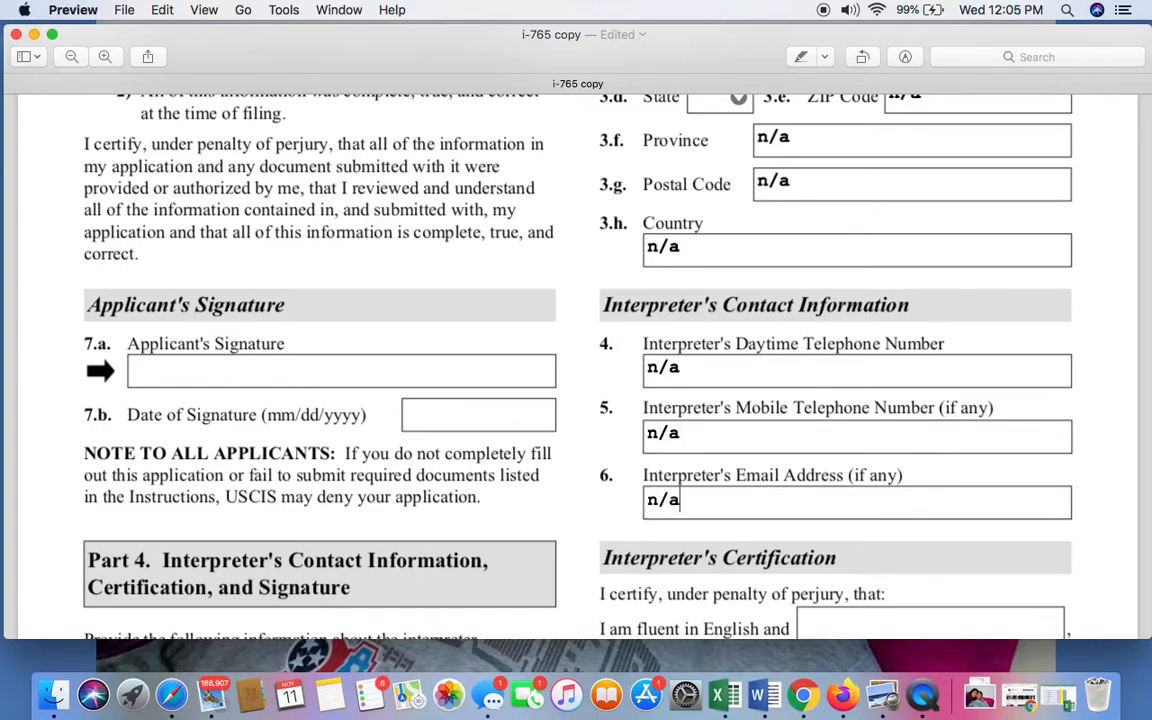
# Fill in n/a for the fluent language in the Interpreter's Certification.
pyautogui.scroll(-12, 576, 360)
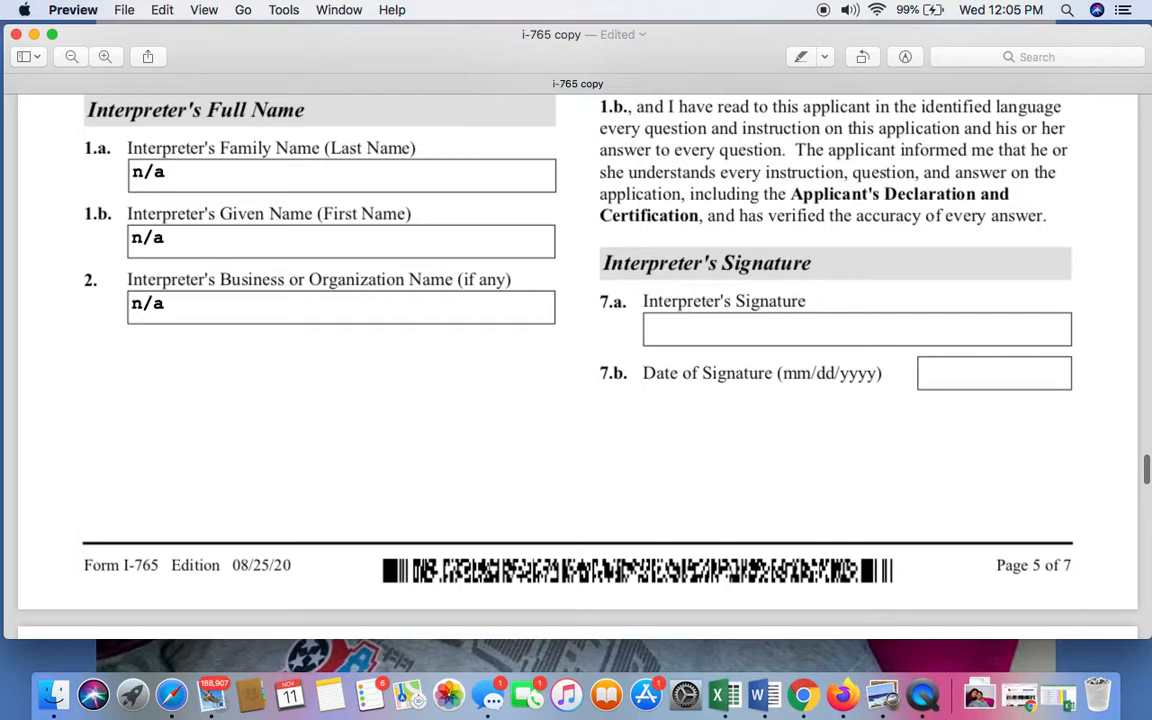
pyautogui.scroll(4, 864, 463)
pyautogui.click(865, 244)
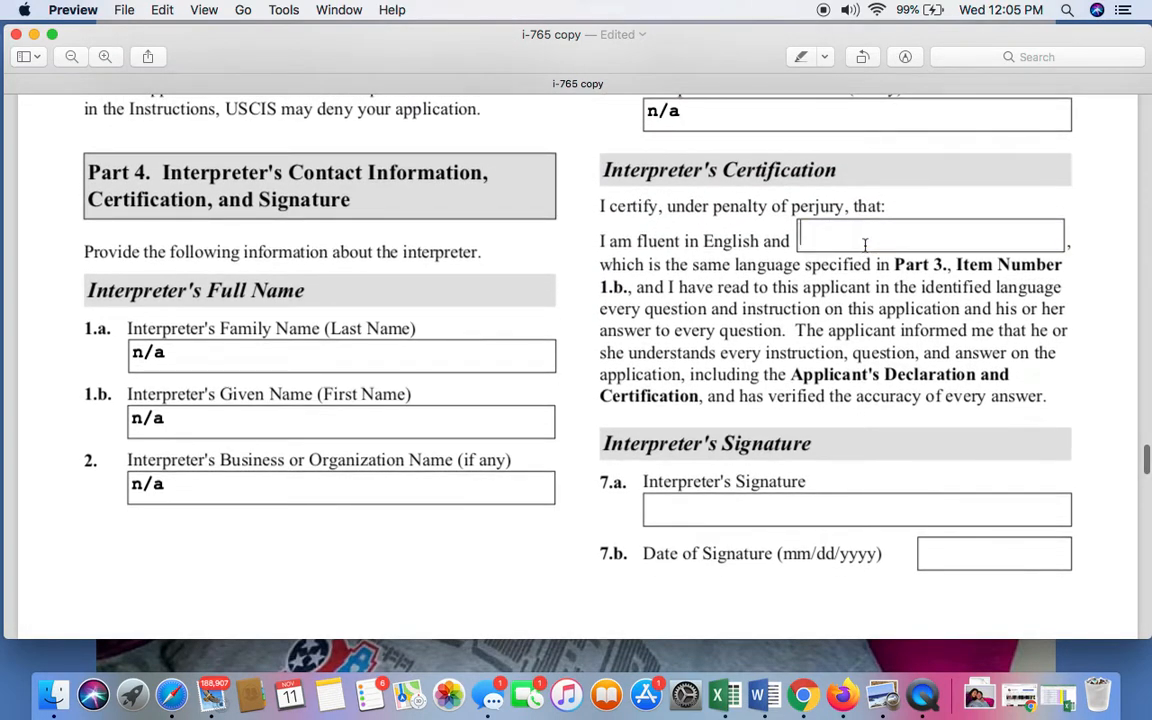
pyautogui.write('n/a')
pyautogui.scroll(-2, 907, 316)
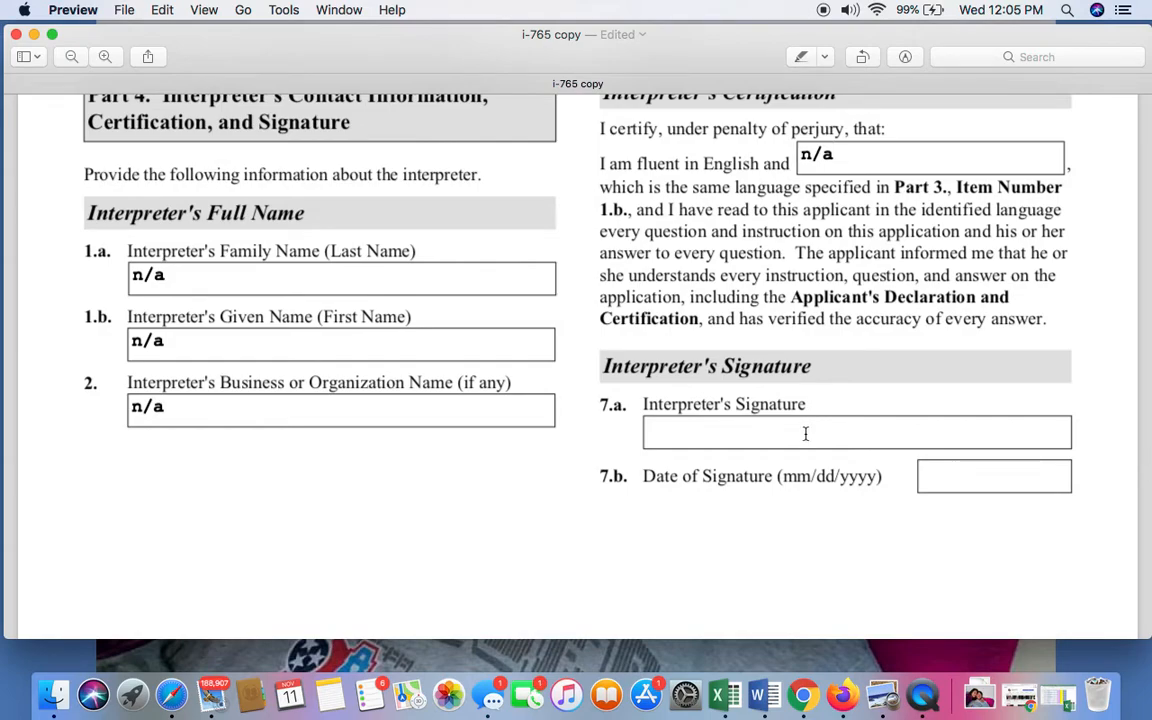
# Examine Part 5 on the preparer's name, mailing address, contact information, statement, certification and signature.
pyautogui.scroll(-10, 576, 360)
pyautogui.scroll(-4, 576, 360)
pyautogui.scroll(-1, 576, 360)
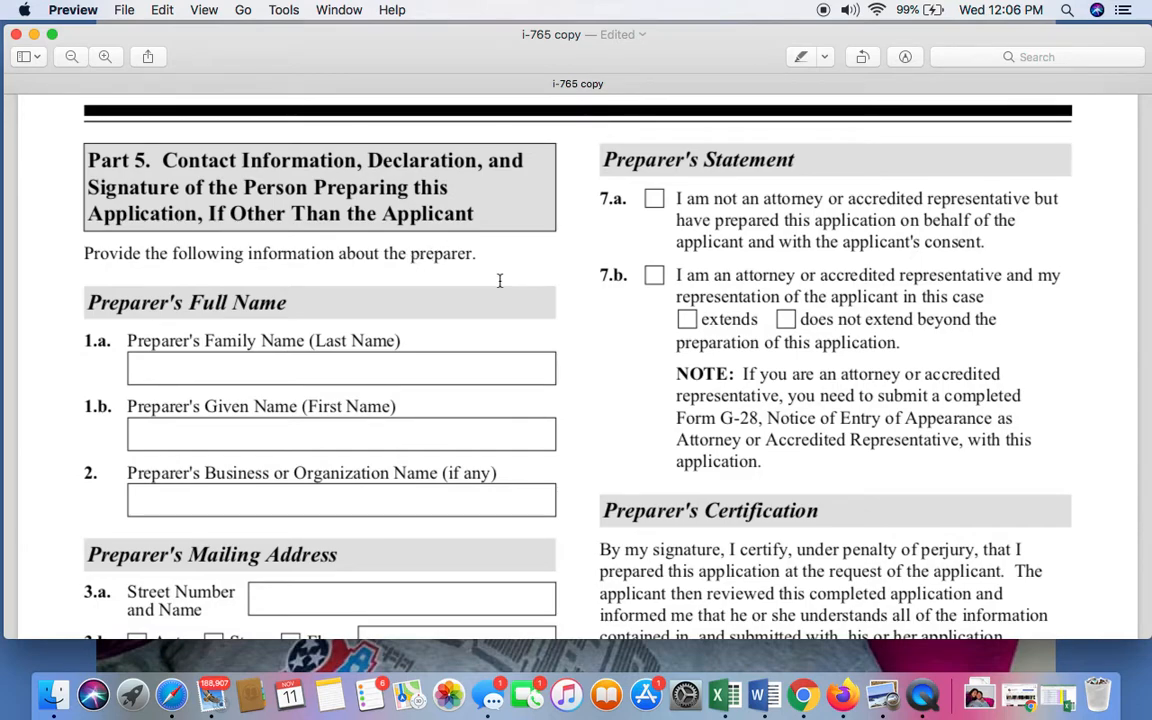
pyautogui.scroll(-5, 500, 281)
pyautogui.scroll(-2, 500, 281)
pyautogui.scroll(3, 500, 281)
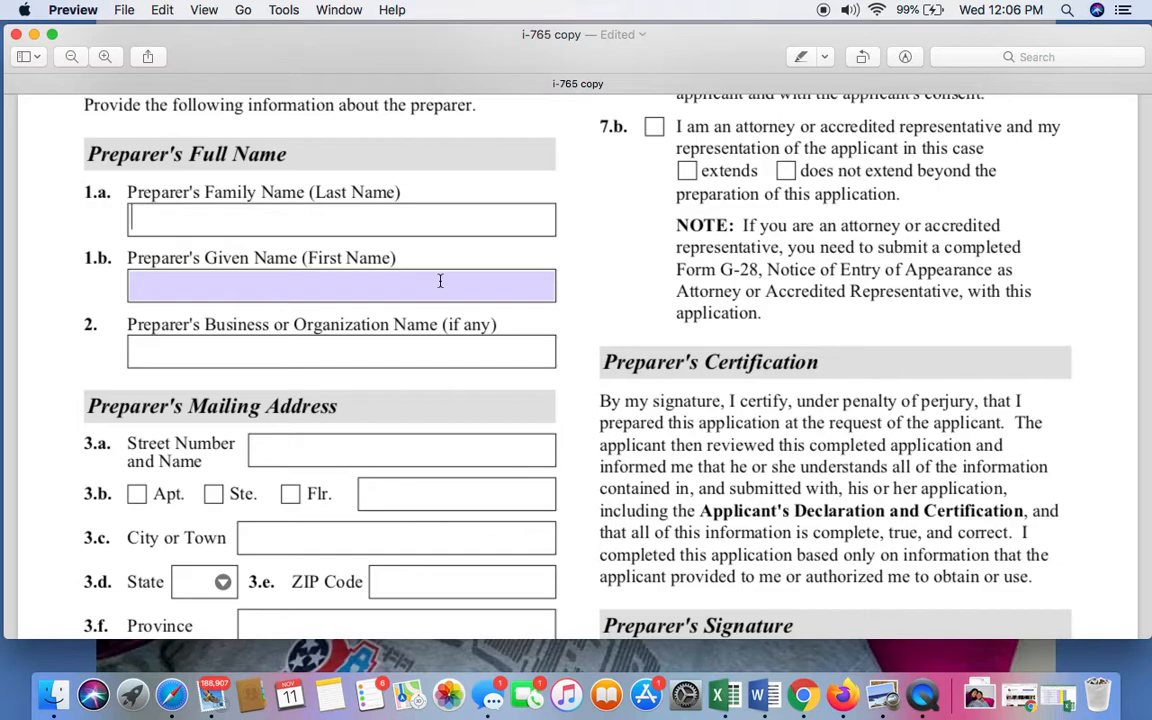
pyautogui.scroll(3, 440, 281)
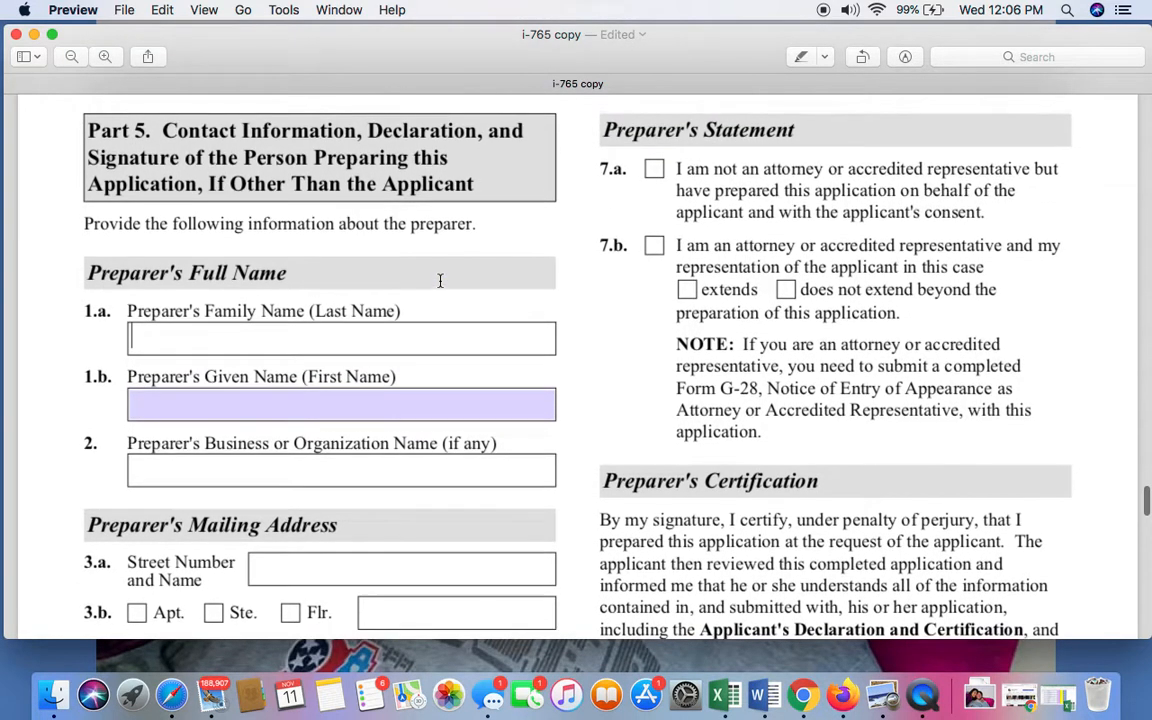
pyautogui.scroll(-2, 440, 281)
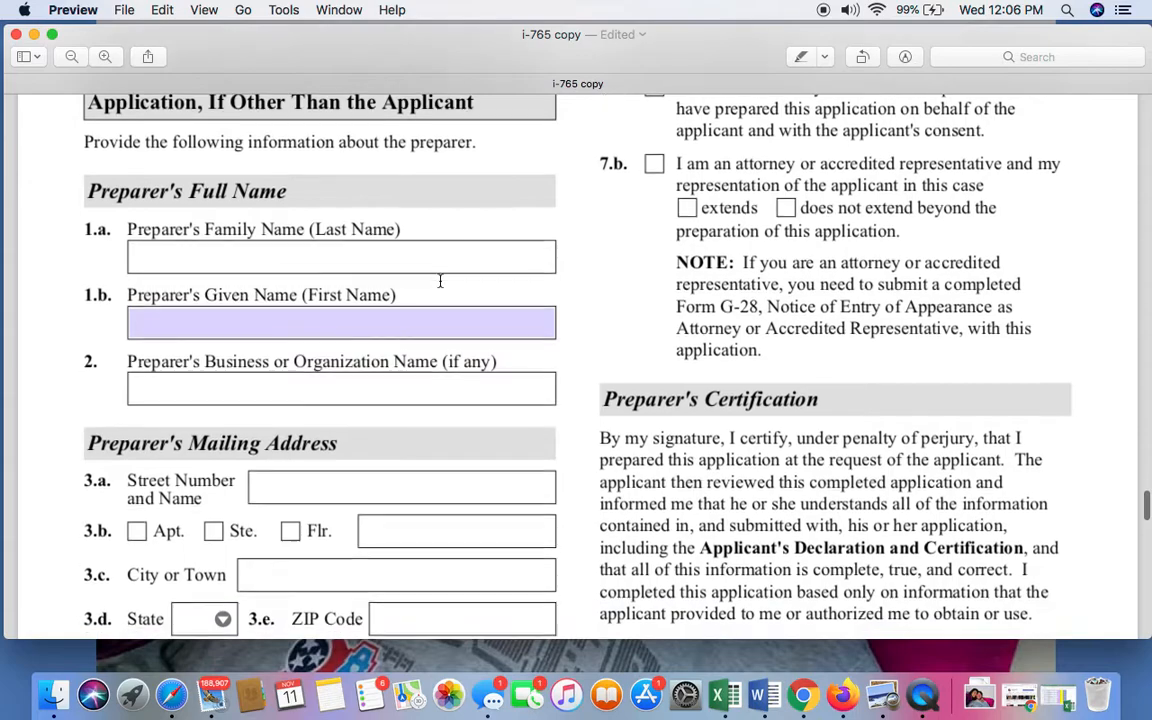
pyautogui.scroll(-8, 440, 281)
pyautogui.scroll(-4, 440, 281)
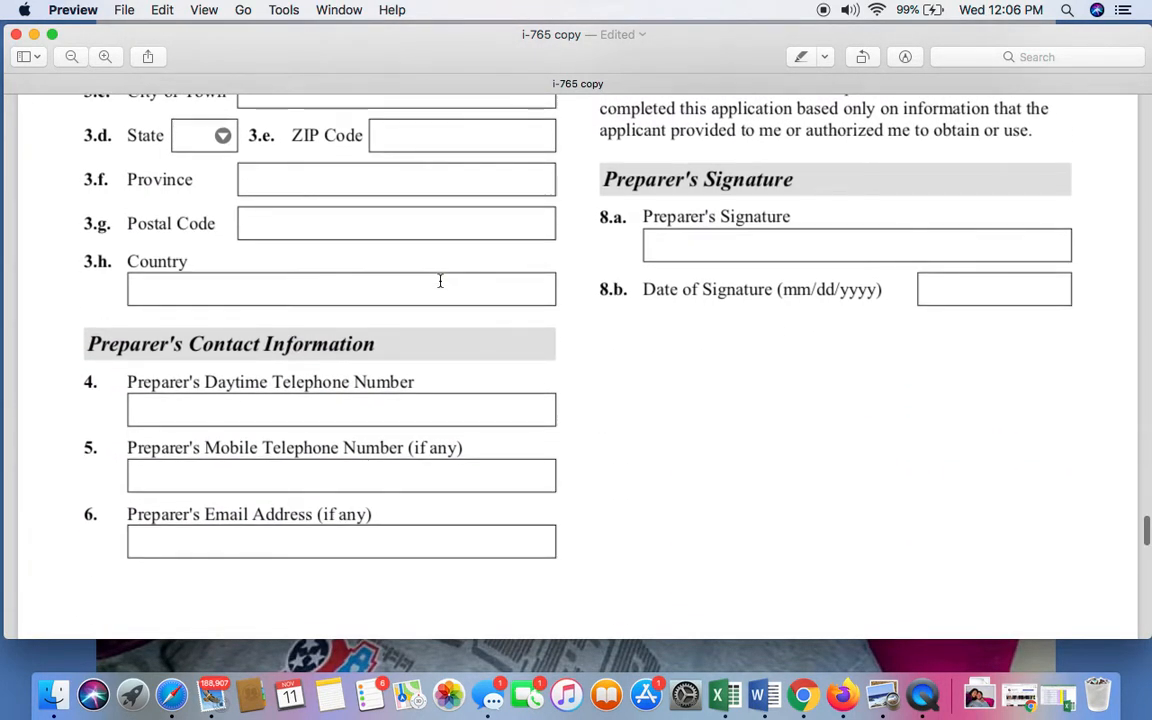
pyautogui.scroll(12, 440, 281)
pyautogui.scroll(-5, 440, 281)
pyautogui.scroll(4, 440, 281)
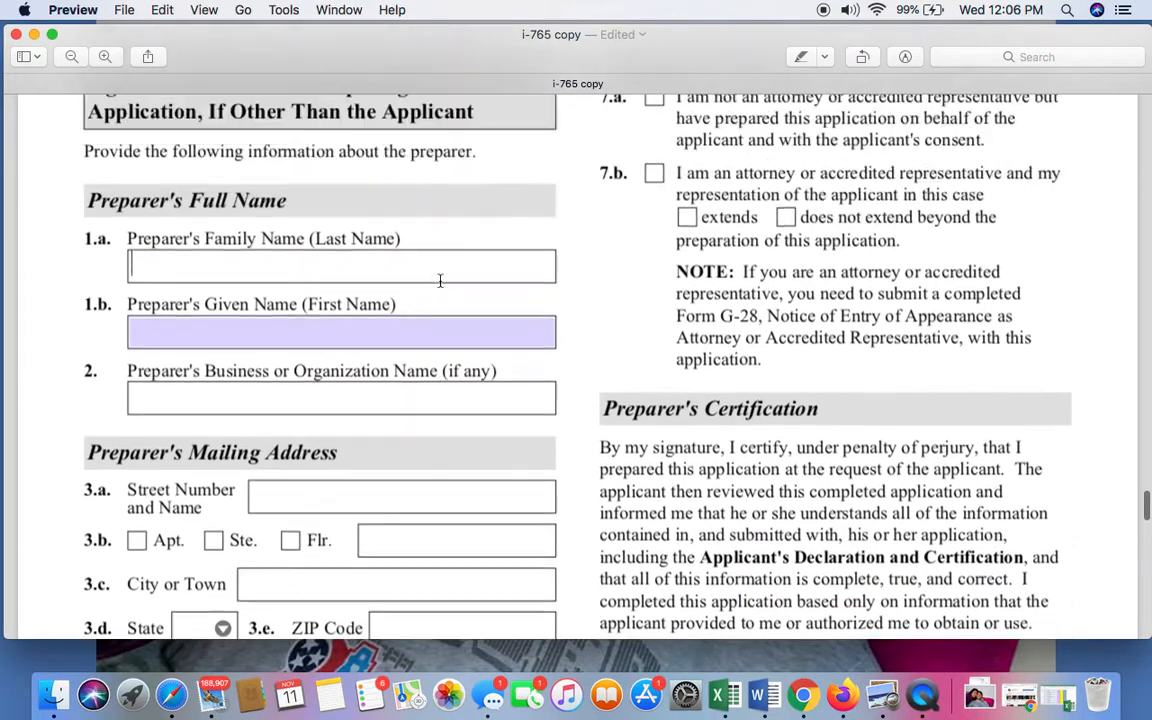
pyautogui.scroll(3, 440, 281)
pyautogui.scroll(-3, 892, 282)
pyautogui.scroll(-5, 892, 282)
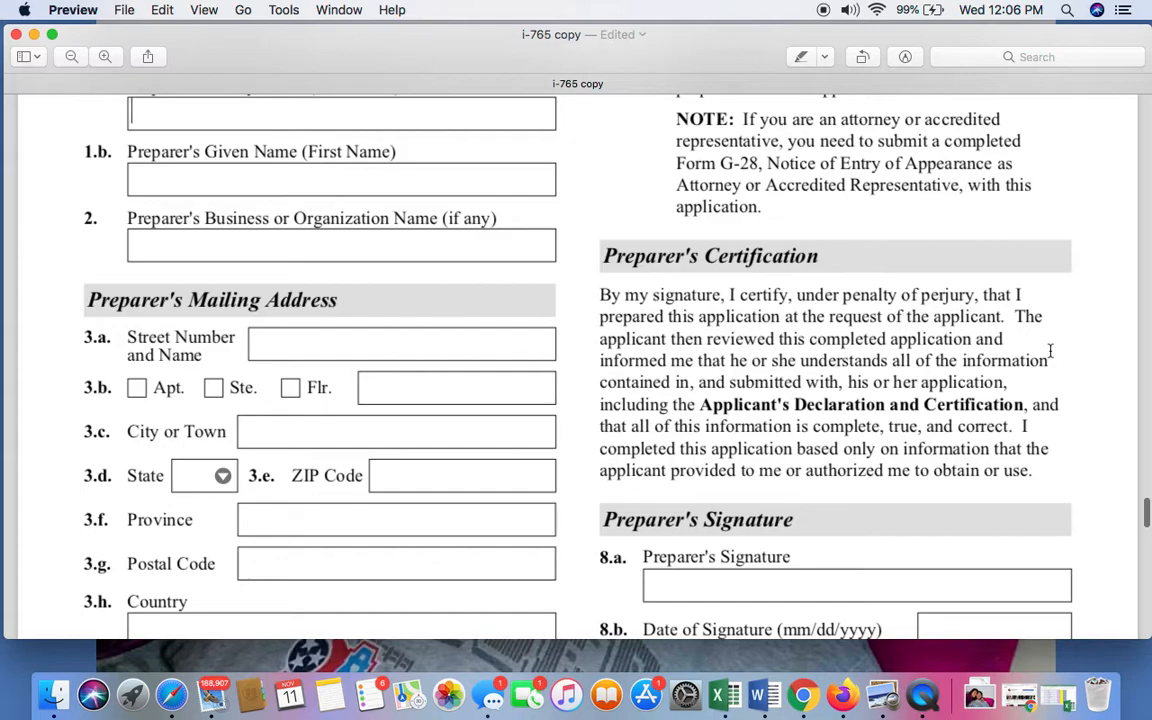
pyautogui.scroll(-15, 1050, 350)
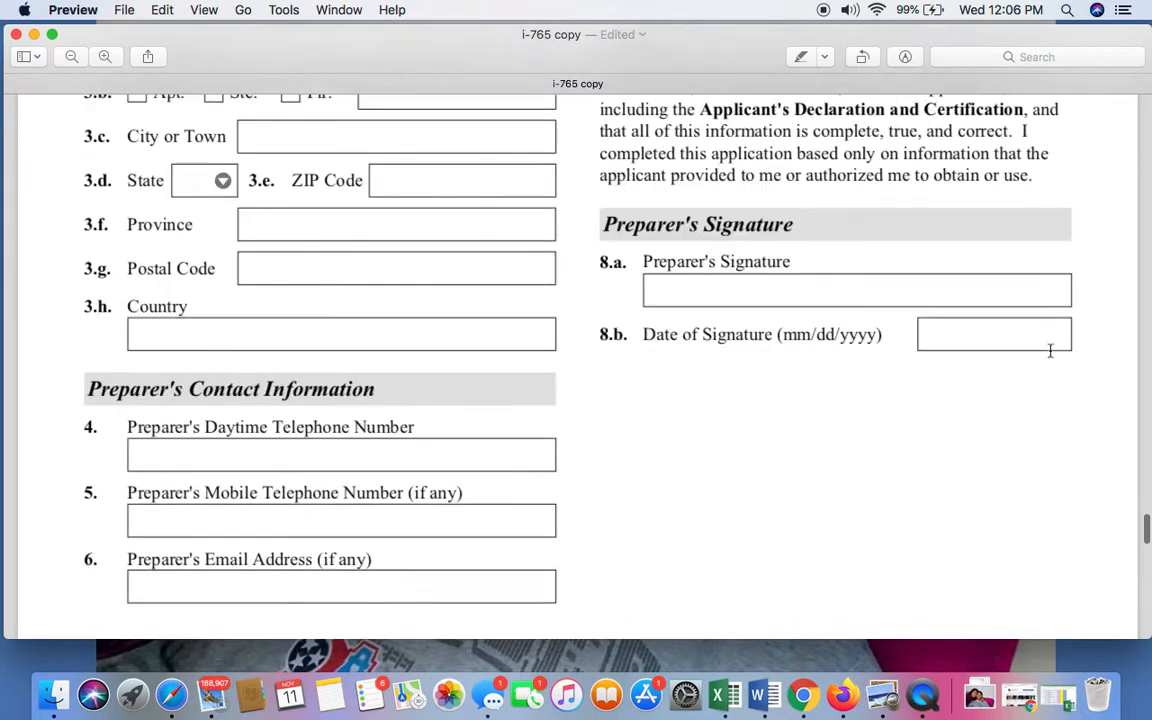
# Review the Part 6 Additional Information instructions and its name, A-Number and page reference fields, and return to the start of Part 5.
pyautogui.scroll(-5, 1050, 350)
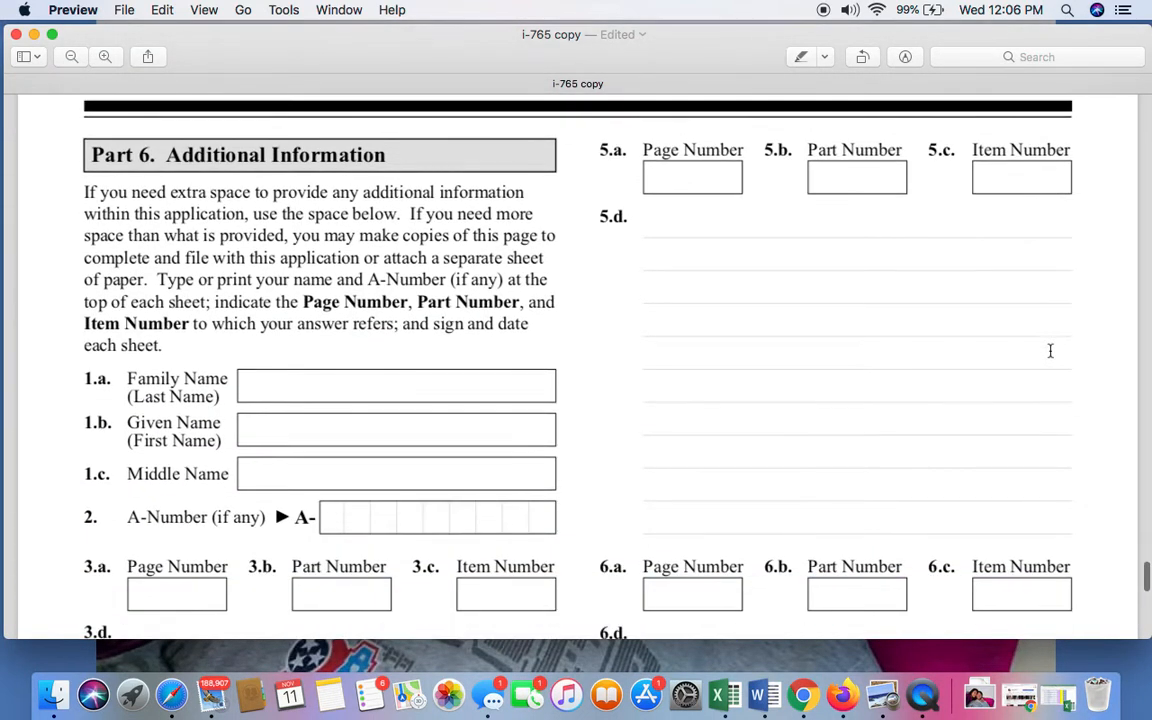
pyautogui.scroll(-3, 1050, 350)
pyautogui.scroll(3, 1050, 350)
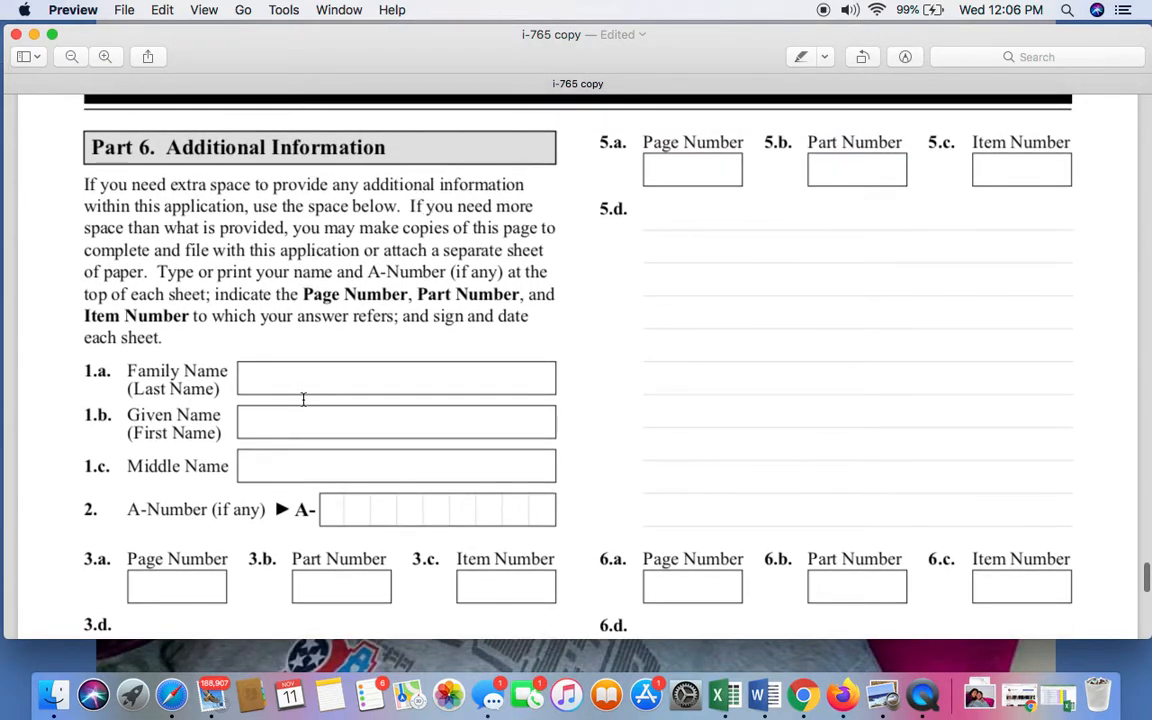
pyautogui.scroll(-2, 308, 246)
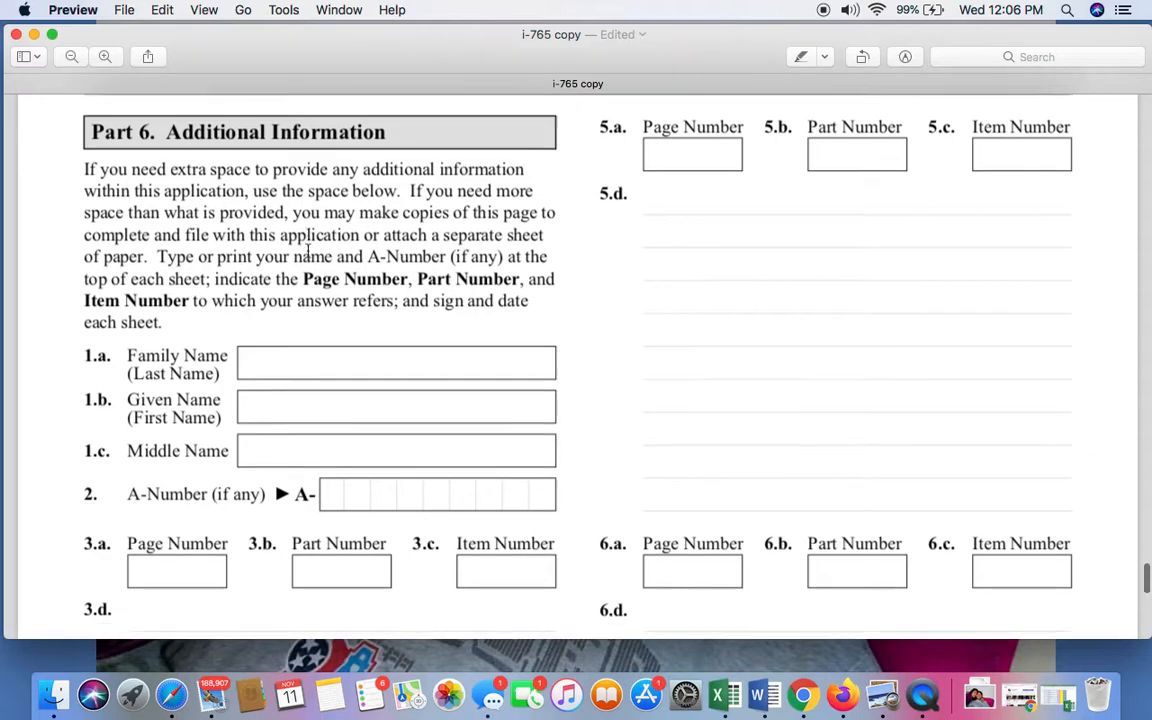
pyautogui.scroll(-5, 308, 246)
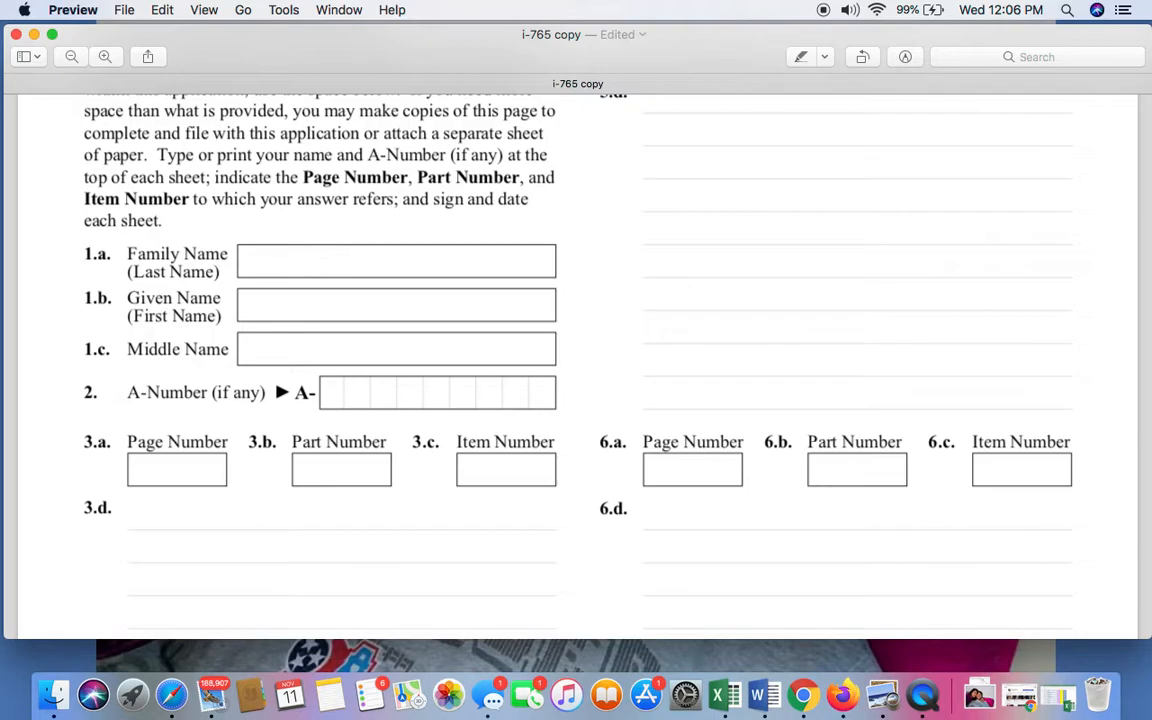
pyautogui.scroll(5, 576, 360)
pyautogui.scroll(-7, 576, 360)
pyautogui.scroll(-15, 576, 360)
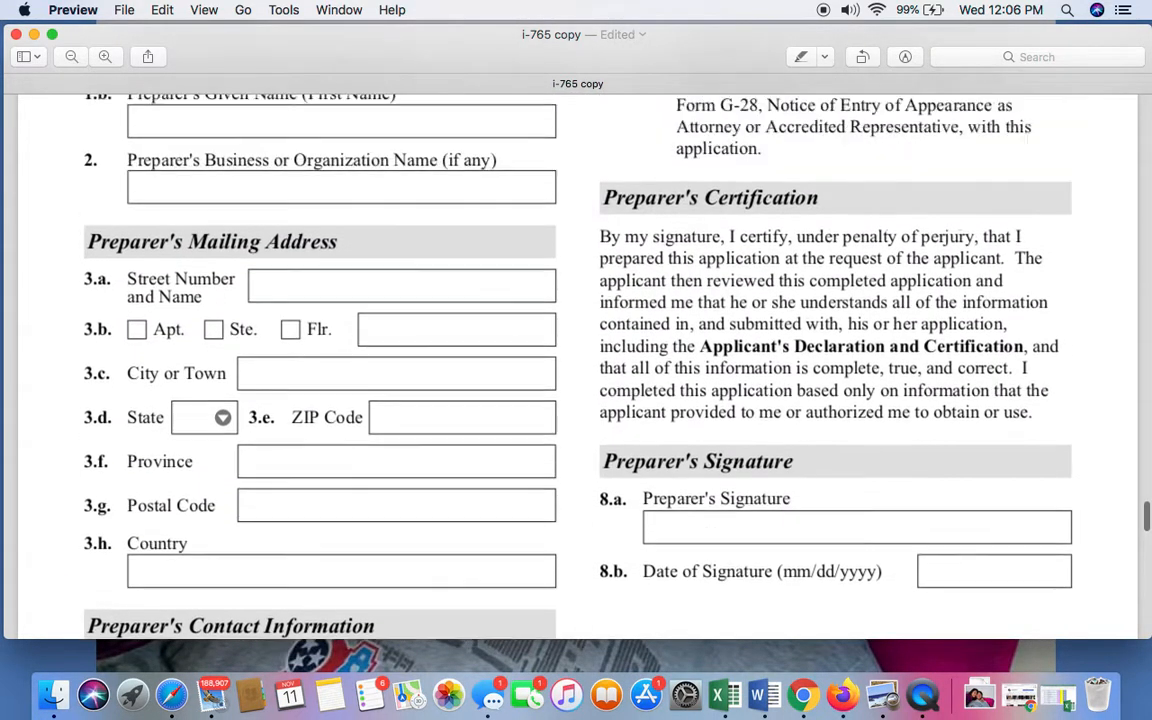
pyautogui.scroll(6, 576, 360)
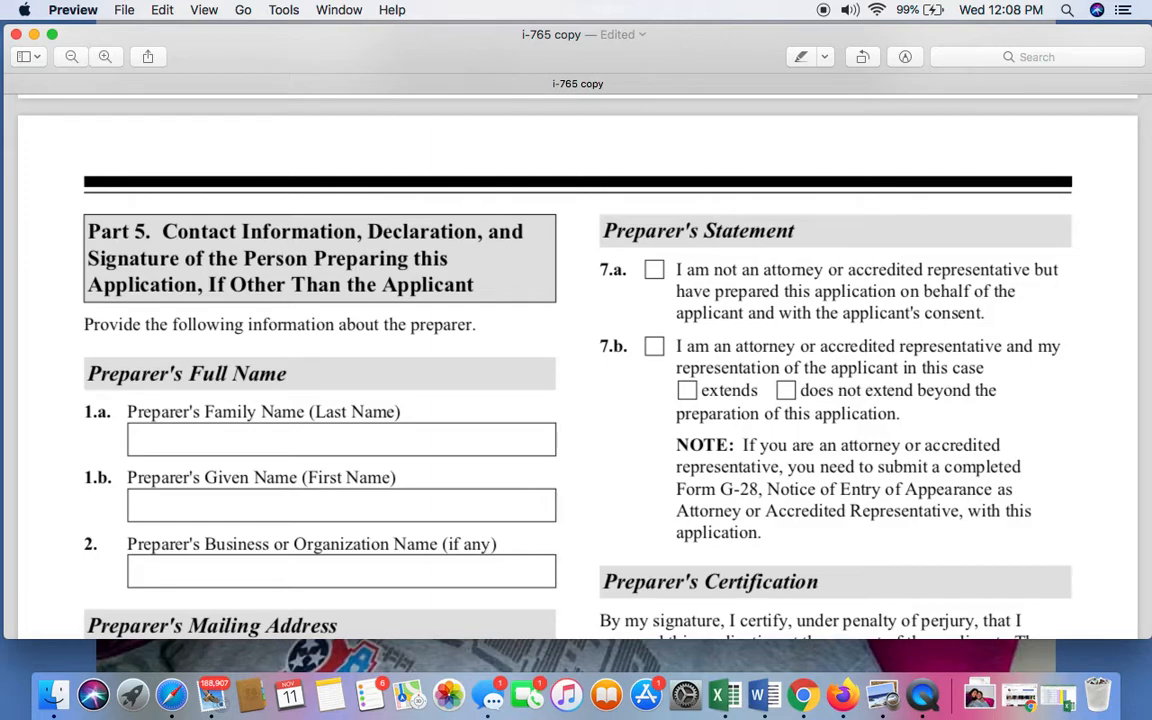
pyautogui.click(73, 10)
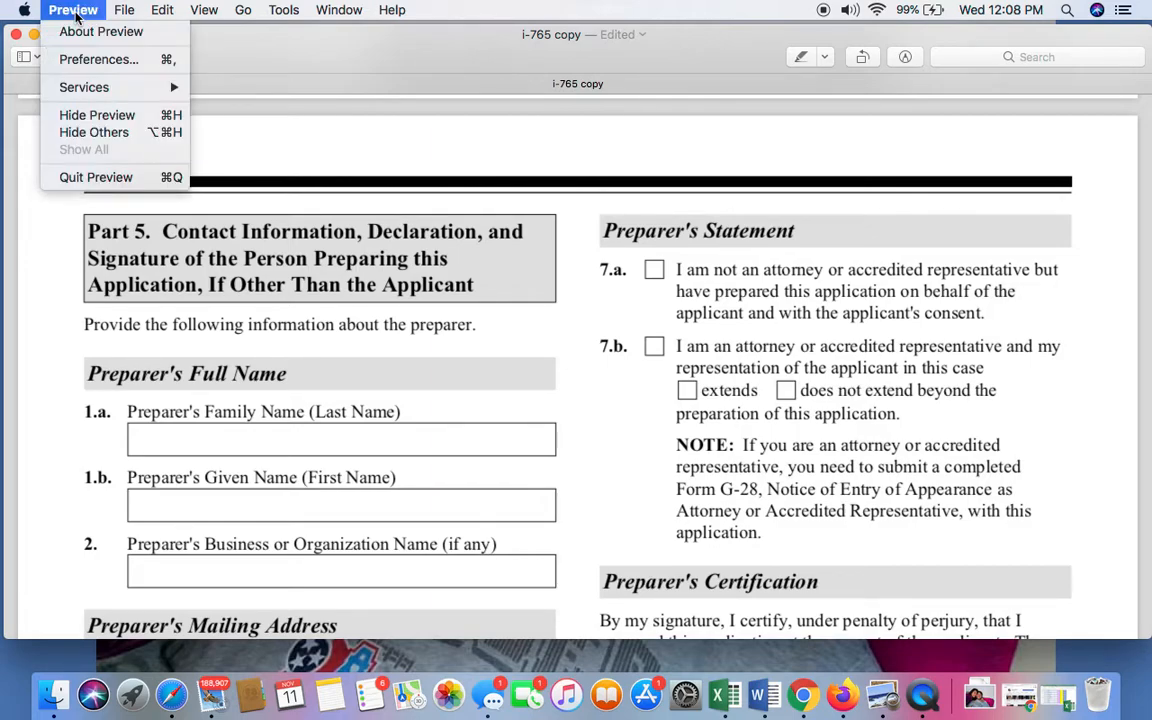
pyautogui.click(251, 37)
pyautogui.click(52, 10)
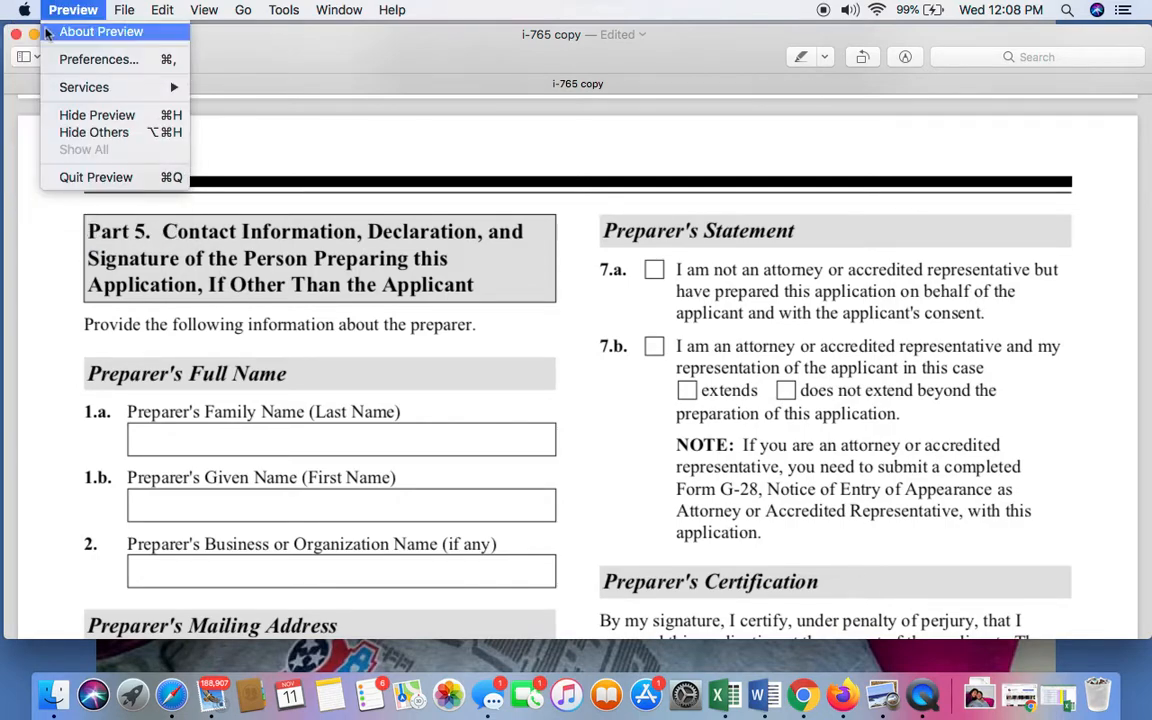
pyautogui.click(24, 38)
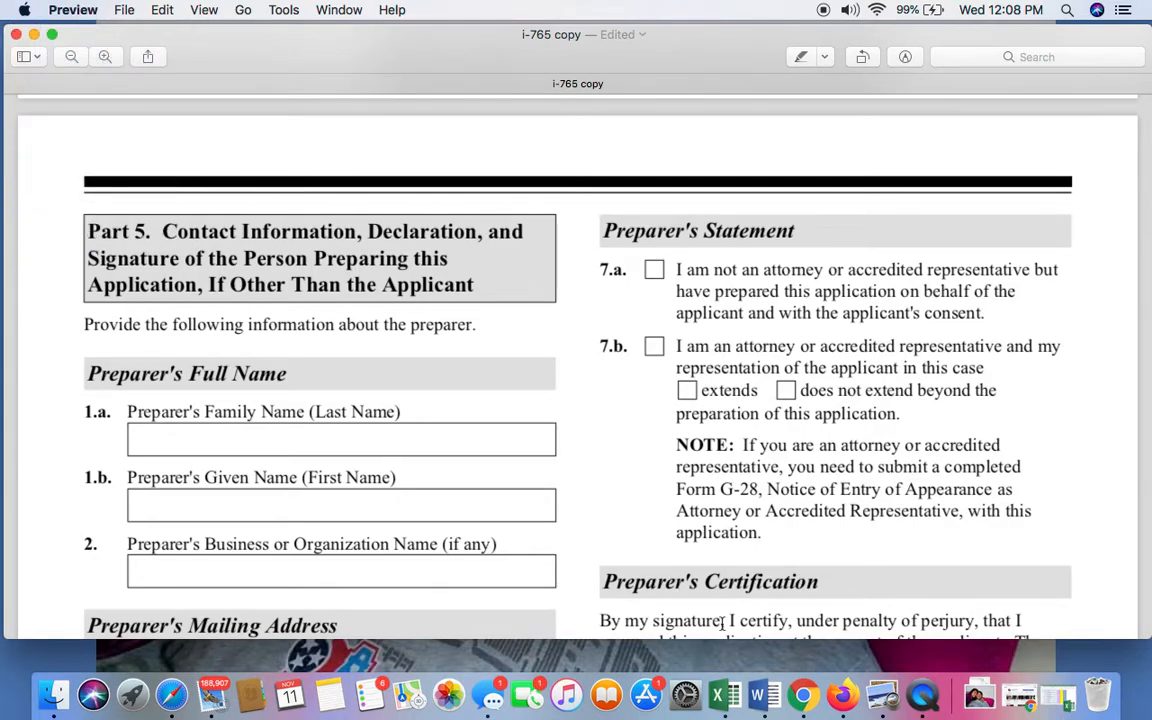
pyautogui.click(922, 695)
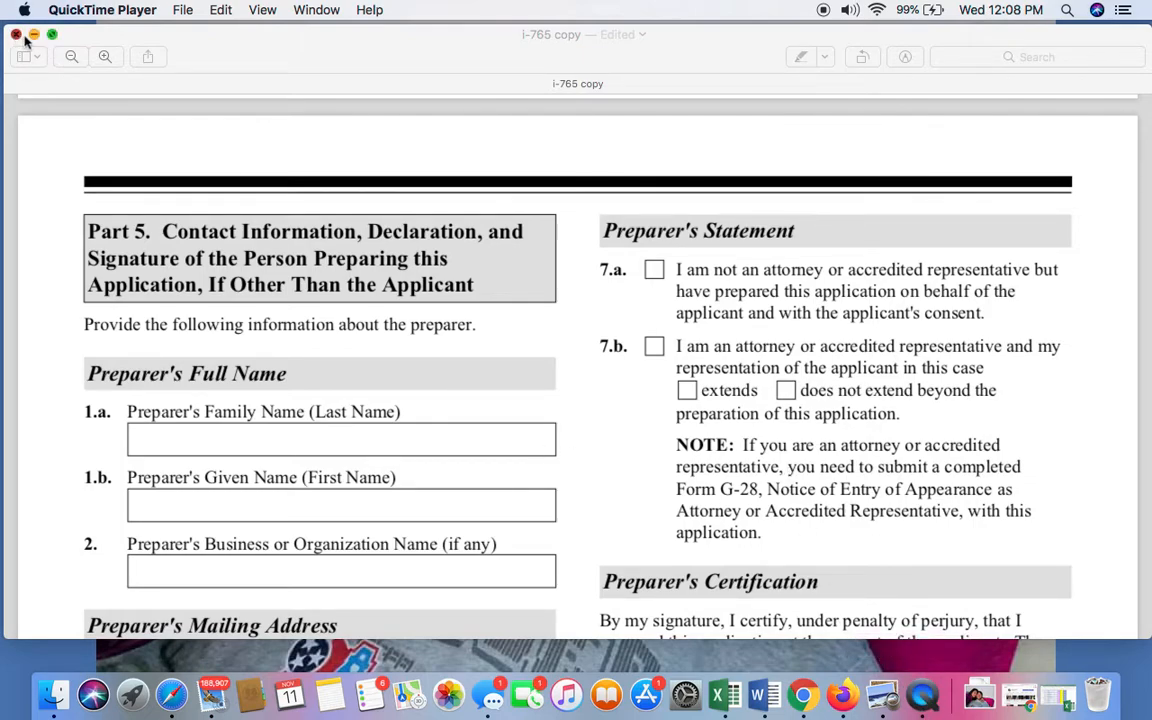
pyautogui.click(50, 12)
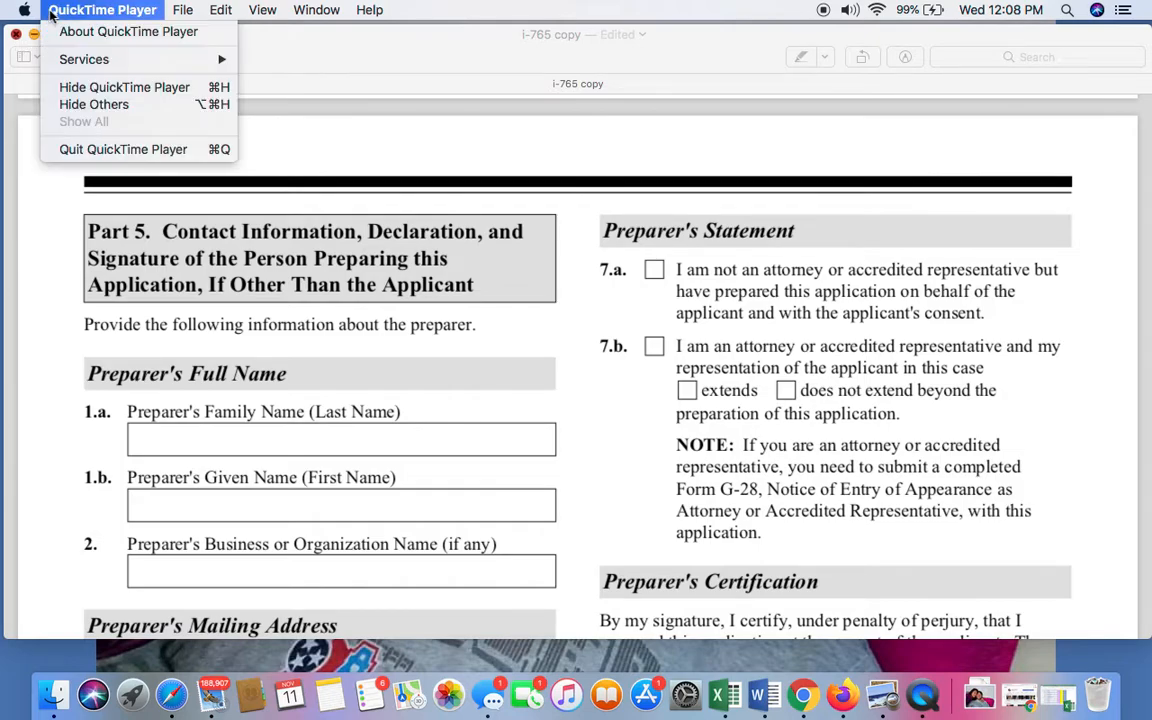
pyautogui.click(50, 12)
pyautogui.click(50, 13)
pyautogui.moveTo(174, 13)
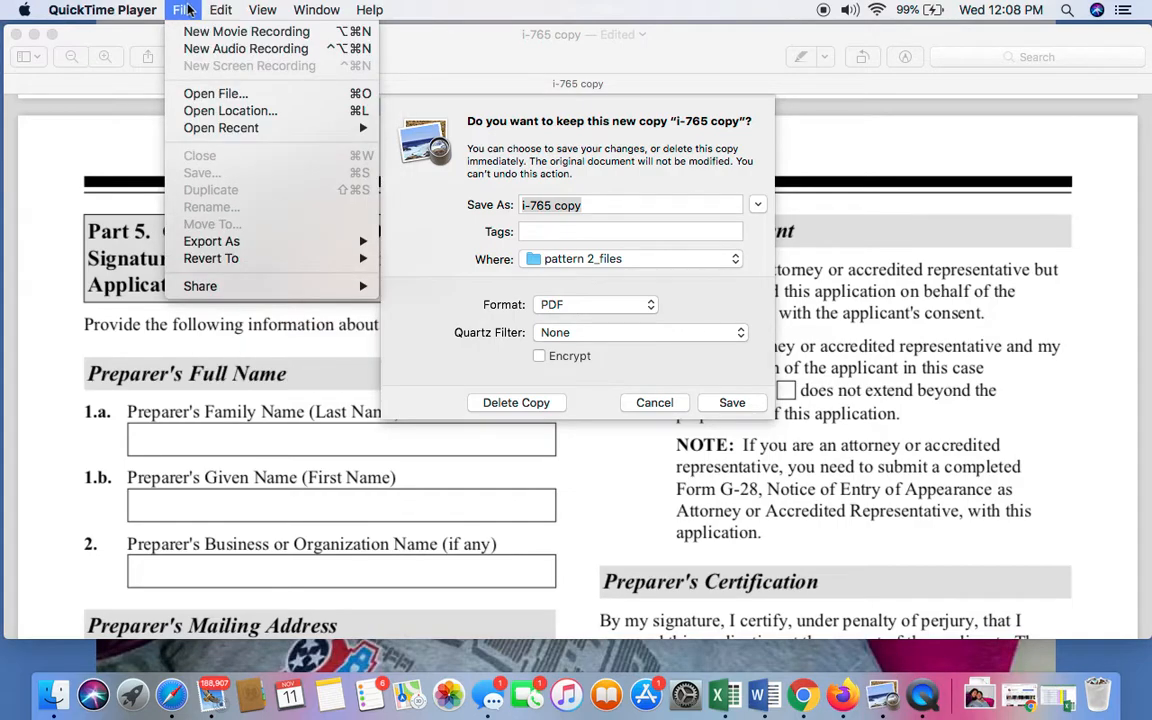
pyautogui.click(29, 16)
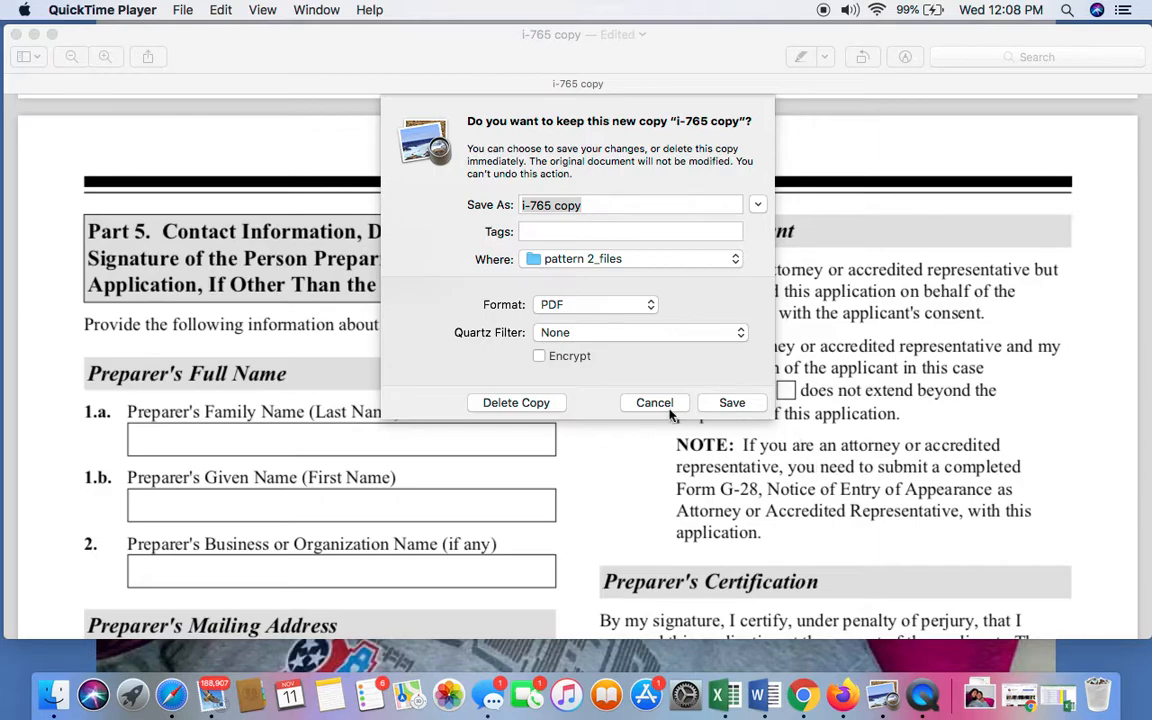
pyautogui.click(668, 405)
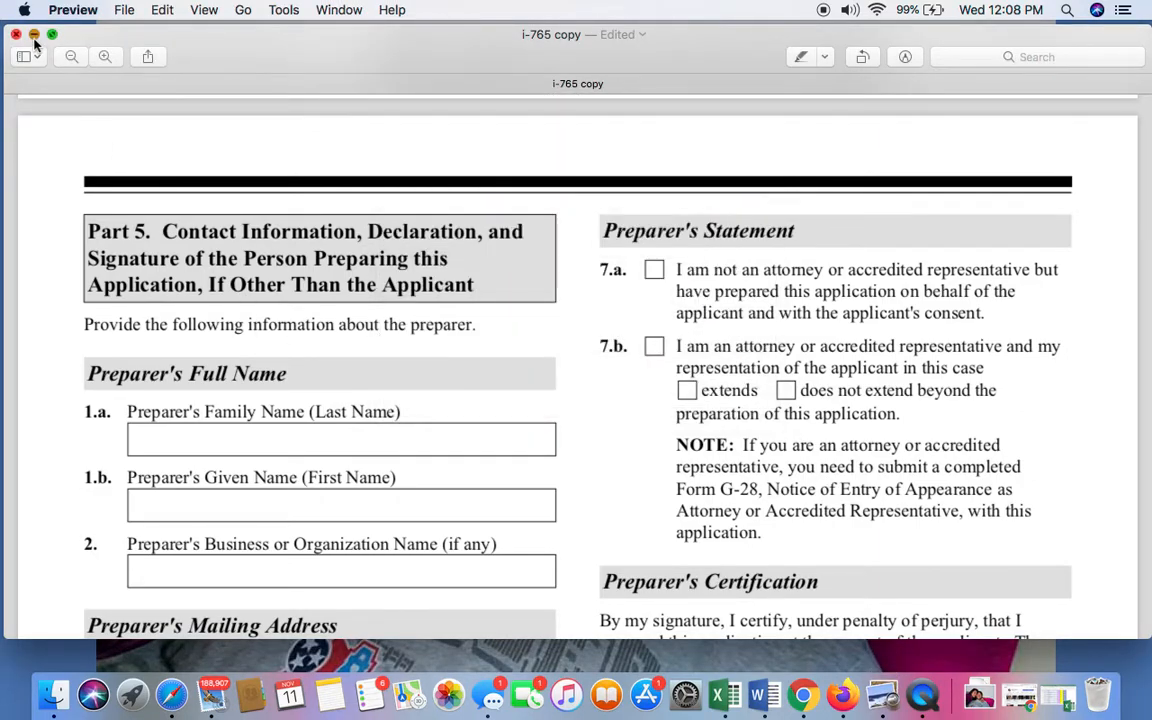
pyautogui.click(34, 35)
pyautogui.click(77, 11)
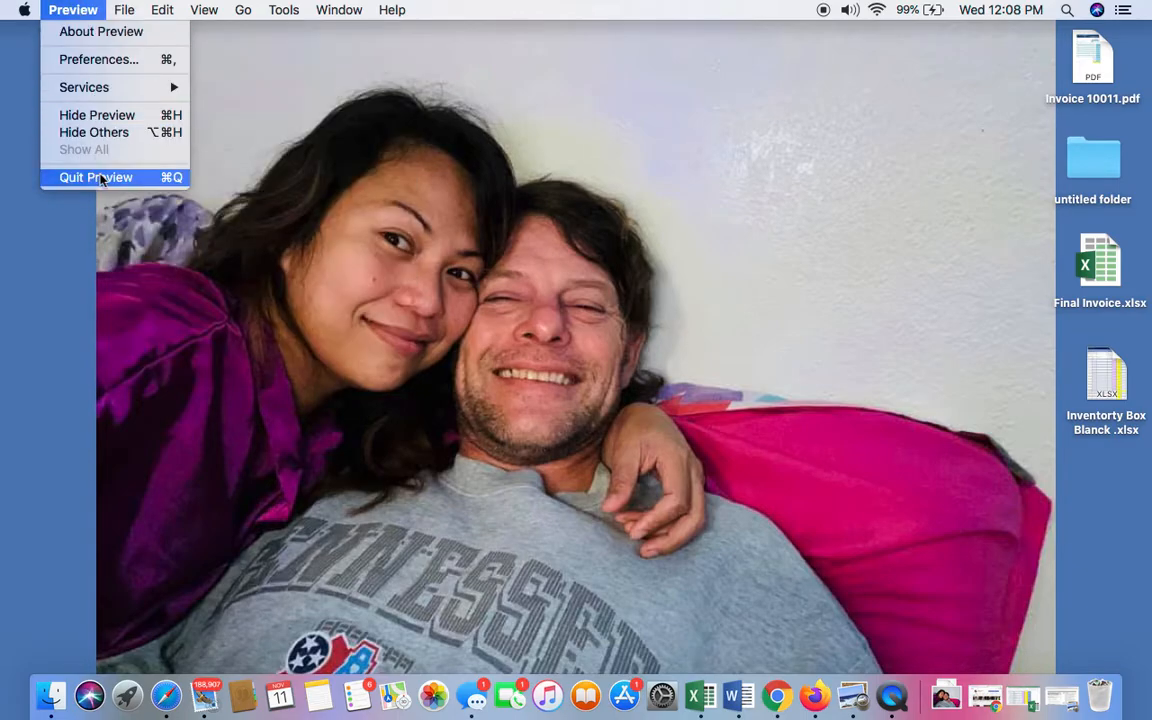
pyautogui.click(100, 178)
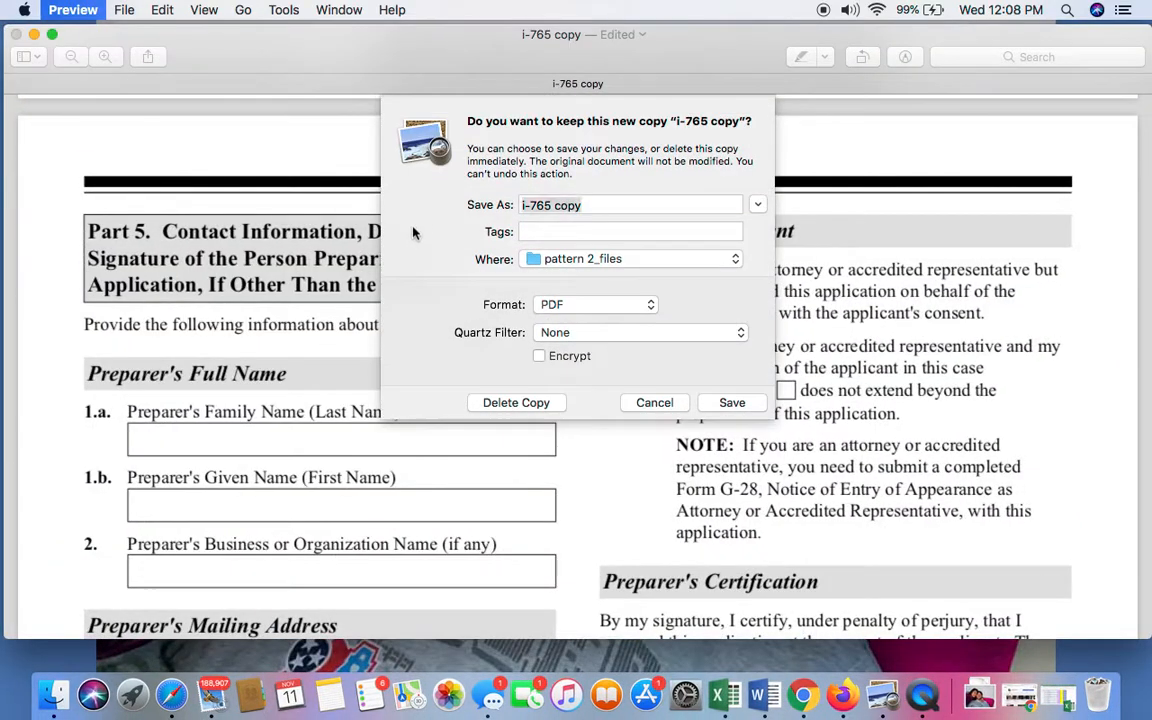
pyautogui.click(660, 402)
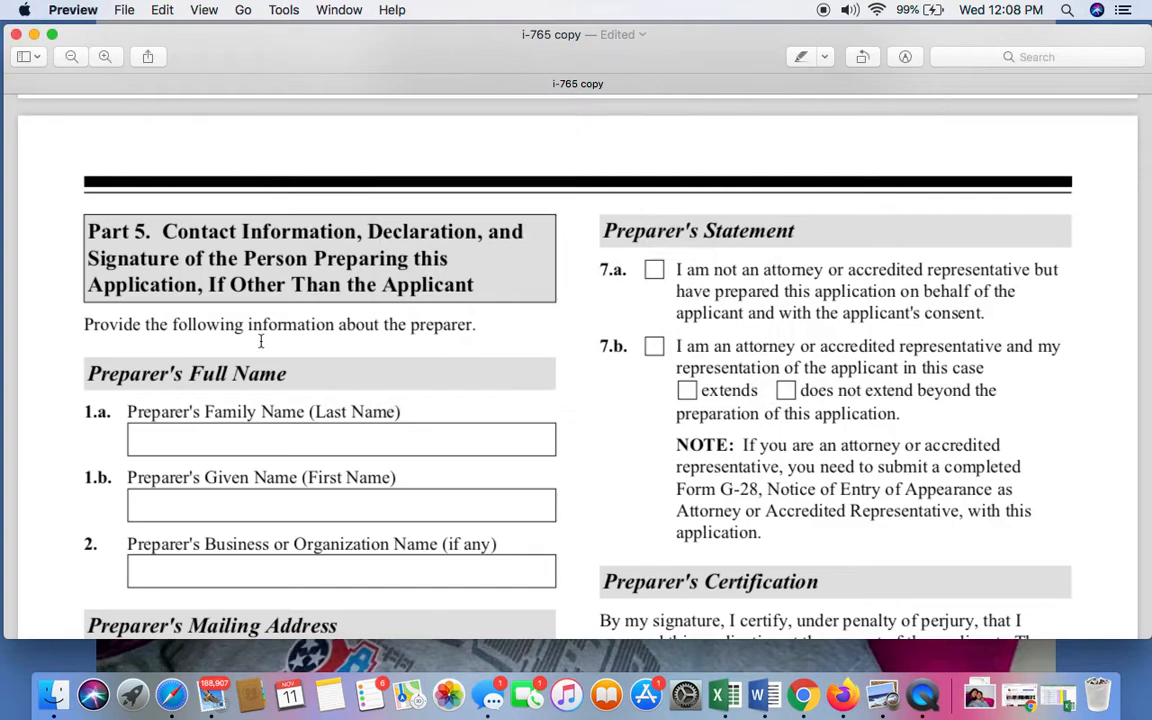
# Switch to QuickTime Player and quit it.
pyautogui.click(930, 705)
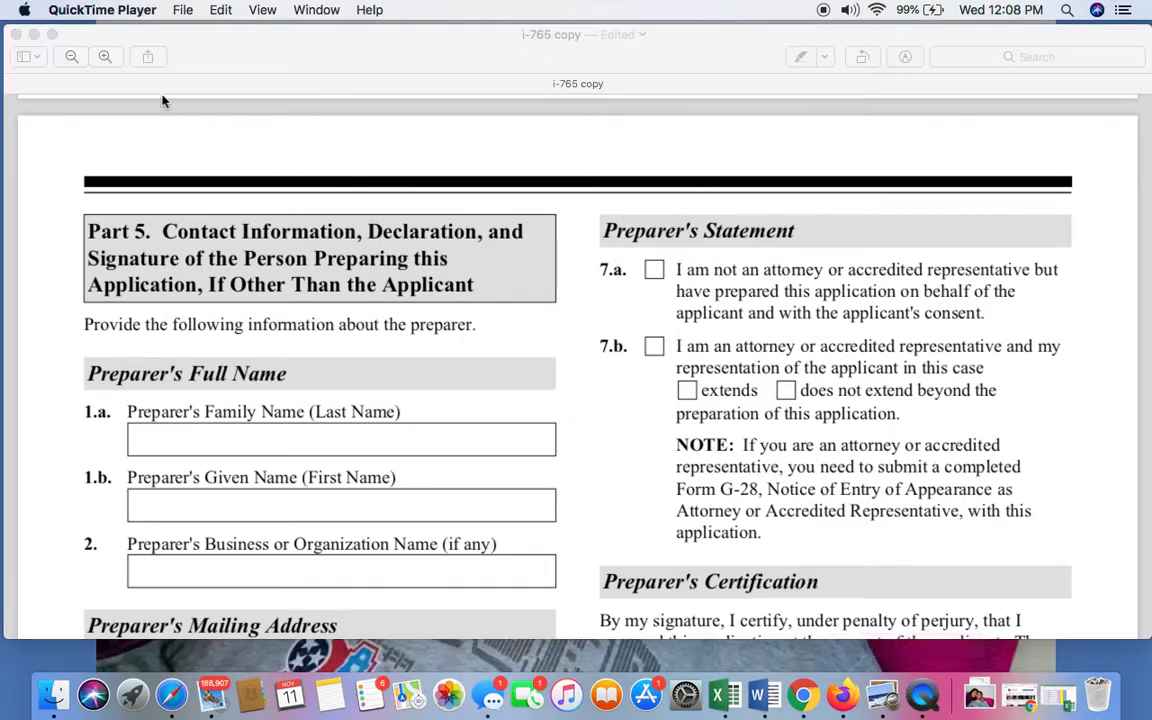
pyautogui.click(55, 12)
pyautogui.click(78, 148)
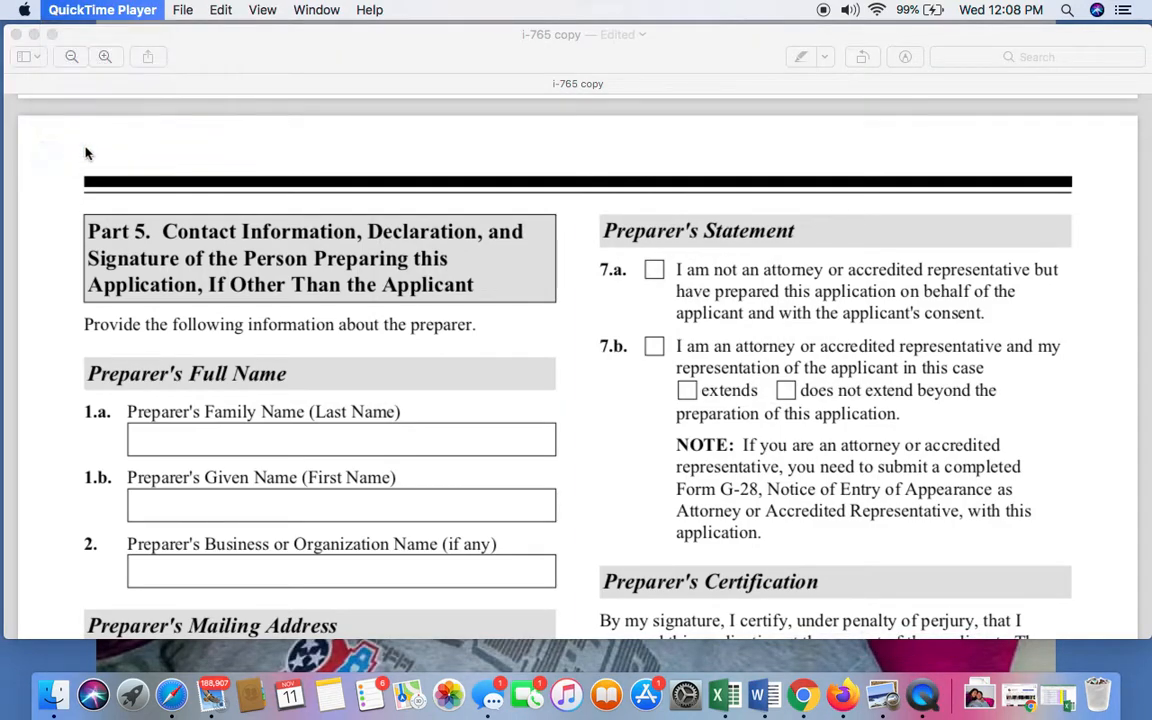